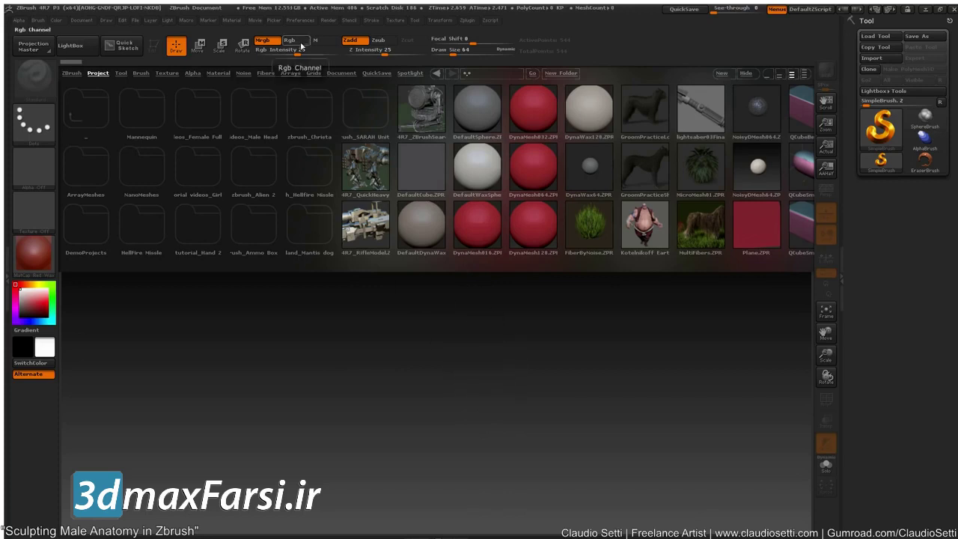
# Load the Libor2.ZGR reference grid and draw a Cylinder3D in edit mode, viewed straight from the front against the reference
pyautogui.click(313, 73)
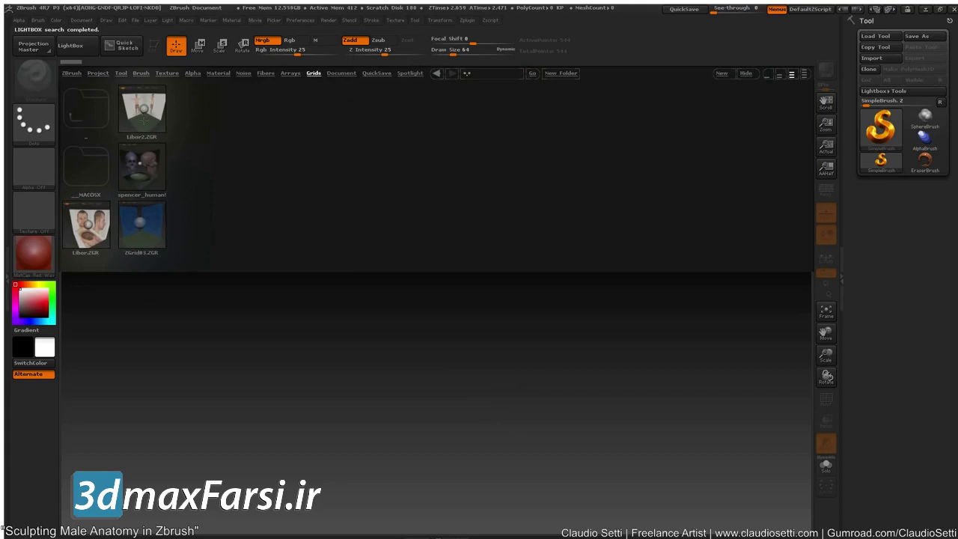
pyautogui.doubleClick(143, 118)
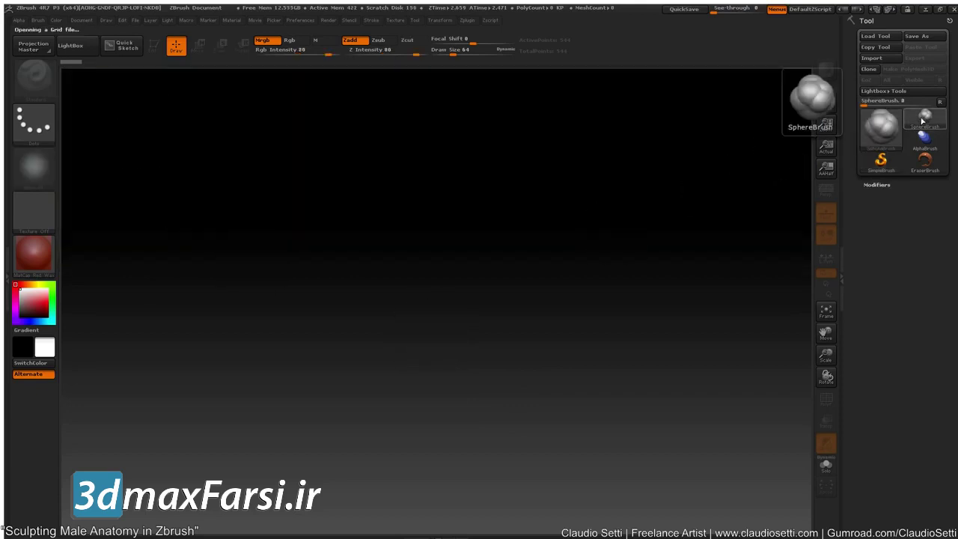
pyautogui.click(894, 127)
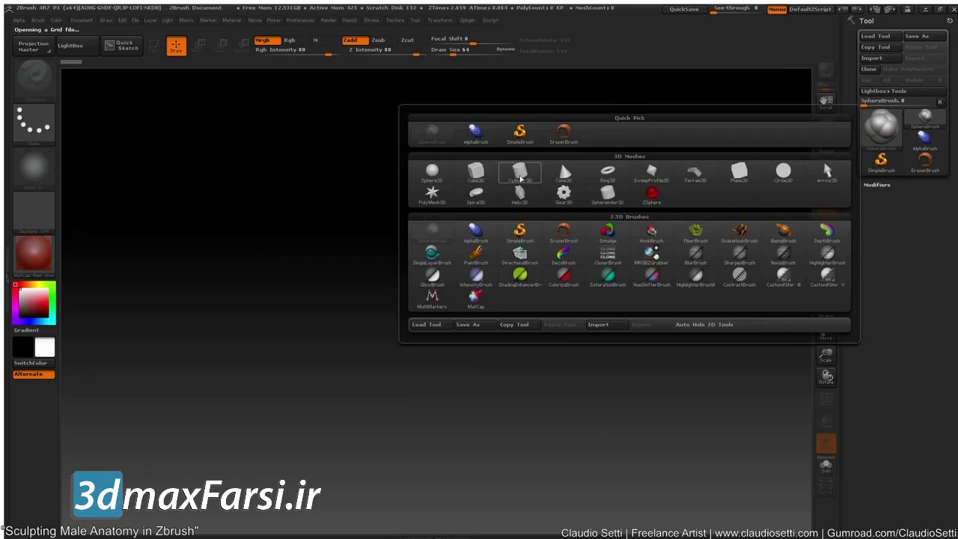
pyautogui.click(514, 174)
pyautogui.moveTo(400, 240); pyautogui.dragTo(395, 389)
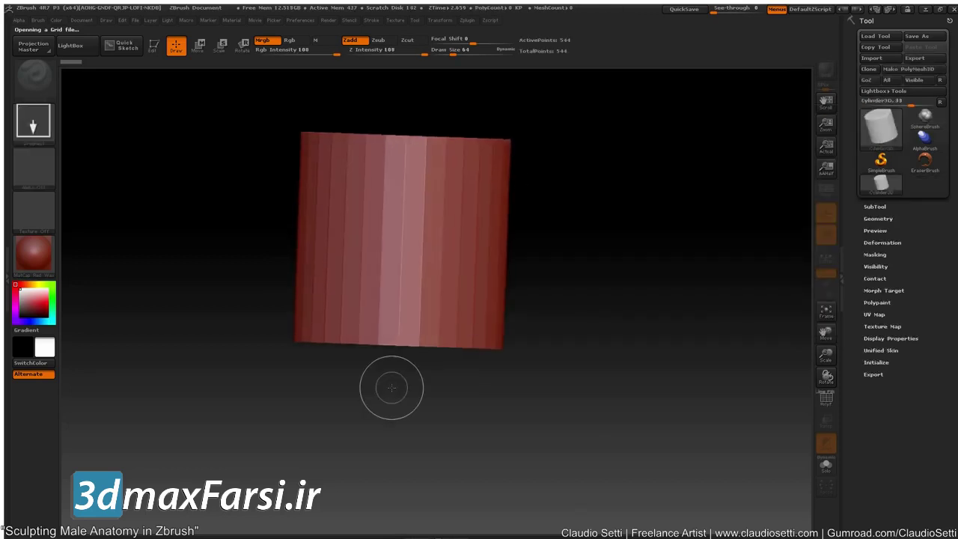
pyautogui.press('t')
pyautogui.press('f')
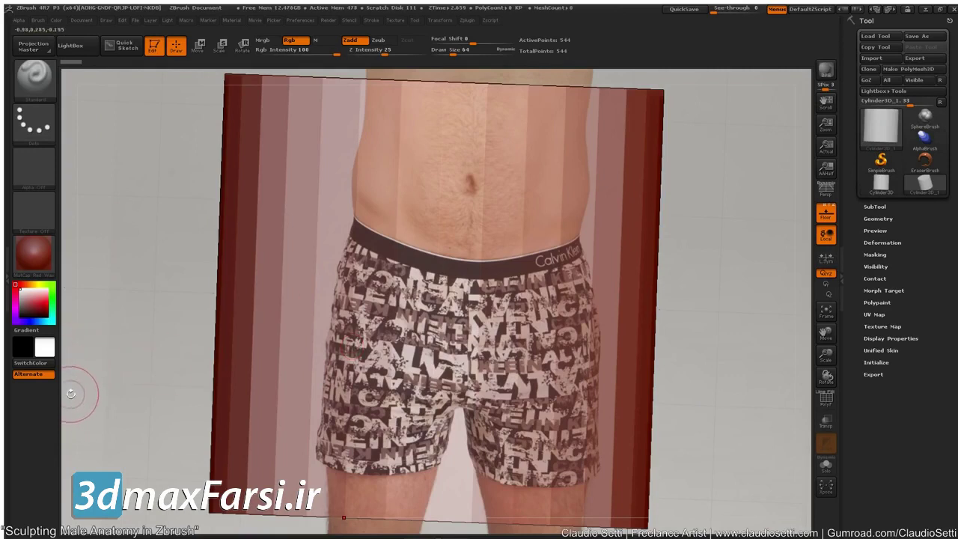
pyautogui.keyDown('alt'); pyautogui.moveTo(76, 354); pyautogui.dragTo(83, 149); pyautogui.keyUp('alt')
pyautogui.keyDown('shift'); pyautogui.moveTo(139, 264); pyautogui.dragTo(147, 277); pyautogui.keyUp('shift')
pyautogui.moveTo(156, 312)
pyautogui.mouseDown()
pyautogui.moveTo(207, 316)
pyautogui.moveTo(151, 325)
pyautogui.moveTo(234, 303)
pyautogui.moveTo(148, 308)
pyautogui.mouseUp()
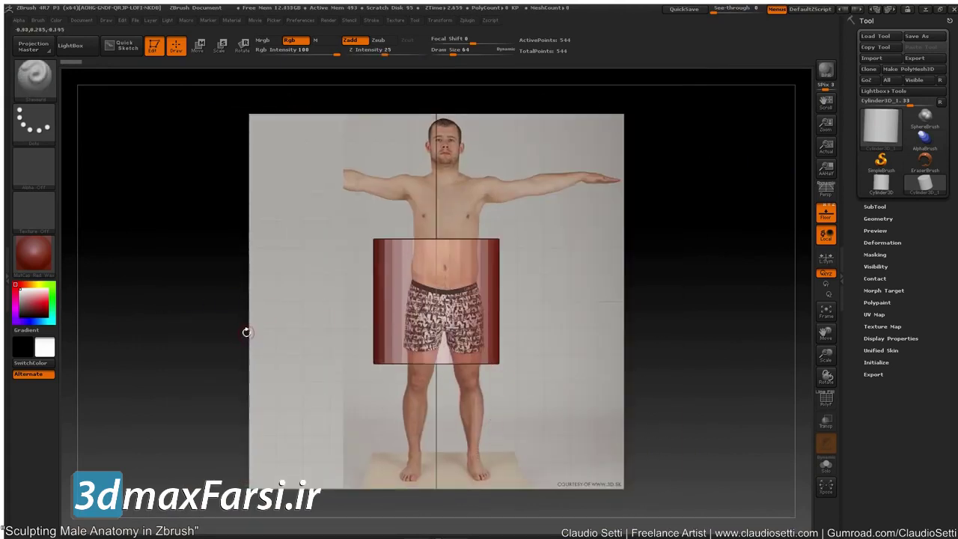
# Clear the canvas and flatten the document background to a uniform grey by lowering its gradient Range
pyautogui.click(86, 50)
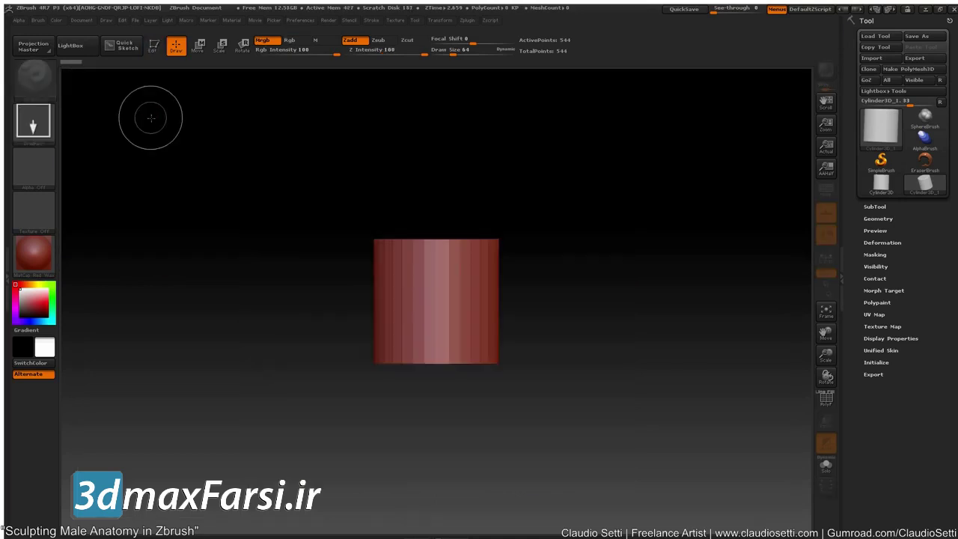
pyautogui.hotkey('ctrl', 'n')
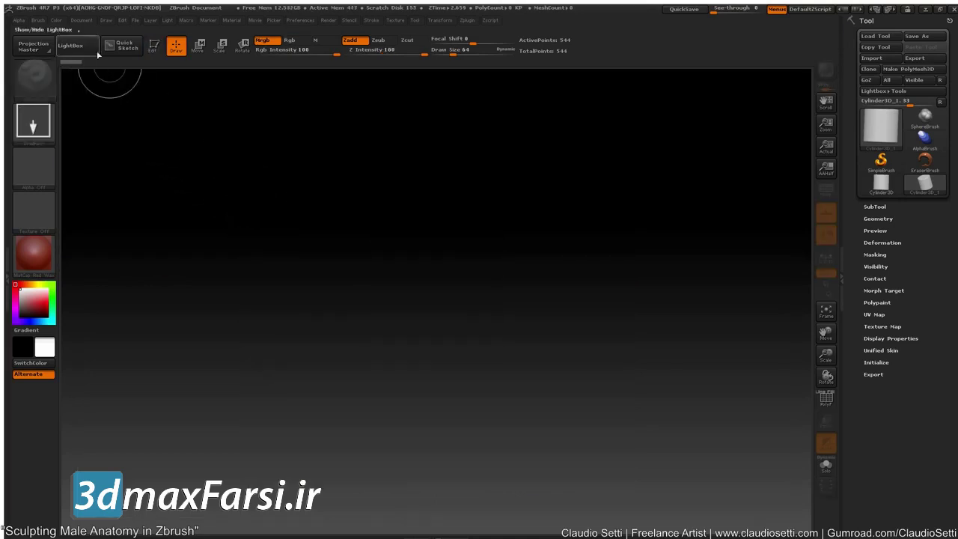
pyautogui.click(79, 20)
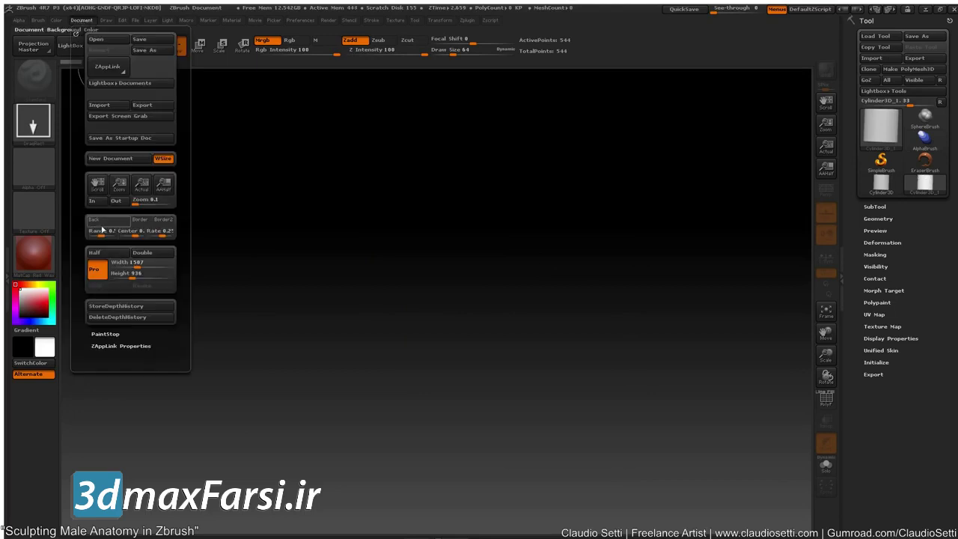
pyautogui.moveTo(103, 232)
pyautogui.mouseDown()
pyautogui.moveTo(81, 235)
pyautogui.moveTo(95, 222)
pyautogui.moveTo(34, 211)
pyautogui.mouseUp()
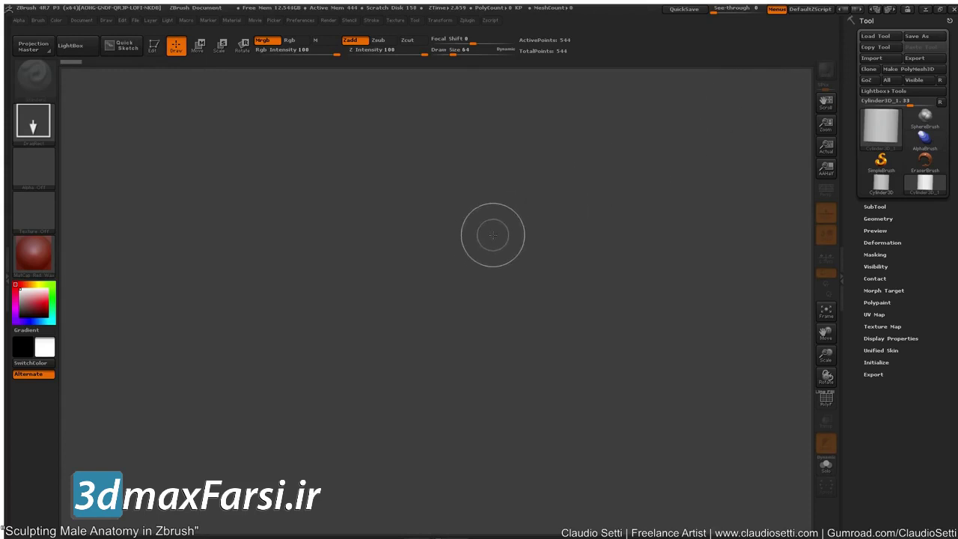
# Open the quick-saved male head project QS_40032.ZPR and frame the whole bust
pyautogui.click(78, 47)
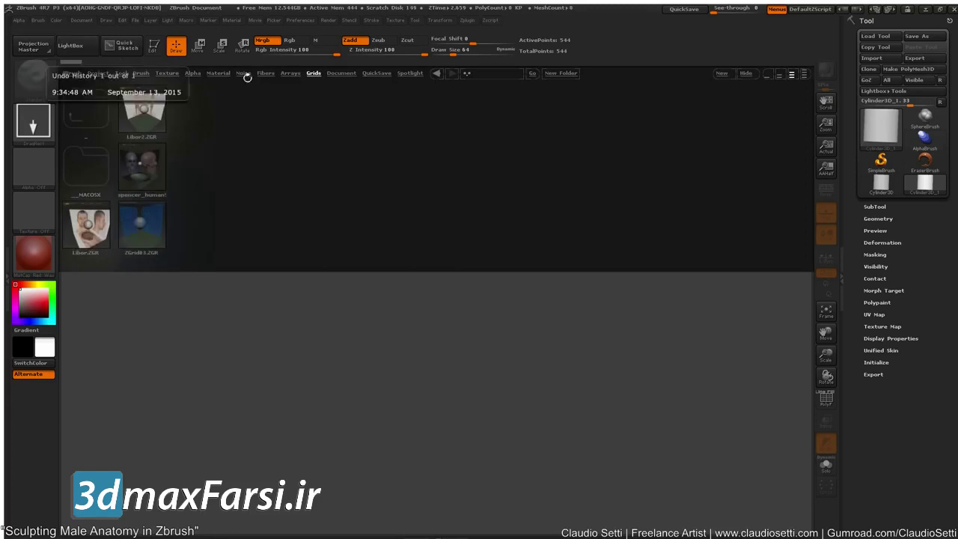
pyautogui.click(375, 74)
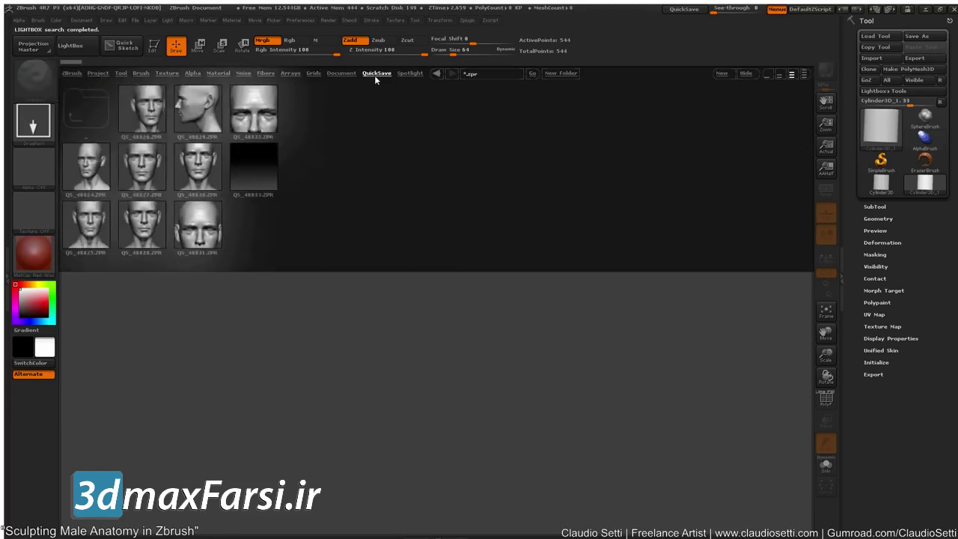
pyautogui.doubleClick(249, 113)
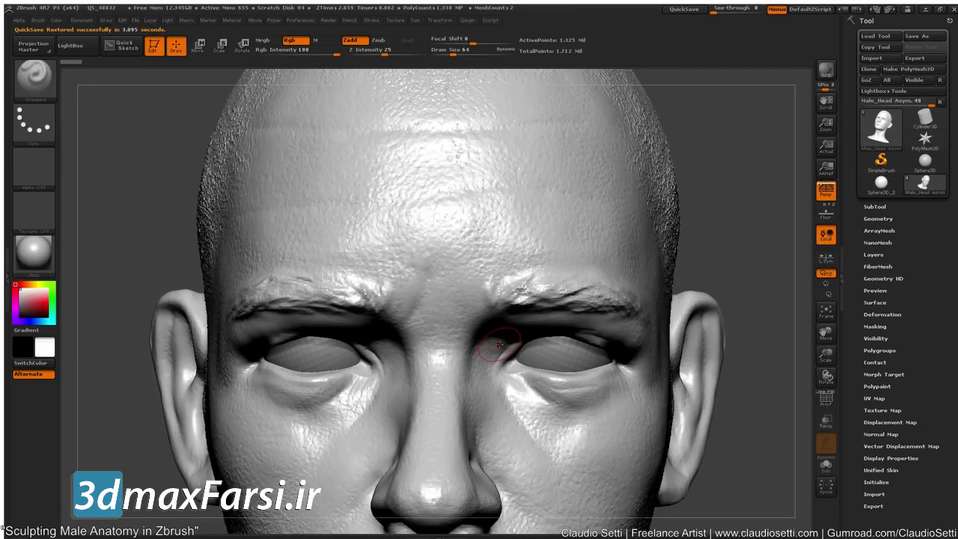
pyautogui.press('f')
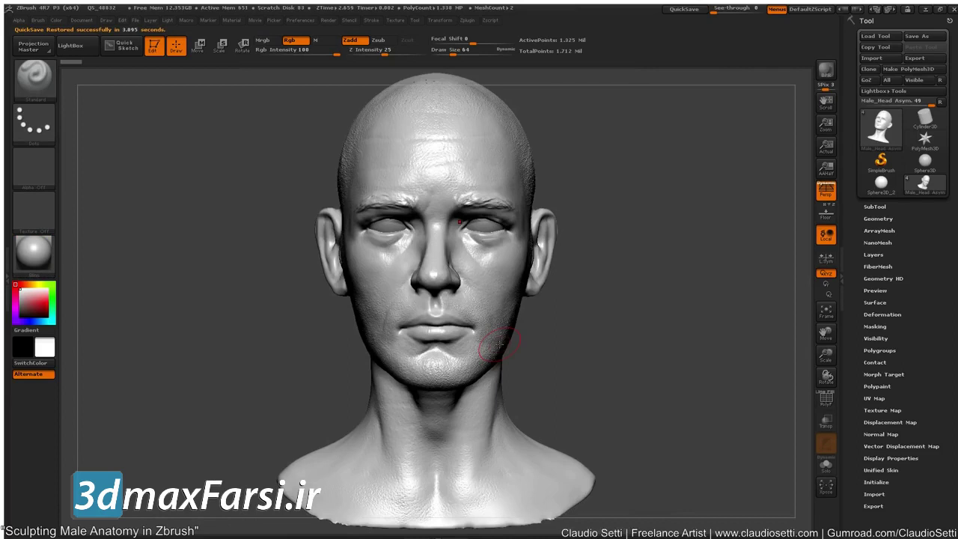
pyautogui.moveTo(243, 381)
pyautogui.mouseDown()
pyautogui.moveTo(299, 378)
pyautogui.moveTo(243, 380)
pyautogui.mouseUp()
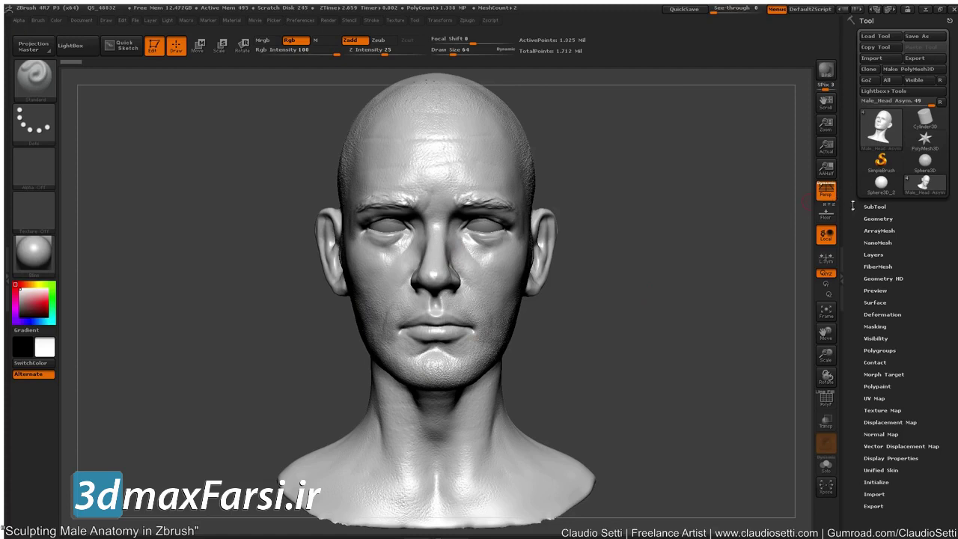
# Make Male_Head03 the active subtool and hide the Male_Head Asym subtool
pyautogui.click(874, 207)
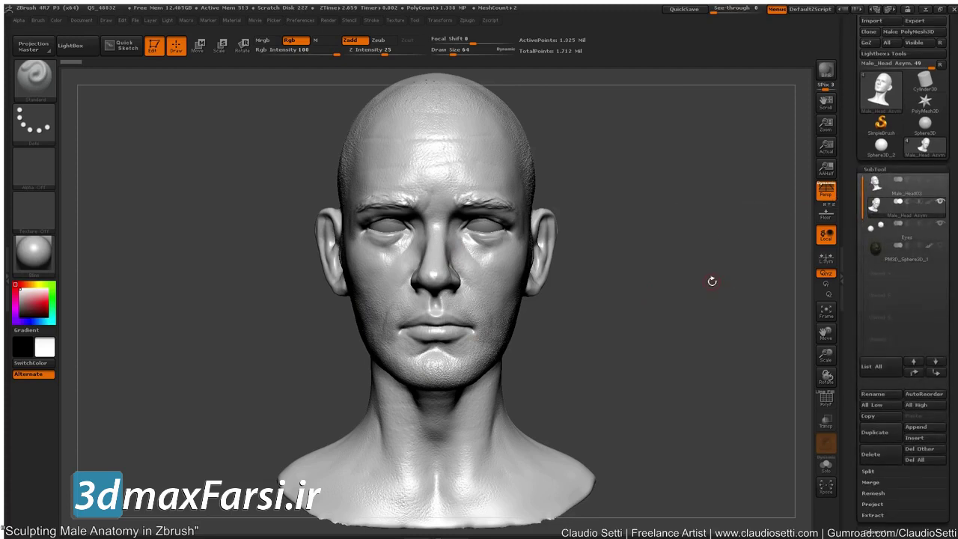
pyautogui.moveTo(885, 183)
pyautogui.click(881, 184)
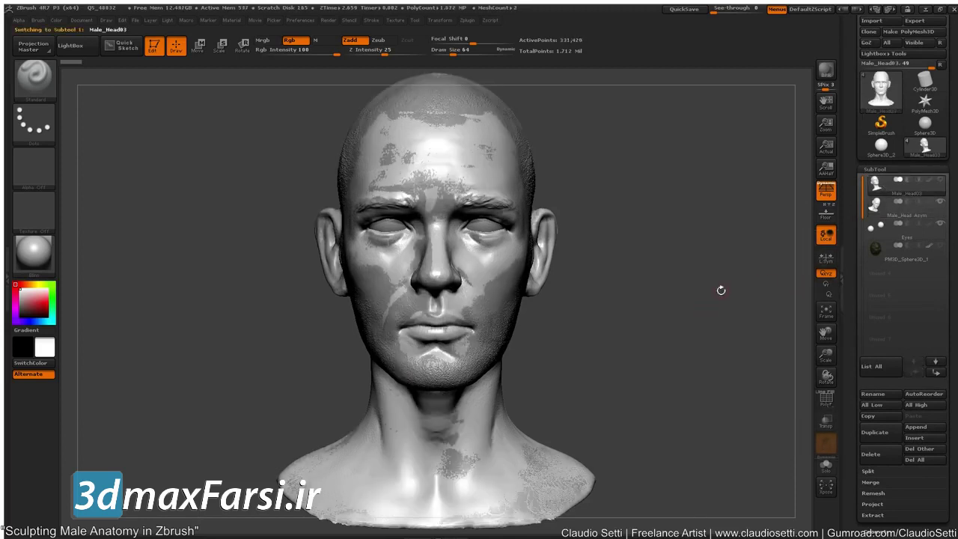
pyautogui.moveTo(941, 204)
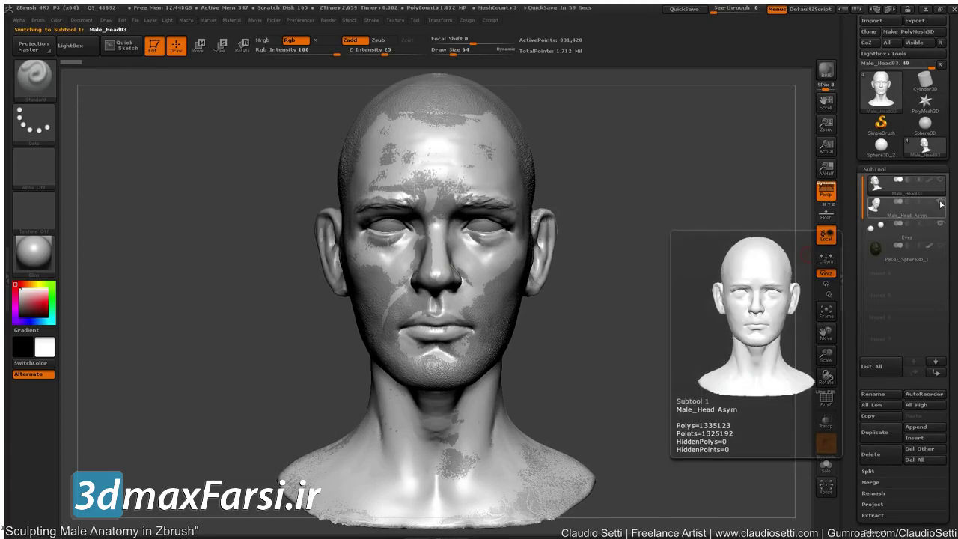
pyautogui.click(941, 204)
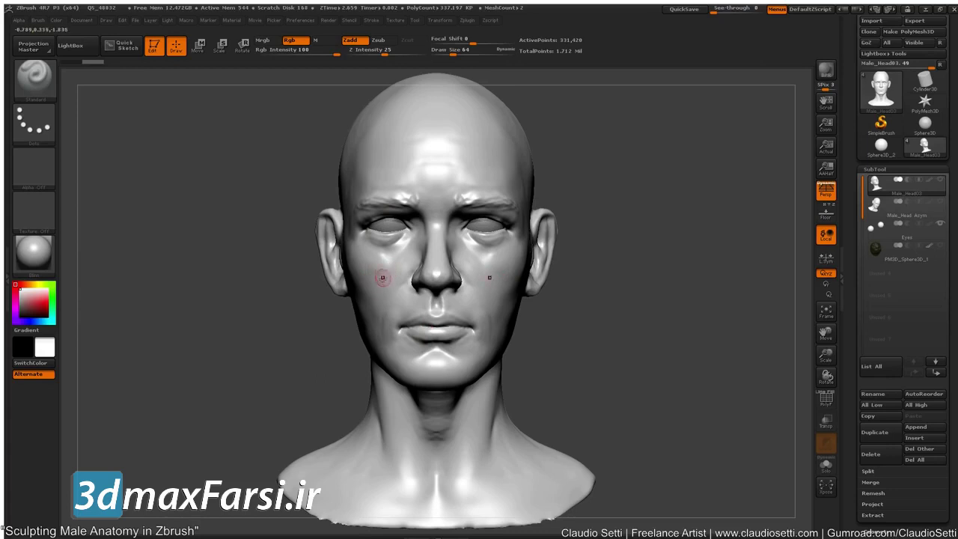
# Duplicate the active head subtool in the subtool list
pyautogui.click(445, 21)
pyautogui.keyDown('alt'); pyautogui.moveTo(234, 364); pyautogui.dragTo(231, 217); pyautogui.keyUp('alt')
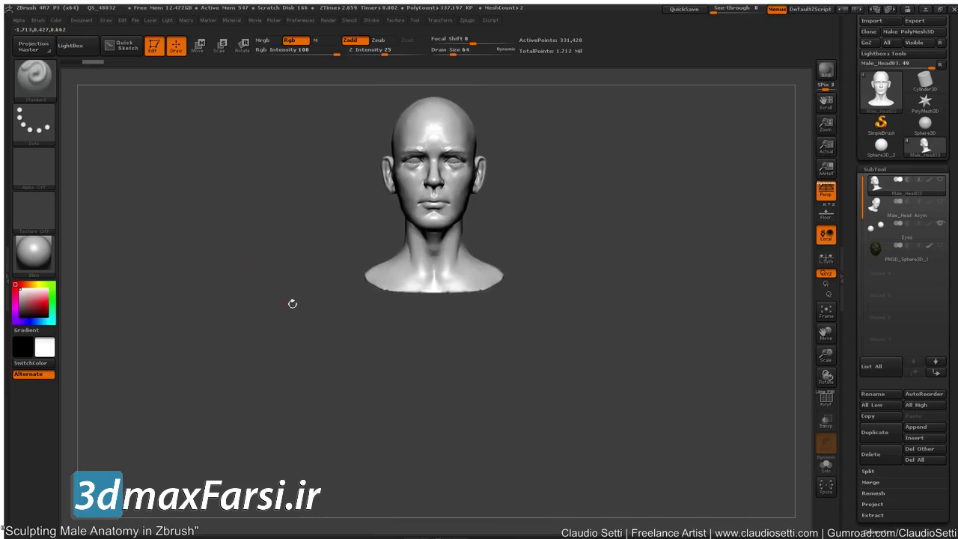
pyautogui.moveTo(859, 524); pyautogui.dragTo(852, 506)
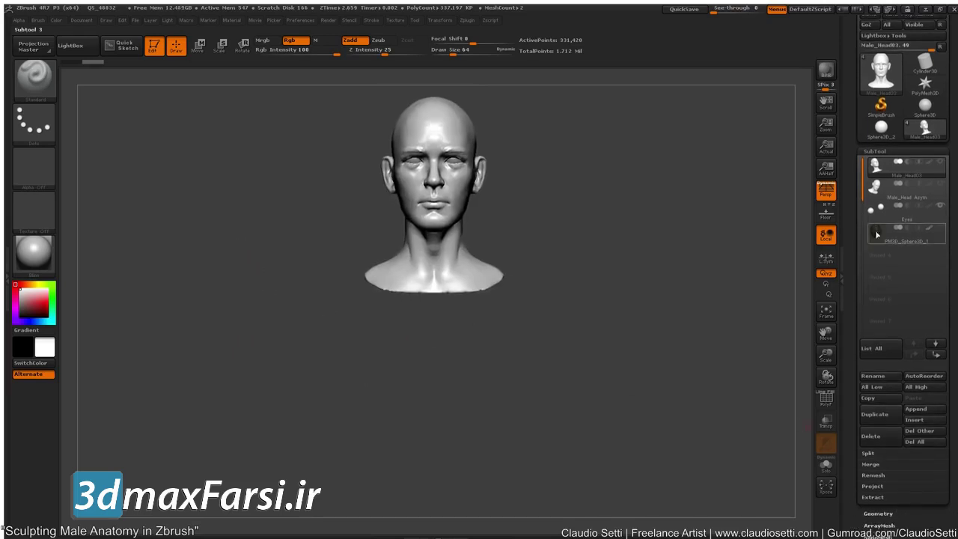
pyautogui.click(874, 417)
pyautogui.moveTo(942, 187)
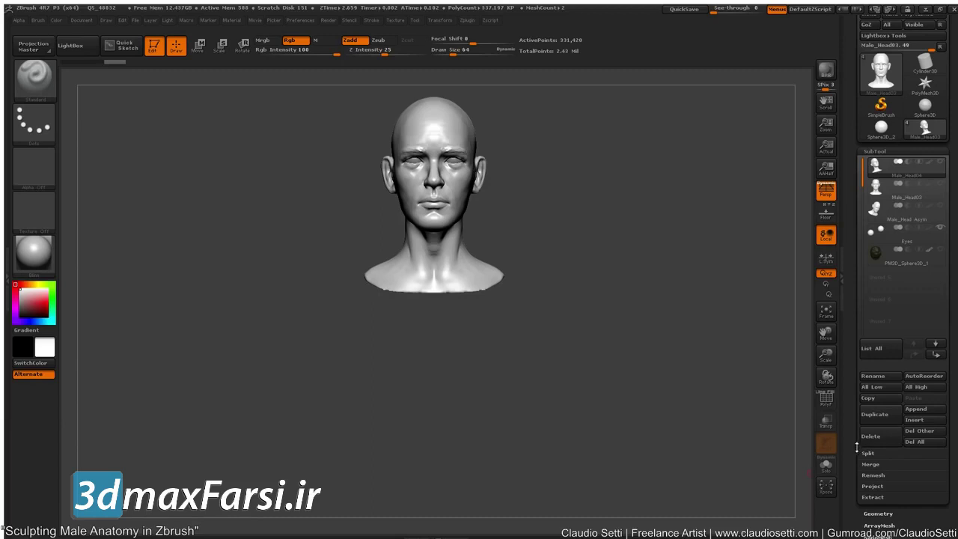
pyautogui.scroll(-5, 857, 447)
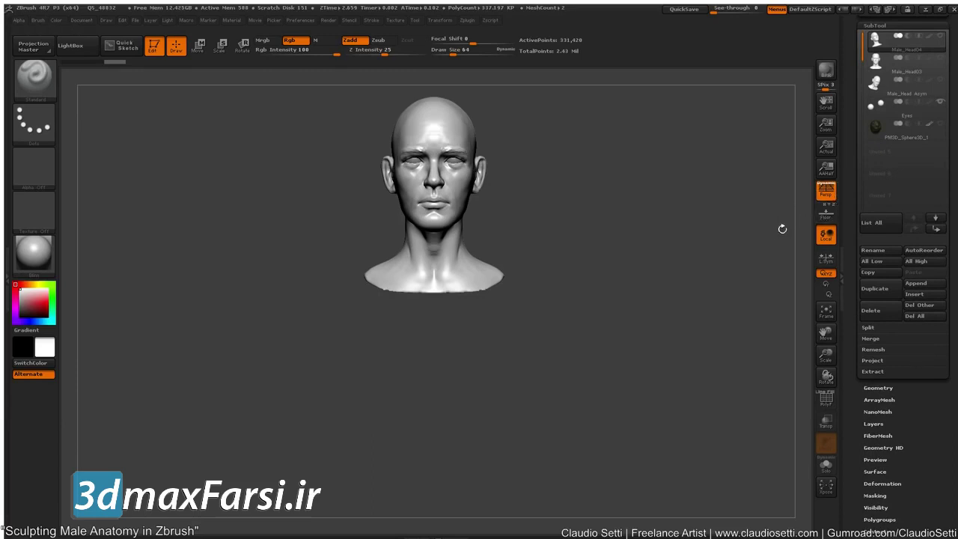
# Turn on the floor grid and load the Libor2.ZGR body reference grid behind the head
pyautogui.hotkey('shift', 'p')
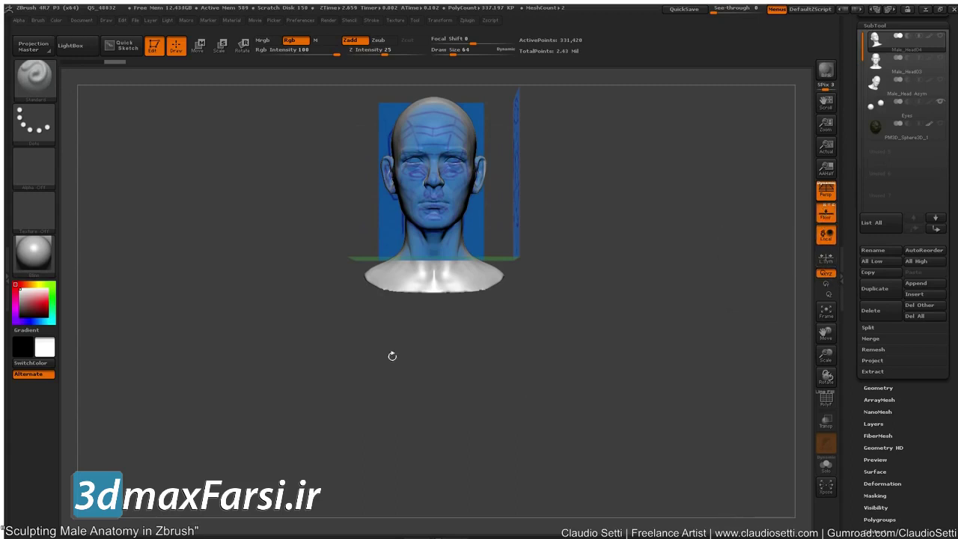
pyautogui.moveTo(250, 289)
pyautogui.mouseDown()
pyautogui.moveTo(389, 280)
pyautogui.moveTo(219, 257)
pyautogui.mouseUp()
pyautogui.moveTo(209, 217)
pyautogui.keyDown('alt'); pyautogui.mouseDown()
pyautogui.moveTo(217, 301)
pyautogui.moveTo(294, 318)
pyautogui.mouseUp(); pyautogui.keyUp('alt')
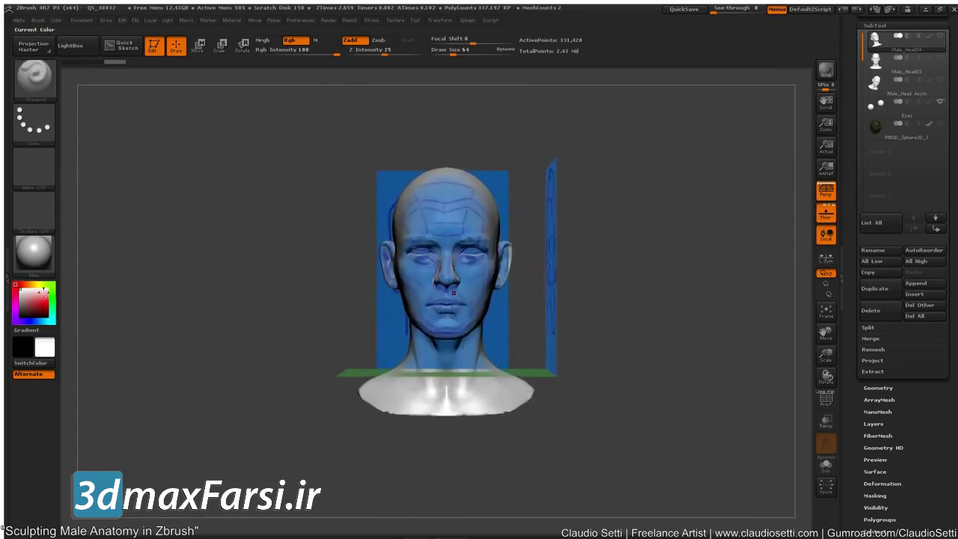
pyautogui.click(72, 49)
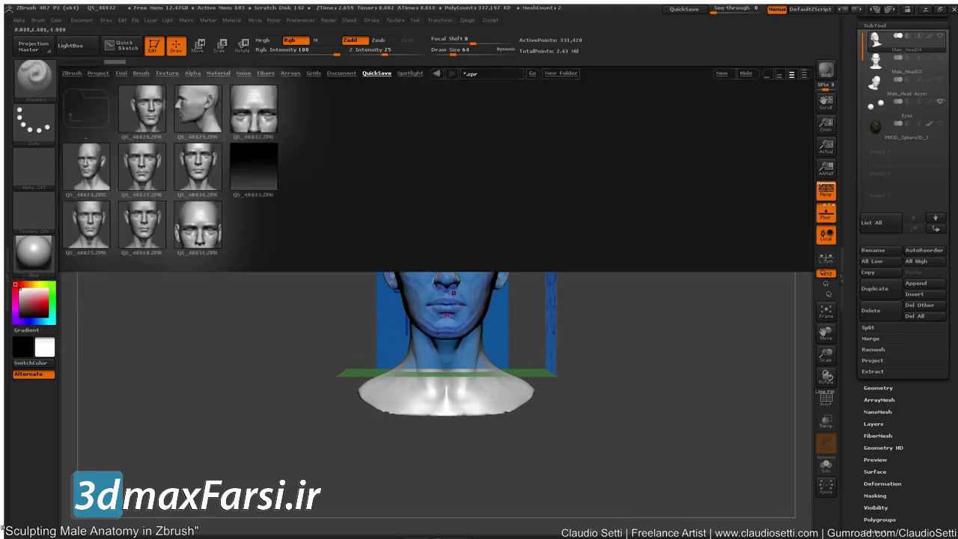
pyautogui.click(313, 73)
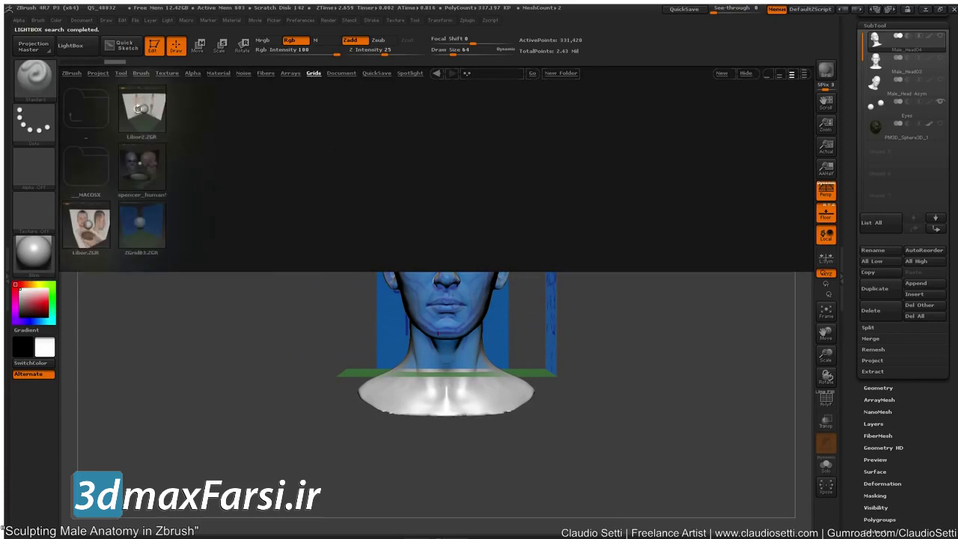
pyautogui.doubleClick(145, 115)
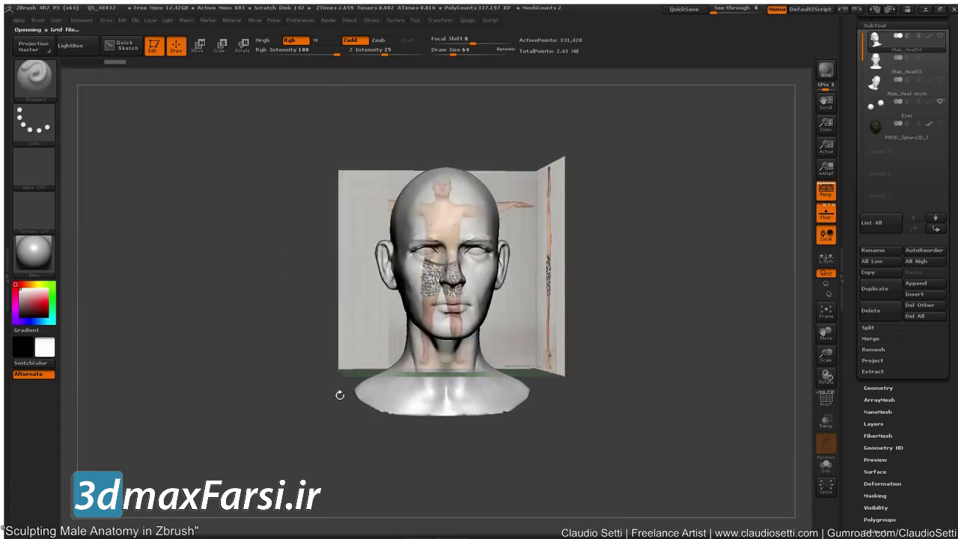
pyautogui.moveTo(222, 383); pyautogui.dragTo(208, 349)
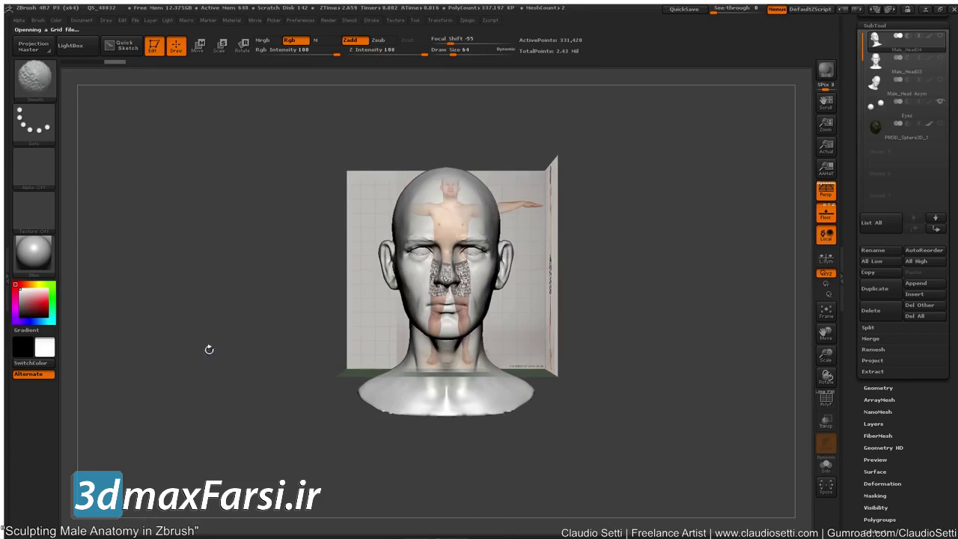
# Turn off perspective for the head and reference view
pyautogui.click(106, 20)
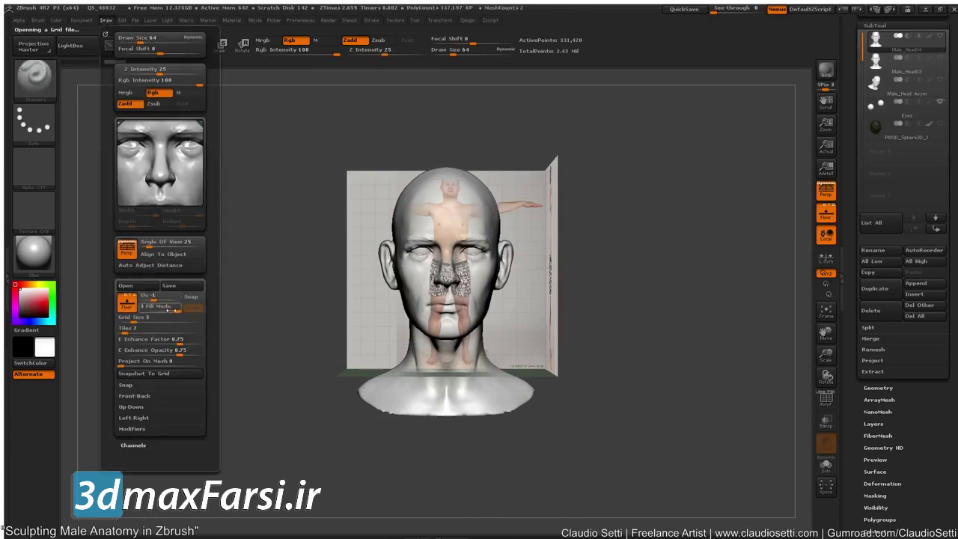
pyautogui.moveTo(229, 403)
pyautogui.keyDown('shift'); pyautogui.mouseDown()
pyautogui.moveTo(282, 401)
pyautogui.moveTo(229, 401)
pyautogui.mouseUp(); pyautogui.keyUp('shift')
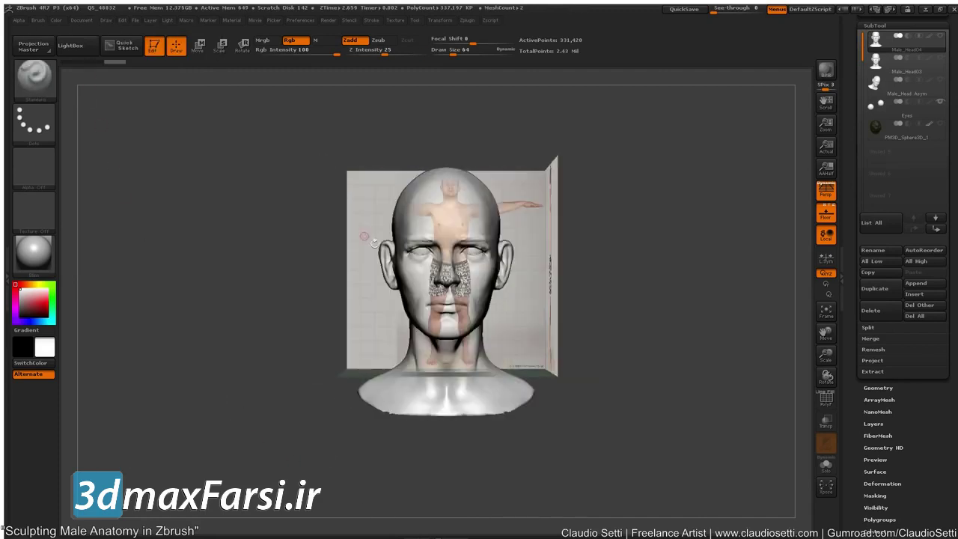
pyautogui.moveTo(306, 261)
pyautogui.mouseDown()
pyautogui.moveTo(244, 290)
pyautogui.moveTo(238, 318)
pyautogui.moveTo(230, 300)
pyautogui.mouseUp()
pyautogui.press('p')
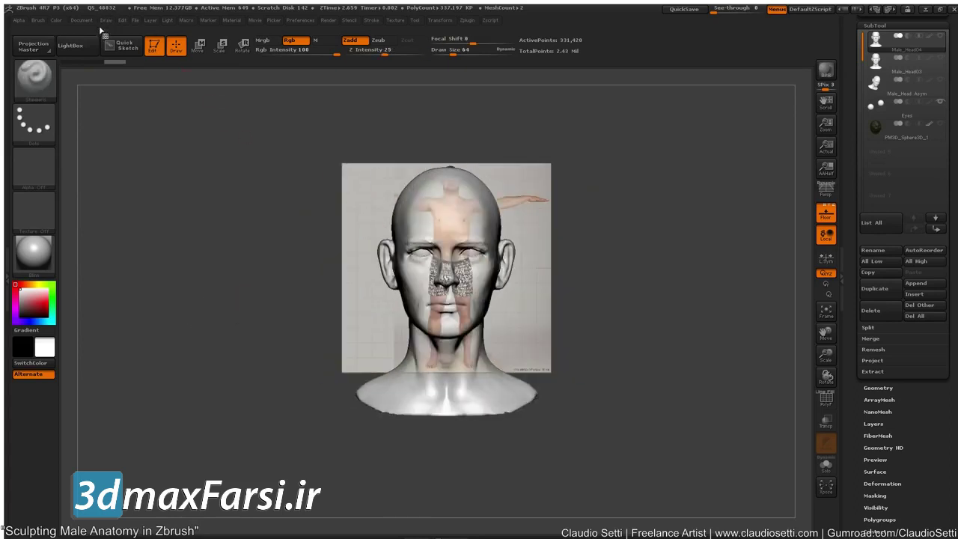
# Snap the reference grid to all subtools with SnapToAll and check its fit around the bust
pyautogui.click(105, 21)
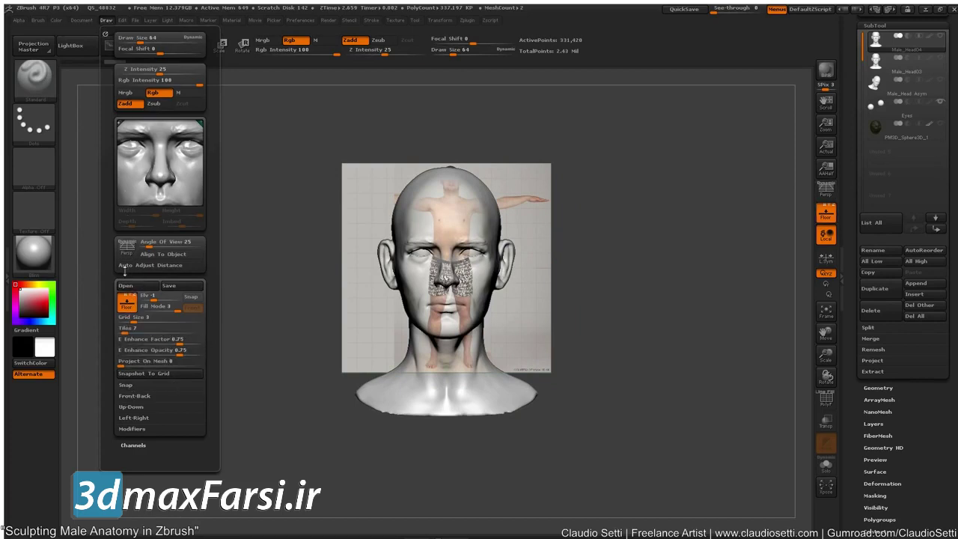
pyautogui.click(127, 386)
pyautogui.click(174, 395)
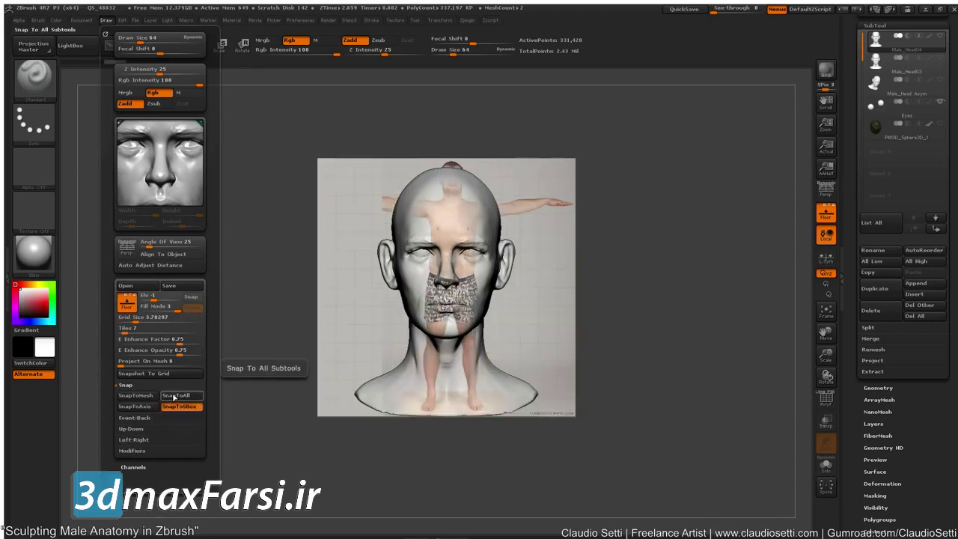
pyautogui.moveTo(285, 299); pyautogui.dragTo(507, 268)
pyautogui.moveTo(212, 267); pyautogui.dragTo(94, 274)
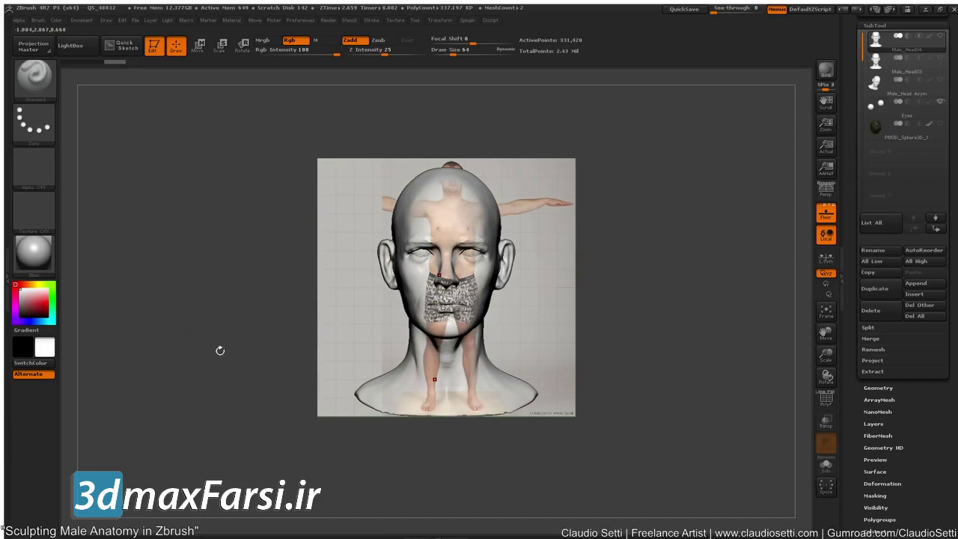
# Try to scale the head down to the body reference with a vertical Transpose line, and undo the scaling
pyautogui.keyDown('alt'); pyautogui.moveTo(193, 322); pyautogui.dragTo(212, 363); pyautogui.keyUp('alt')
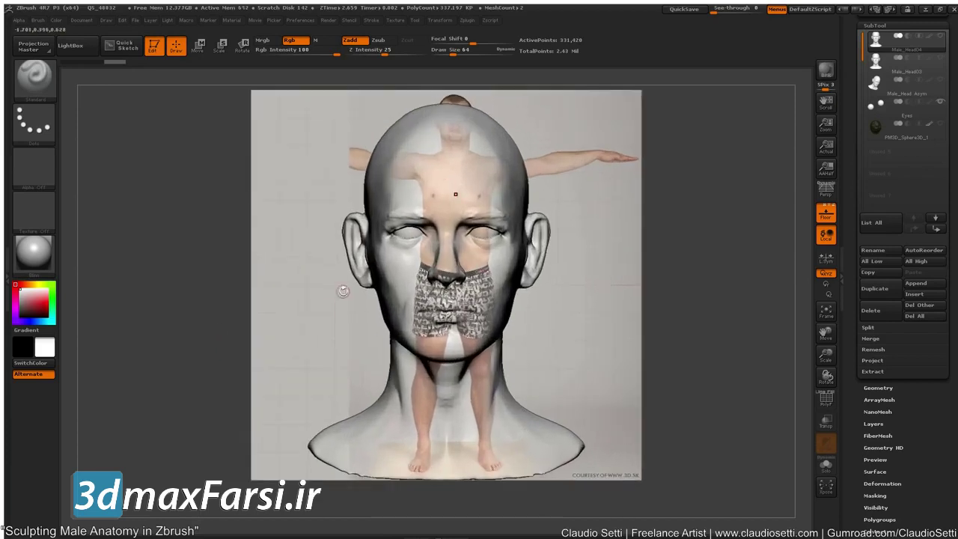
pyautogui.moveTo(166, 335)
pyautogui.mouseDown()
pyautogui.moveTo(241, 337)
pyautogui.moveTo(154, 335)
pyautogui.mouseUp()
pyautogui.moveTo(137, 347); pyautogui.dragTo(348, 331)
pyautogui.press('e')
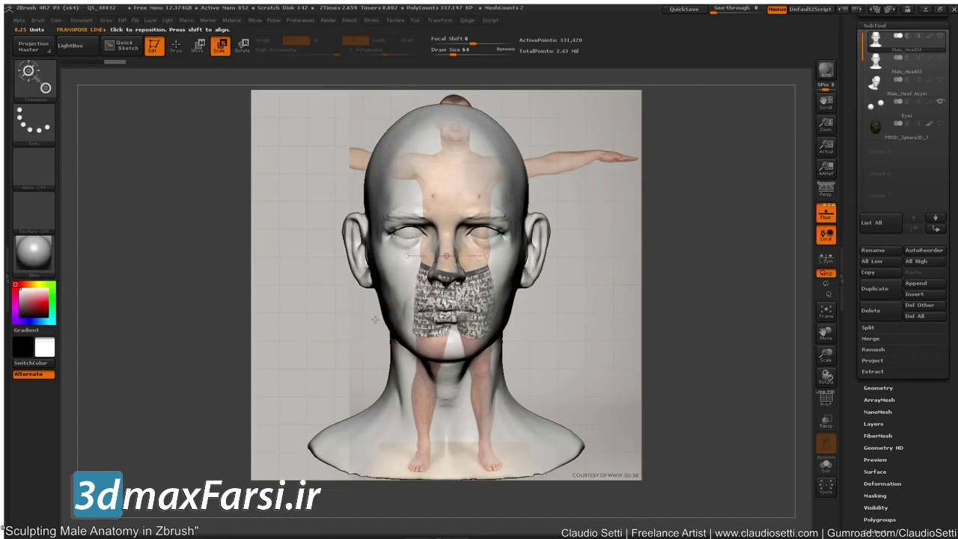
pyautogui.moveTo(404, 342)
pyautogui.mouseDown()
pyautogui.moveTo(404, 134)
pyautogui.moveTo(400, 163)
pyautogui.moveTo(388, 166)
pyautogui.mouseUp()
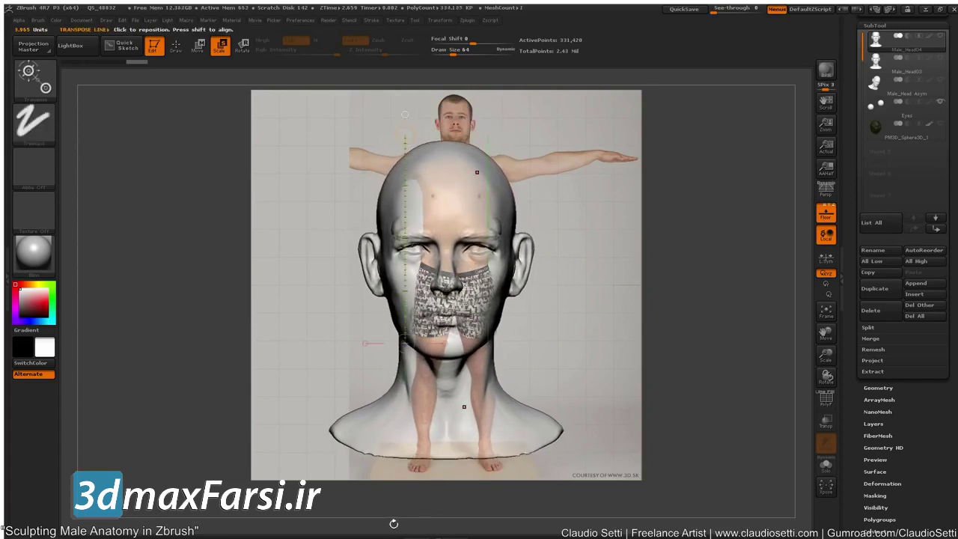
pyautogui.hotkey('ctrl', 'z')
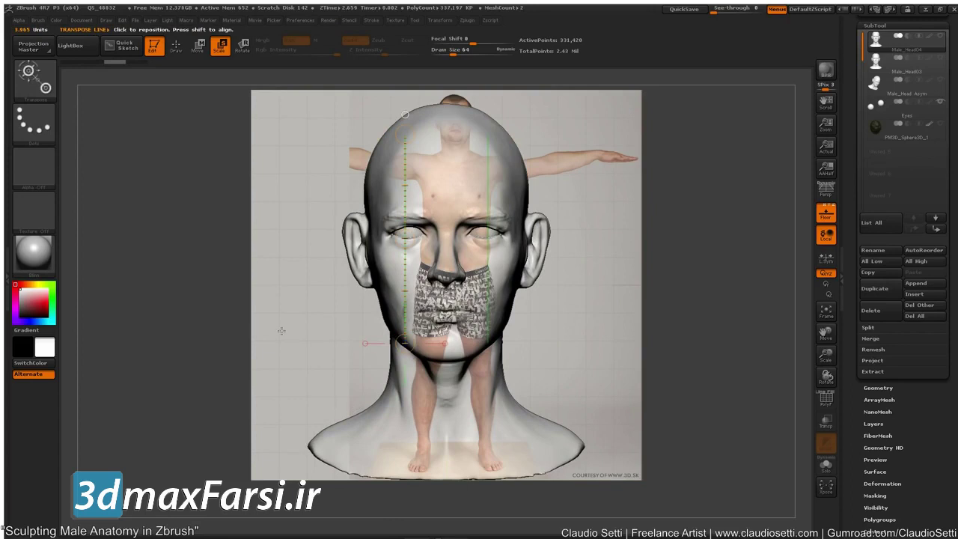
pyautogui.press('q')
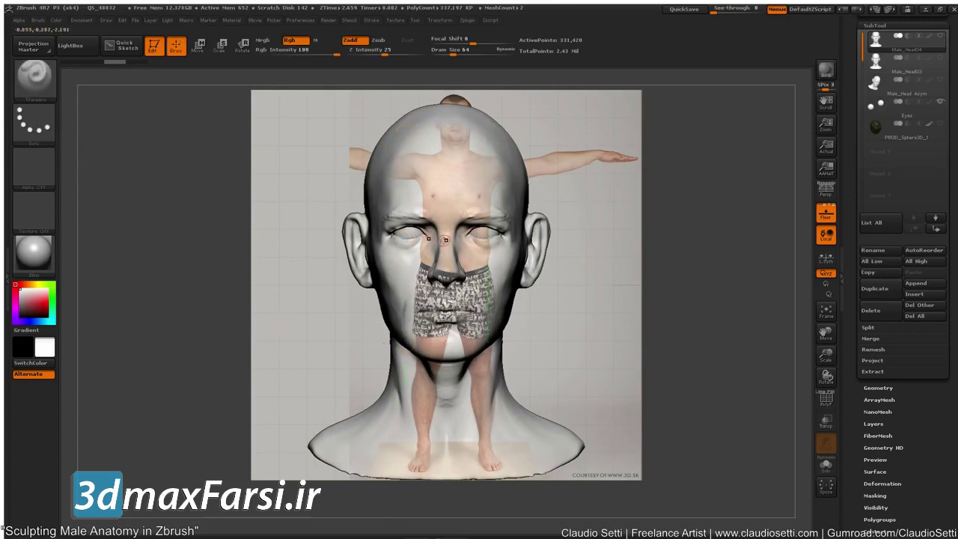
pyautogui.hotkey('shift', 'p')
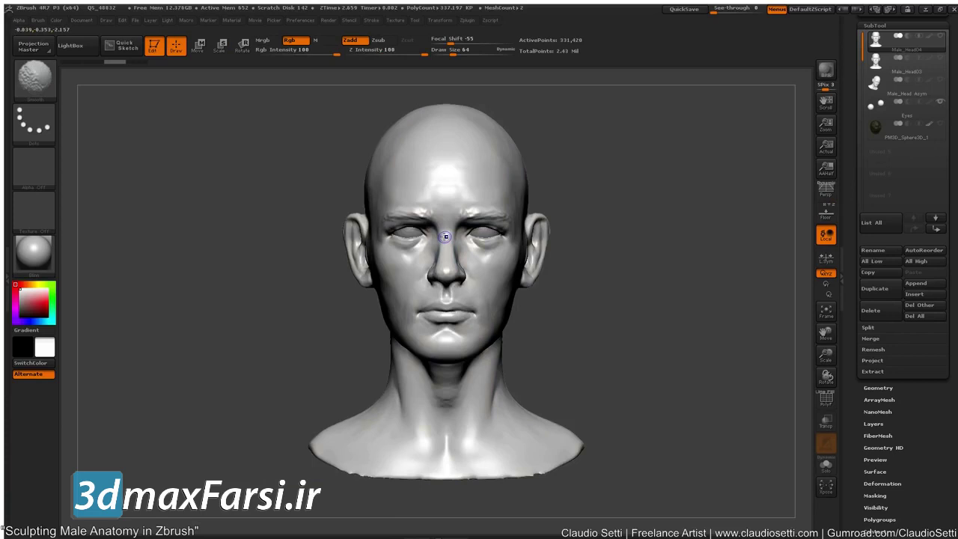
pyautogui.hotkey('shift', 'p')
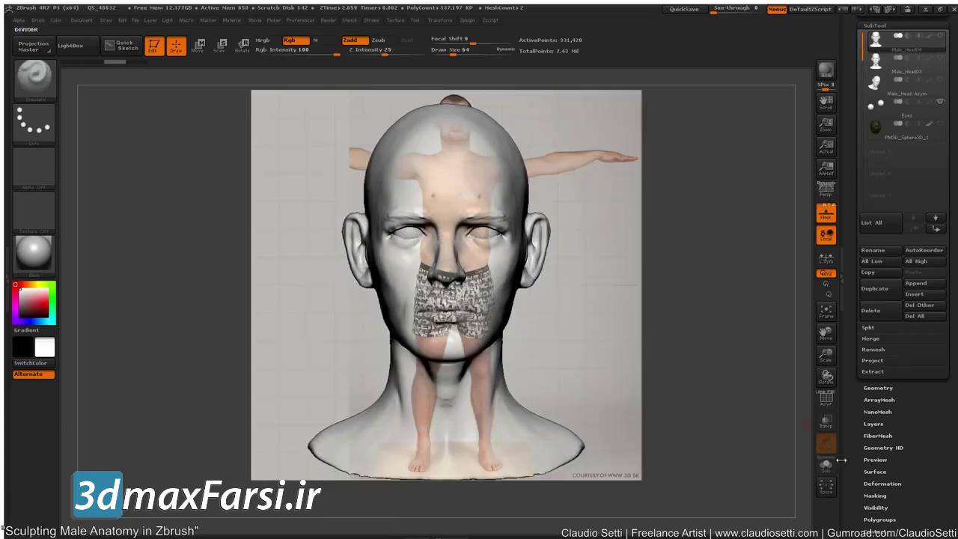
# Shrink the Male_Head04 subtool on all axes by applying the Size deformation at -100 twice
pyautogui.click(874, 482)
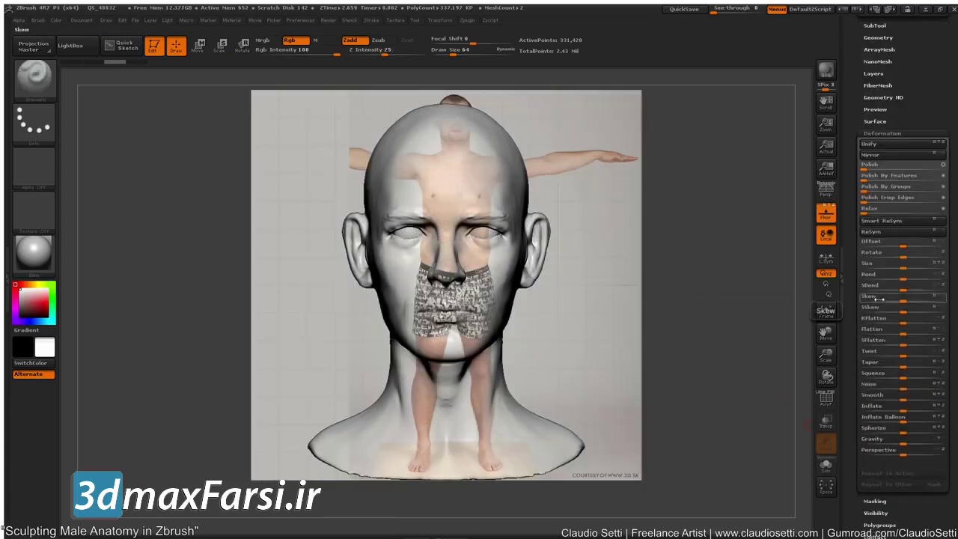
pyautogui.moveTo(903, 267); pyautogui.dragTo(862, 277)
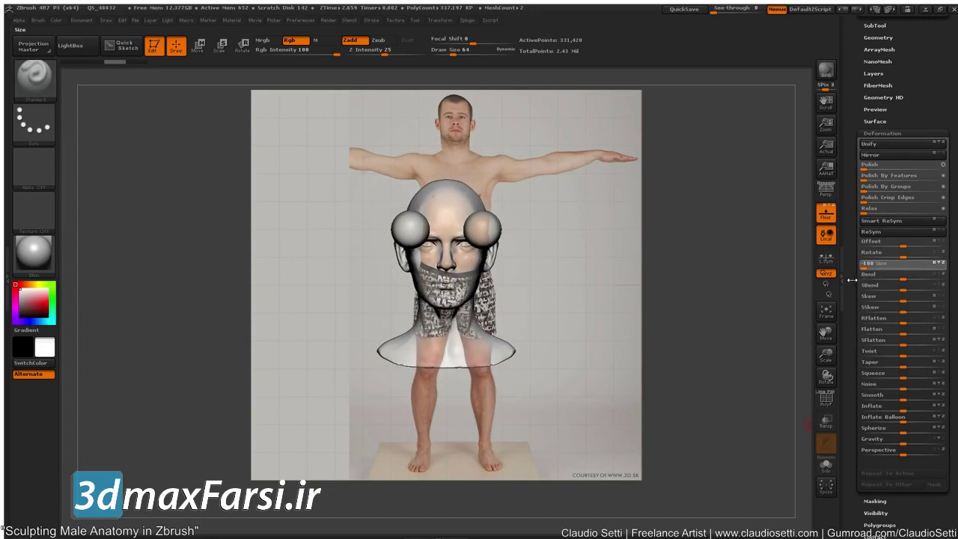
pyautogui.moveTo(854, 279); pyautogui.dragTo(854, 280)
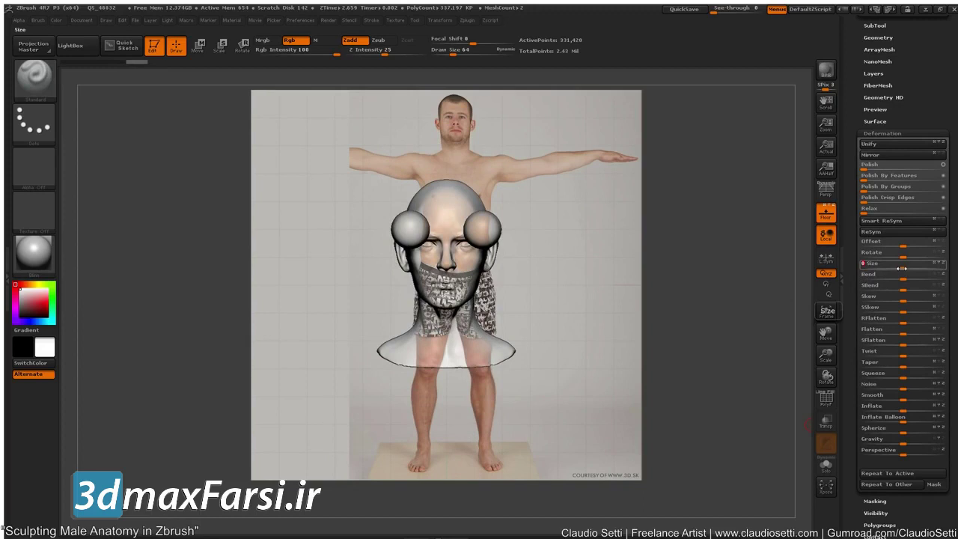
pyautogui.moveTo(902, 268); pyautogui.dragTo(862, 279)
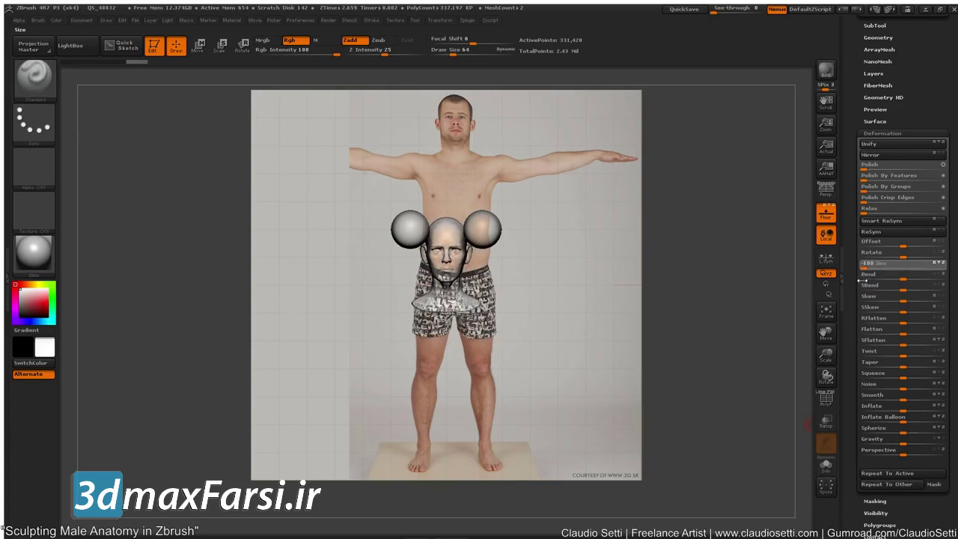
pyautogui.moveTo(857, 282); pyautogui.dragTo(858, 279)
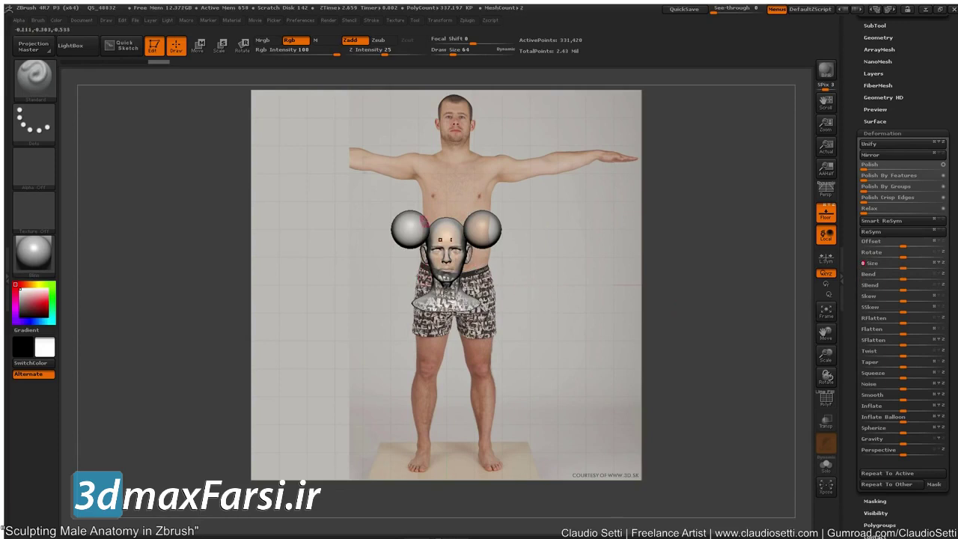
# Make the Eyes subtool active and turn on the visibility of Male_Head04
pyautogui.keyDown('alt'); pyautogui.click(404, 229); pyautogui.keyUp('alt')
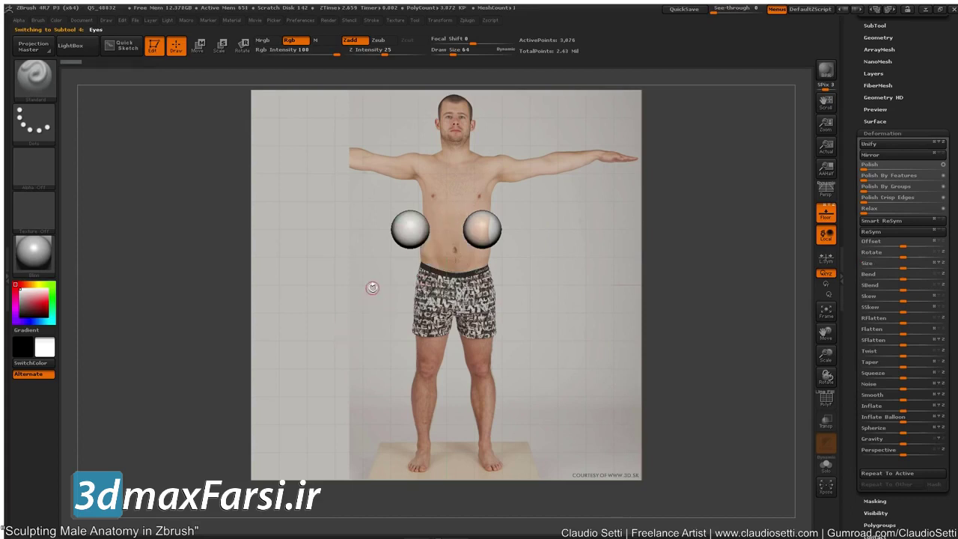
pyautogui.moveTo(856, 168); pyautogui.dragTo(849, 258)
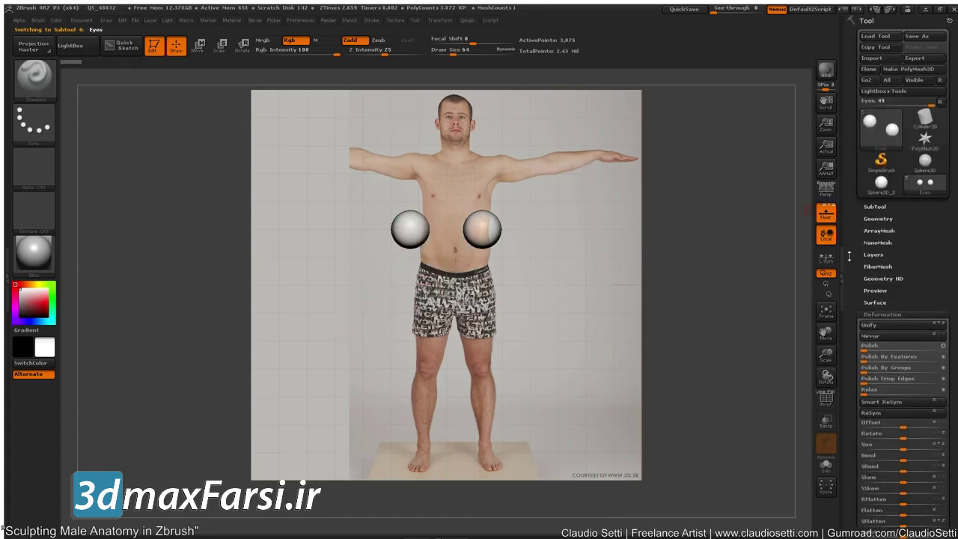
pyautogui.click(873, 205)
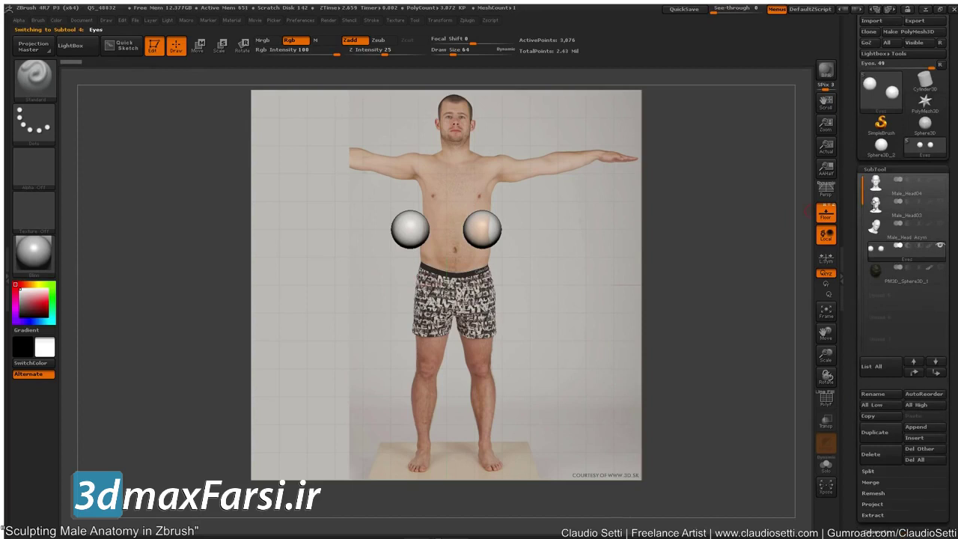
pyautogui.click(940, 181)
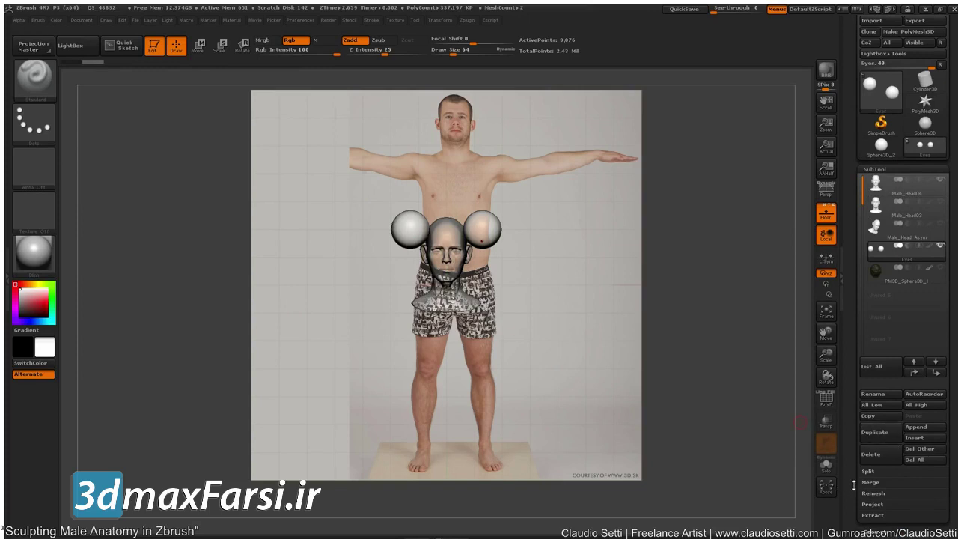
# Rename the Male_Head04 subtool as "Male_Head04 resized"
pyautogui.click(872, 393)
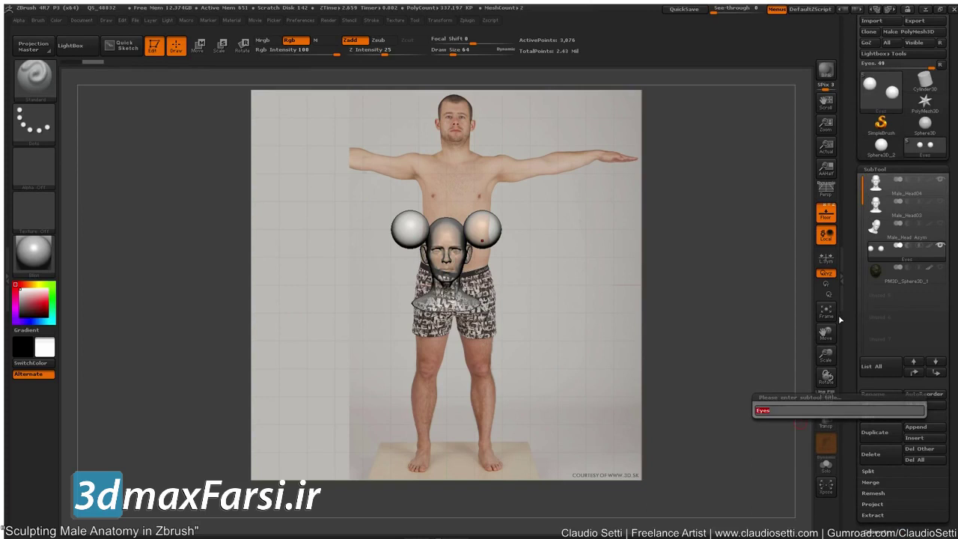
pyautogui.press('Return')
pyautogui.click(902, 190)
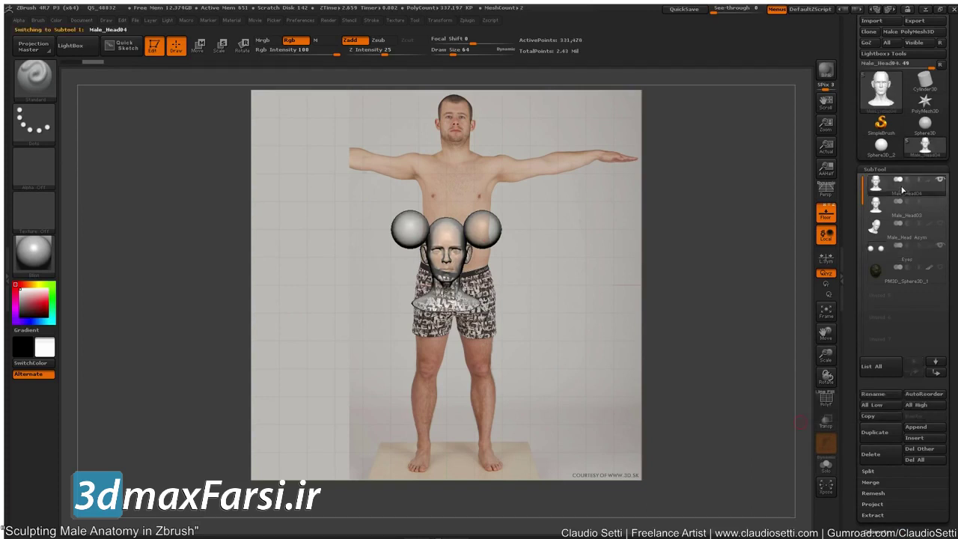
pyautogui.click(875, 394)
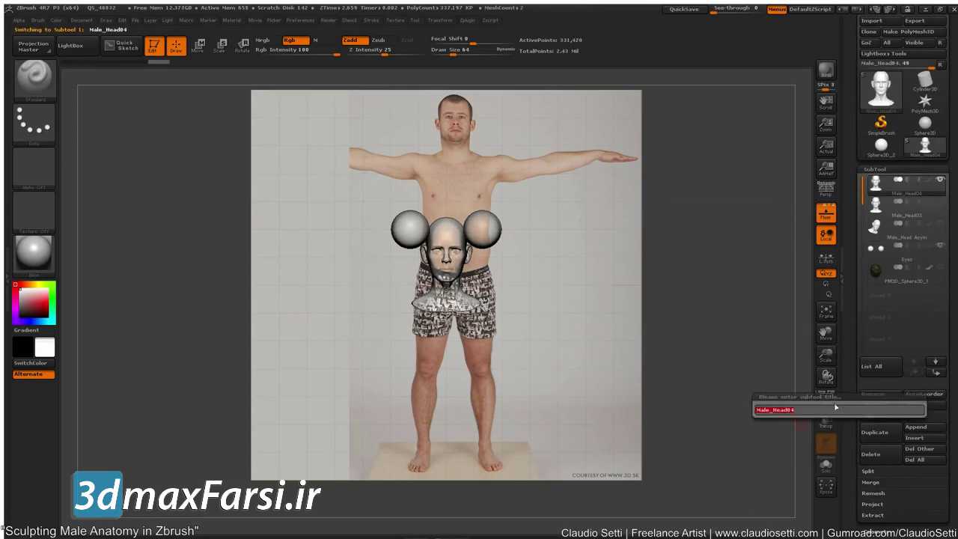
pyautogui.click(806, 409)
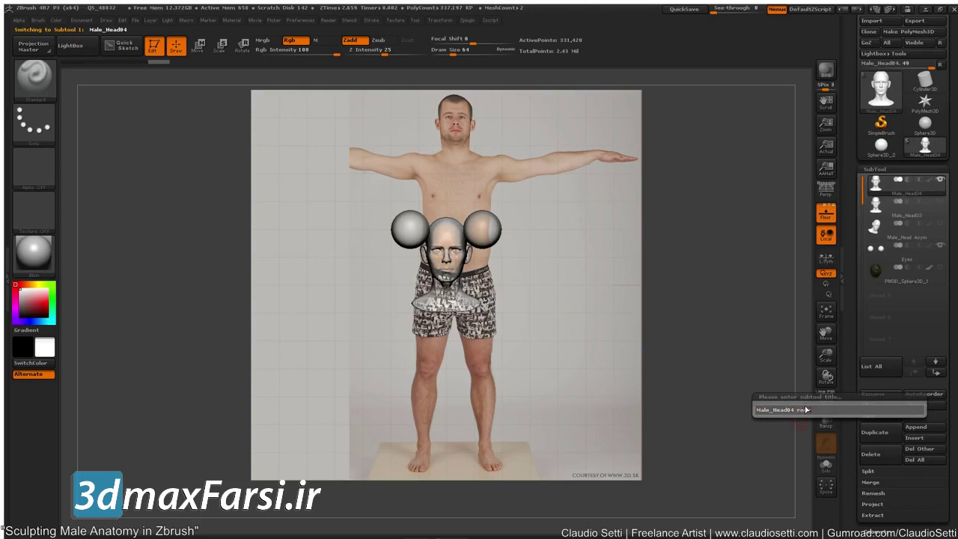
pyautogui.write('reduced')
pyautogui.press('Return')
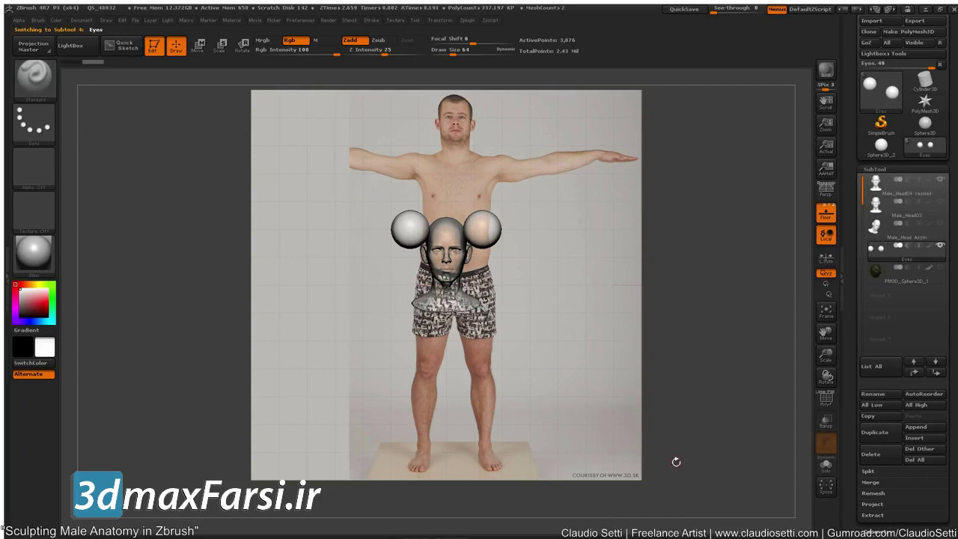
# Shrink the Eyes subtool with the Size deformation to fit inside the head's sockets and check the fit against the reference
pyautogui.moveTo(848, 497); pyautogui.dragTo(849, 396)
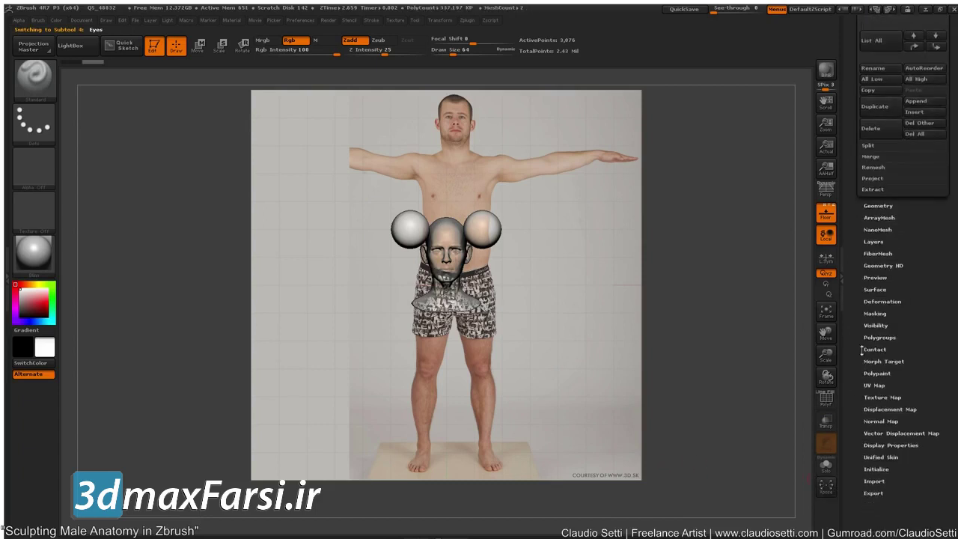
pyautogui.click(882, 302)
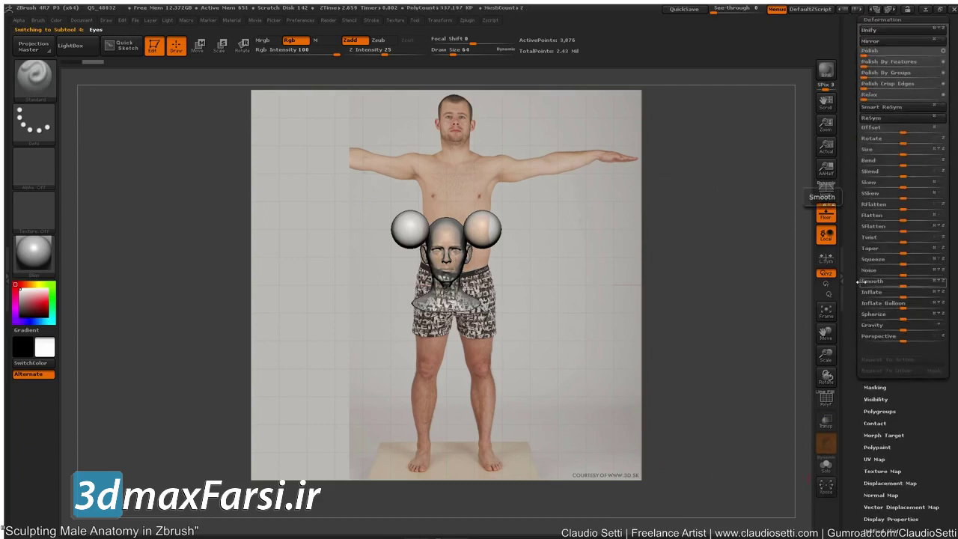
pyautogui.moveTo(854, 284); pyautogui.dragTo(855, 332)
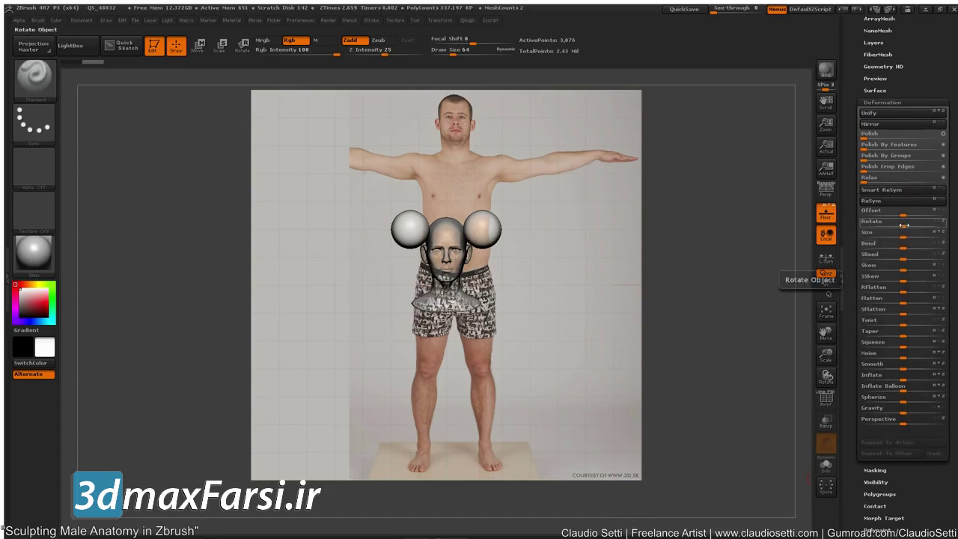
pyautogui.moveTo(904, 236); pyautogui.dragTo(882, 237)
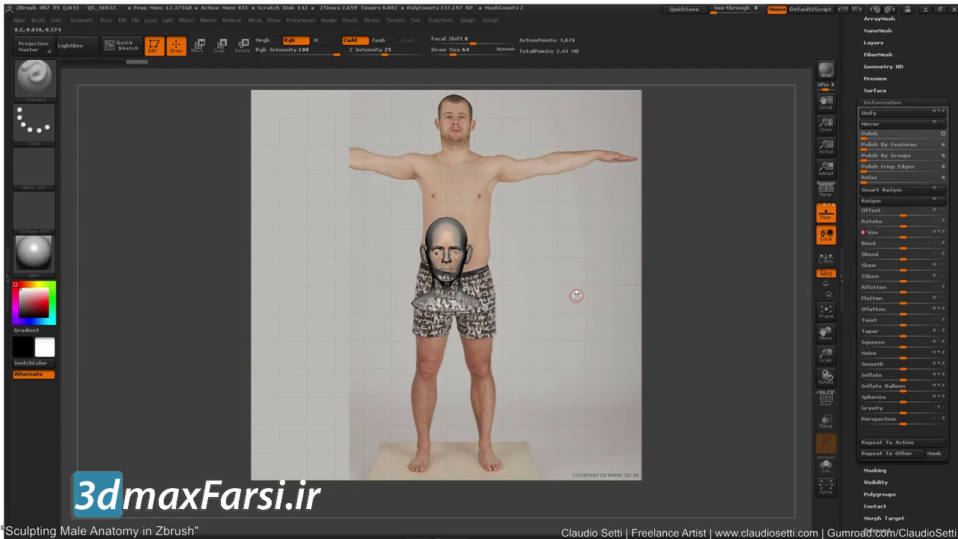
pyautogui.keyDown('alt'); pyautogui.moveTo(184, 354); pyautogui.dragTo(364, 250); pyautogui.keyUp('alt')
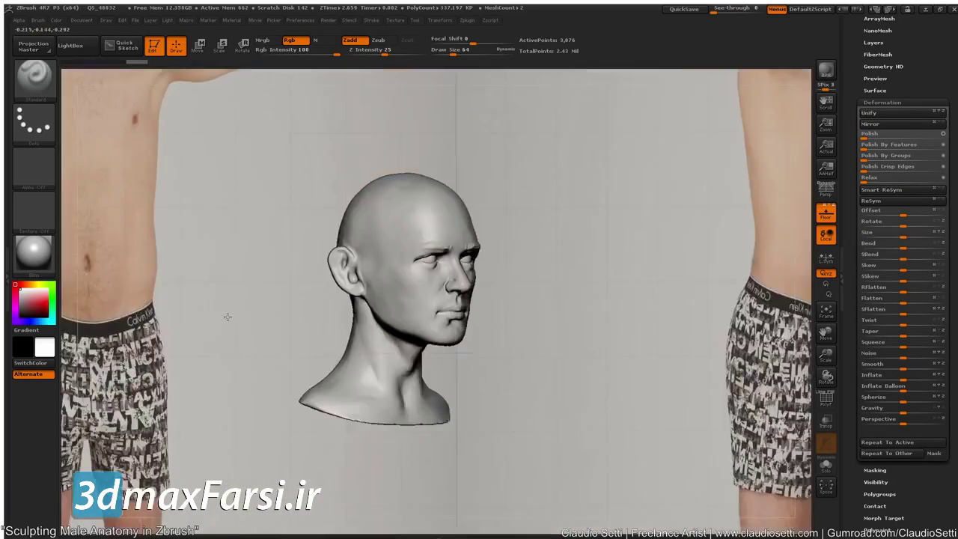
pyautogui.moveTo(228, 317); pyautogui.dragTo(196, 309)
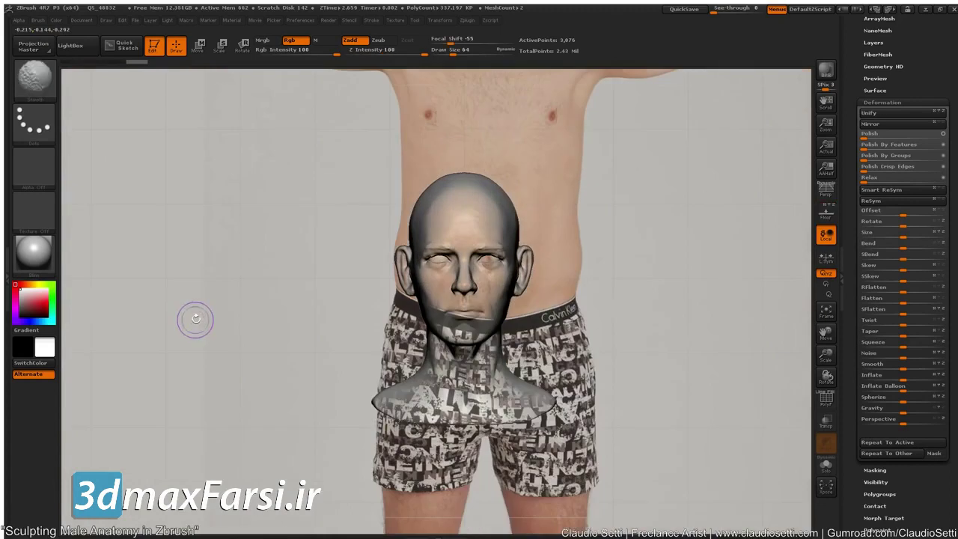
pyautogui.hotkey('shift', 'p')
pyautogui.hotkey('shift', 'p')
# Raise the Male_Head04 resized subtool along Y with the Offset deformation, ending with -44, to match the height of the reference's head
pyautogui.moveTo(238, 346)
pyautogui.keyDown('alt'); pyautogui.mouseDown()
pyautogui.moveTo(237, 291)
pyautogui.moveTo(227, 349)
pyautogui.mouseUp(); pyautogui.keyUp('alt')
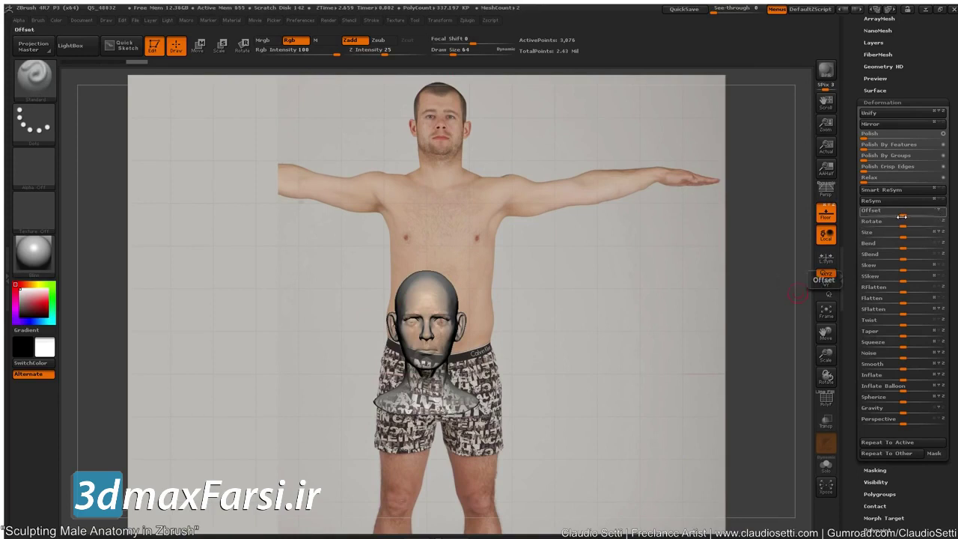
pyautogui.moveTo(914, 214); pyautogui.dragTo(925, 214)
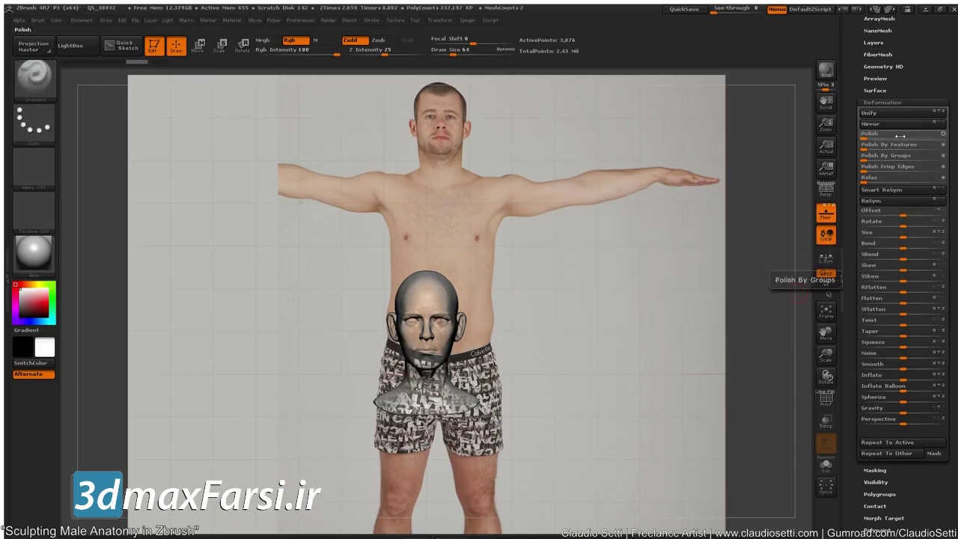
pyautogui.moveTo(859, 54); pyautogui.dragTo(849, 110)
pyautogui.click(874, 92)
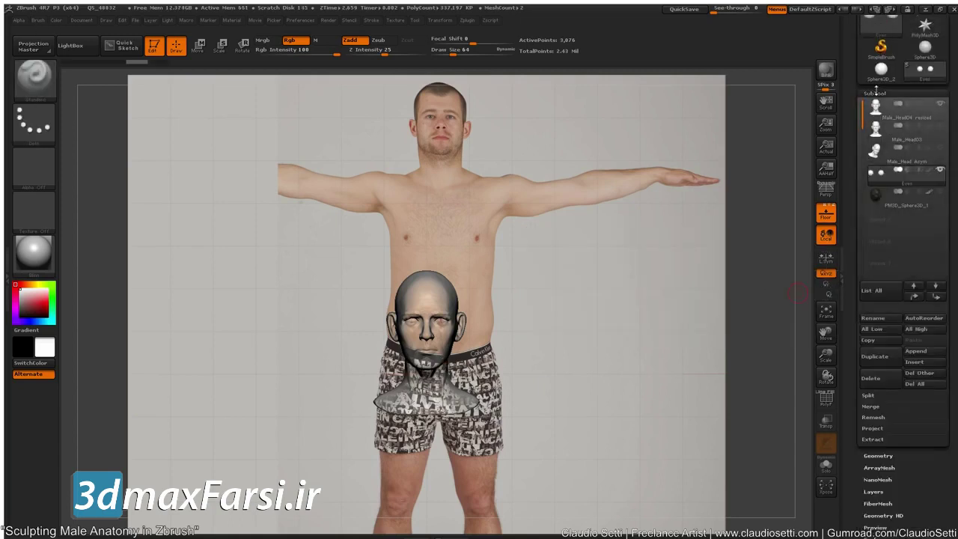
pyautogui.click(894, 109)
pyautogui.moveTo(842, 293); pyautogui.dragTo(847, 204)
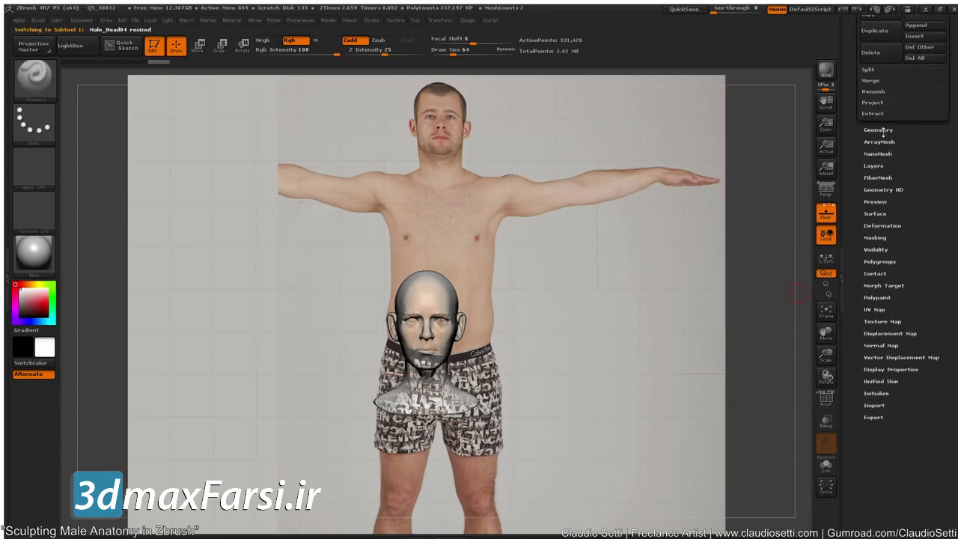
pyautogui.click(872, 225)
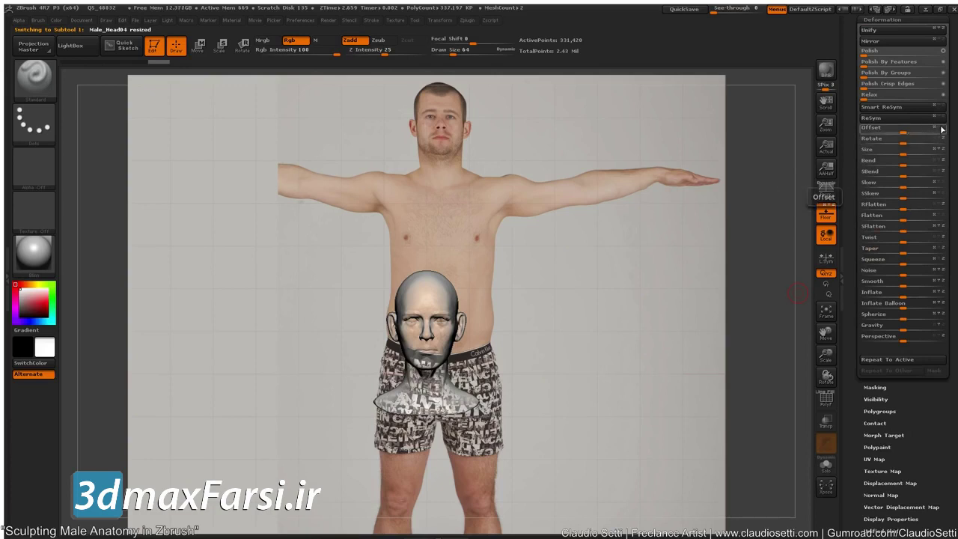
pyautogui.moveTo(908, 134); pyautogui.dragTo(843, 138)
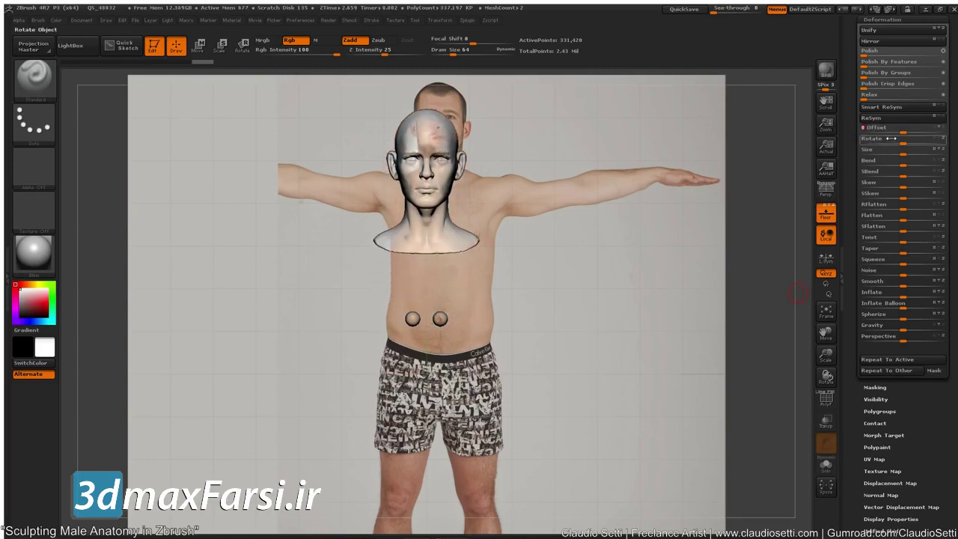
pyautogui.moveTo(900, 131); pyautogui.dragTo(884, 136)
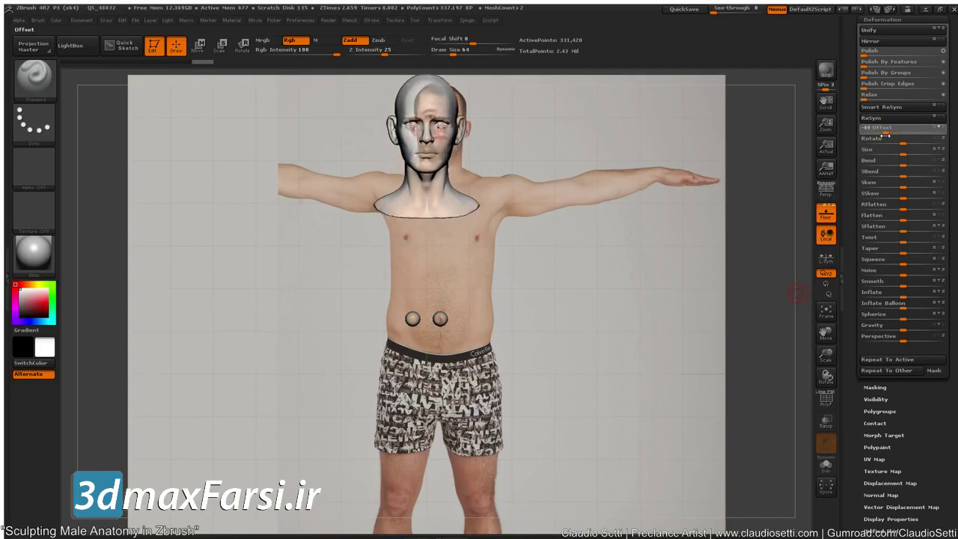
pyautogui.moveTo(885, 136); pyautogui.dragTo(885, 135)
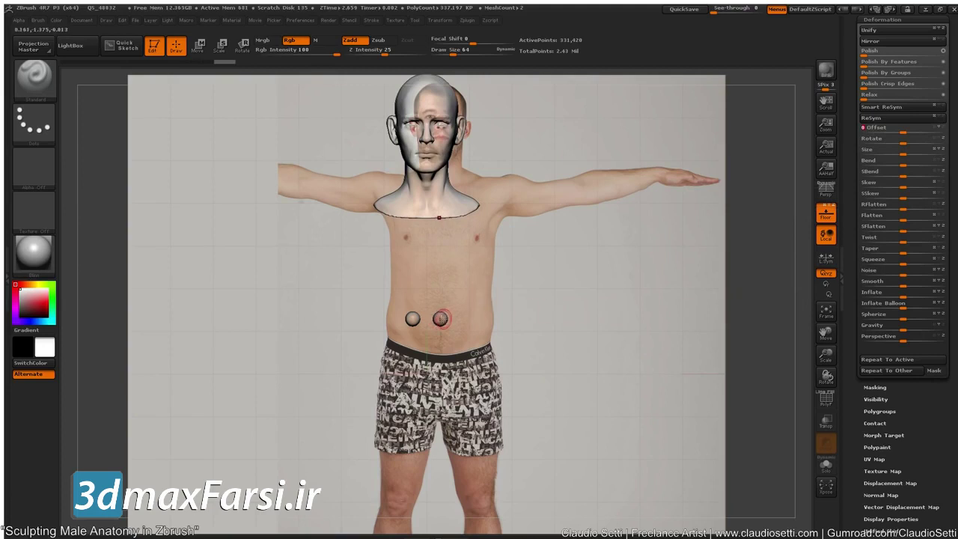
# Repeat the last Offset on the other visible subtool several times to raise the eyes to the top of the head
pyautogui.click(891, 374)
pyautogui.click(891, 371)
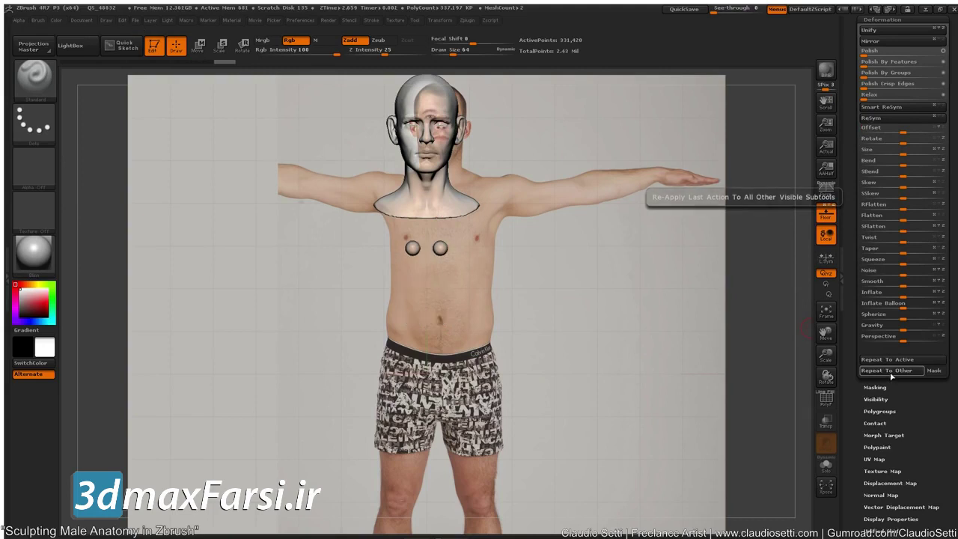
pyautogui.click(890, 372)
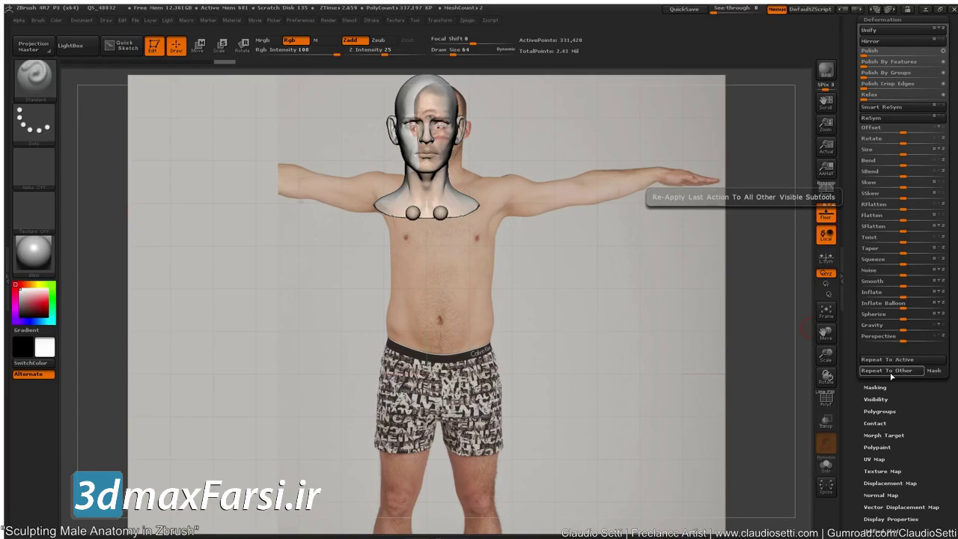
pyautogui.click(891, 371)
pyautogui.click(891, 371)
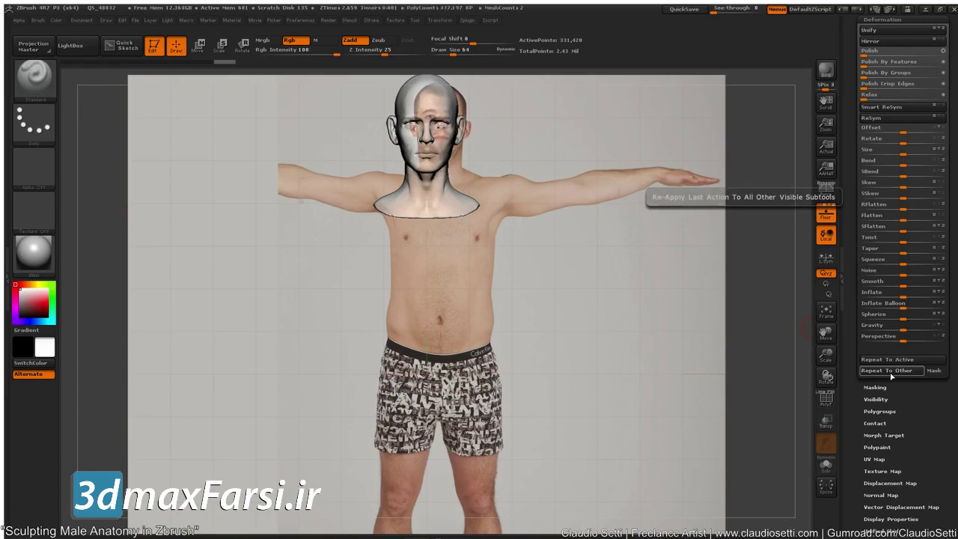
pyautogui.click(891, 372)
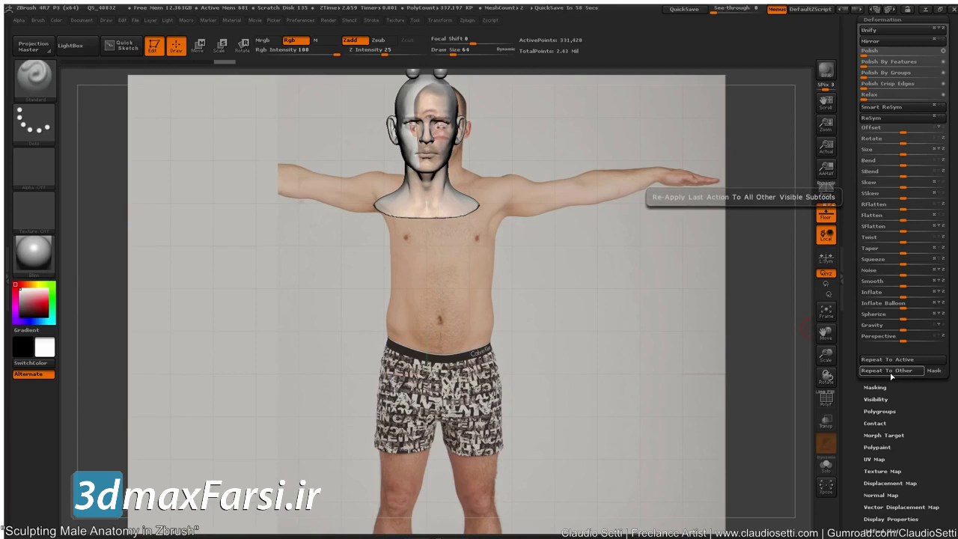
pyautogui.click(884, 371)
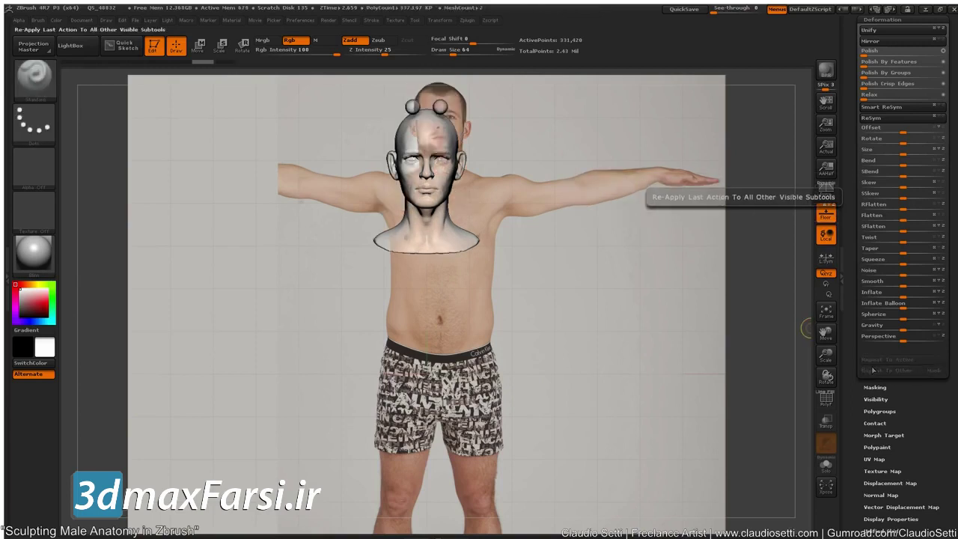
pyautogui.hotkey('ctrl', 'shift')
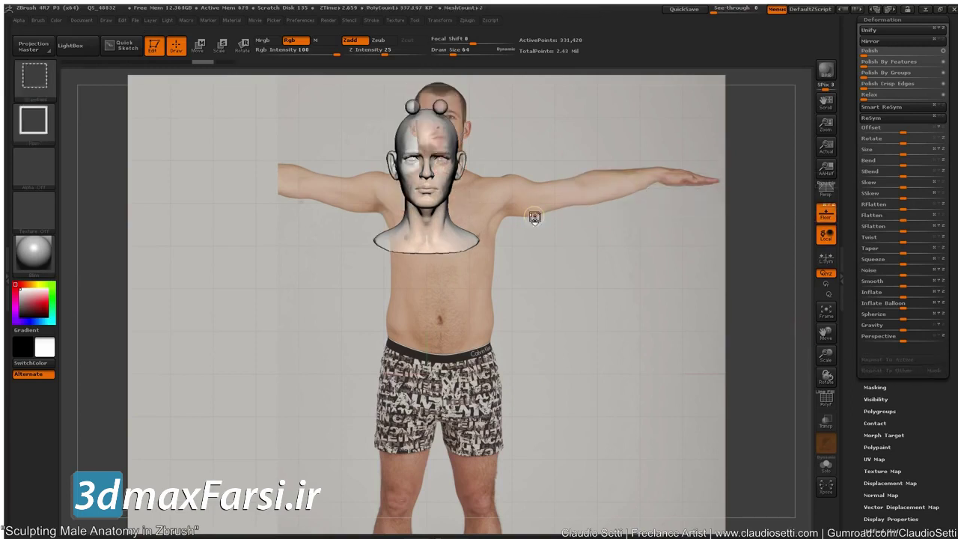
pyautogui.hotkey('ctrl', 'shift', 'z')
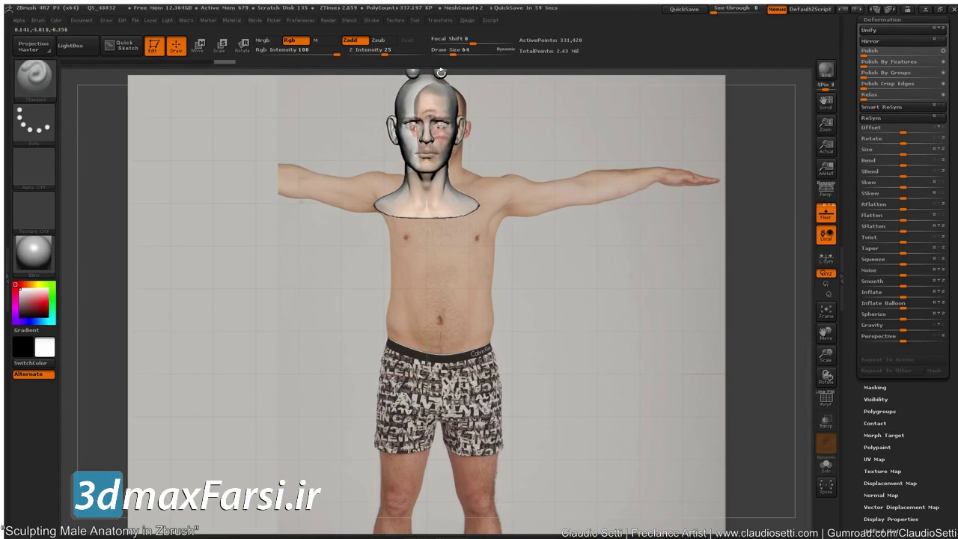
# Make the Eyes subtool active and lower it along Y with the Offset deformation into the head's sockets
pyautogui.keyDown('alt'); pyautogui.click(441, 72); pyautogui.keyUp('alt')
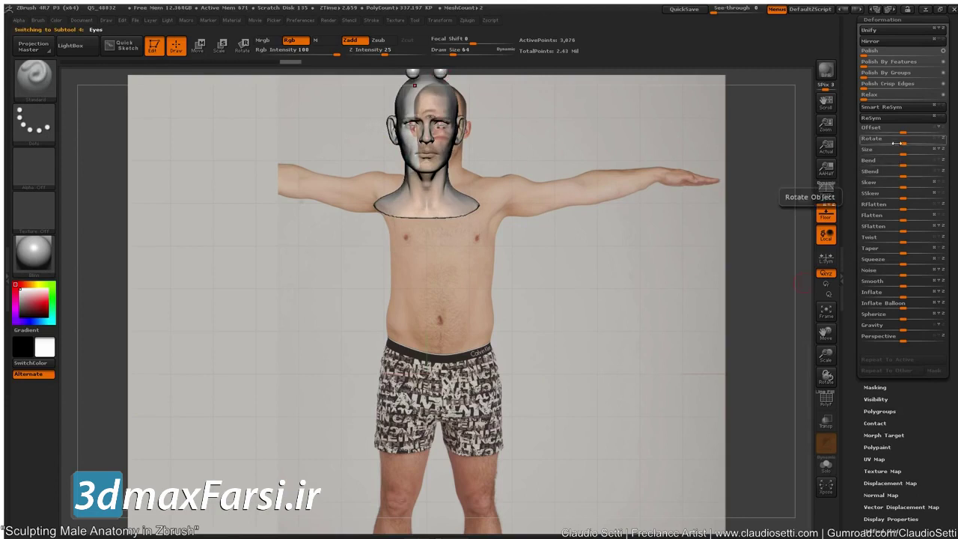
pyautogui.moveTo(904, 132); pyautogui.dragTo(918, 132)
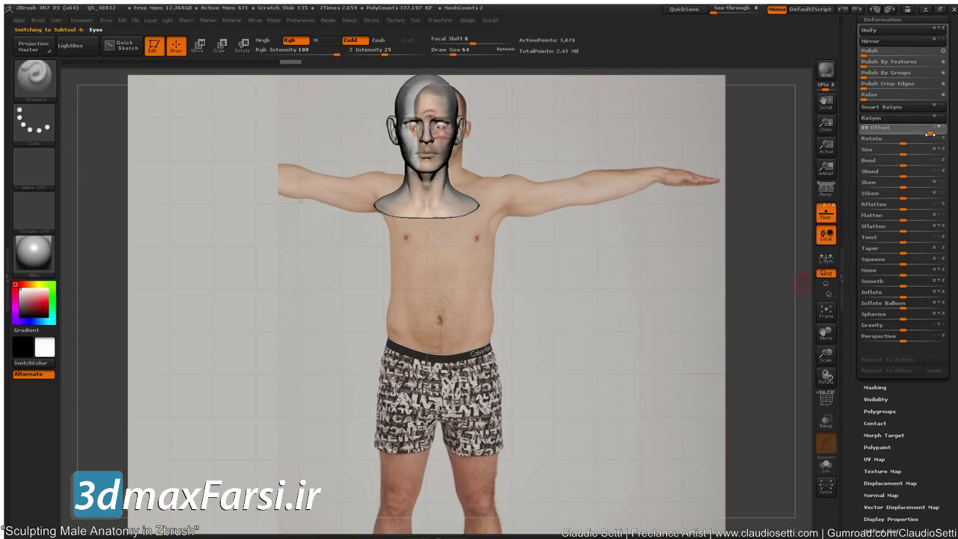
pyautogui.moveTo(929, 134); pyautogui.dragTo(928, 133)
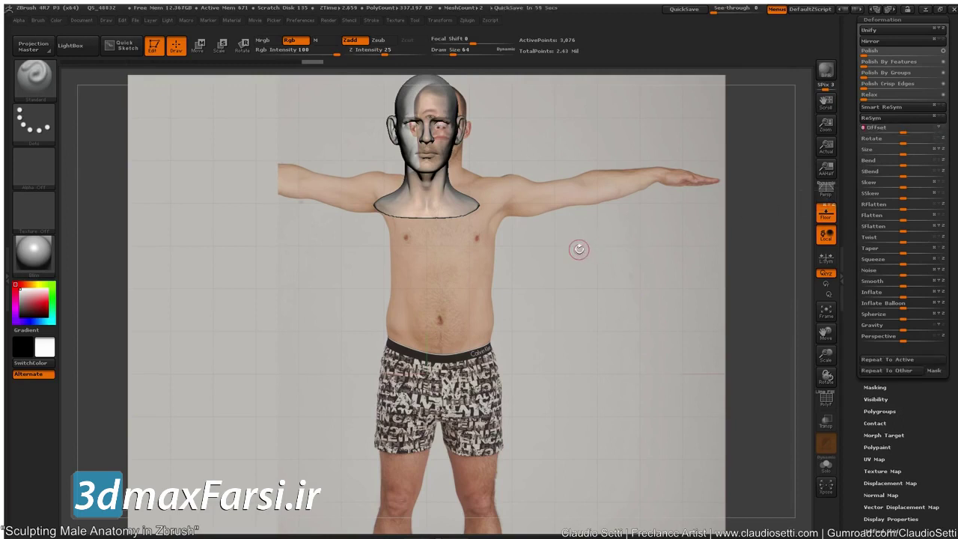
# Combine the visible head and eyes into one temporary mesh with Transpose Master's TPoseMesh
pyautogui.moveTo(220, 385)
pyautogui.mouseDown()
pyautogui.moveTo(279, 371)
pyautogui.moveTo(227, 370)
pyautogui.mouseUp()
pyautogui.keyDown('alt'); pyautogui.moveTo(210, 328); pyautogui.dragTo(218, 421); pyautogui.keyUp('alt')
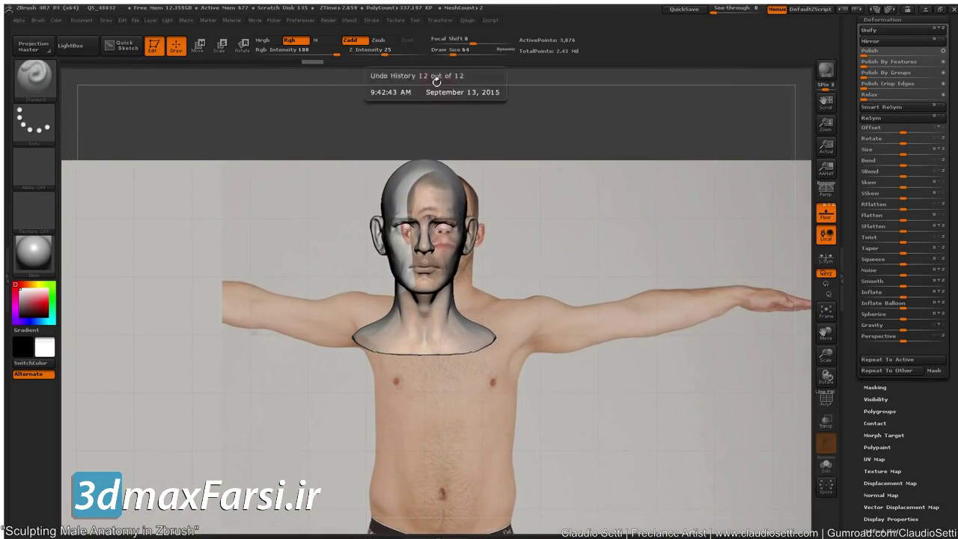
pyautogui.click(466, 22)
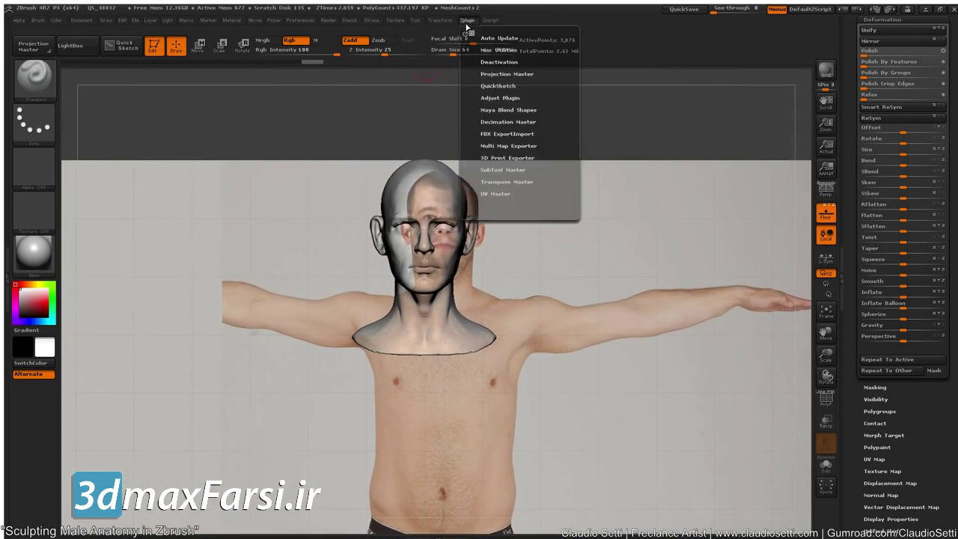
pyautogui.click(490, 169)
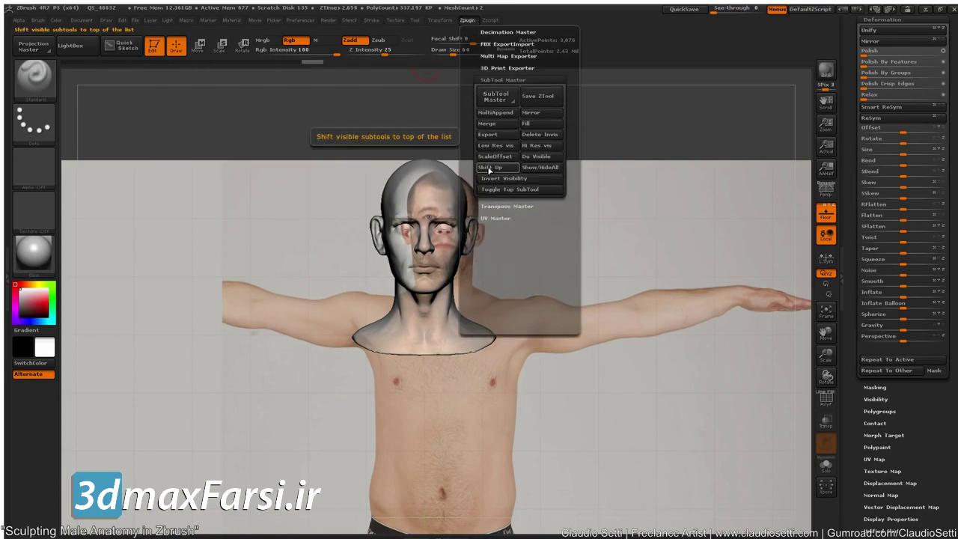
pyautogui.click(467, 22)
pyautogui.click(501, 169)
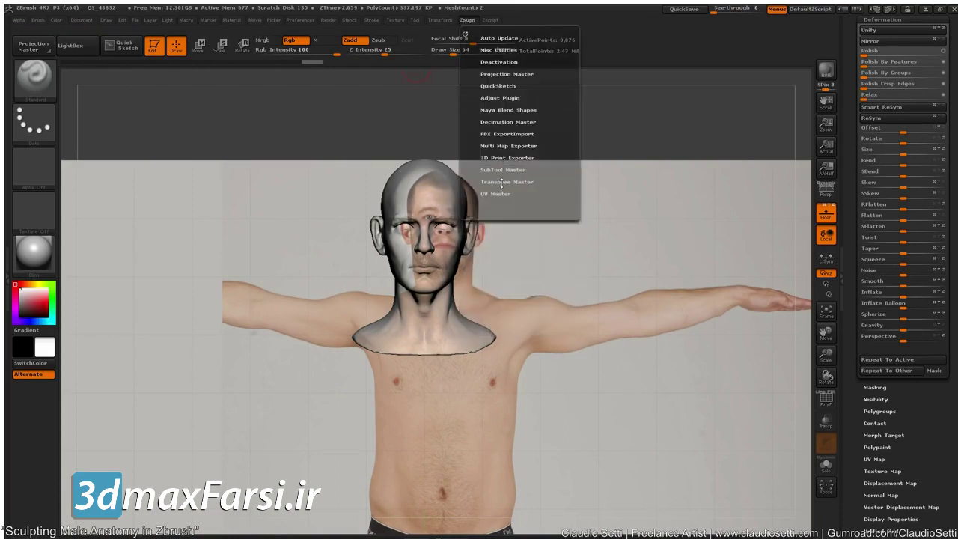
pyautogui.click(501, 182)
pyautogui.click(490, 163)
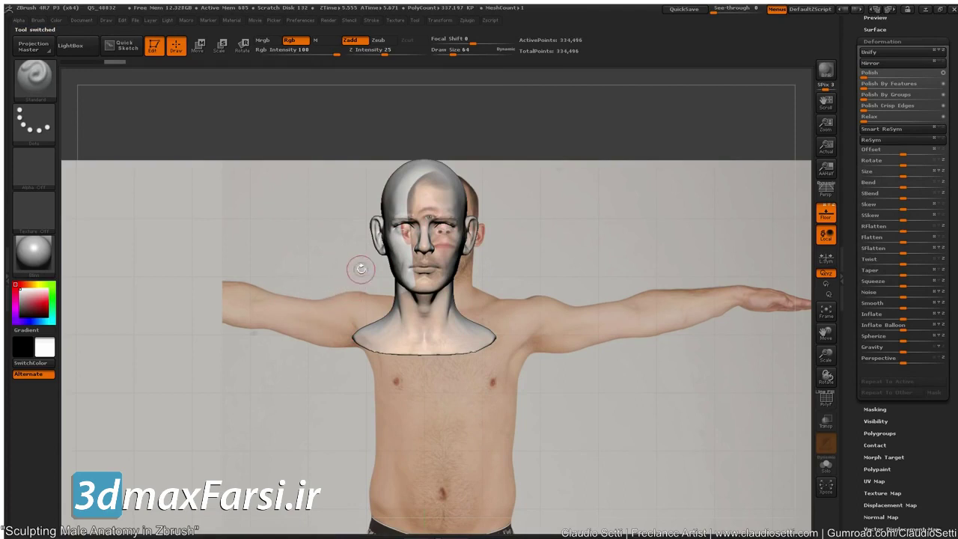
# Shrink the combined head and eyes with Transpose Scale and raise them with Transpose Move to the height of the reference's head
pyautogui.press('e')
pyautogui.moveTo(392, 151); pyautogui.dragTo(392, 206)
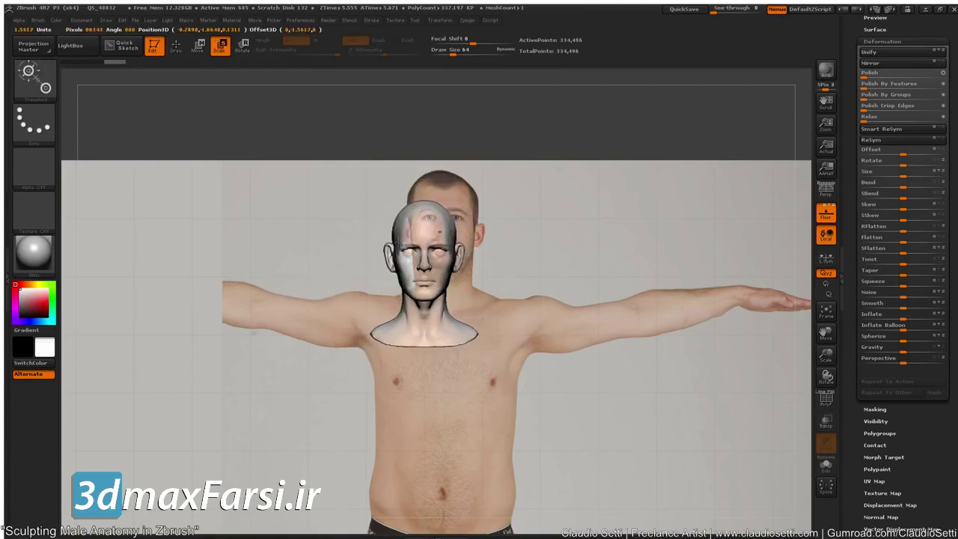
pyautogui.press('w')
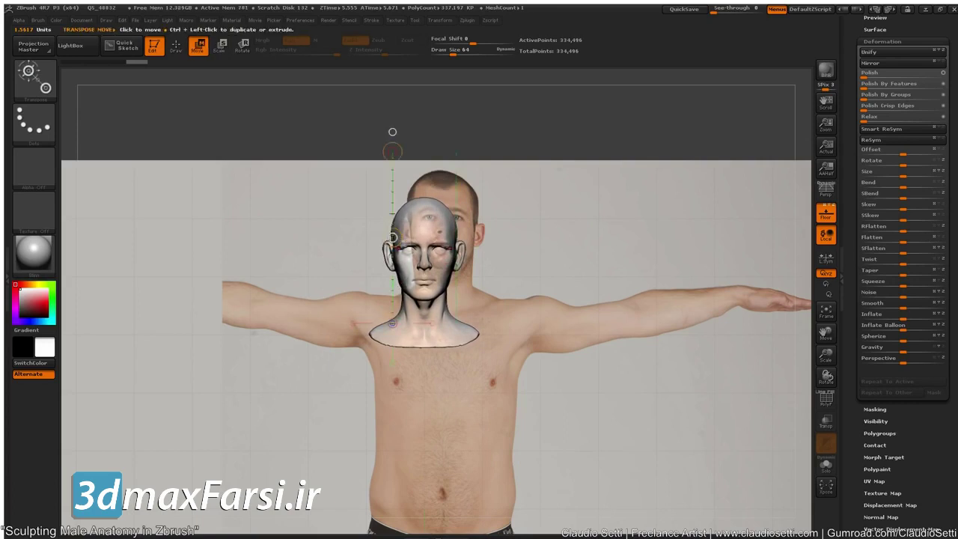
pyautogui.moveTo(392, 238); pyautogui.dragTo(392, 211)
# Fine-tune the combined mesh's scale and height until its crown lines up with the reference's head, and return to Draw mode
pyautogui.press('e')
pyautogui.moveTo(392, 151); pyautogui.dragTo(387, 138)
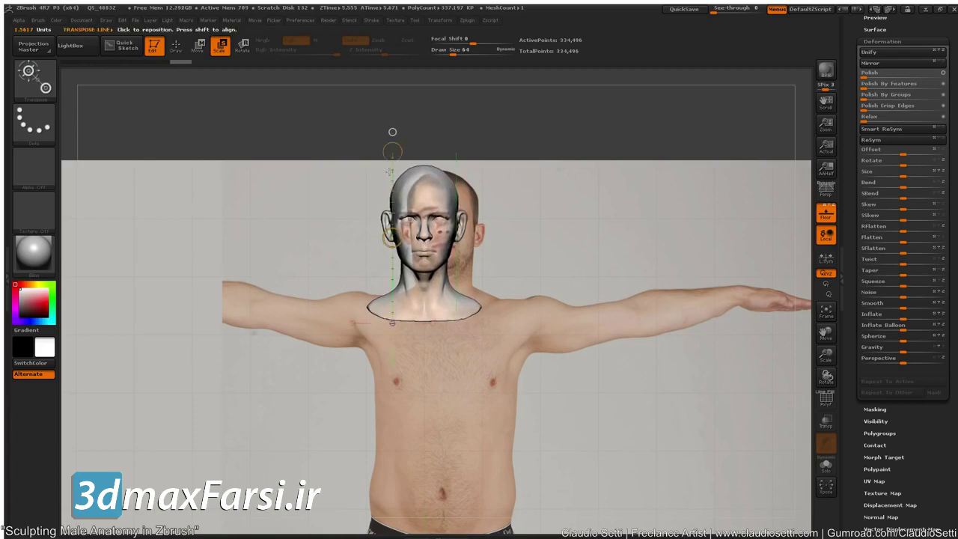
pyautogui.press('w')
pyautogui.moveTo(392, 237); pyautogui.dragTo(393, 236)
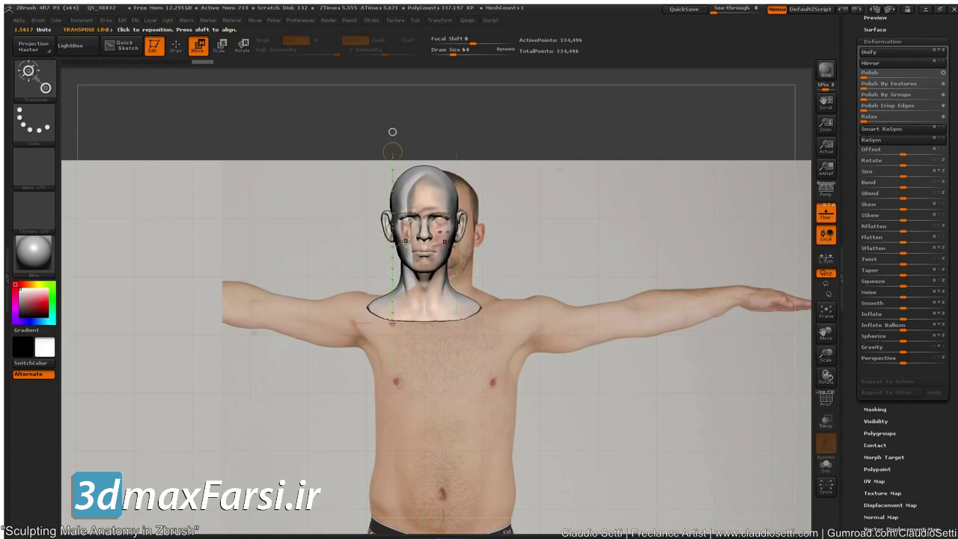
pyautogui.press('e')
pyautogui.moveTo(392, 152); pyautogui.dragTo(392, 158)
pyautogui.press('w')
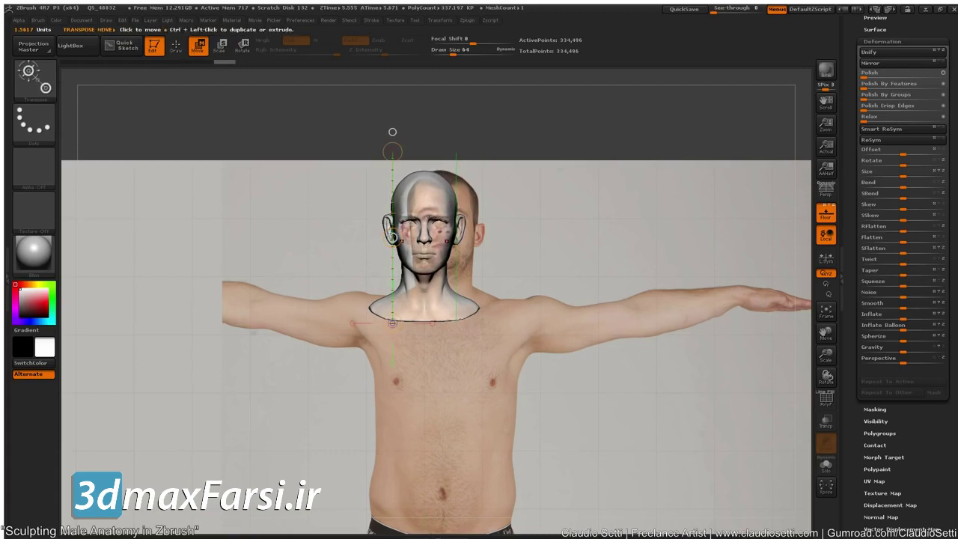
pyautogui.moveTo(392, 237); pyautogui.dragTo(392, 237)
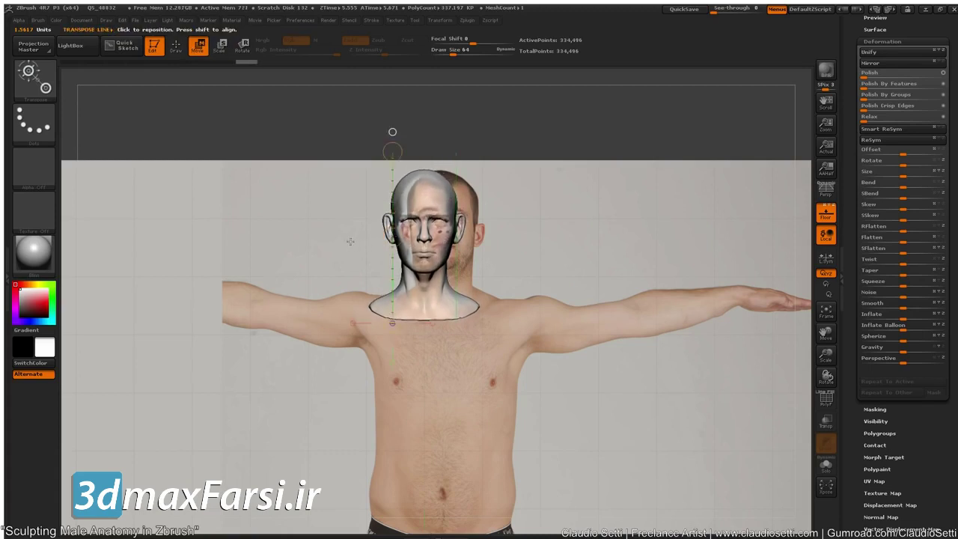
pyautogui.press('q')
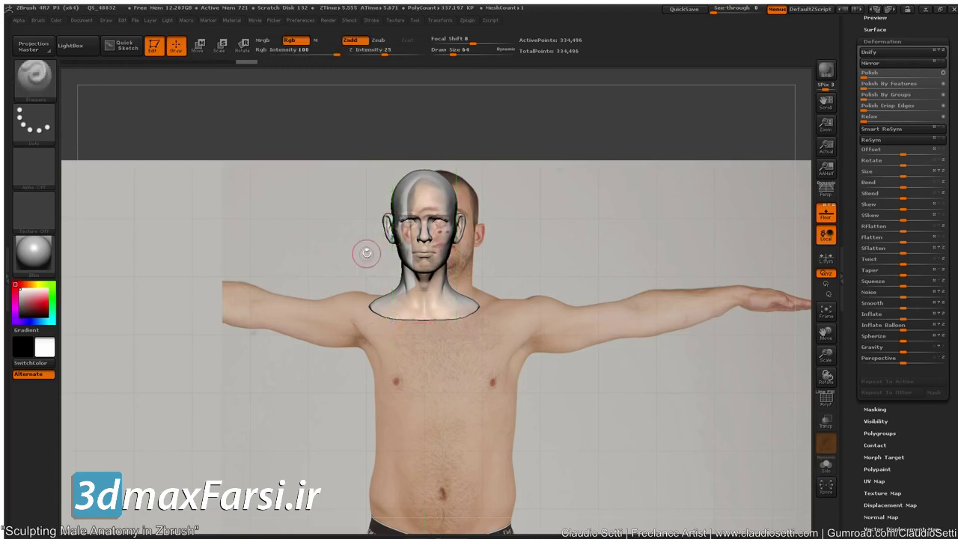
# Transfer the rescaled mesh back to the head and eyes subtools with TPose|SubT and quick-save the project
pyautogui.click(466, 22)
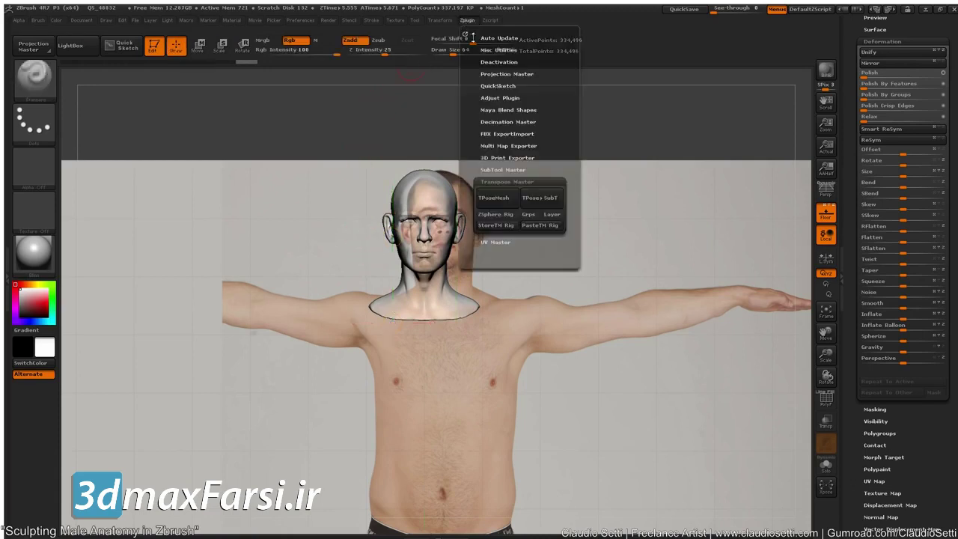
pyautogui.click(533, 199)
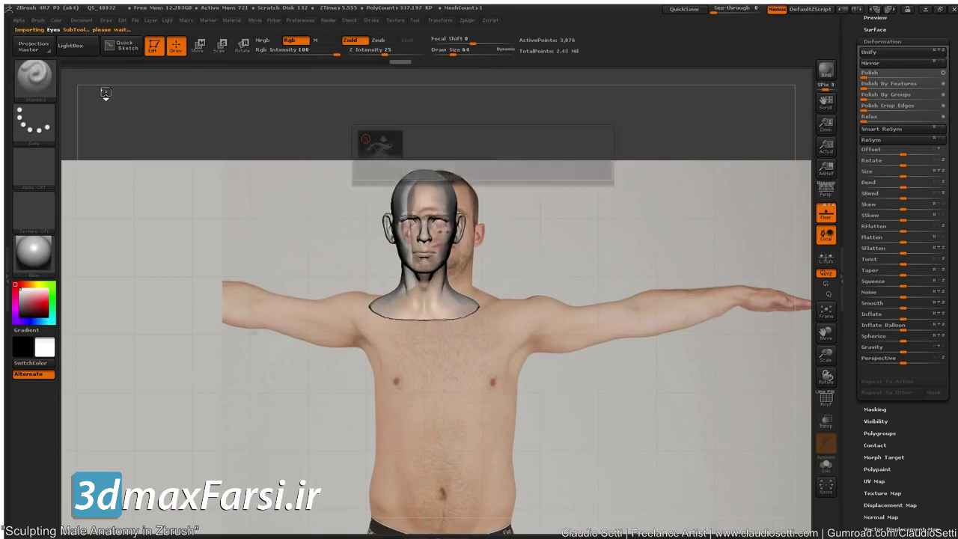
pyautogui.moveTo(173, 121); pyautogui.dragTo(236, 125)
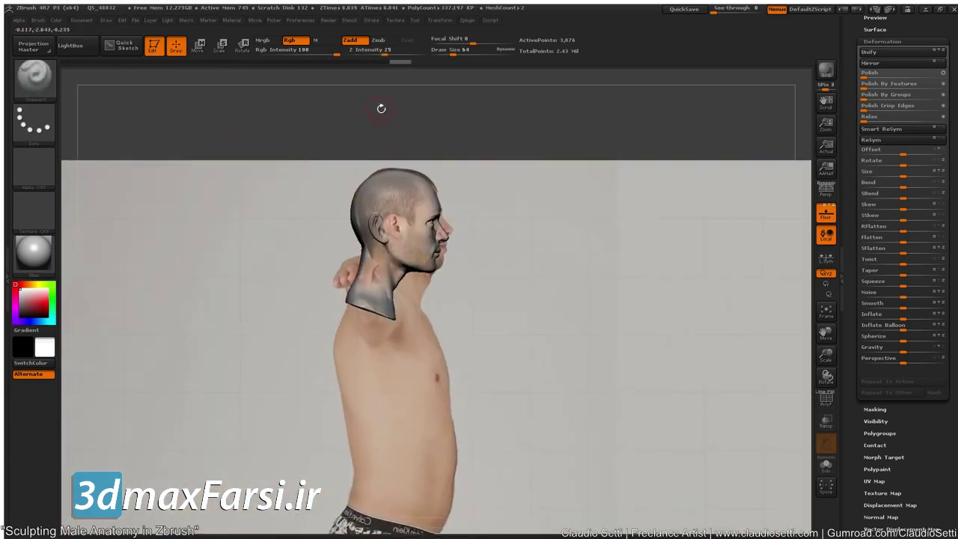
pyautogui.moveTo(380, 119); pyautogui.dragTo(326, 123)
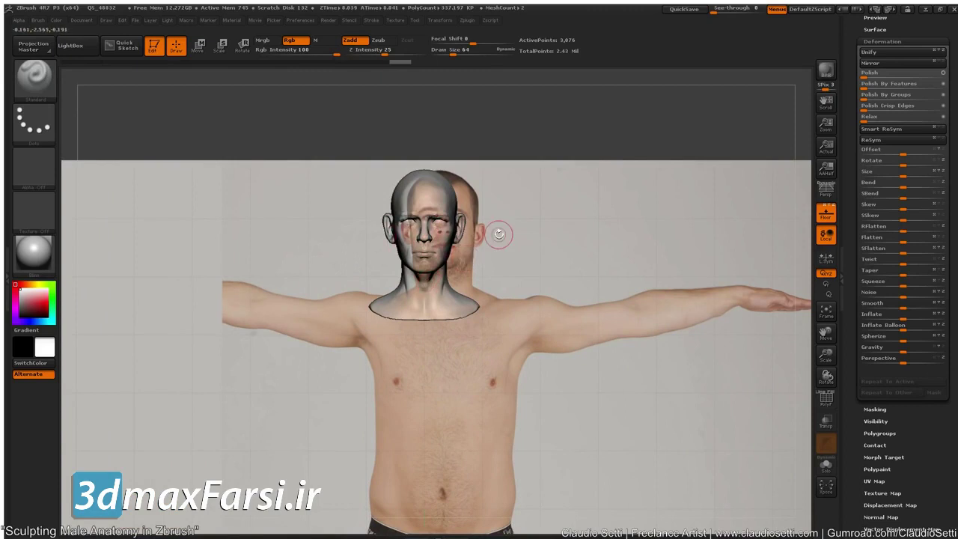
pyautogui.hotkey('ctrl', 's')
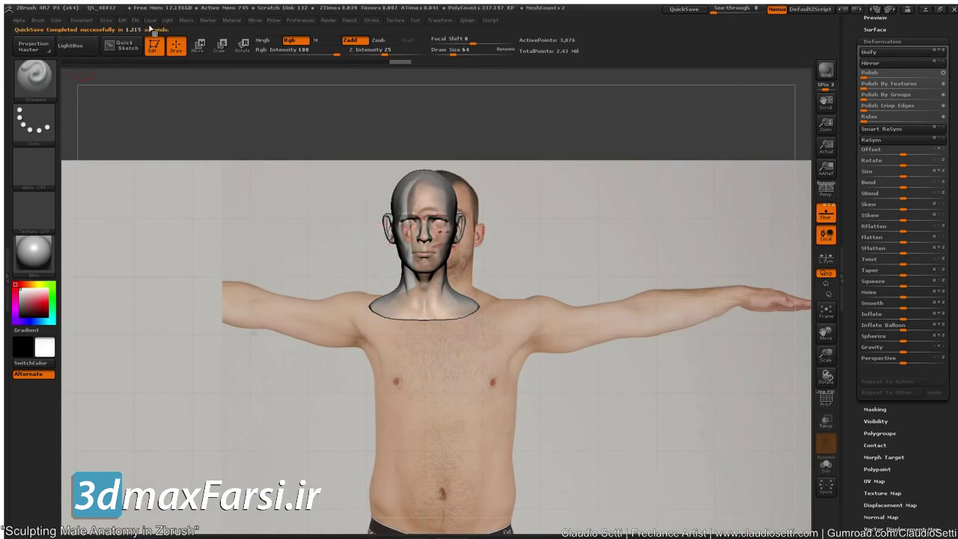
# Shift the Front-Back reference image sideways with a negative Horizontal Offset so its face is centred behind the head
pyautogui.click(106, 21)
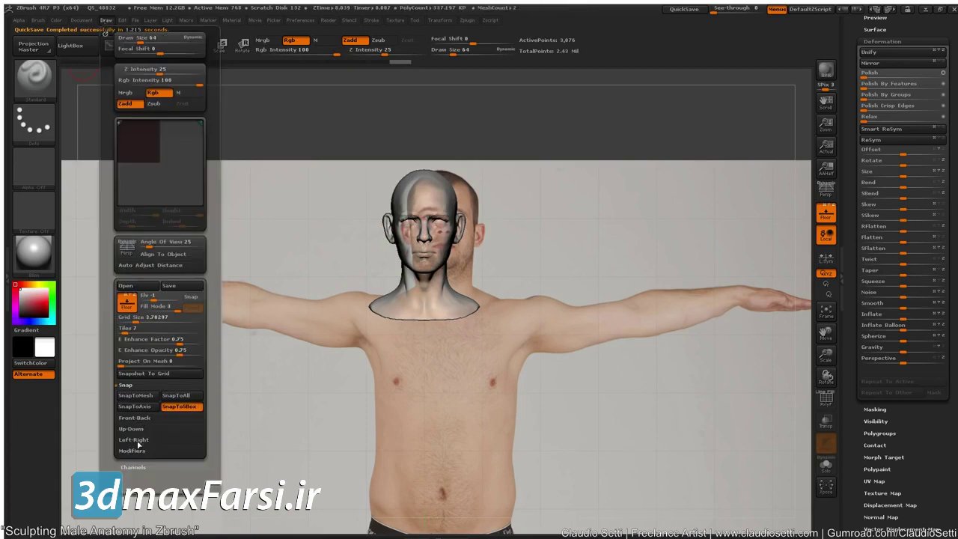
pyautogui.click(136, 417)
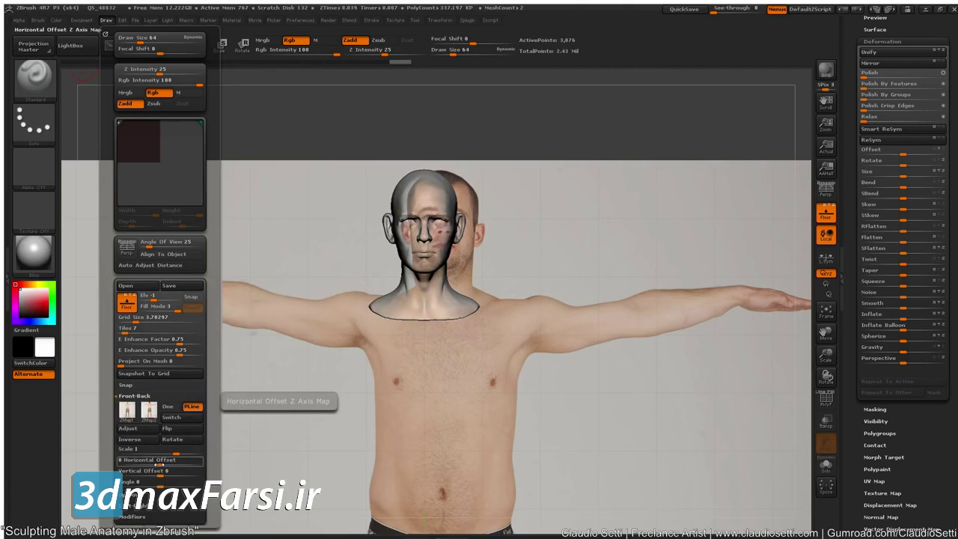
pyautogui.click(159, 464)
pyautogui.moveTo(159, 464); pyautogui.dragTo(151, 465)
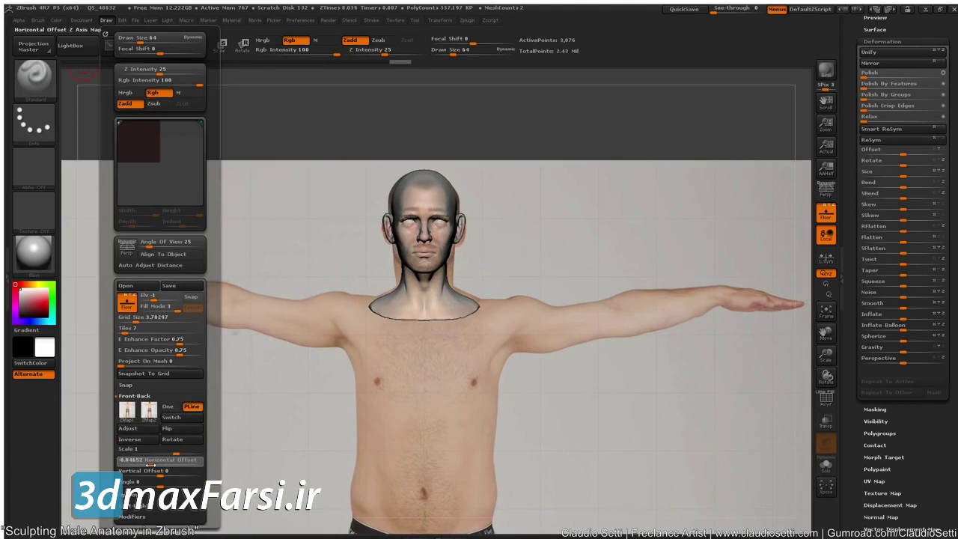
pyautogui.moveTo(152, 465); pyautogui.dragTo(154, 464)
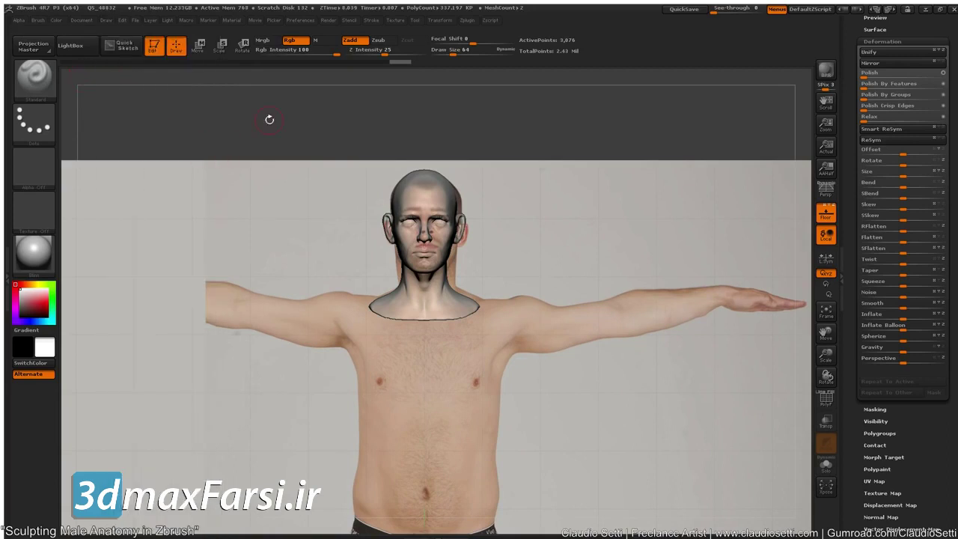
# Slide the head forward in side view with Transpose Move until its facial profile lines up with the side reference
pyautogui.keyDown('alt'); pyautogui.moveTo(288, 133); pyautogui.dragTo(218, 223); pyautogui.keyUp('alt')
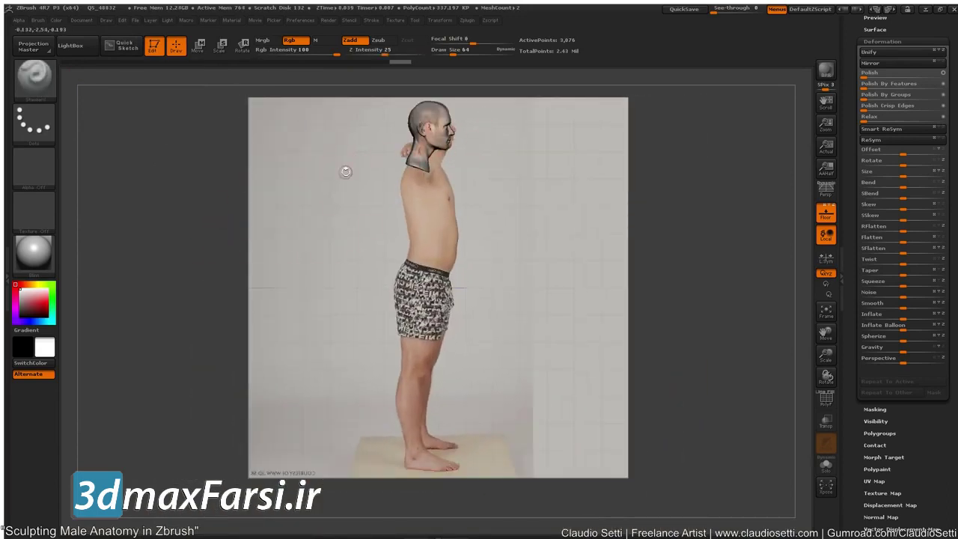
pyautogui.keyDown('alt'); pyautogui.moveTo(174, 261); pyautogui.dragTo(170, 410); pyautogui.keyUp('alt')
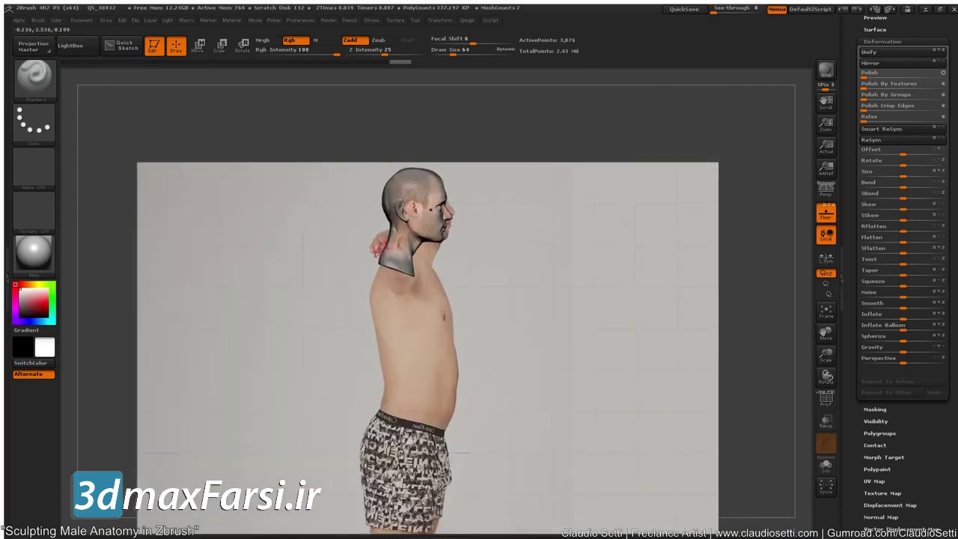
pyautogui.press('w')
pyautogui.moveTo(393, 234)
pyautogui.keyDown('shift'); pyautogui.mouseDown()
pyautogui.moveTo(473, 234)
pyautogui.moveTo(436, 231)
pyautogui.mouseUp(); pyautogui.keyUp('shift')
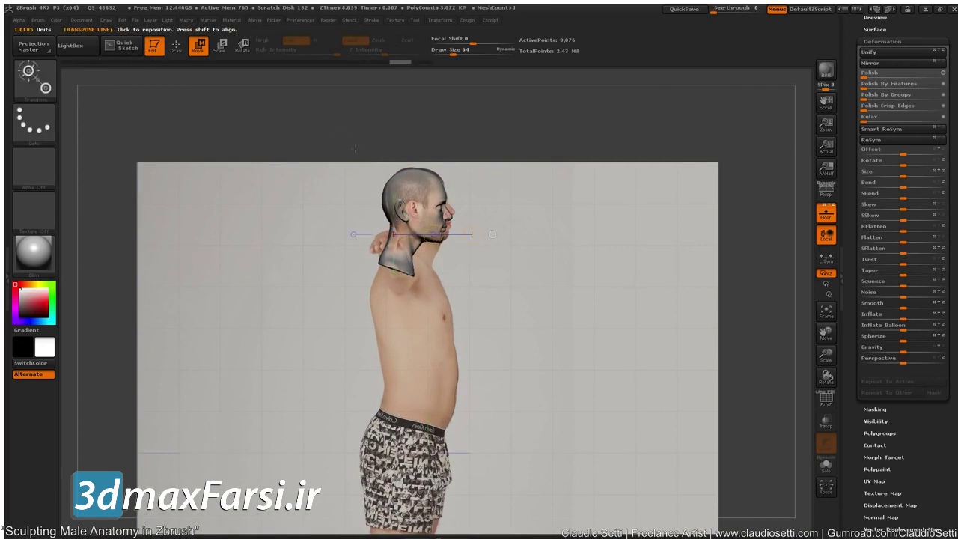
pyautogui.moveTo(324, 127); pyautogui.dragTo(282, 129)
pyautogui.moveTo(297, 172)
pyautogui.keyDown('alt'); pyautogui.mouseDown()
pyautogui.moveTo(302, 265)
pyautogui.moveTo(552, 279)
pyautogui.mouseUp(); pyautogui.keyUp('alt')
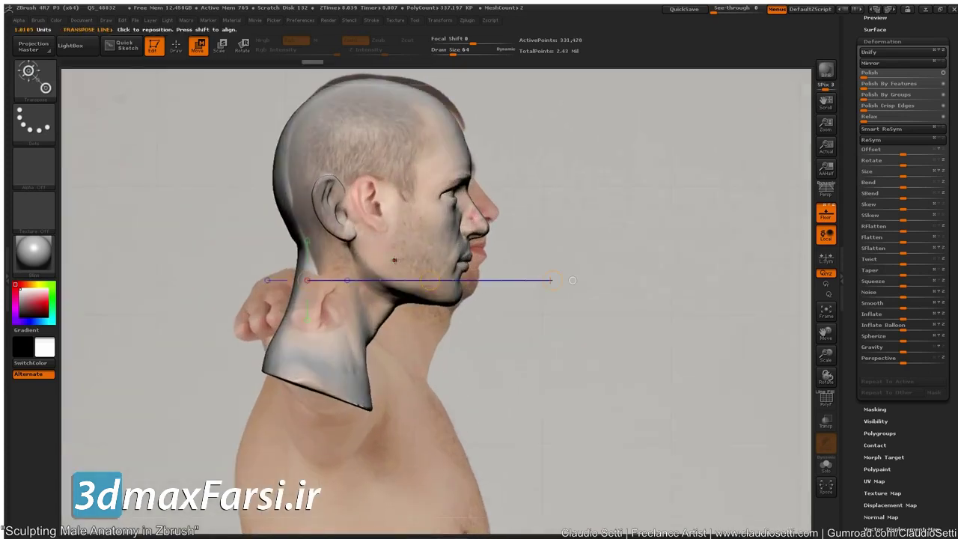
pyautogui.moveTo(429, 280); pyautogui.dragTo(443, 278)
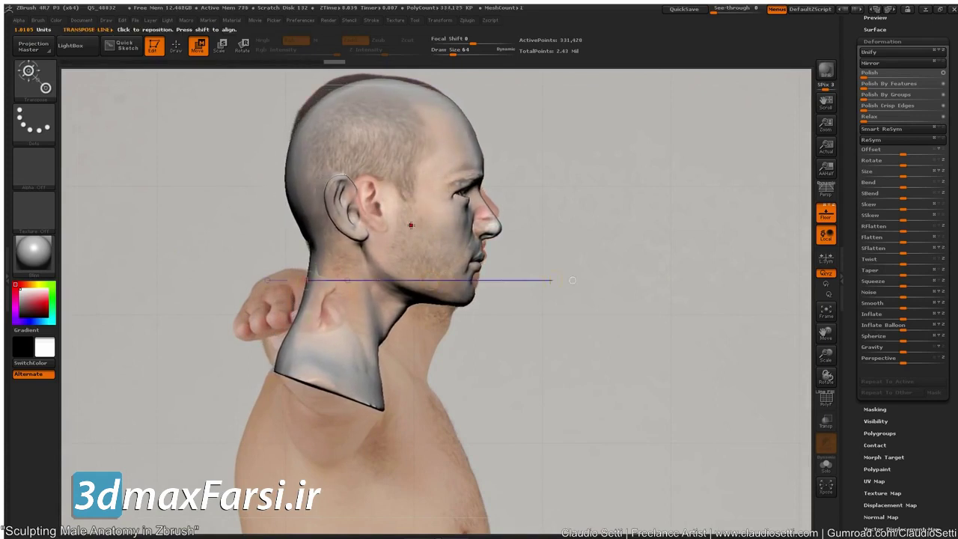
# Select the Eyes subtool, shift it forward with Transpose Move to fit the head, and return to Draw mode with Rgb off
pyautogui.press('n')
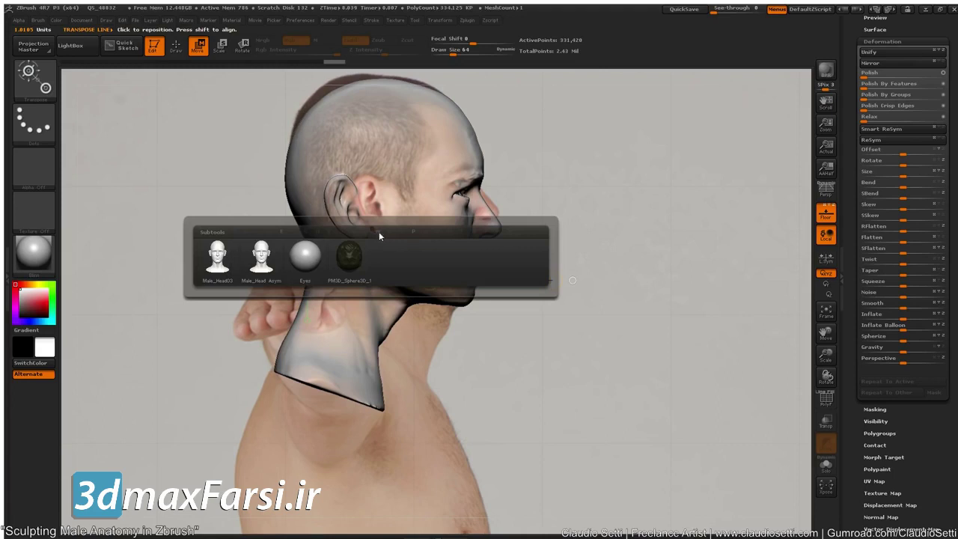
pyautogui.click(296, 262)
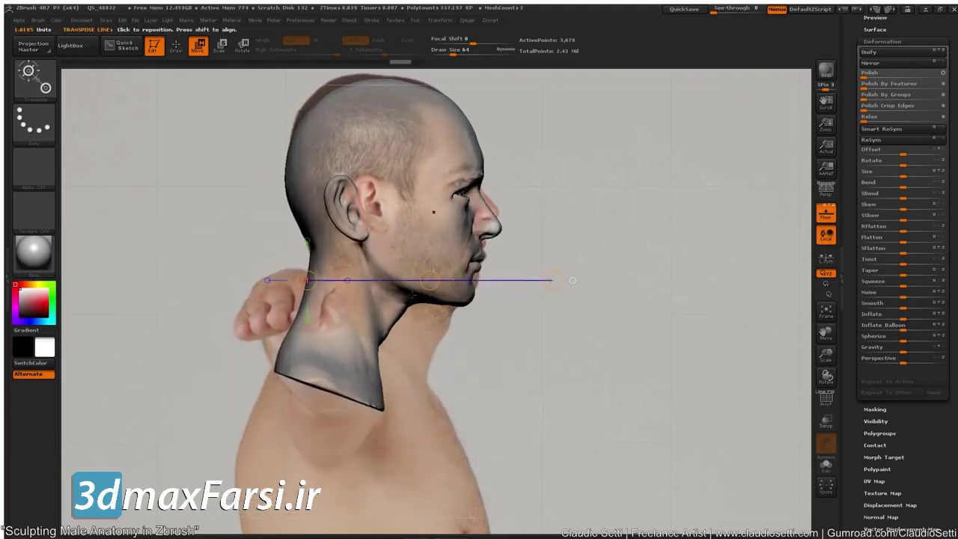
pyautogui.moveTo(429, 279); pyautogui.dragTo(429, 282)
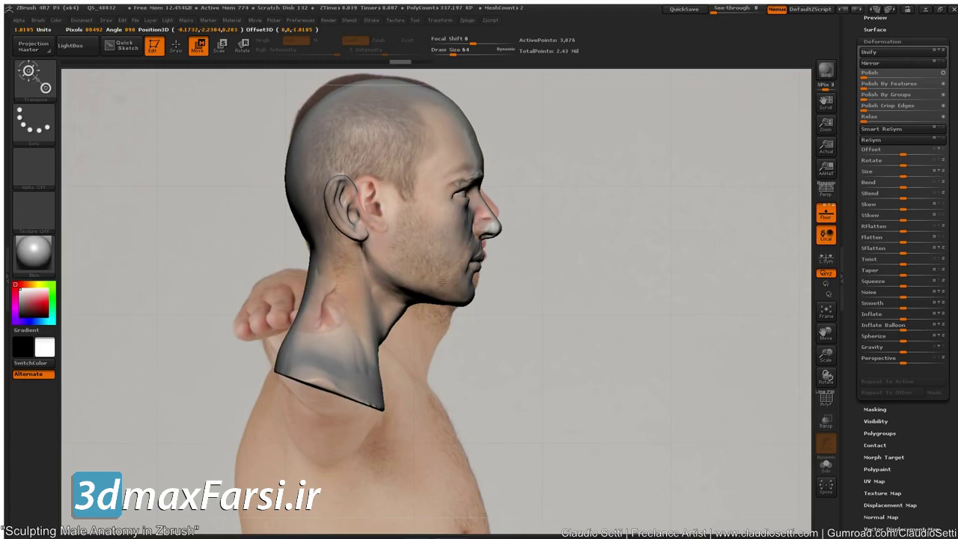
pyautogui.moveTo(441, 282); pyautogui.dragTo(442, 280)
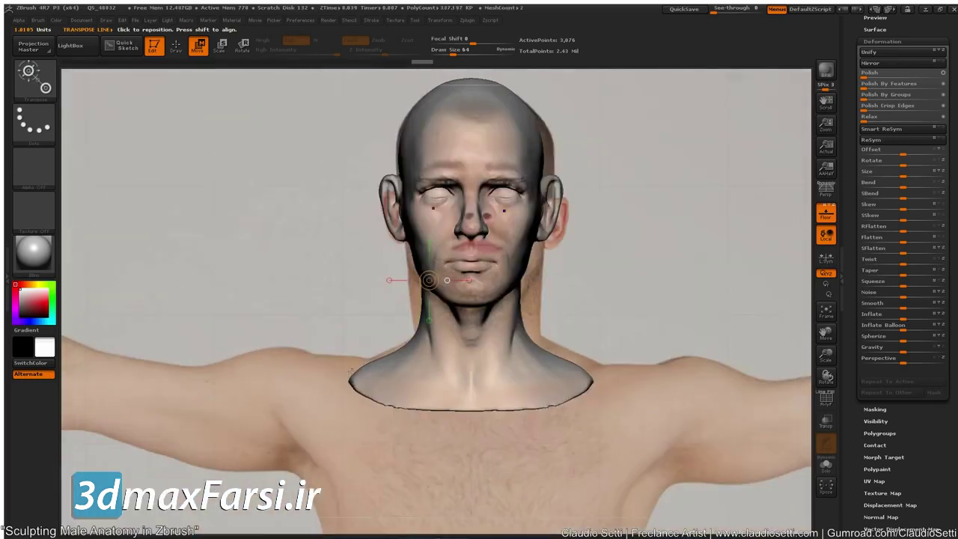
pyautogui.press('q')
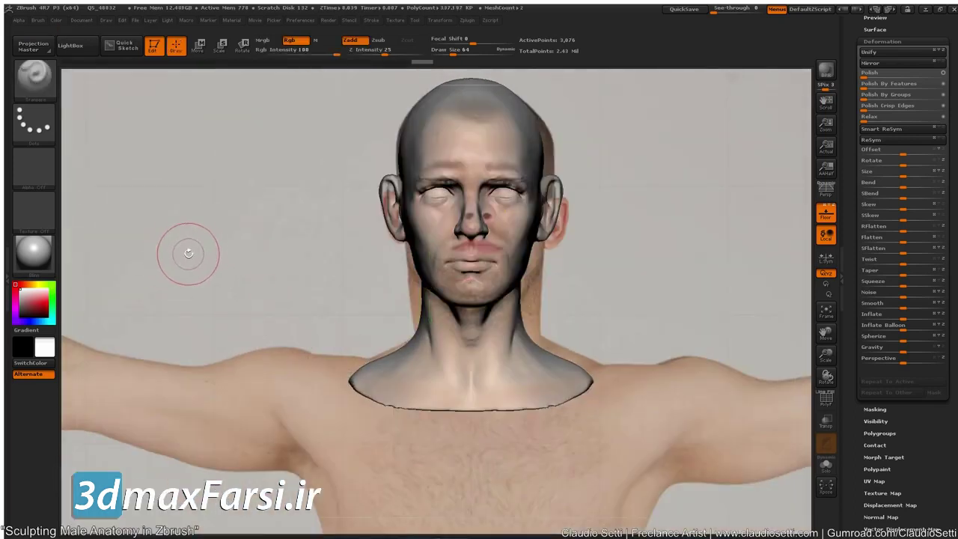
pyautogui.click(291, 41)
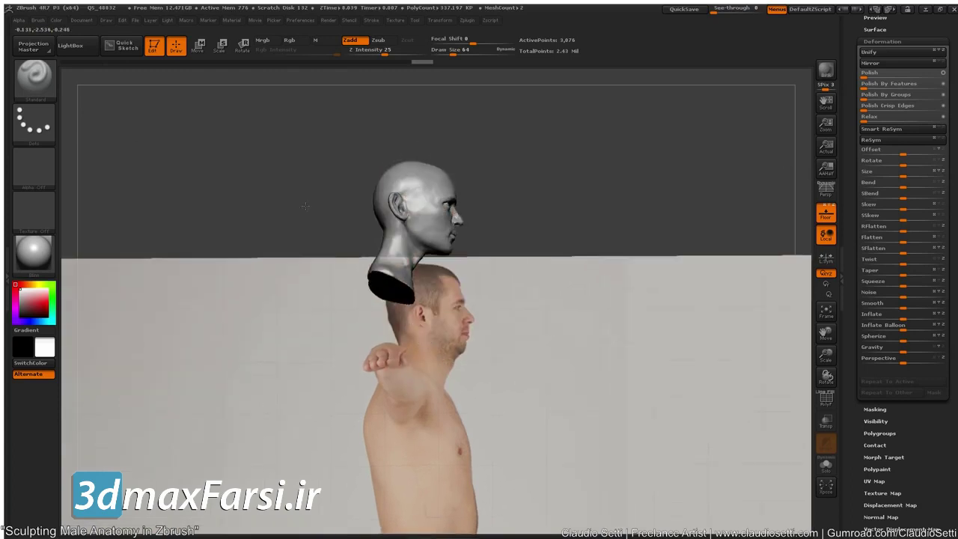
# Examine the head against the side and front references with perspective turned on, and return to the front view with perspective off
pyautogui.moveTo(324, 330); pyautogui.dragTo(527, 288)
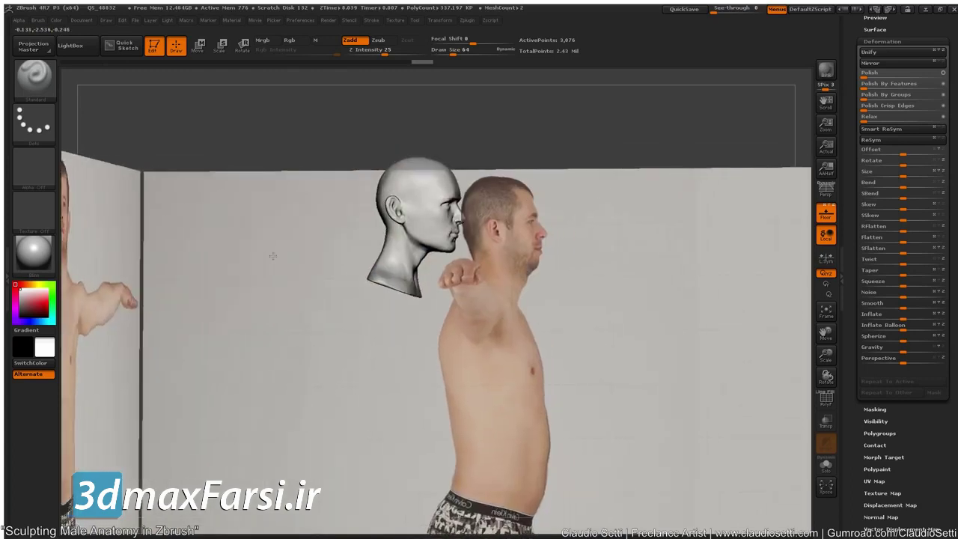
pyautogui.press('p')
pyautogui.moveTo(383, 359); pyautogui.dragTo(277, 374)
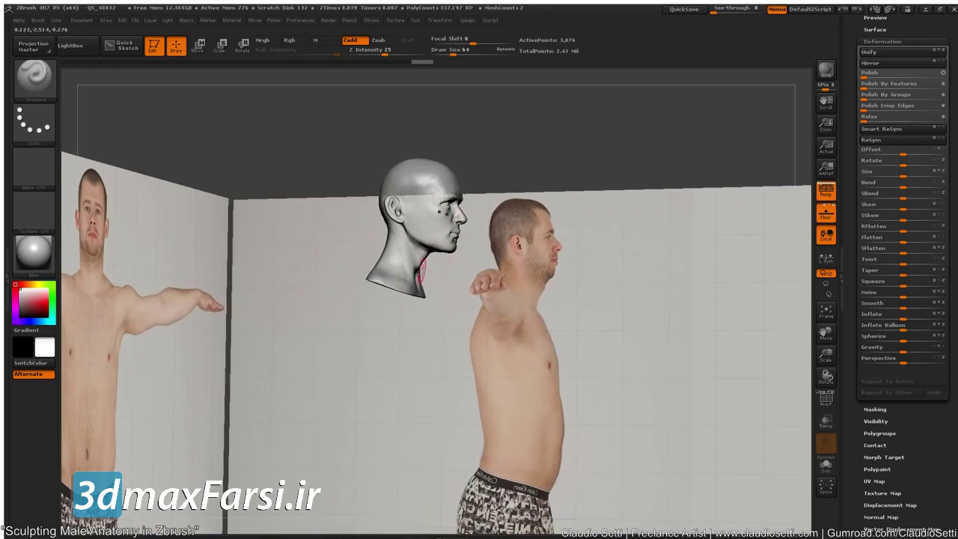
pyautogui.moveTo(297, 306); pyautogui.dragTo(261, 328)
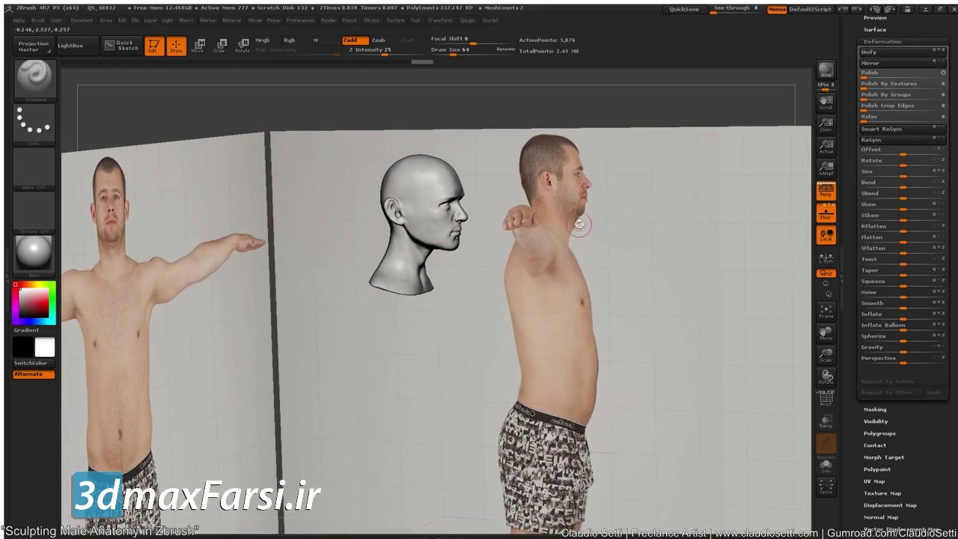
pyautogui.moveTo(285, 338)
pyautogui.mouseDown()
pyautogui.moveTo(300, 337)
pyautogui.moveTo(300, 328)
pyautogui.mouseUp()
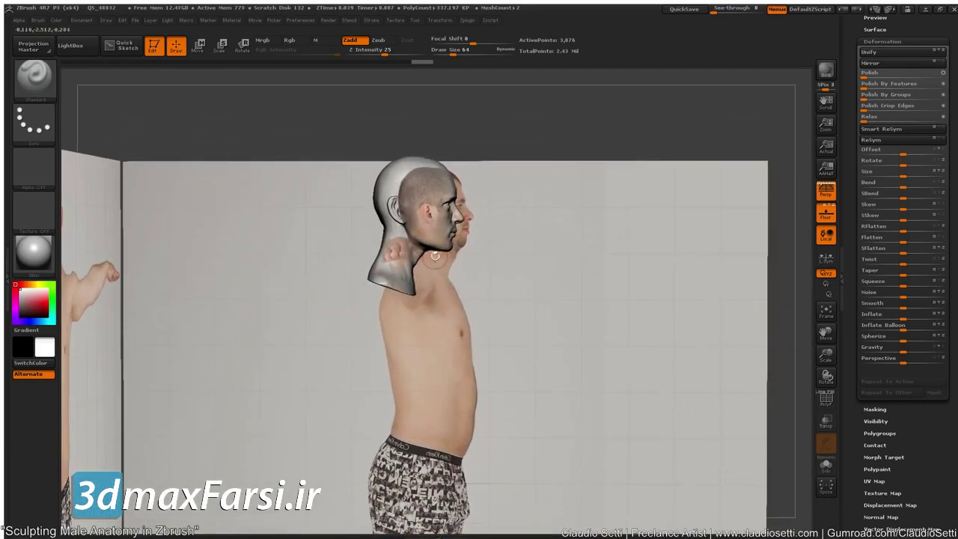
pyautogui.moveTo(270, 265); pyautogui.dragTo(296, 263)
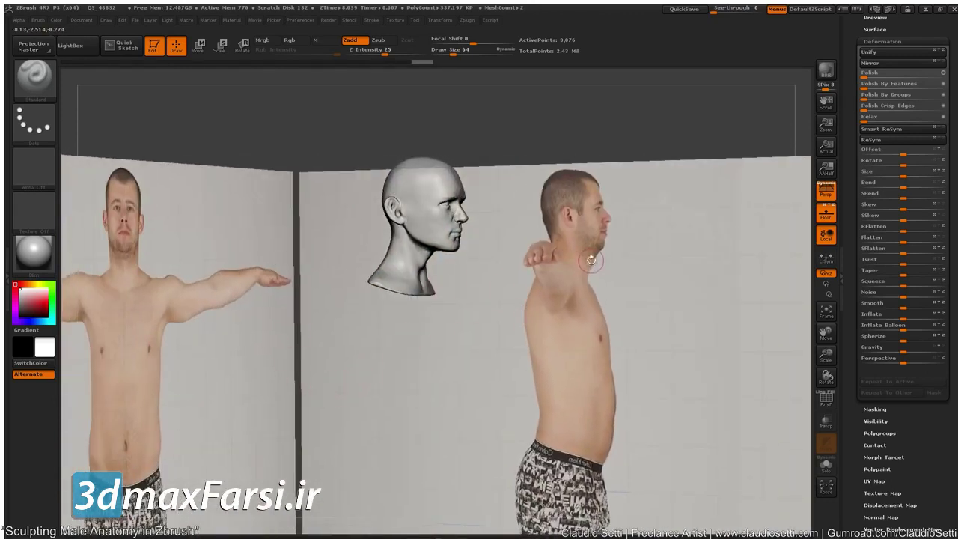
pyautogui.moveTo(391, 394); pyautogui.dragTo(428, 437)
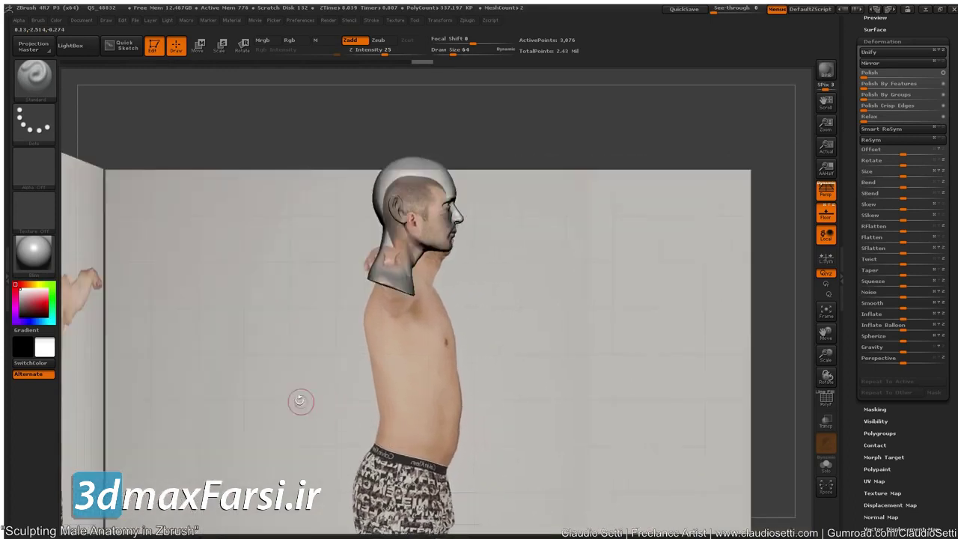
pyautogui.keyDown('alt'); pyautogui.moveTo(263, 350); pyautogui.dragTo(258, 320); pyautogui.keyUp('alt')
pyautogui.keyDown('shift'); pyautogui.moveTo(329, 324); pyautogui.dragTo(299, 324); pyautogui.keyUp('shift')
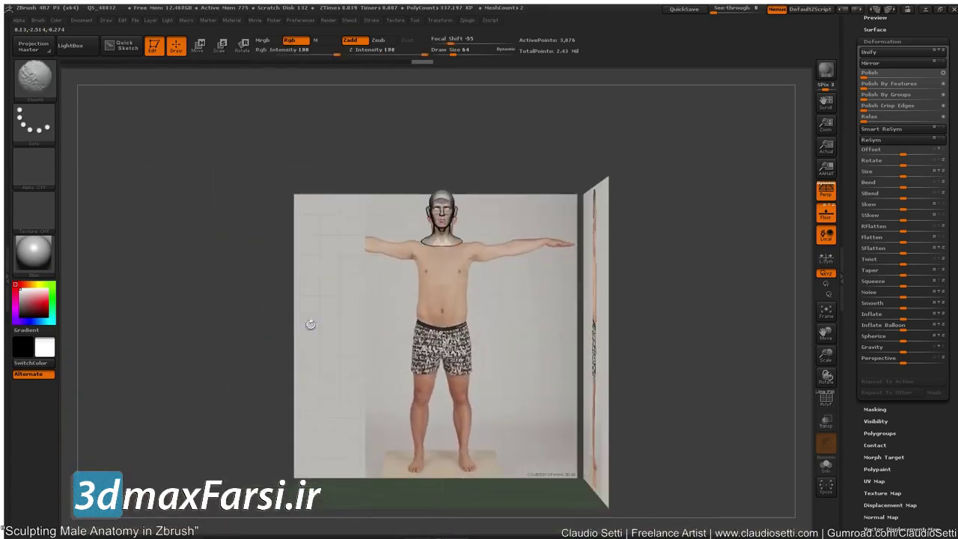
pyautogui.keyDown('alt'); pyautogui.moveTo(330, 356); pyautogui.dragTo(292, 355); pyautogui.keyUp('alt')
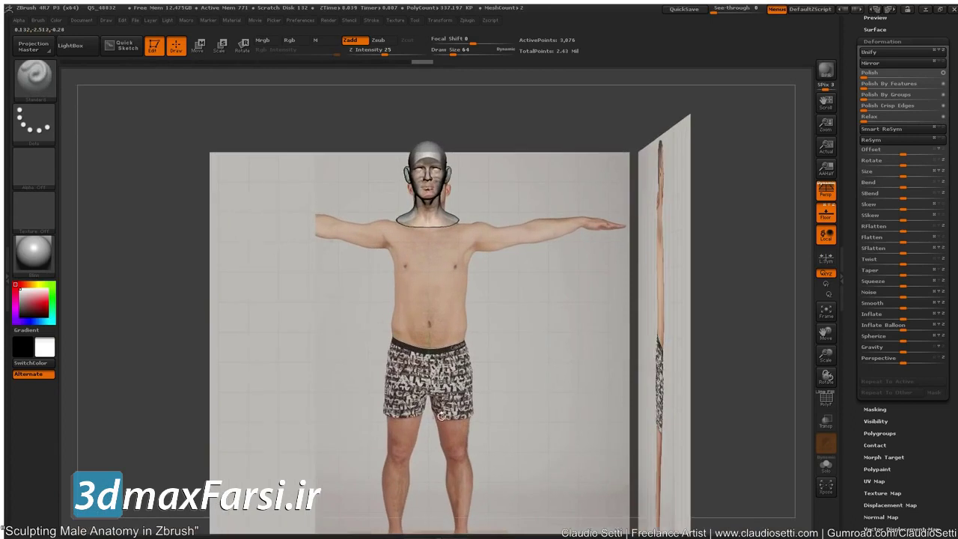
pyautogui.press('p')
pyautogui.keyDown('alt'); pyautogui.moveTo(252, 449); pyautogui.dragTo(292, 362); pyautogui.keyUp('alt')
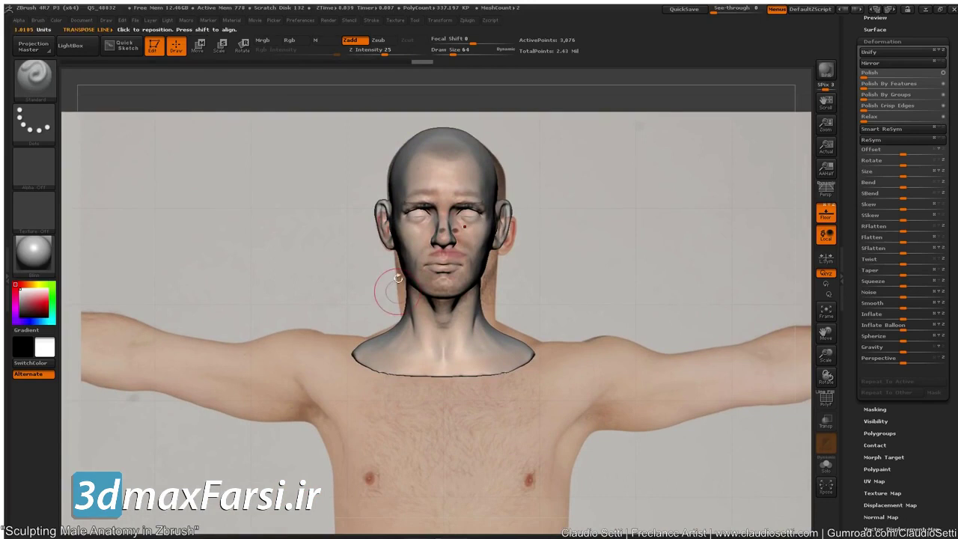
# Measure the head's height from chin to crown with a Transpose line, check it in side view, and return to Draw mode
pyautogui.press('w')
pyautogui.keyDown('shift'); pyautogui.moveTo(474, 279); pyautogui.dragTo(448, 107); pyautogui.keyUp('shift')
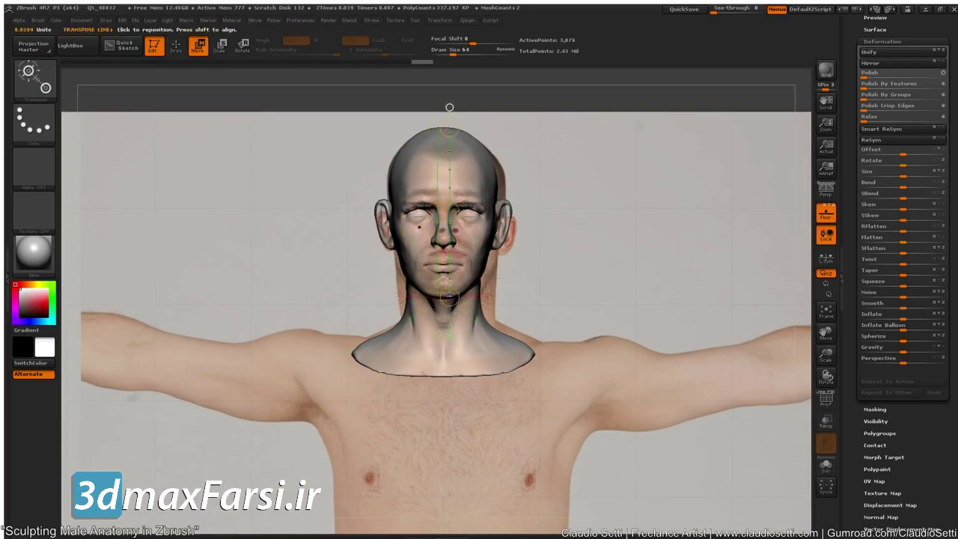
pyautogui.moveTo(233, 253); pyautogui.dragTo(297, 252)
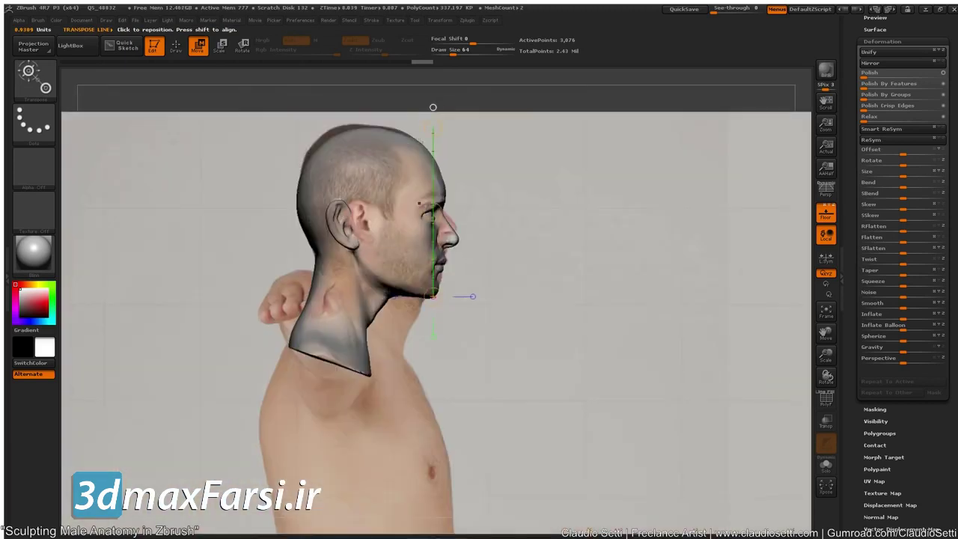
pyautogui.keyDown('shift'); pyautogui.moveTo(428, 121); pyautogui.dragTo(428, 126); pyautogui.keyUp('shift')
pyautogui.moveTo(191, 257); pyautogui.dragTo(157, 265)
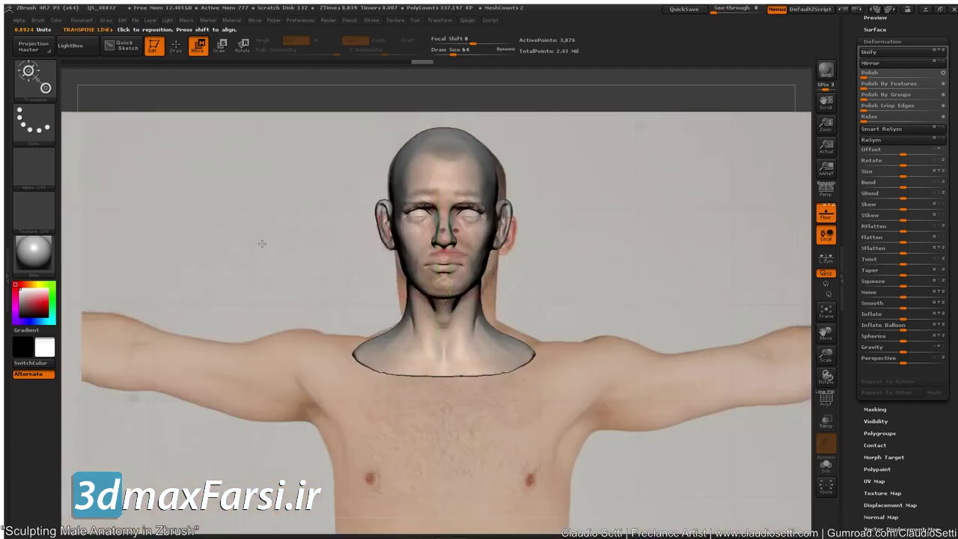
pyautogui.keyDown('alt'); pyautogui.moveTo(263, 248); pyautogui.dragTo(252, 247); pyautogui.keyUp('alt')
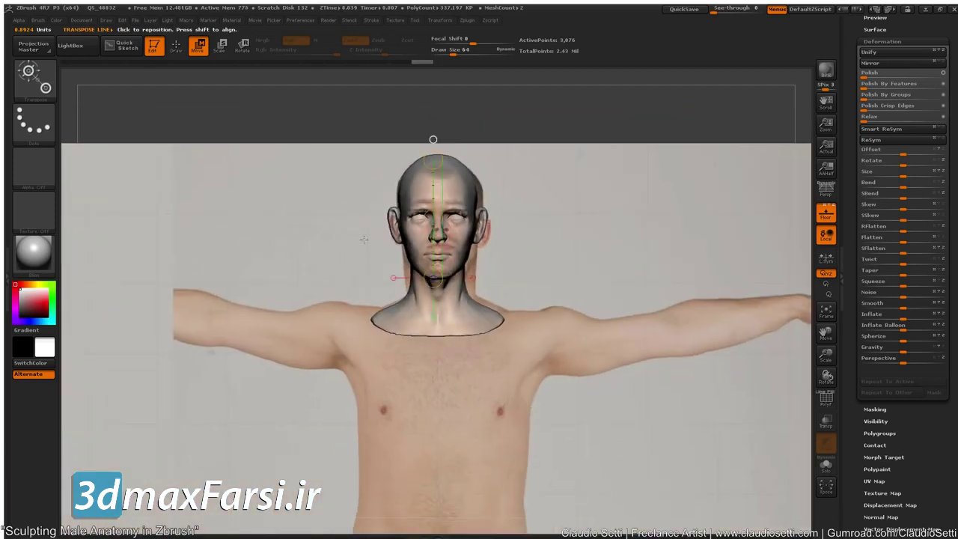
pyautogui.press('q')
# Examine the head's proportions against the full-body front reference from the front and slightly turned angles
pyautogui.keyDown('alt'); pyautogui.moveTo(240, 407); pyautogui.dragTo(234, 274); pyautogui.keyUp('alt')
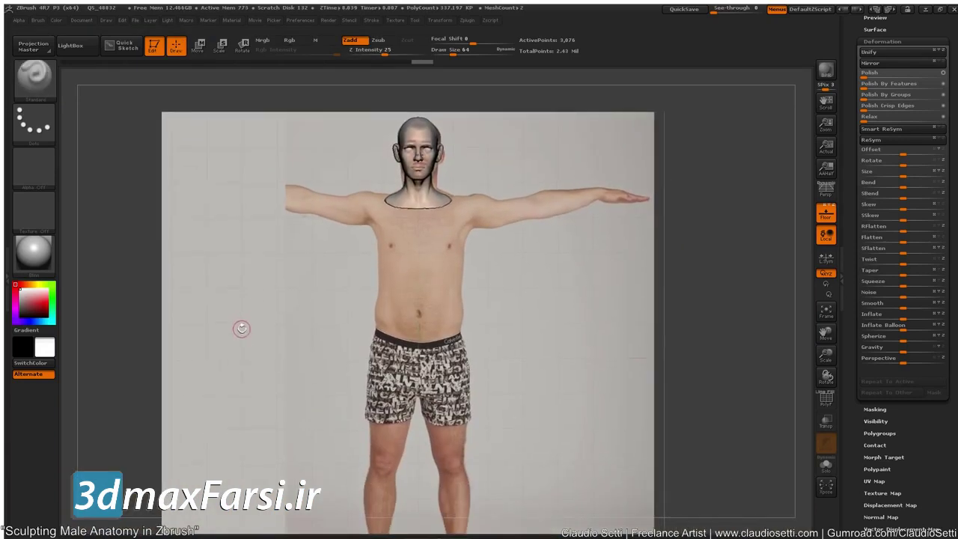
pyautogui.keyDown('alt'); pyautogui.moveTo(270, 348); pyautogui.dragTo(260, 330); pyautogui.keyUp('alt')
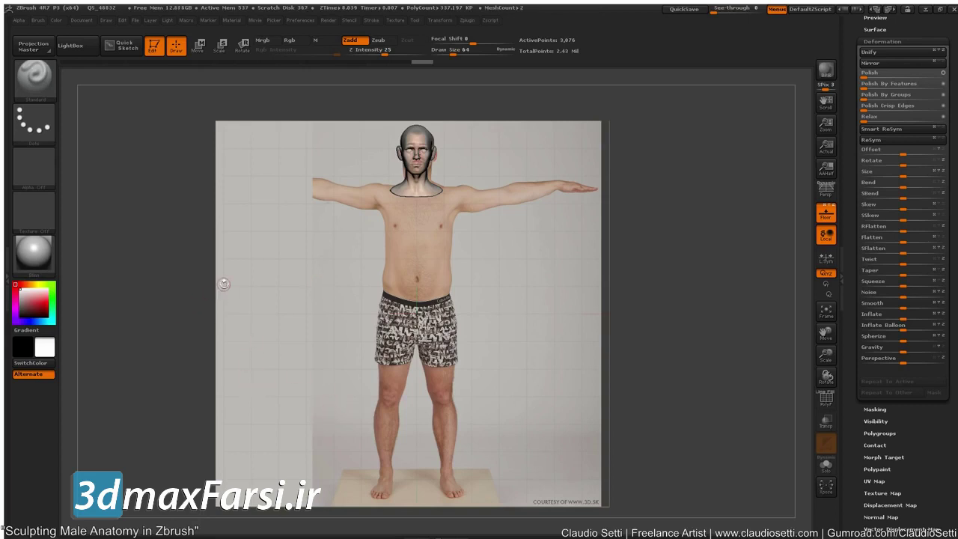
pyautogui.moveTo(206, 303); pyautogui.dragTo(421, 400)
pyautogui.moveTo(181, 301); pyautogui.dragTo(166, 311)
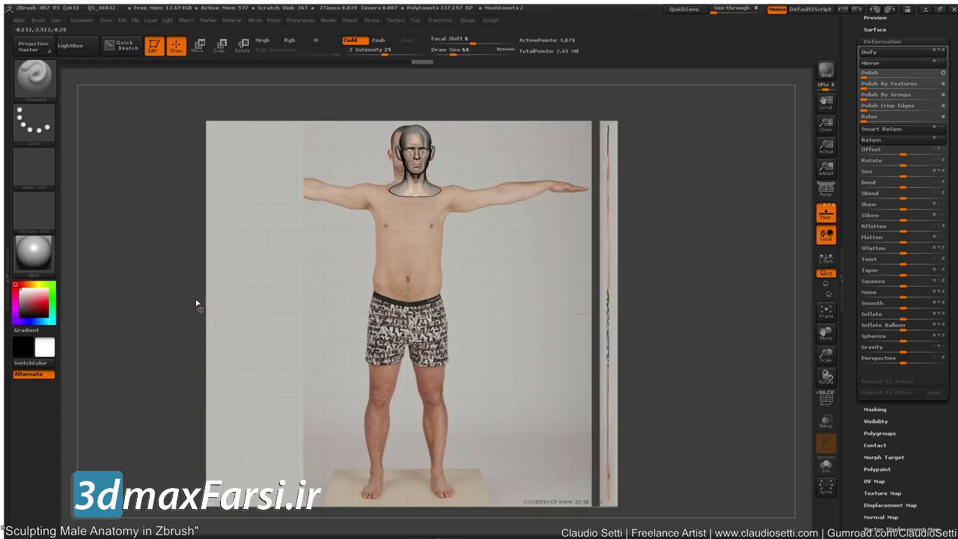
pyautogui.moveTo(172, 297); pyautogui.dragTo(135, 258)
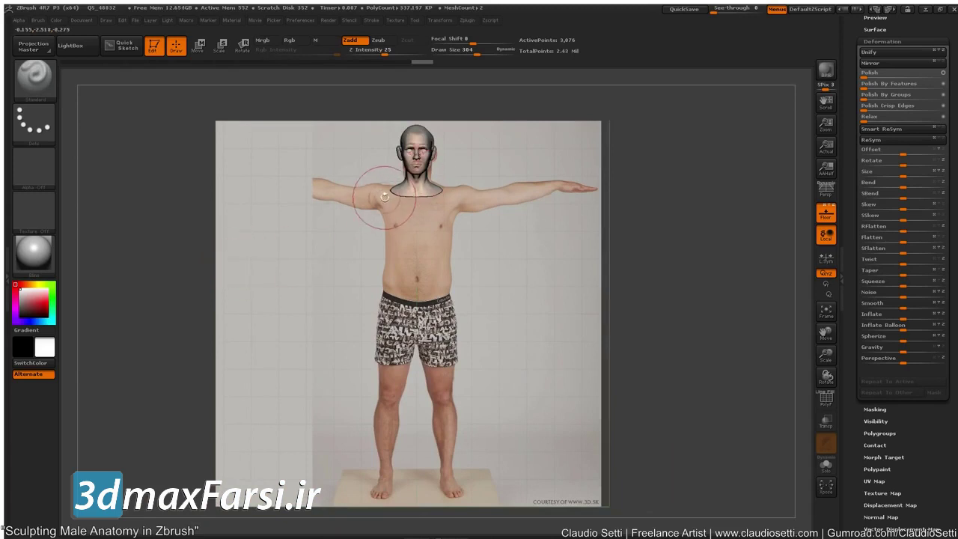
pyautogui.moveTo(147, 283); pyautogui.dragTo(416, 234)
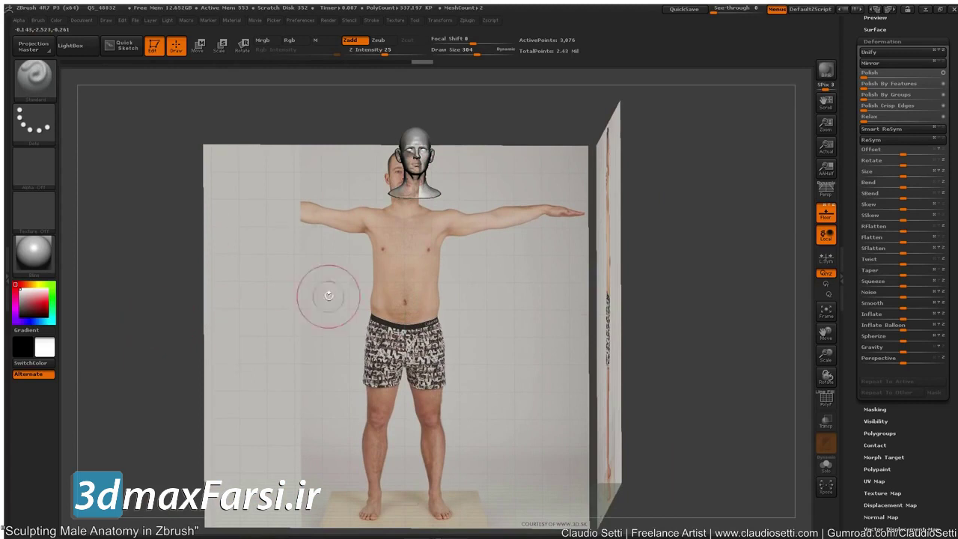
pyautogui.keyDown('shift'); pyautogui.moveTo(133, 367); pyautogui.dragTo(124, 378); pyautogui.keyUp('shift')
# Select the Male_Head04 resized subtool and mask the head so that only the lower rim of the neck stays editable
pyautogui.keyDown('ctrl'); pyautogui.moveTo(243, 364); pyautogui.dragTo(468, 187); pyautogui.keyUp('ctrl')
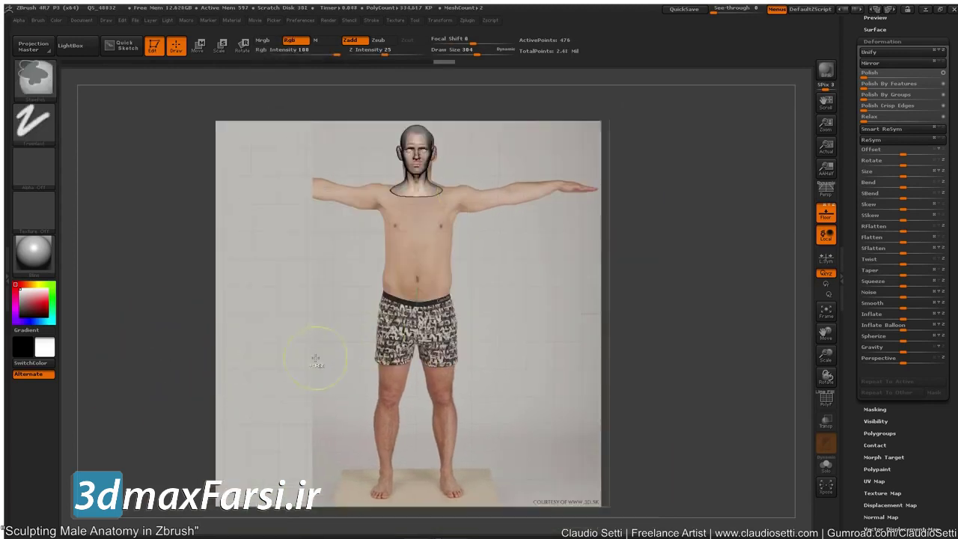
pyautogui.moveTo(192, 347)
pyautogui.mouseDown()
pyautogui.moveTo(120, 348)
pyautogui.moveTo(257, 339)
pyautogui.mouseUp()
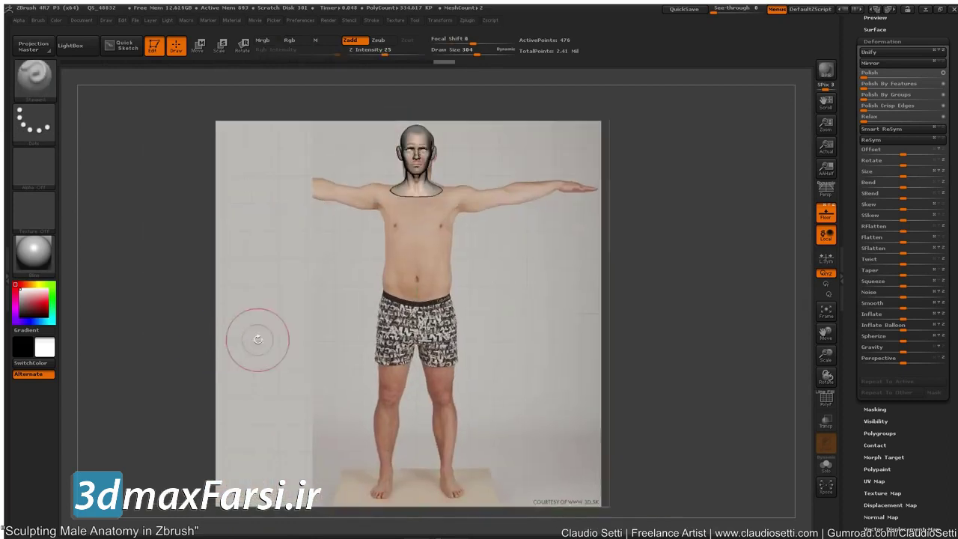
pyautogui.press('n')
pyautogui.click(213, 371)
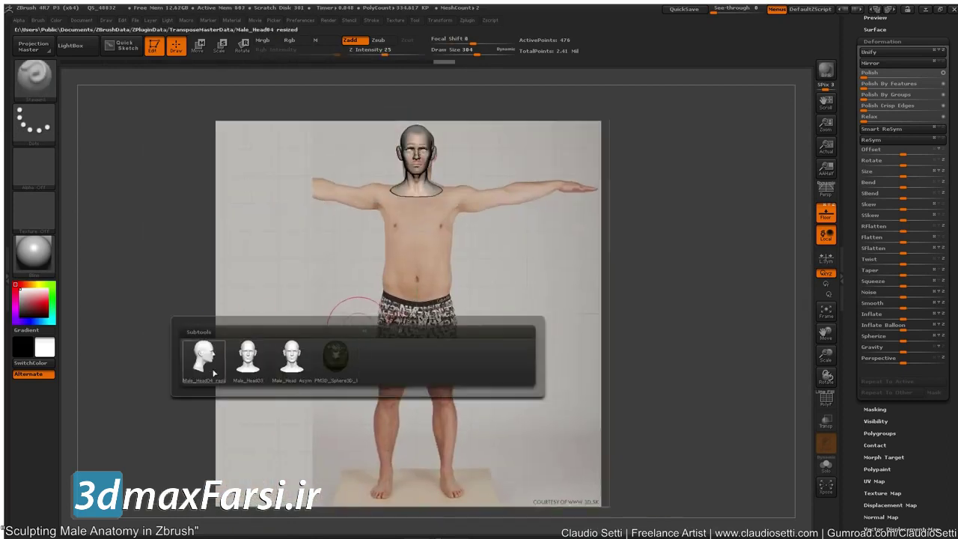
pyautogui.moveTo(292, 383)
pyautogui.keyDown('ctrl'); pyautogui.mouseDown()
pyautogui.moveTo(385, 225)
pyautogui.moveTo(465, 186)
pyautogui.mouseUp(); pyautogui.keyUp('ctrl')
pyautogui.moveTo(253, 354); pyautogui.dragTo(182, 184)
pyautogui.keyDown('ctrl'); pyautogui.click(237, 155); pyautogui.keyUp('ctrl')
pyautogui.moveTo(196, 288); pyautogui.dragTo(191, 243)
pyautogui.press('f')
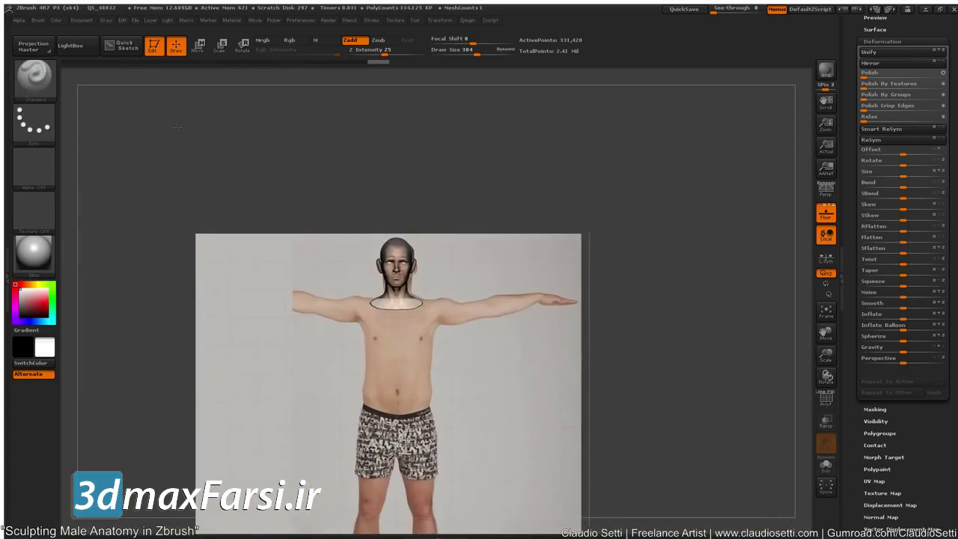
# Pull the neck's unmasked lower rim down to the reference's waist with Transpose Move to rough out a torso
pyautogui.press('w')
pyautogui.moveTo(372, 301)
pyautogui.keyDown('shift'); pyautogui.mouseDown()
pyautogui.moveTo(372, 363)
pyautogui.moveTo(357, 400)
pyautogui.moveTo(355, 373)
pyautogui.mouseUp(); pyautogui.keyUp('shift')
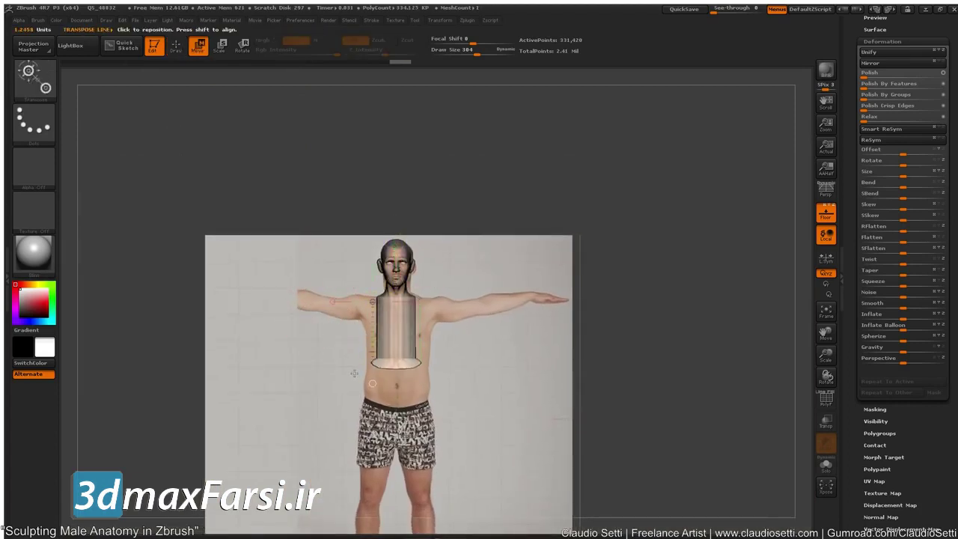
pyautogui.moveTo(370, 332); pyautogui.dragTo(357, 361)
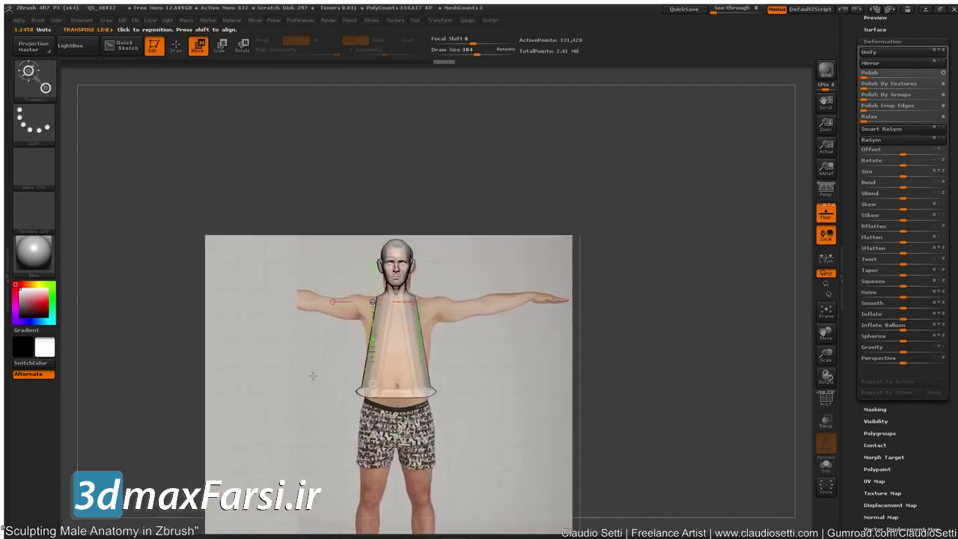
# Undo the neck's stretch into a torso and clear the mask from the head
pyautogui.press('q')
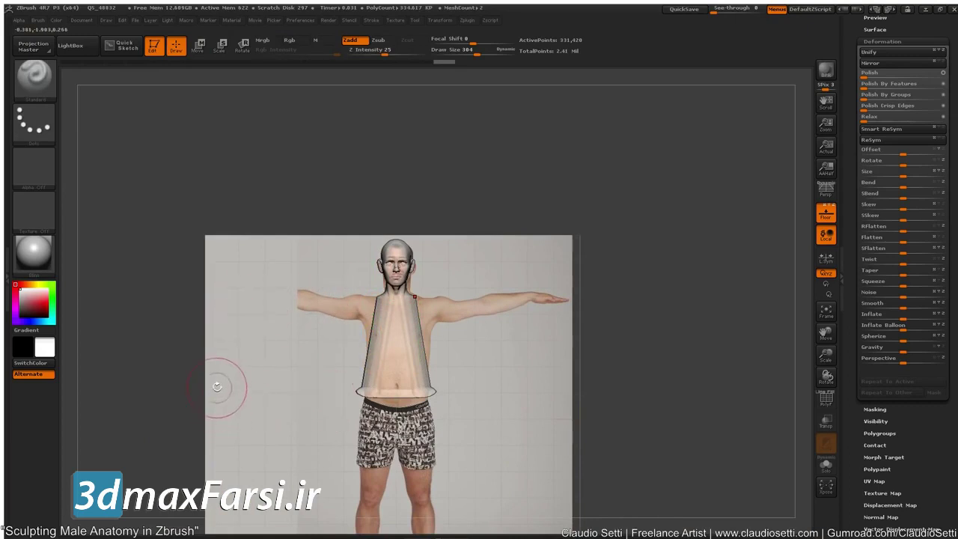
pyautogui.moveTo(238, 385)
pyautogui.keyDown('alt'); pyautogui.mouseDown()
pyautogui.moveTo(191, 290)
pyautogui.moveTo(206, 307)
pyautogui.moveTo(425, 294)
pyautogui.mouseUp(); pyautogui.keyUp('alt')
pyautogui.hotkey('ctrl', 'z')
pyautogui.hotkey('ctrl', 'z')
pyautogui.hotkey('ctrl', 'z')
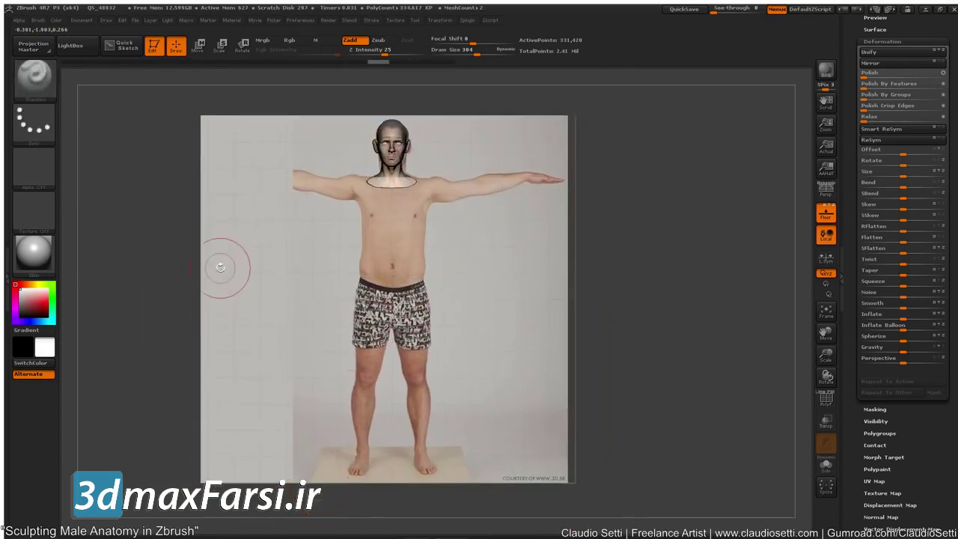
pyautogui.keyDown('ctrl'); pyautogui.moveTo(169, 294); pyautogui.dragTo(229, 354); pyautogui.keyUp('ctrl')
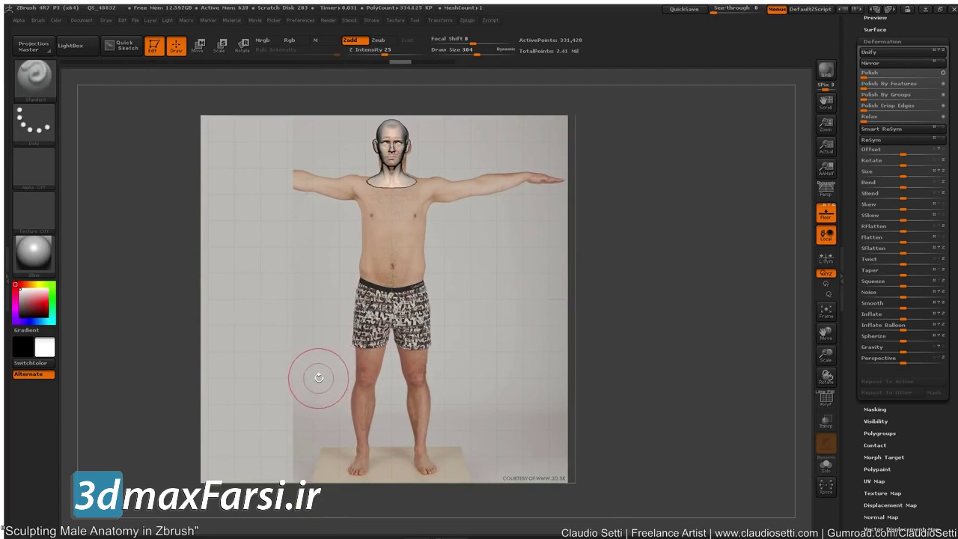
# Insert a sphere at the underside of the neck with the InsertSphere brush
pyautogui.press('b')
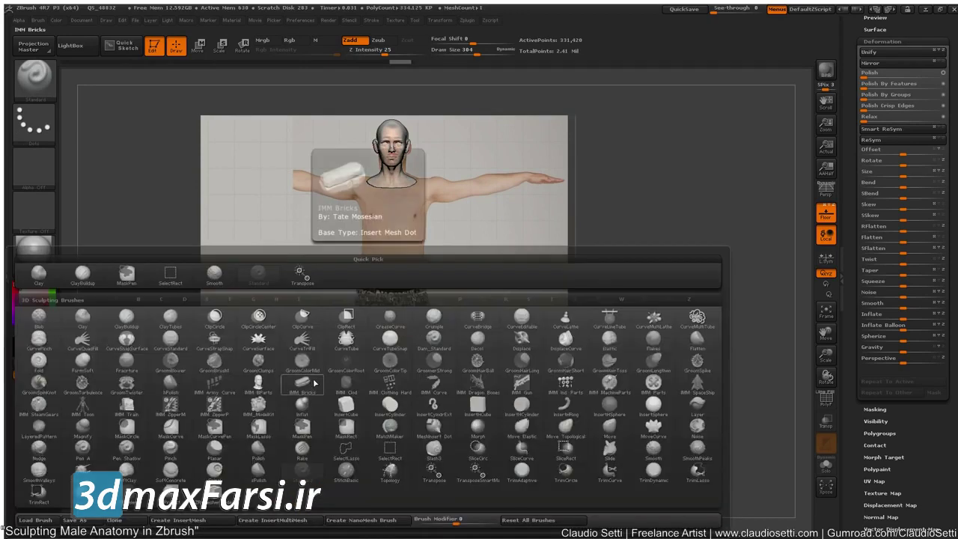
pyautogui.press('i')
pyautogui.press('s')
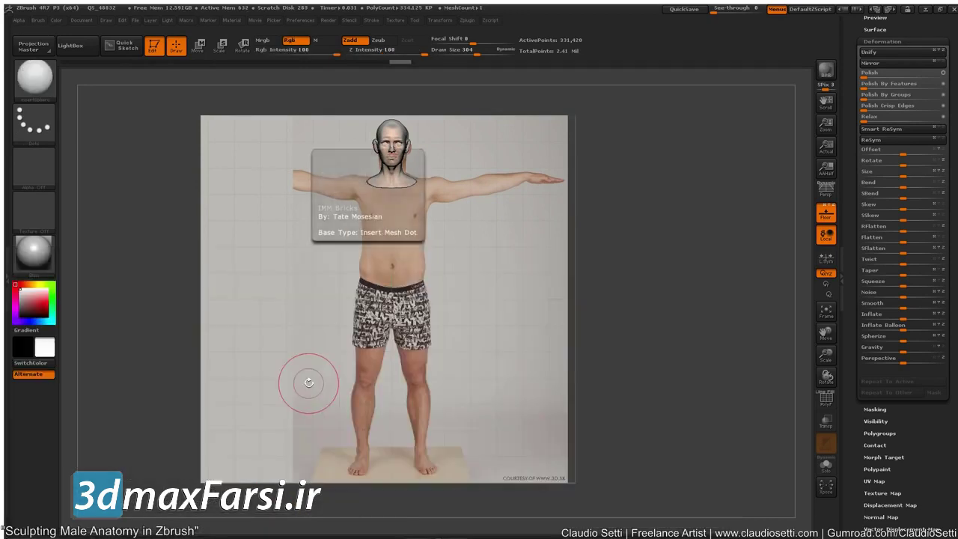
pyautogui.moveTo(223, 303); pyautogui.dragTo(360, 212)
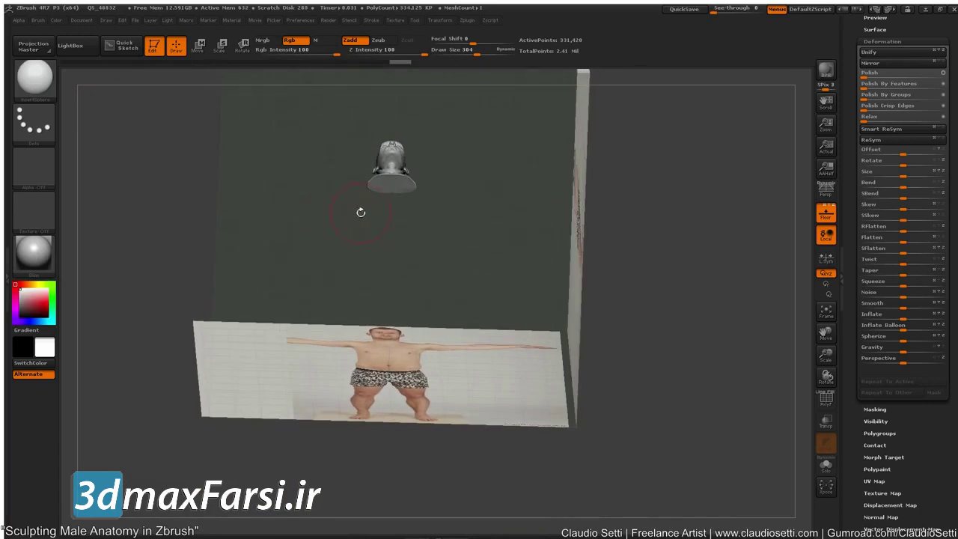
pyautogui.moveTo(391, 206); pyautogui.dragTo(391, 208)
pyautogui.moveTo(254, 188)
pyautogui.mouseDown()
pyautogui.moveTo(246, 245)
pyautogui.moveTo(264, 266)
pyautogui.moveTo(229, 286)
pyautogui.moveTo(252, 329)
pyautogui.mouseUp()
# Reshape the inserted sphere with Transpose Move into an elongated torso reaching from the neck's base to the reference's waist
pyautogui.press('w')
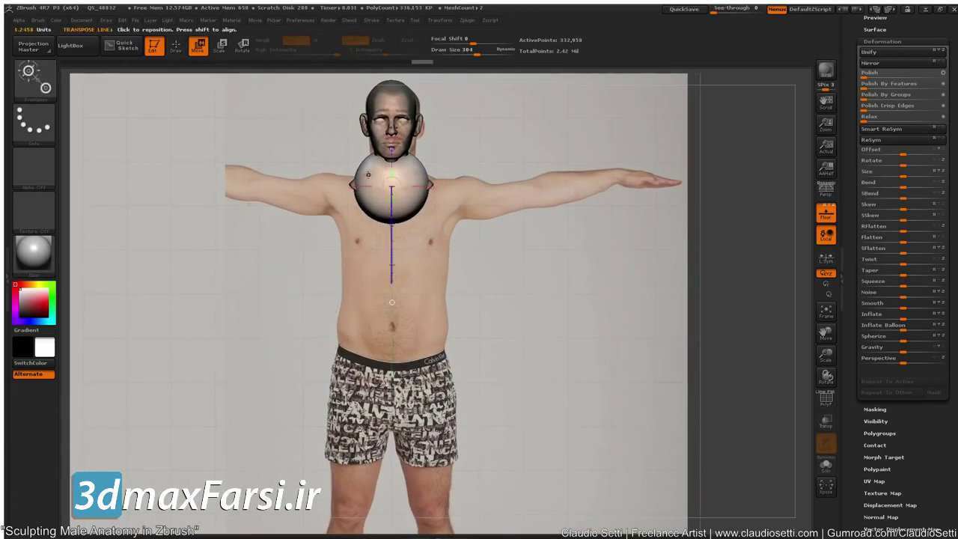
pyautogui.moveTo(365, 218)
pyautogui.mouseDown()
pyautogui.moveTo(359, 255)
pyautogui.moveTo(329, 215)
pyautogui.moveTo(305, 215)
pyautogui.moveTo(337, 216)
pyautogui.moveTo(325, 217)
pyautogui.moveTo(353, 278)
pyautogui.moveTo(353, 308)
pyautogui.mouseUp()
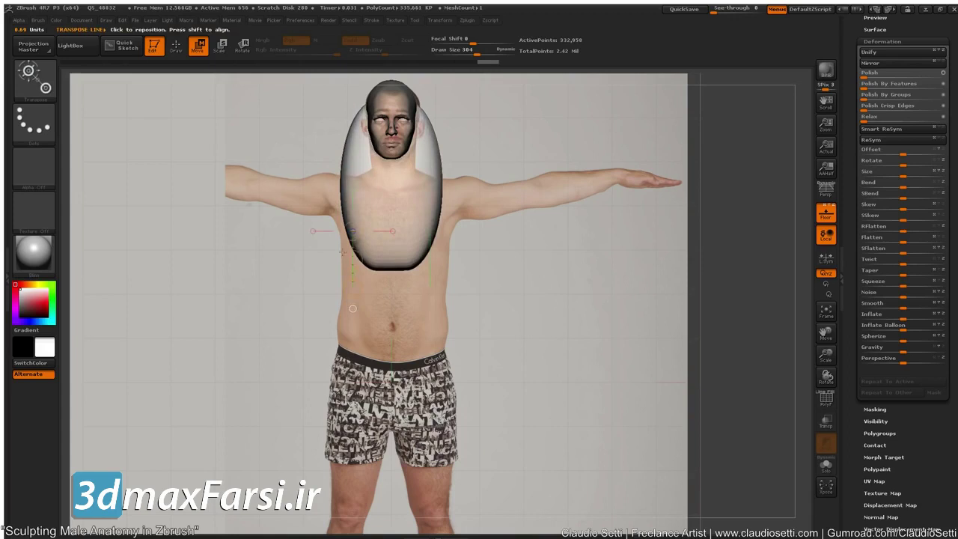
pyautogui.keyDown('shift'); pyautogui.moveTo(352, 259); pyautogui.dragTo(344, 343); pyautogui.keyUp('shift')
pyautogui.moveTo(239, 334); pyautogui.dragTo(272, 323)
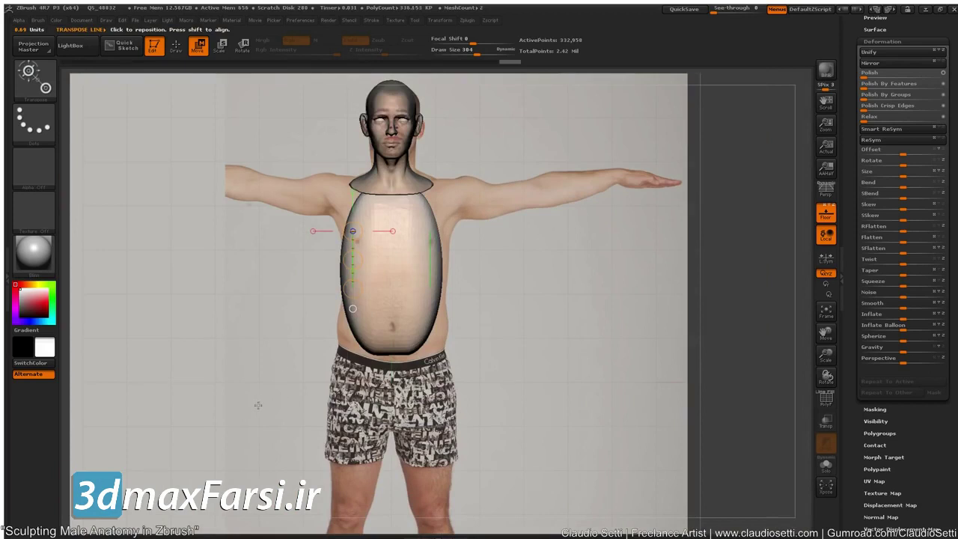
# Undo the sphere's reshaping and its insertion
pyautogui.hotkey('ctrl', 'z')
pyautogui.hotkey('ctrl', 'z')
pyautogui.hotkey('ctrl', 'z')
pyautogui.hotkey('ctrl', 'z')
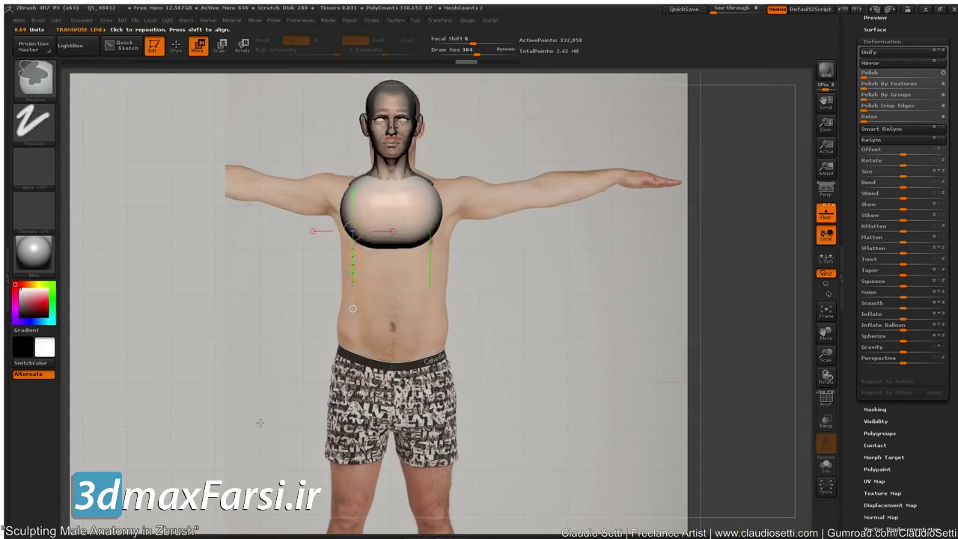
pyautogui.hotkey('ctrl', 'z')
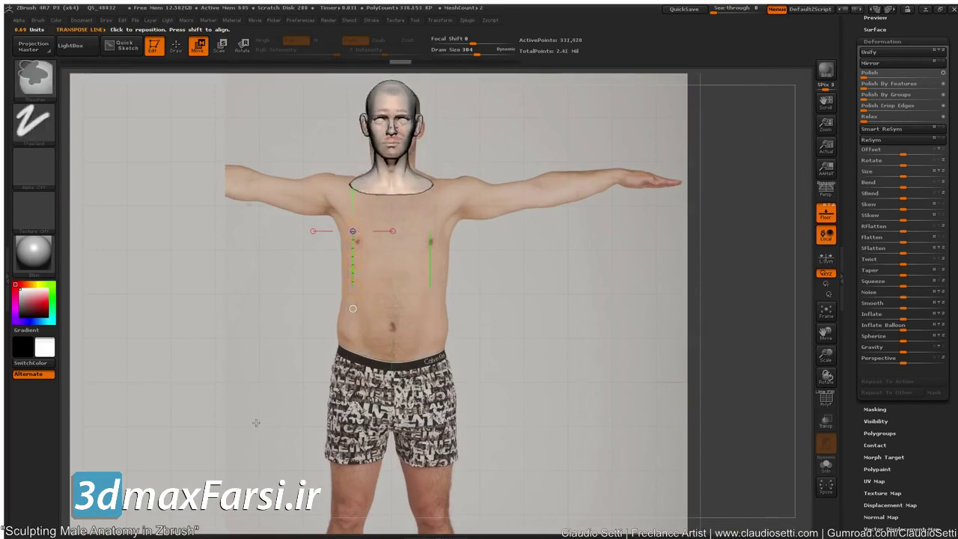
# Insert the Male Torso mesh from the IMM BParts brush beneath the neck
pyautogui.press('q')
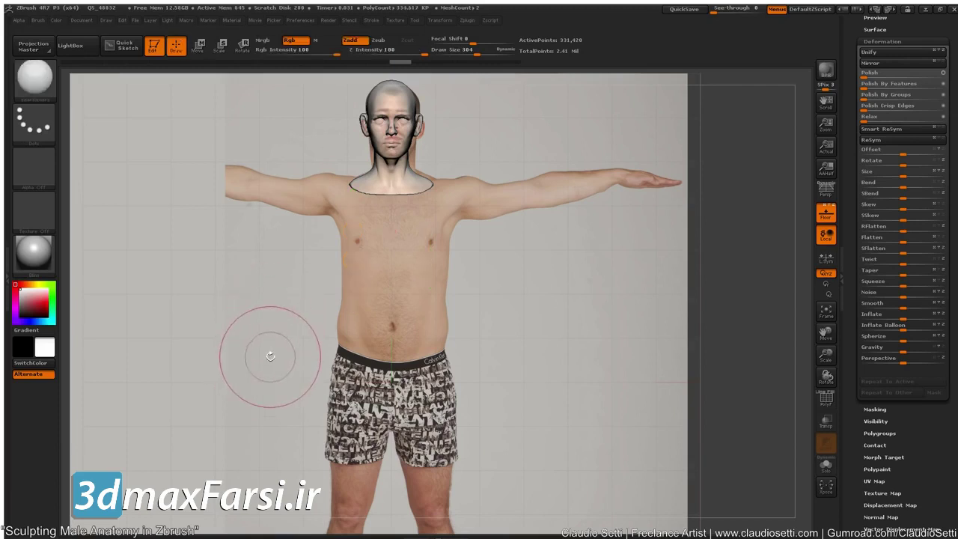
pyautogui.press('b')
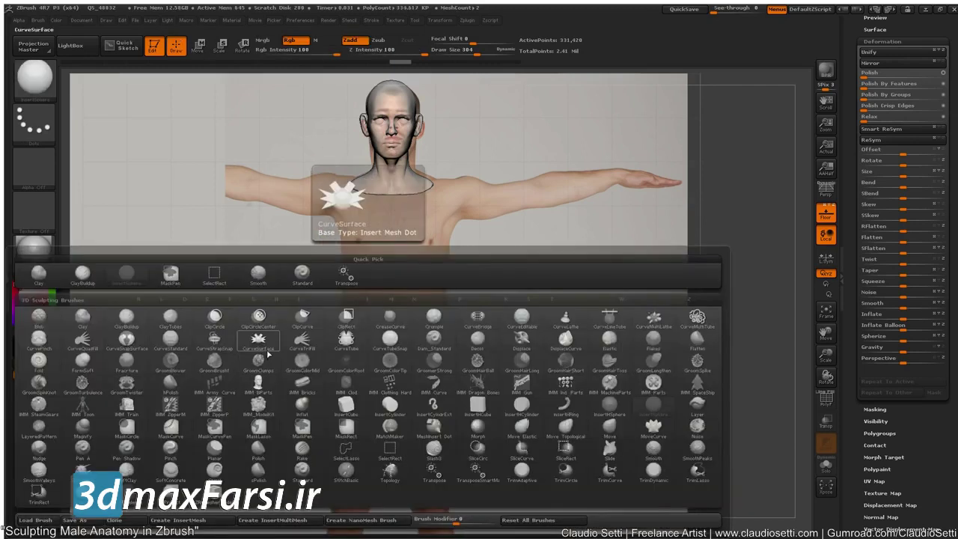
pyautogui.press('i')
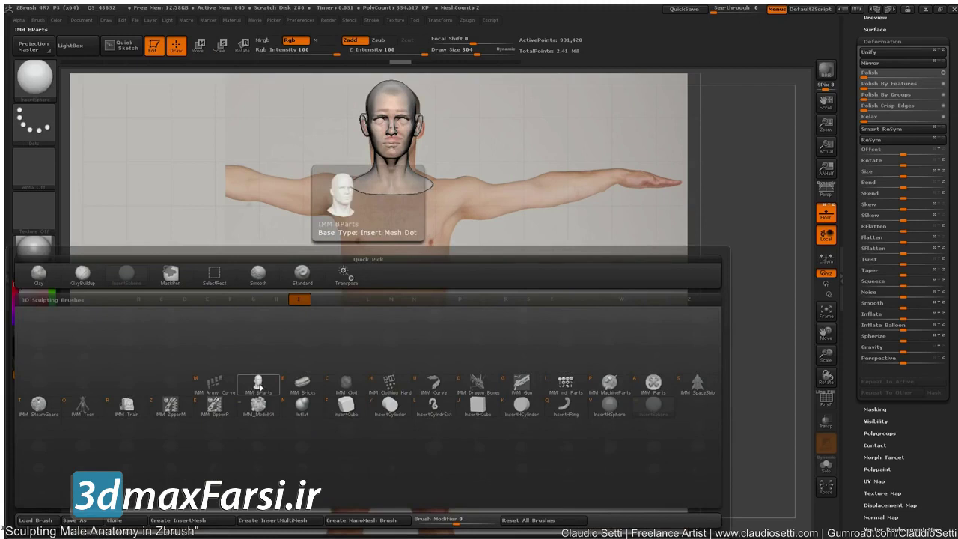
pyautogui.click(257, 383)
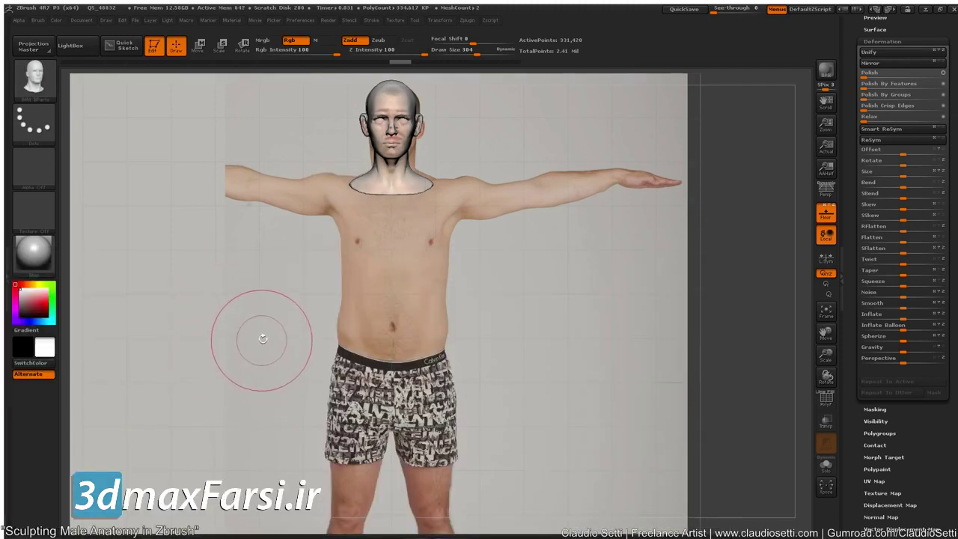
pyautogui.press('m')
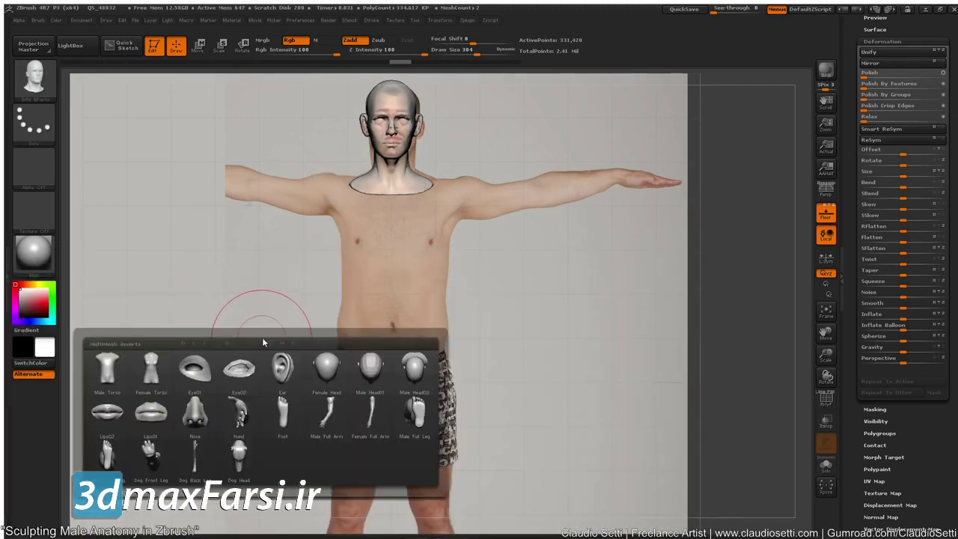
pyautogui.click(111, 380)
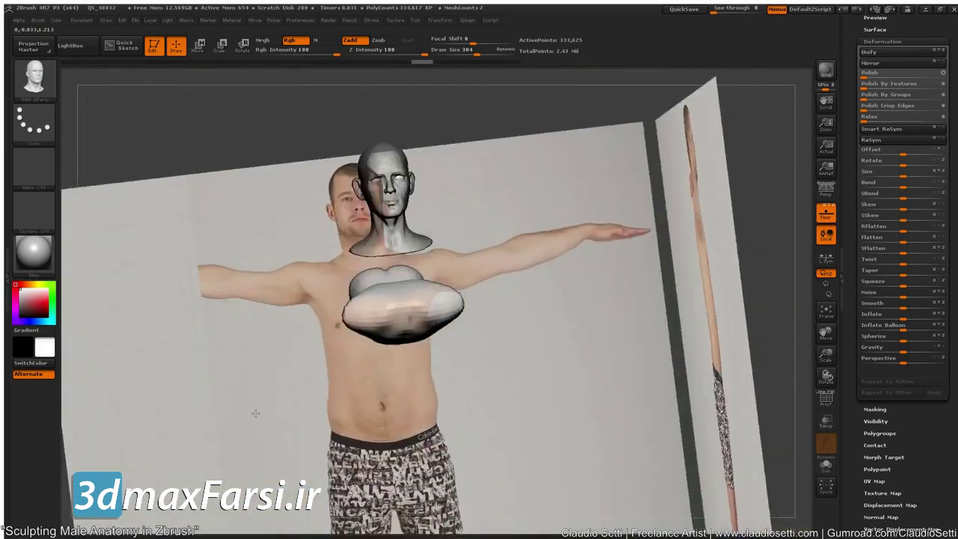
# Rotate the inserted torso upright in side view and move it under the neck over the reference body
pyautogui.moveTo(255, 413)
pyautogui.keyDown('shift'); pyautogui.mouseDown()
pyautogui.moveTo(203, 389)
pyautogui.moveTo(278, 371)
pyautogui.mouseUp(); pyautogui.keyUp('shift')
pyautogui.press('r')
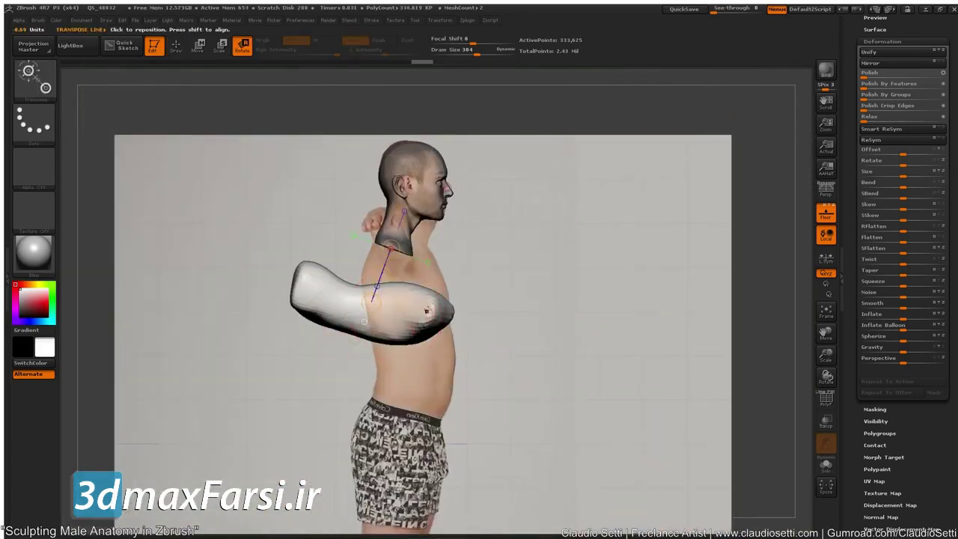
pyautogui.moveTo(428, 312)
pyautogui.keyDown('shift'); pyautogui.mouseDown()
pyautogui.moveTo(290, 315)
pyautogui.moveTo(329, 419)
pyautogui.moveTo(461, 476)
pyautogui.mouseUp(); pyautogui.keyUp('shift')
pyautogui.press('w')
pyautogui.keyDown('shift'); pyautogui.moveTo(431, 428); pyautogui.dragTo(431, 307); pyautogui.keyUp('shift')
pyautogui.moveTo(430, 368); pyautogui.dragTo(386, 319)
# Scale the torso to span the reference from shoulders to waist, hide the reference images and clear the mask
pyautogui.press('e')
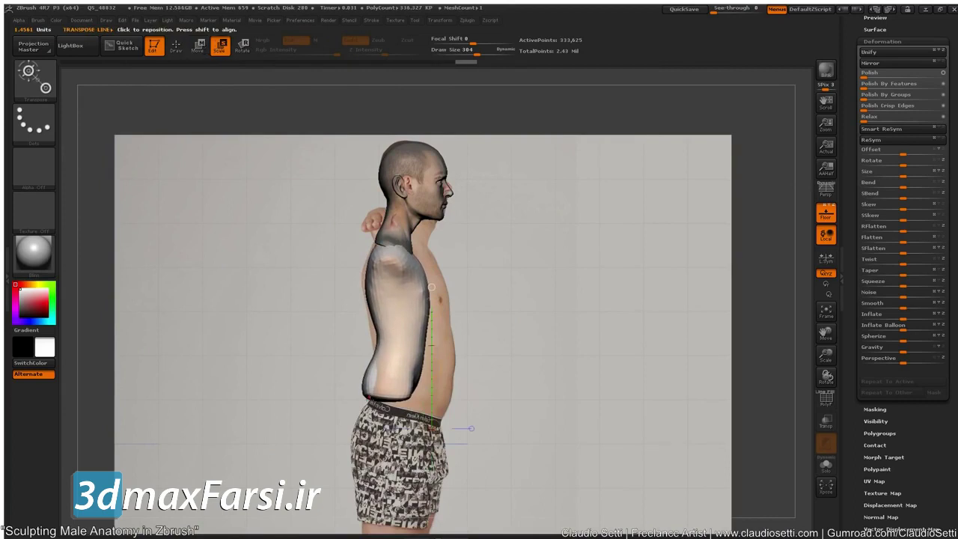
pyautogui.moveTo(397, 249)
pyautogui.keyDown('shift'); pyautogui.mouseDown()
pyautogui.moveTo(396, 424)
pyautogui.moveTo(397, 414)
pyautogui.mouseUp(); pyautogui.keyUp('shift')
pyautogui.moveTo(294, 405); pyautogui.dragTo(220, 393)
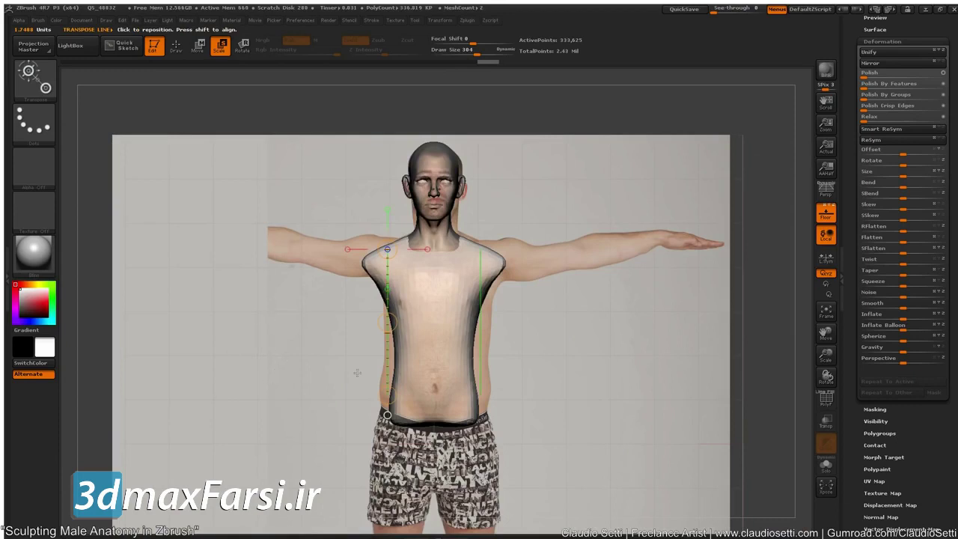
pyautogui.press('q')
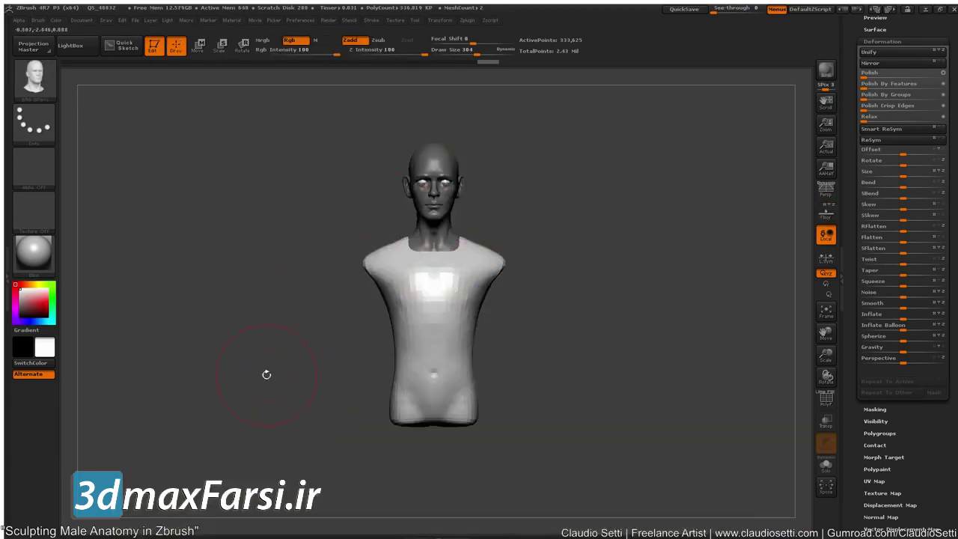
pyautogui.keyDown('ctrl'); pyautogui.moveTo(267, 374); pyautogui.dragTo(297, 410); pyautogui.keyUp('ctrl')
pyautogui.moveTo(254, 325)
pyautogui.mouseDown()
pyautogui.moveTo(291, 330)
pyautogui.moveTo(197, 341)
pyautogui.moveTo(299, 314)
pyautogui.moveTo(406, 267)
pyautogui.mouseUp()
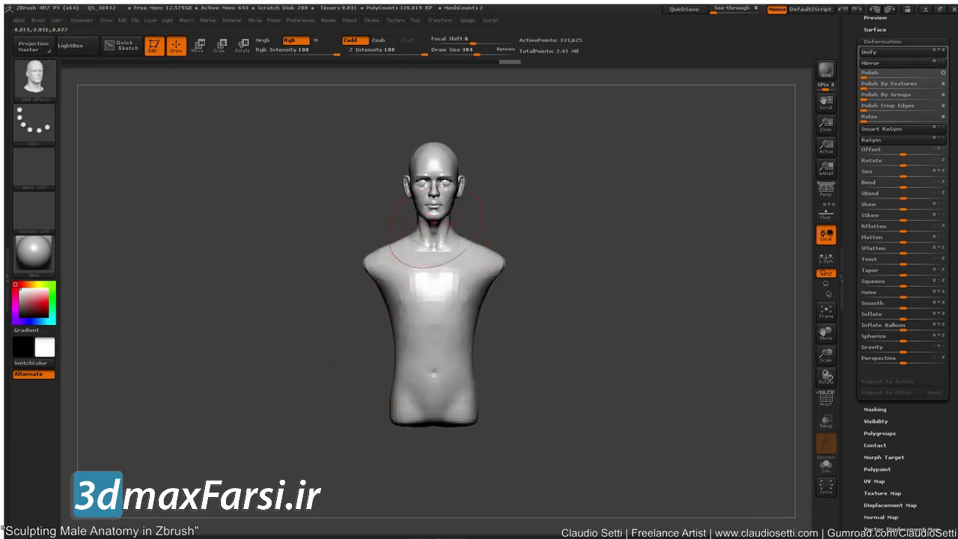
# Undo the torso's edits and insertion, and show the reference images again
pyautogui.hotkey('ctrl', 'z')
pyautogui.hotkey('ctrl', 'z')
pyautogui.hotkey('ctrl', 'z')
pyautogui.hotkey('ctrl', 'z')
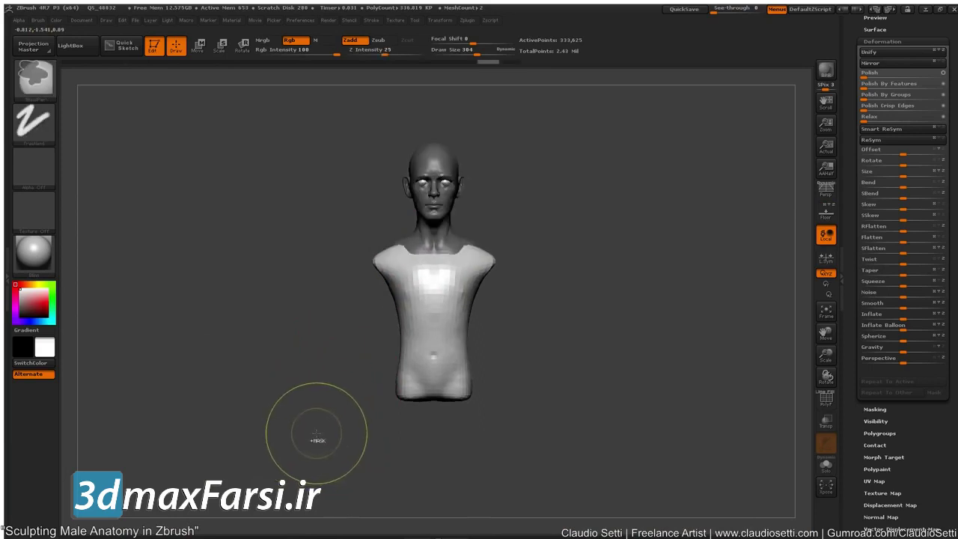
pyautogui.hotkey('ctrl', 'z')
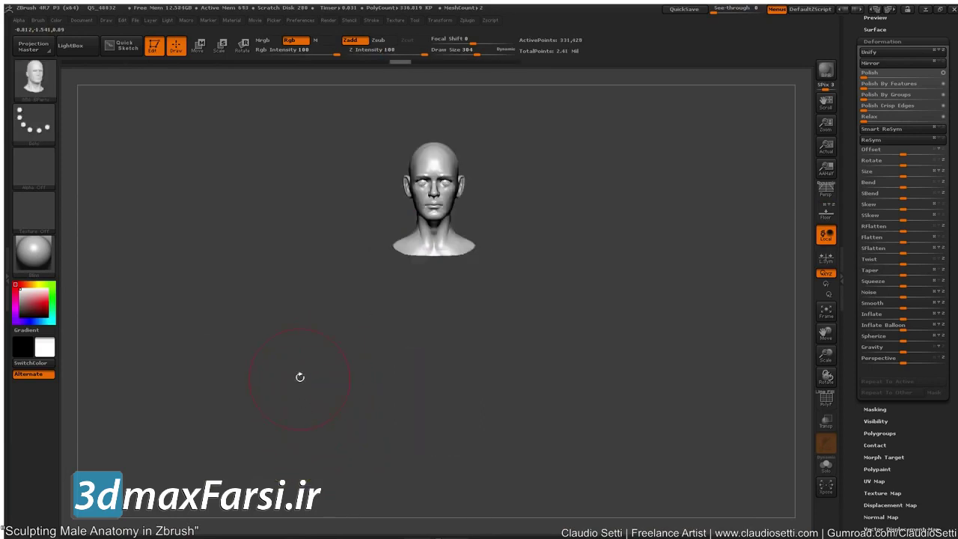
pyautogui.moveTo(230, 368); pyautogui.dragTo(469, 302)
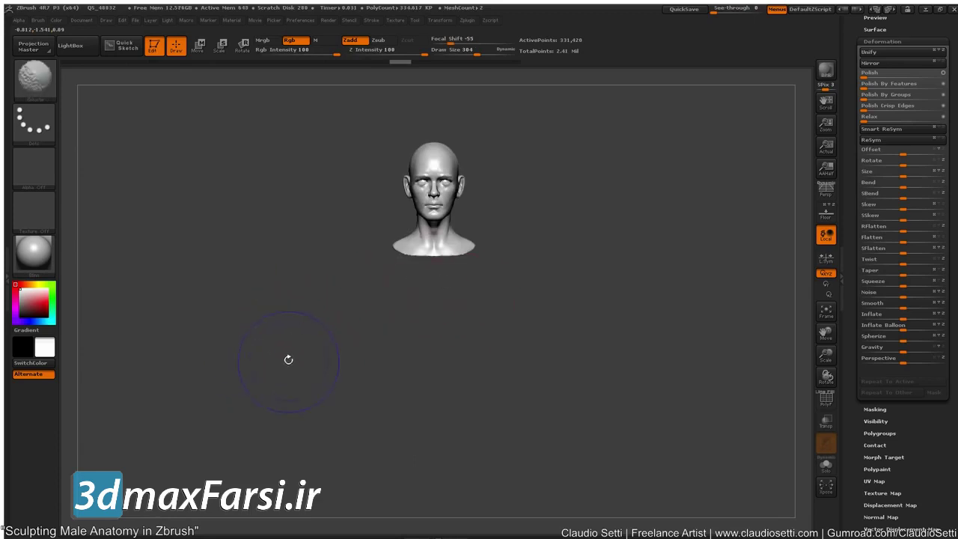
pyautogui.hotkey('shift', 'p')
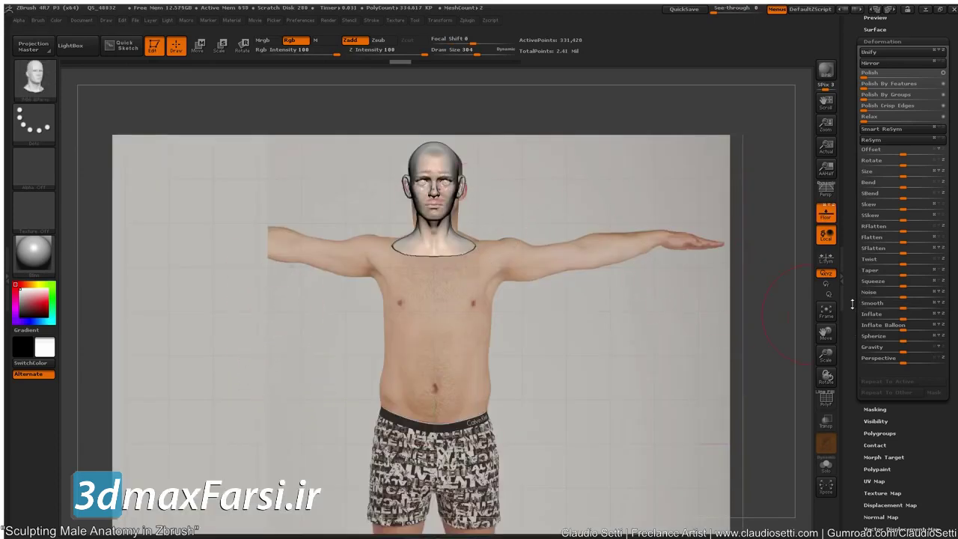
# Append a ZSphere as a new subtool and make it the active subtool in Move mode
pyautogui.moveTo(851, 303); pyautogui.dragTo(851, 406)
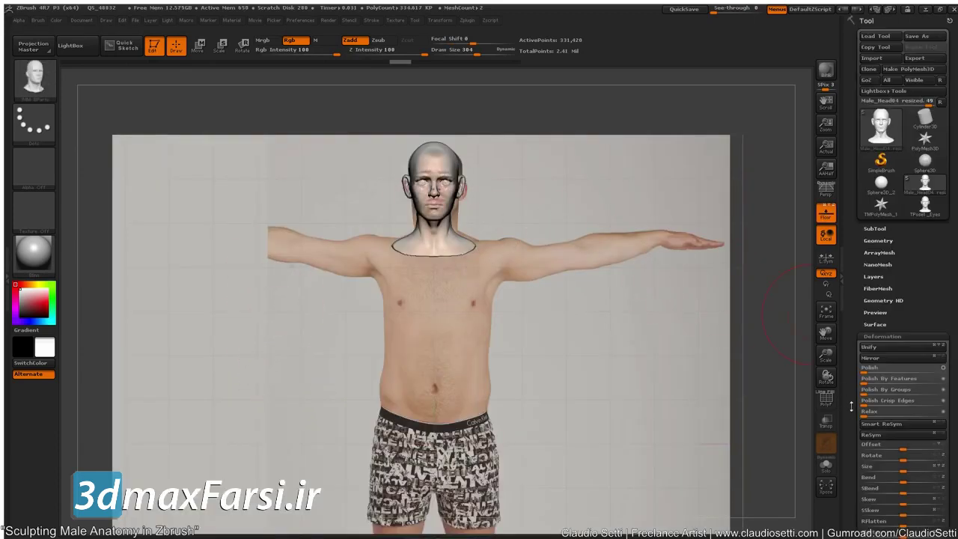
pyautogui.click(876, 228)
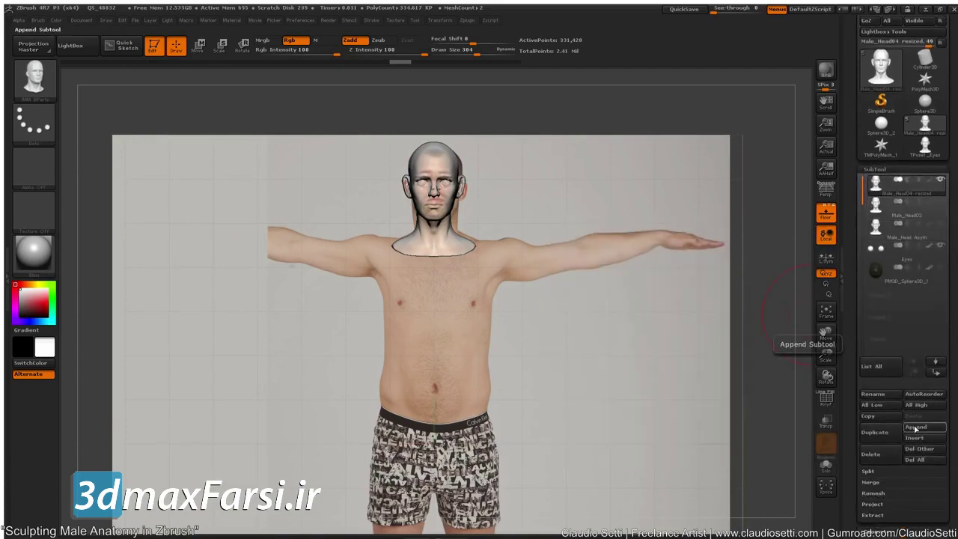
pyautogui.click(914, 428)
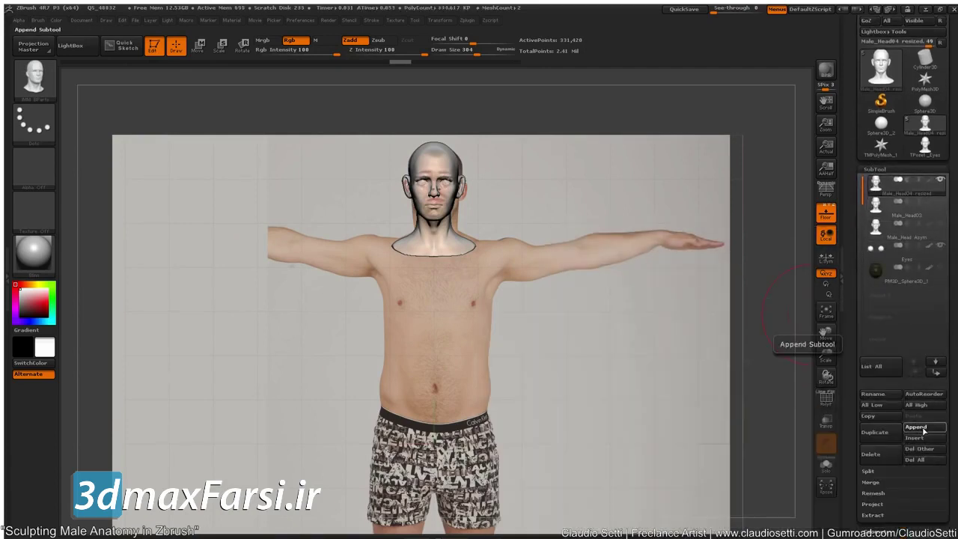
pyautogui.click(920, 429)
pyautogui.click(782, 387)
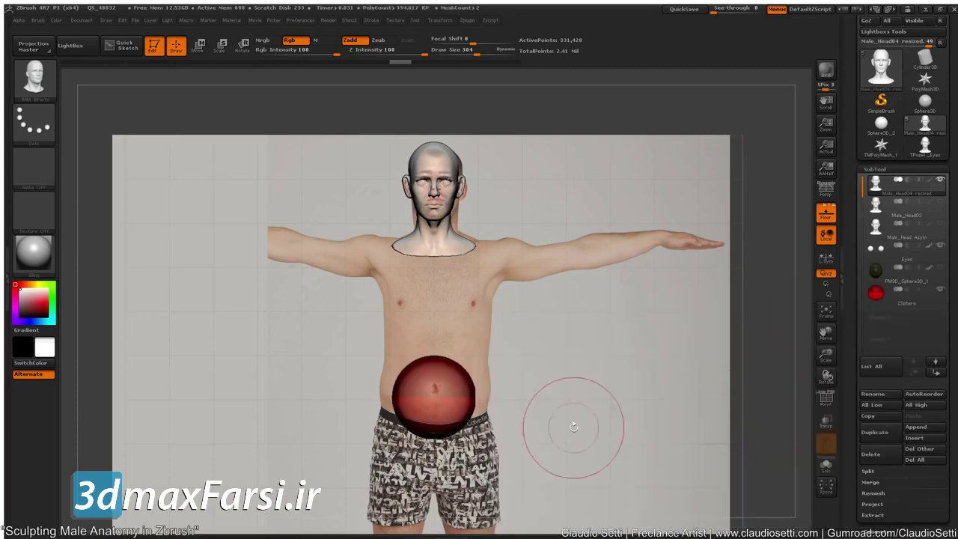
pyautogui.press('w')
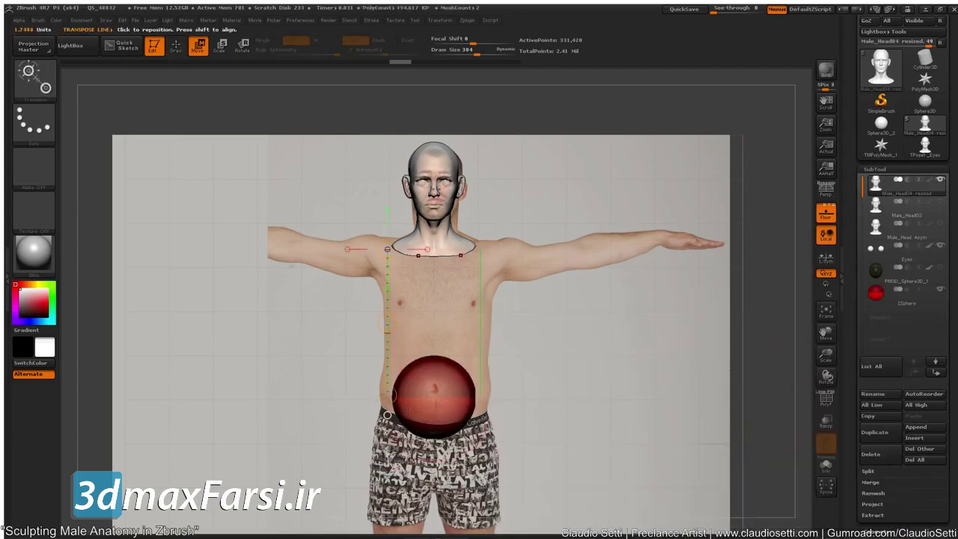
pyautogui.press('n')
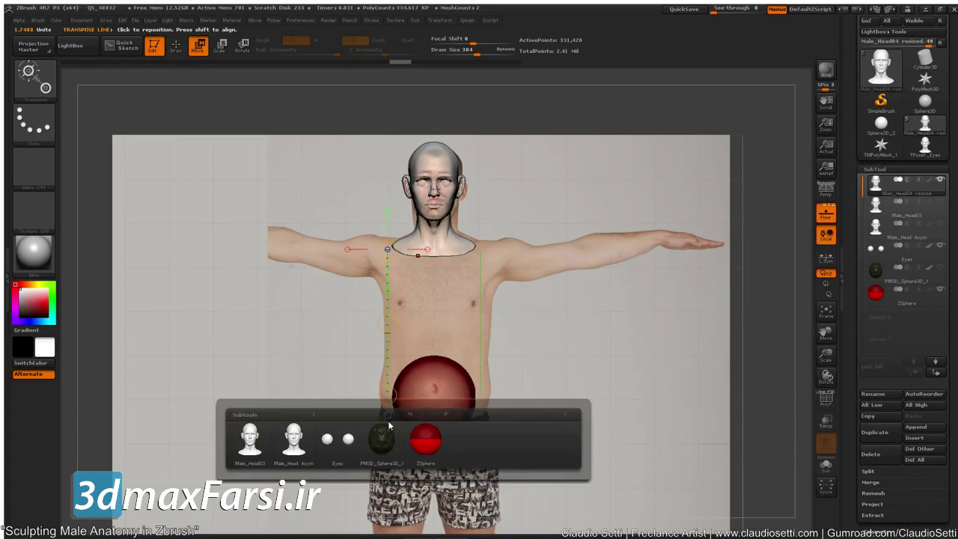
pyautogui.click(427, 439)
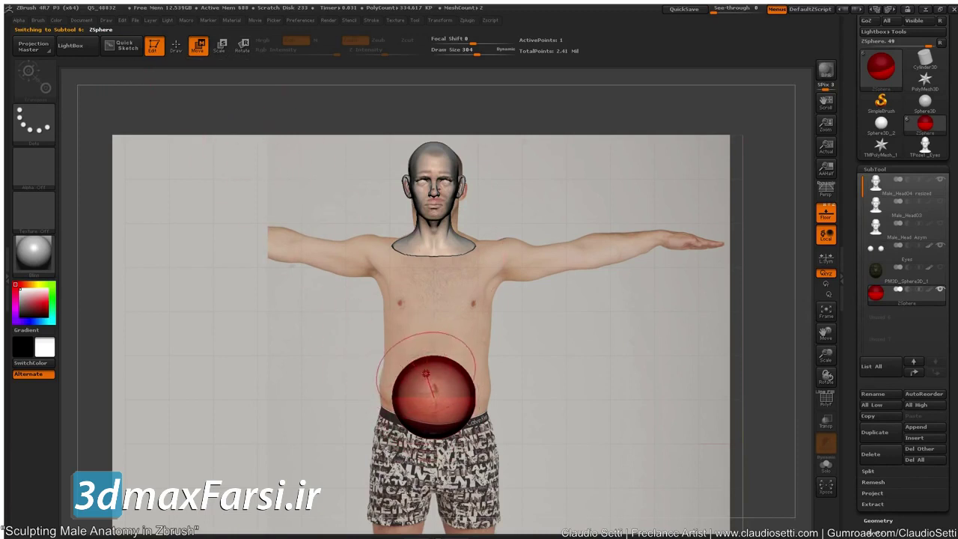
# Try moving the ZSphere up to the reference's chest and undo the move
pyautogui.moveTo(424, 397)
pyautogui.mouseDown()
pyautogui.moveTo(426, 276)
pyautogui.moveTo(399, 294)
pyautogui.moveTo(450, 309)
pyautogui.moveTo(426, 316)
pyautogui.mouseUp()
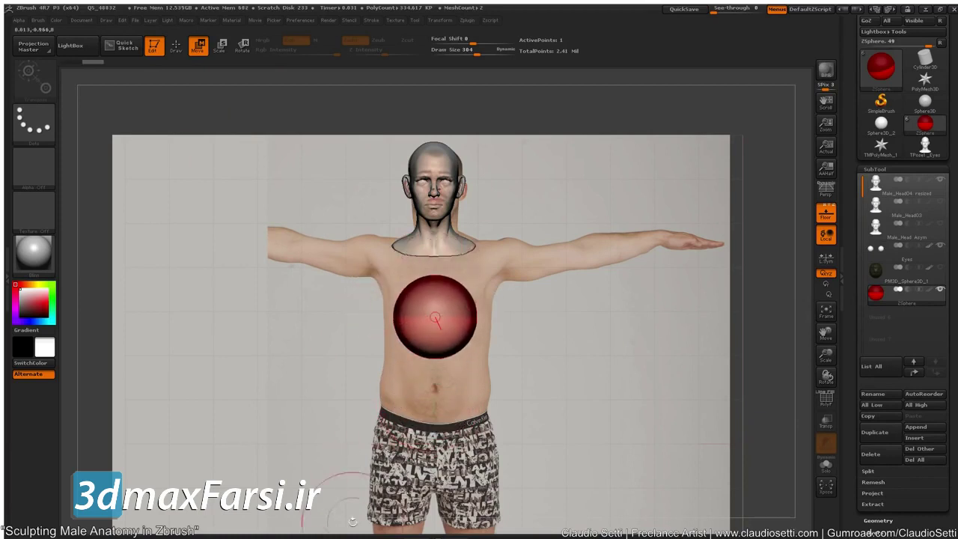
pyautogui.hotkey('ctrl', 'z')
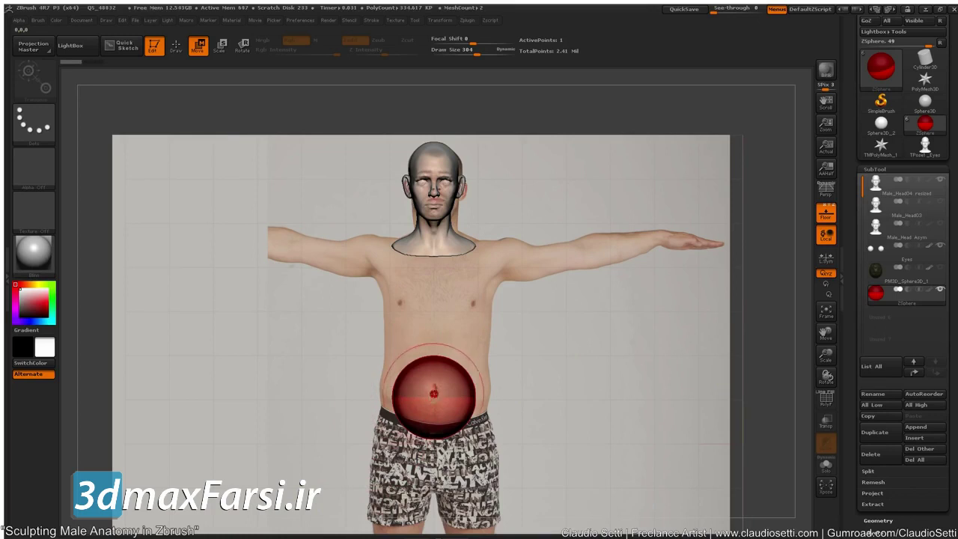
# Move the ZSphere up to the reference's chest and align it with the upper torso in side view
pyautogui.moveTo(420, 409); pyautogui.dragTo(418, 351)
pyautogui.moveTo(299, 353); pyautogui.dragTo(367, 336)
pyautogui.moveTo(432, 289)
pyautogui.mouseDown()
pyautogui.moveTo(407, 285)
pyautogui.moveTo(428, 287)
pyautogui.mouseUp()
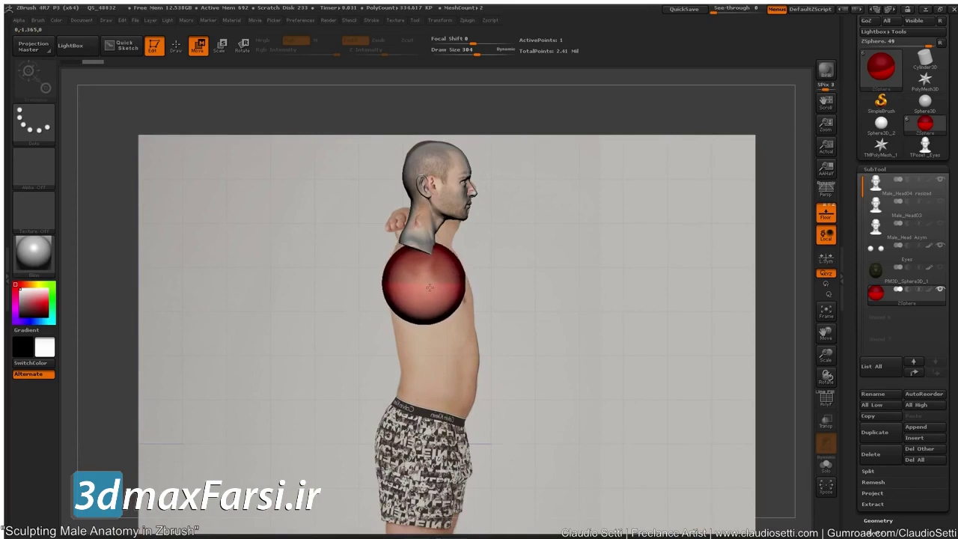
pyautogui.moveTo(338, 322); pyautogui.dragTo(254, 323)
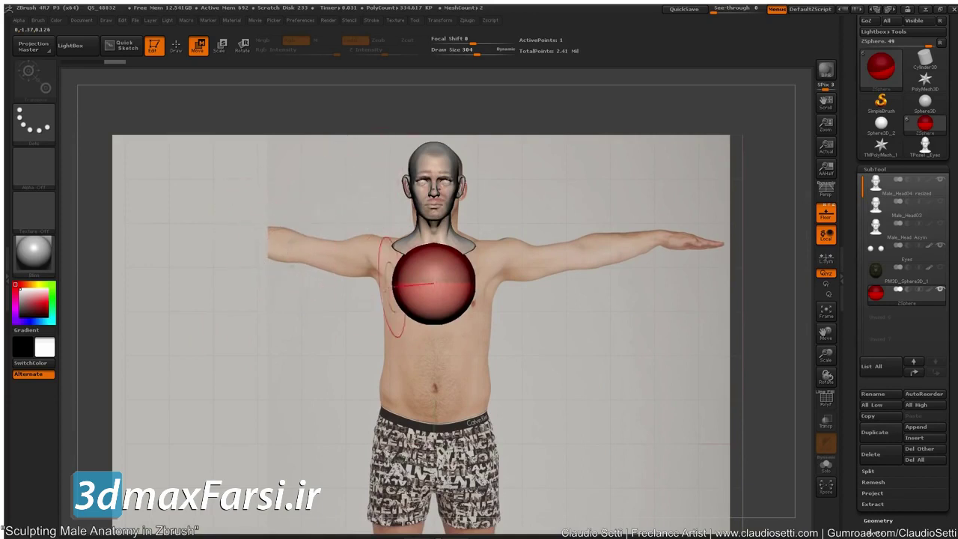
# Add a symmetrical pair of ZSpheres to the sides of the chest sphere and move them toward the shoulders
pyautogui.press('q')
pyautogui.moveTo(291, 338); pyautogui.dragTo(406, 303)
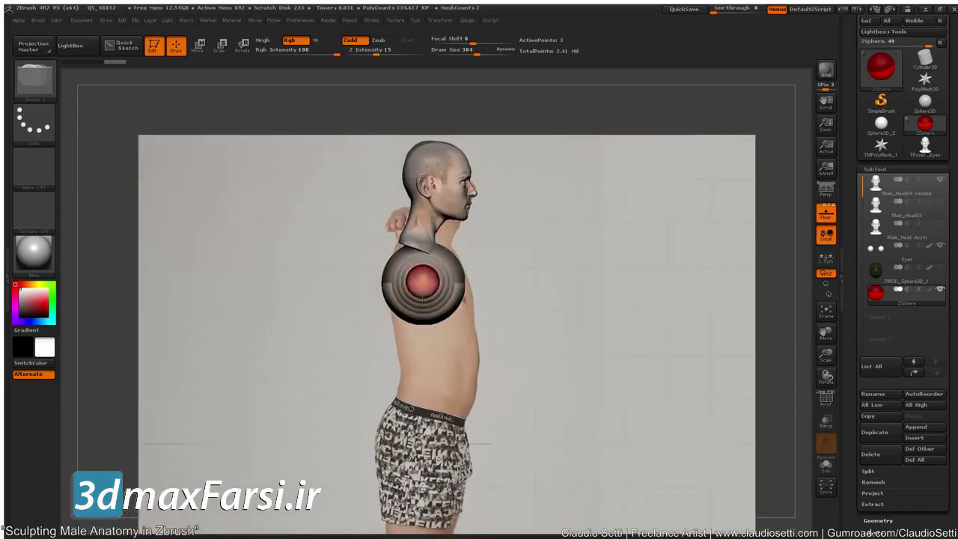
pyautogui.moveTo(362, 314); pyautogui.dragTo(278, 327)
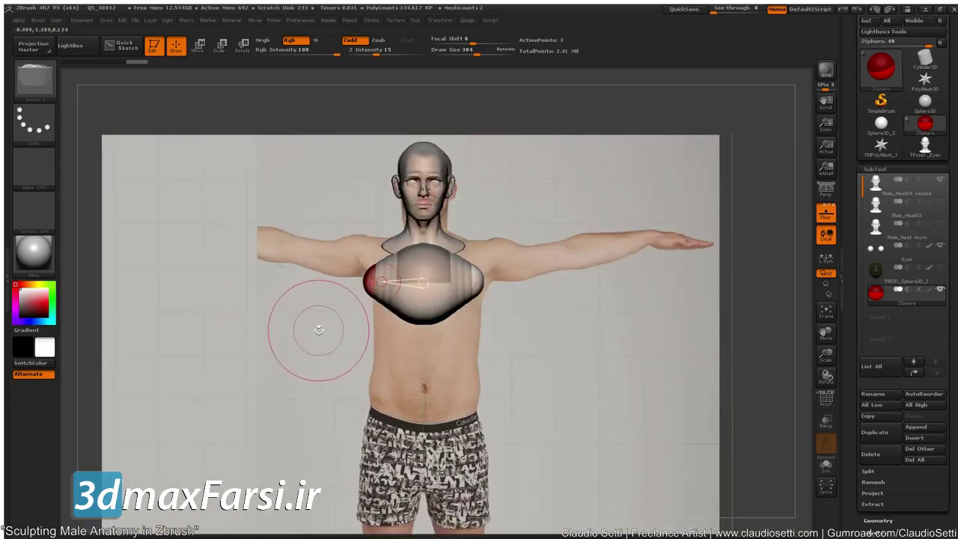
pyautogui.press('w')
pyautogui.moveTo(381, 281)
pyautogui.mouseDown()
pyautogui.moveTo(341, 258)
pyautogui.moveTo(242, 247)
pyautogui.moveTo(408, 285)
pyautogui.moveTo(366, 269)
pyautogui.mouseUp()
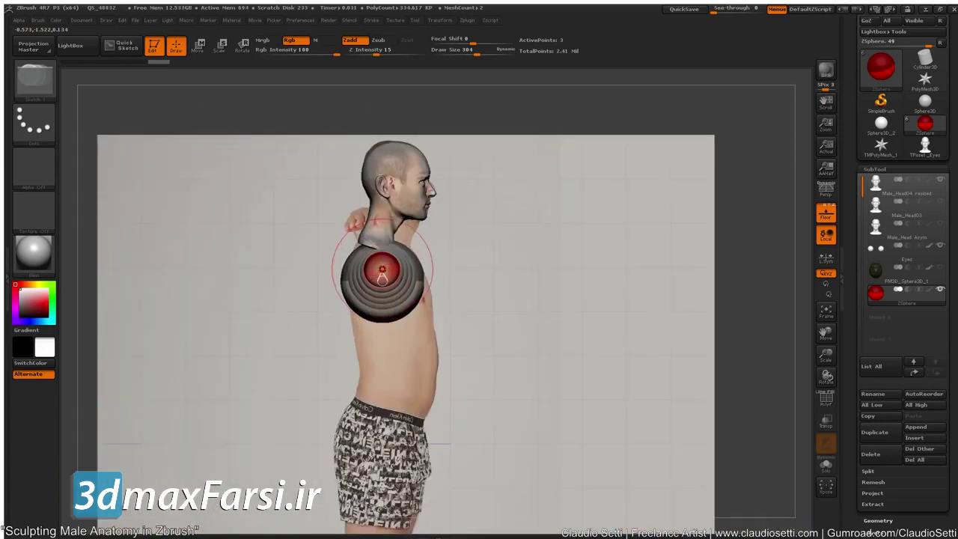
# Add another mirrored pair of ZSpheres on the shoulder spheres and pull them out to the reference's hands
pyautogui.click(382, 270)
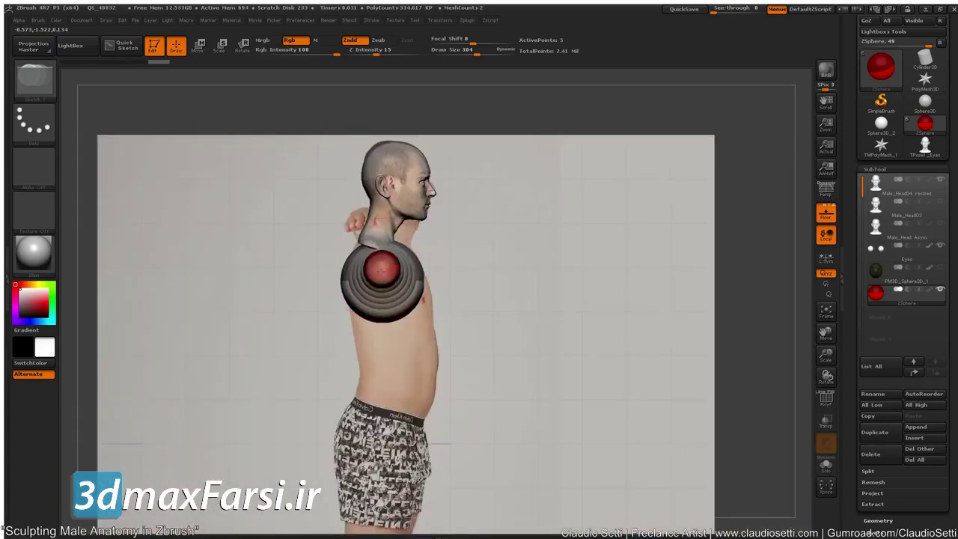
pyautogui.moveTo(284, 363); pyautogui.dragTo(249, 344)
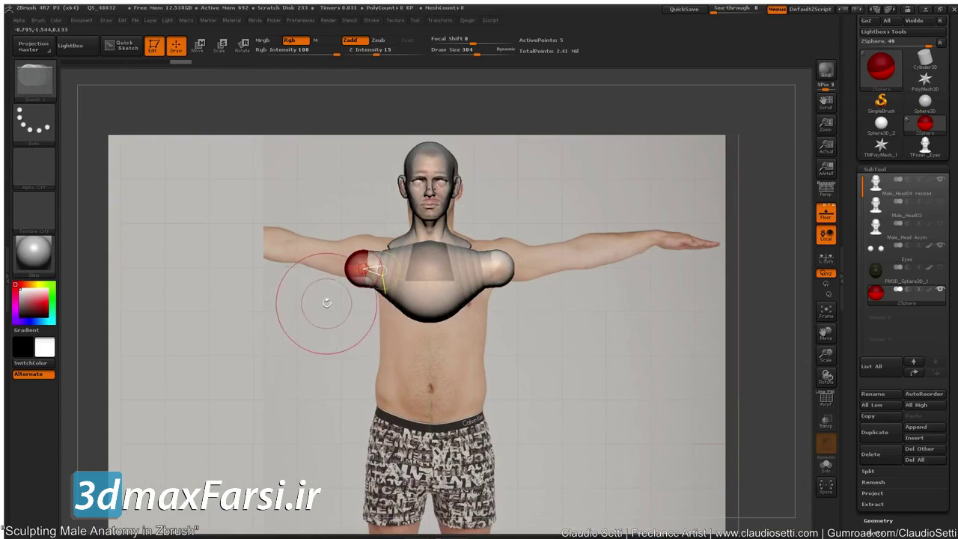
pyautogui.press('w')
pyautogui.moveTo(506, 267); pyautogui.dragTo(683, 243)
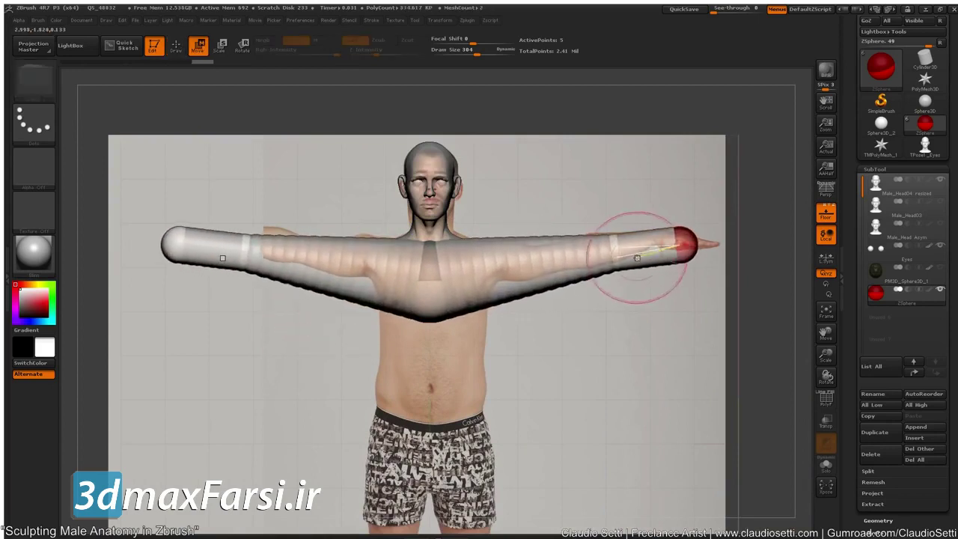
# Reduce the draw size to 1 and move the stretched shoulder ZSpheres back to the reference's shoulders
pyautogui.press('[')
pyautogui.press('[')
pyautogui.press('[')
pyautogui.press('[')
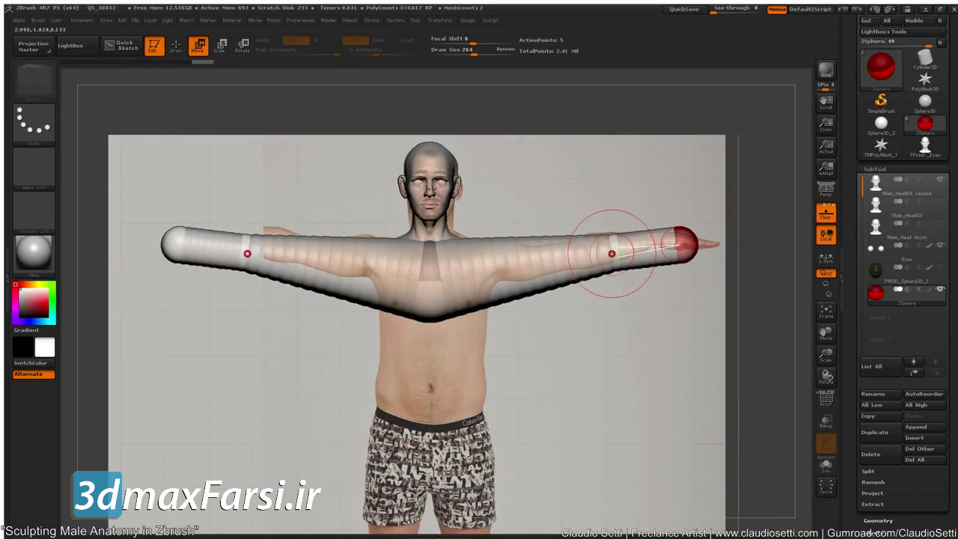
pyautogui.moveTo(468, 50); pyautogui.dragTo(416, 56)
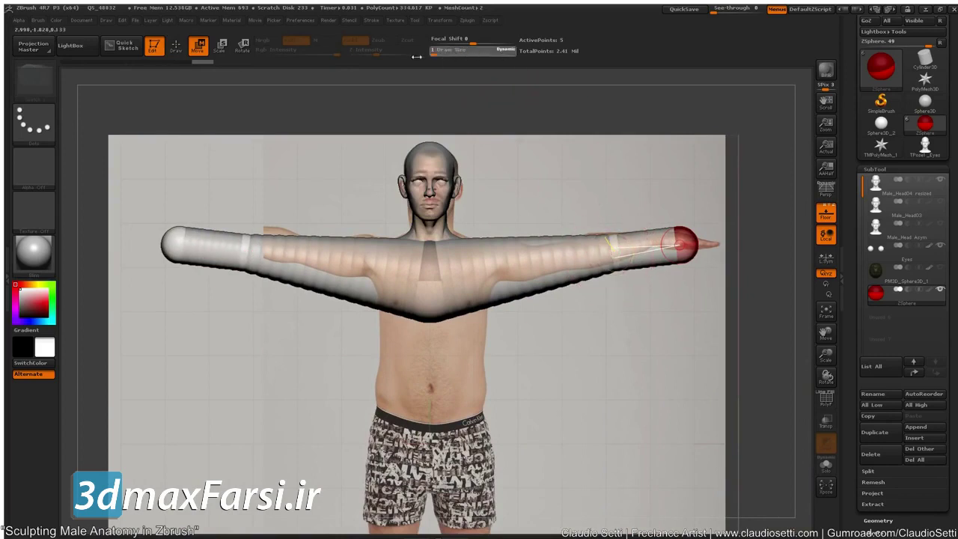
pyautogui.moveTo(615, 253); pyautogui.dragTo(490, 260)
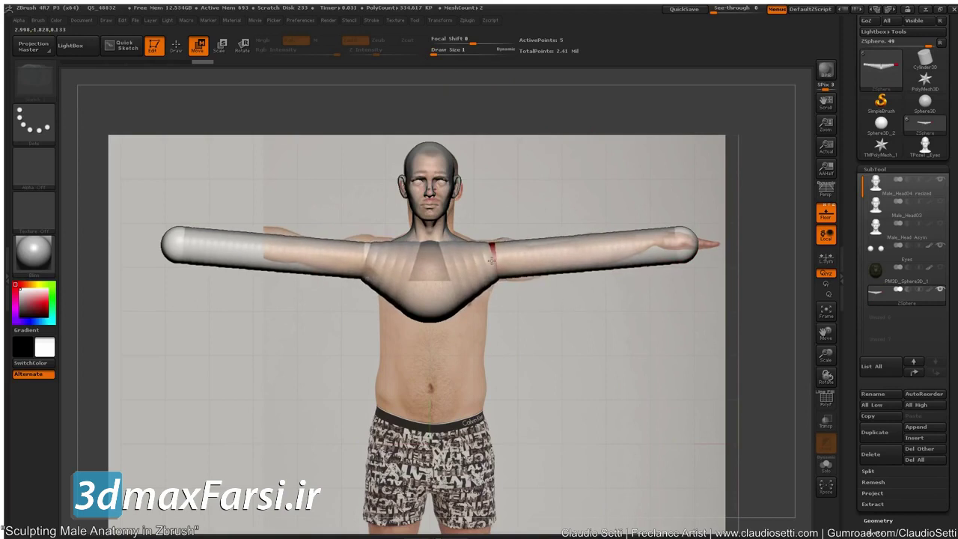
pyautogui.moveTo(203, 374); pyautogui.dragTo(239, 347)
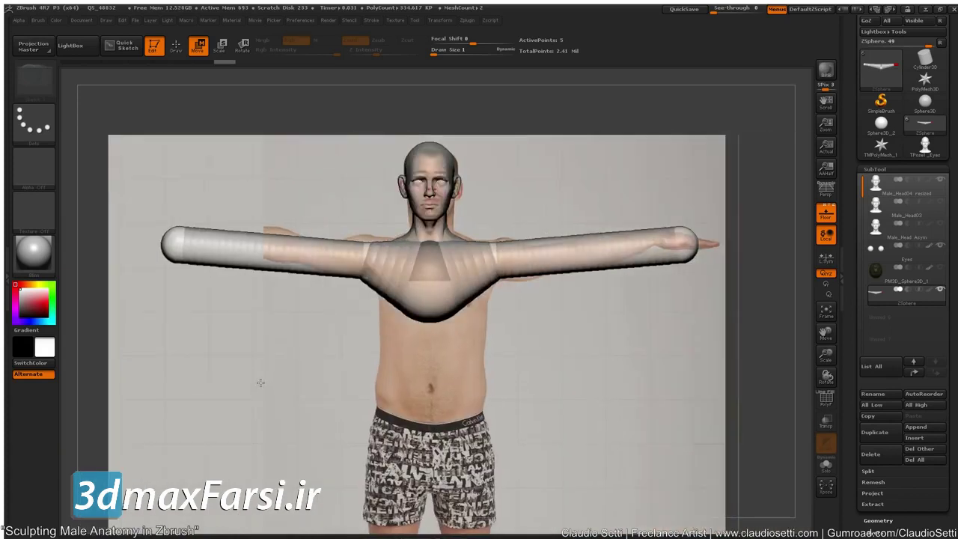
# Scale down the ZSpheres at the hand ends of both arms and quick-save the project
pyautogui.keyDown('alt'); pyautogui.moveTo(260, 382); pyautogui.dragTo(246, 266); pyautogui.keyUp('alt')
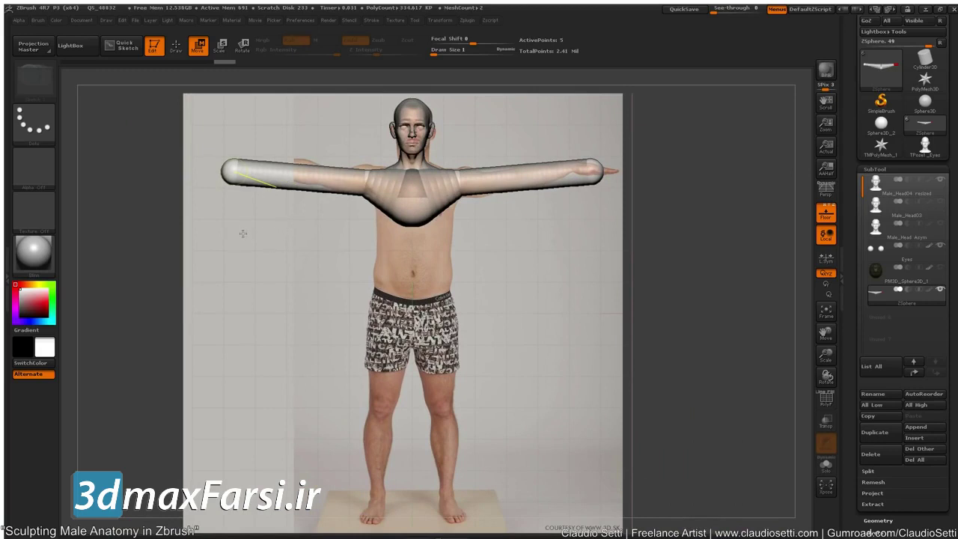
pyautogui.press('e')
pyautogui.moveTo(227, 172); pyautogui.dragTo(243, 137)
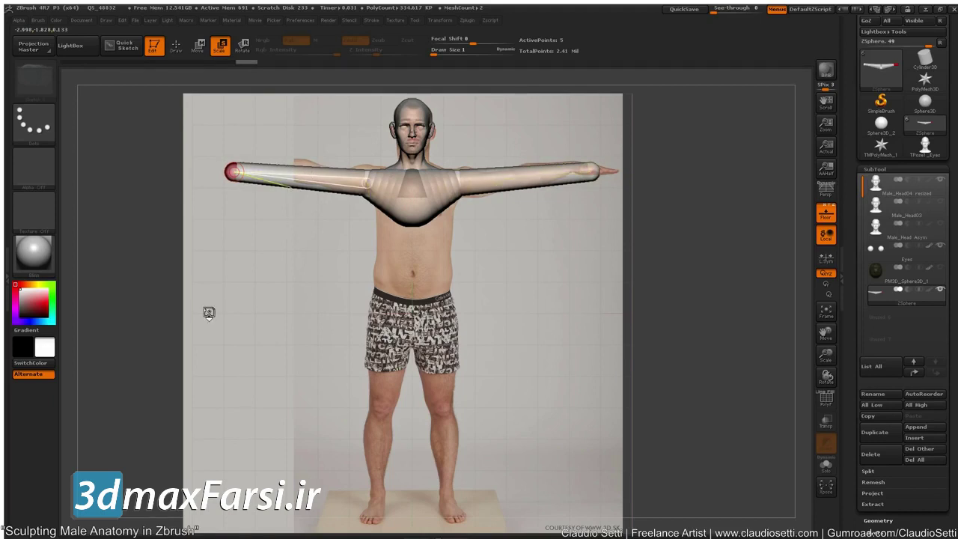
pyautogui.hotkey('ctrl', 's')
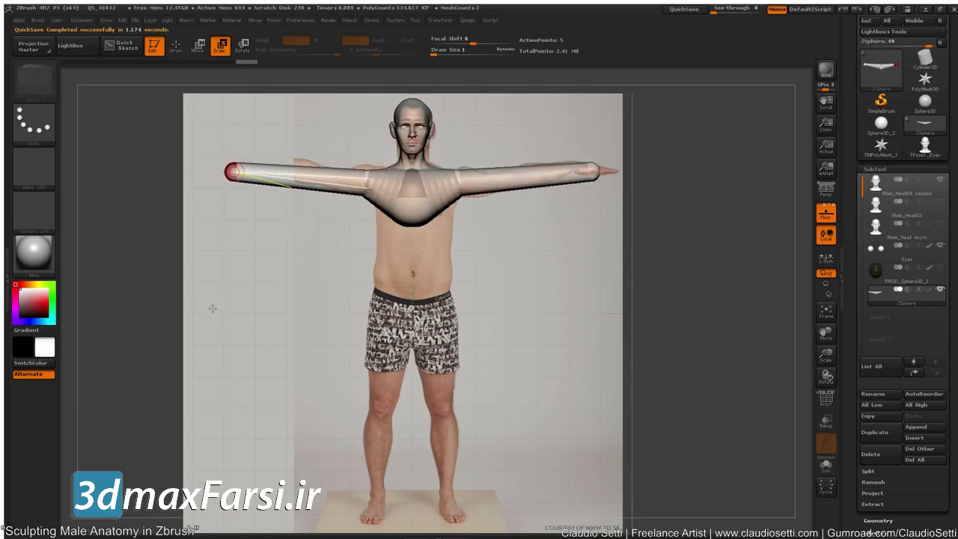
# Add a ZSphere to the underside of the chest sphere and move it down to the reference's pelvis
pyautogui.press('q')
pyautogui.moveTo(240, 318)
pyautogui.mouseDown()
pyautogui.moveTo(235, 285)
pyautogui.moveTo(258, 250)
pyautogui.mouseUp()
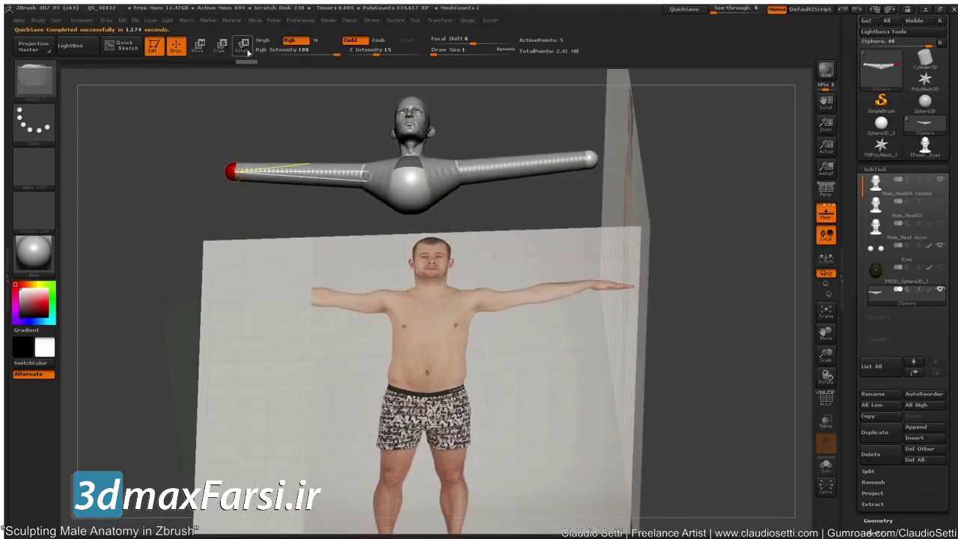
pyautogui.moveTo(404, 199)
pyautogui.mouseDown()
pyautogui.moveTo(407, 216)
pyautogui.moveTo(415, 191)
pyautogui.moveTo(415, 218)
pyautogui.mouseUp()
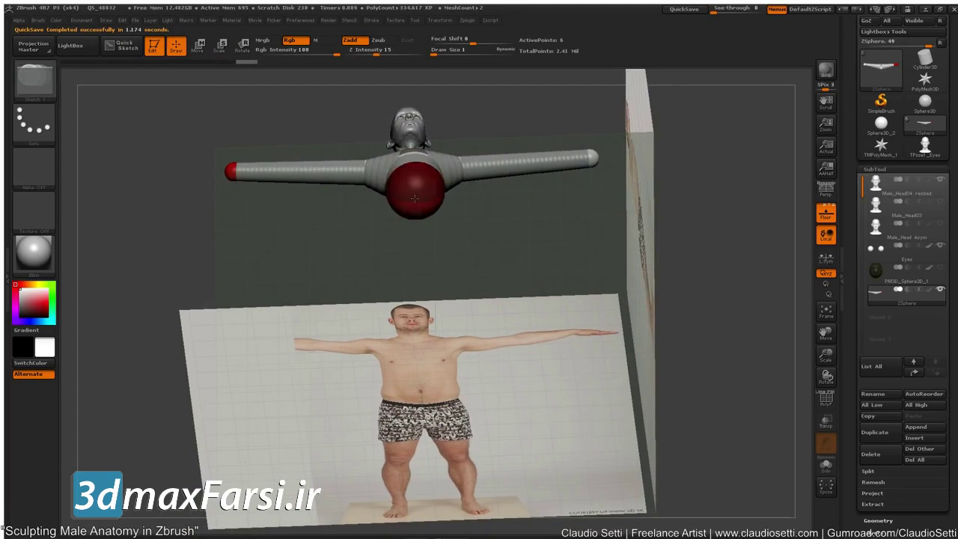
pyautogui.moveTo(228, 215); pyautogui.dragTo(228, 299)
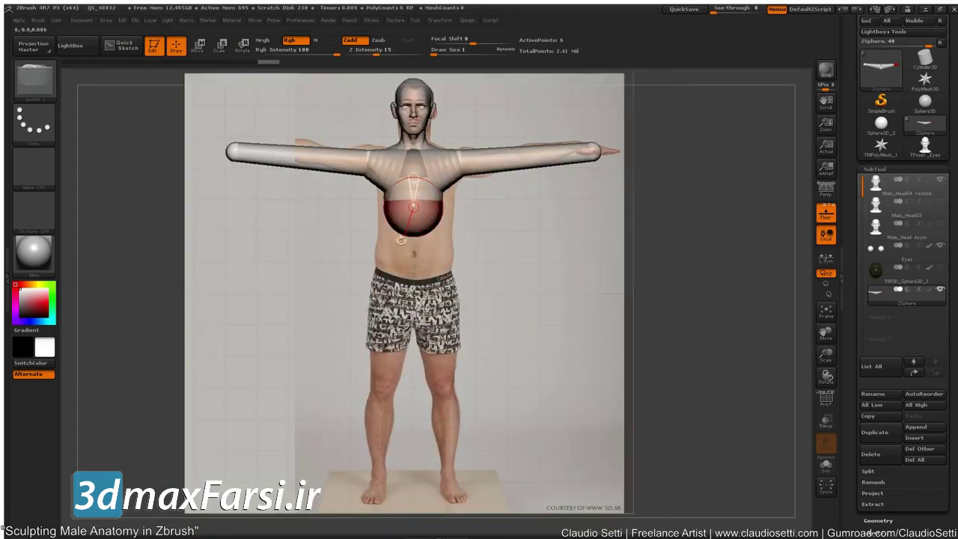
pyautogui.press('w')
pyautogui.moveTo(398, 223); pyautogui.dragTo(398, 262)
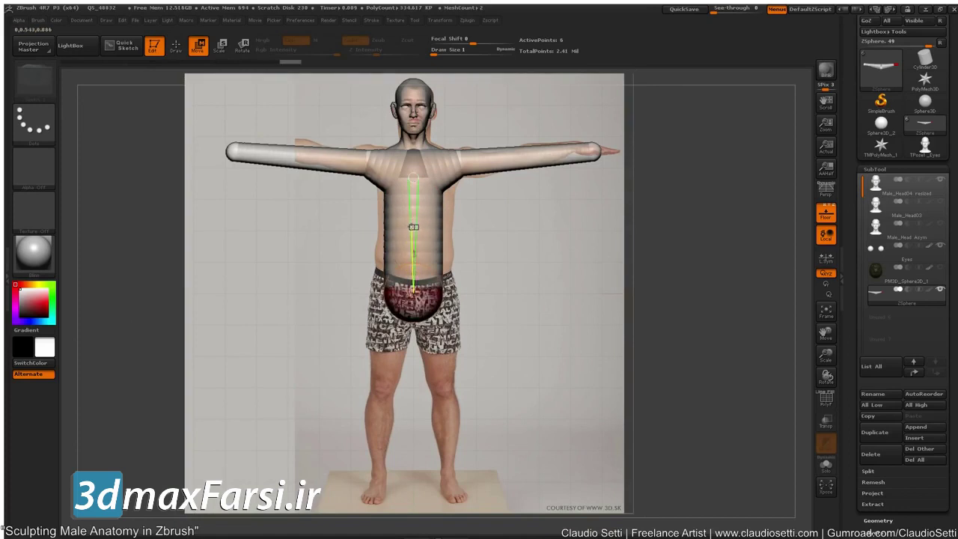
# Insert a ZSphere midway between chest and pelvis and scale the torso spheres up to fill the reference's body width
pyautogui.press('q')
pyautogui.click(413, 224)
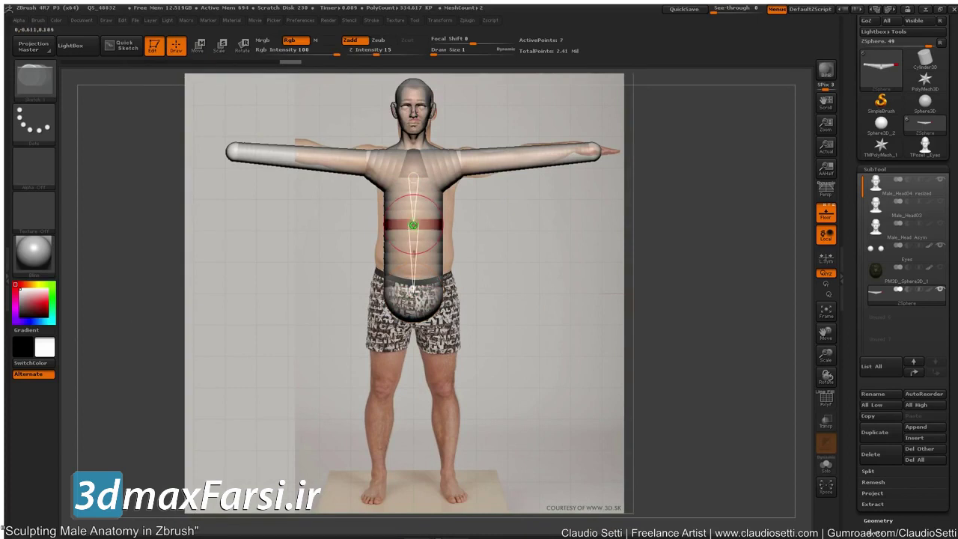
pyautogui.press('e')
pyautogui.moveTo(413, 224); pyautogui.dragTo(415, 278)
pyautogui.moveTo(412, 166); pyautogui.dragTo(415, 197)
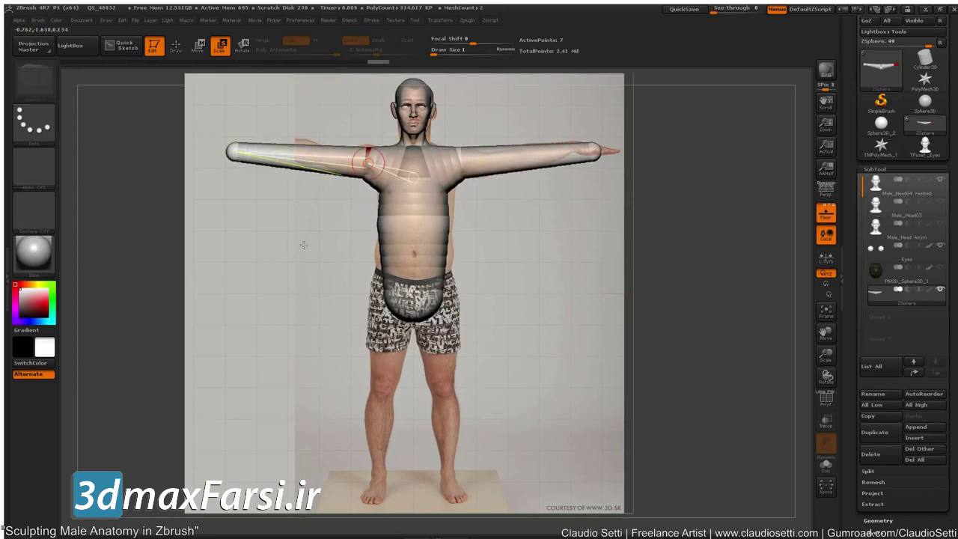
# Insert mirrored ZSpheres at the elbows and forearms and scale the arm spheres so they taper toward the wrists
pyautogui.press('q')
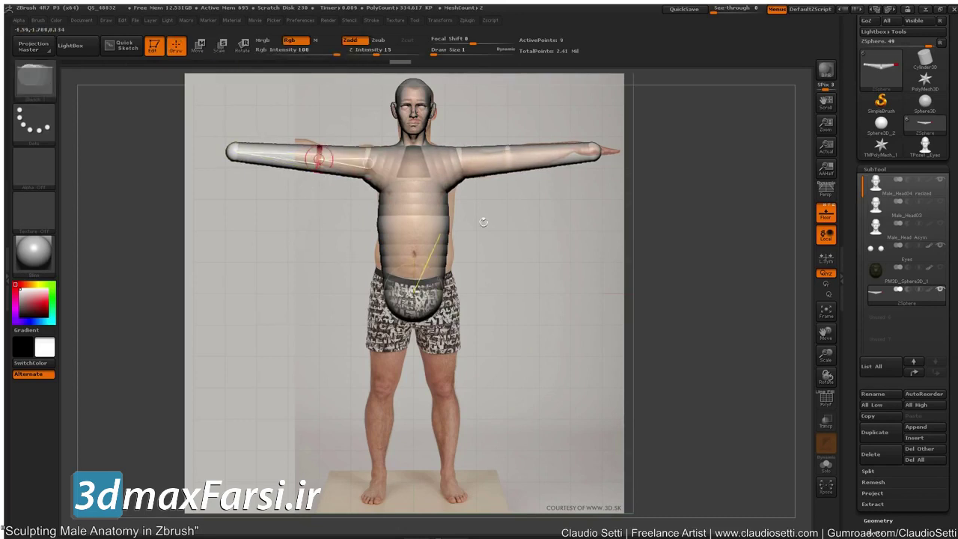
pyautogui.press('e')
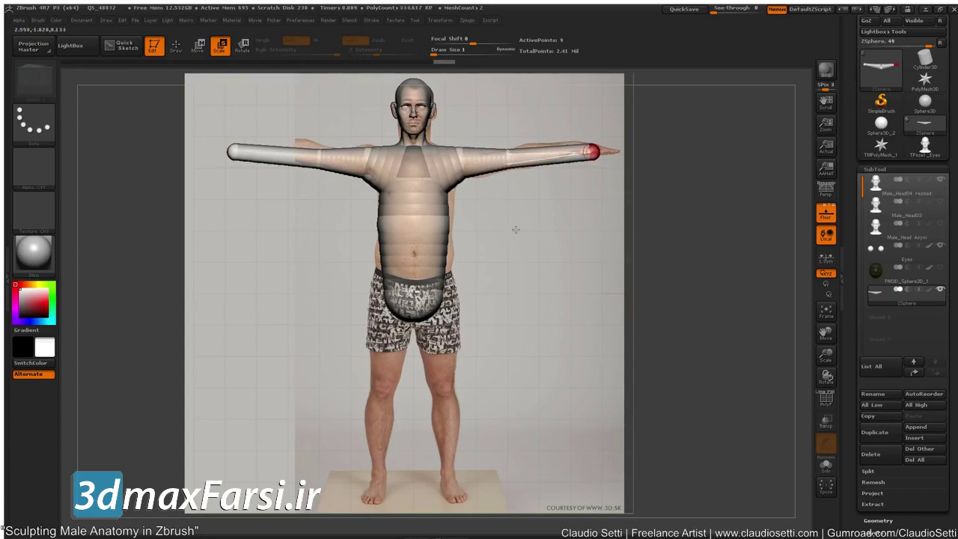
pyautogui.press('q')
pyautogui.click(534, 156)
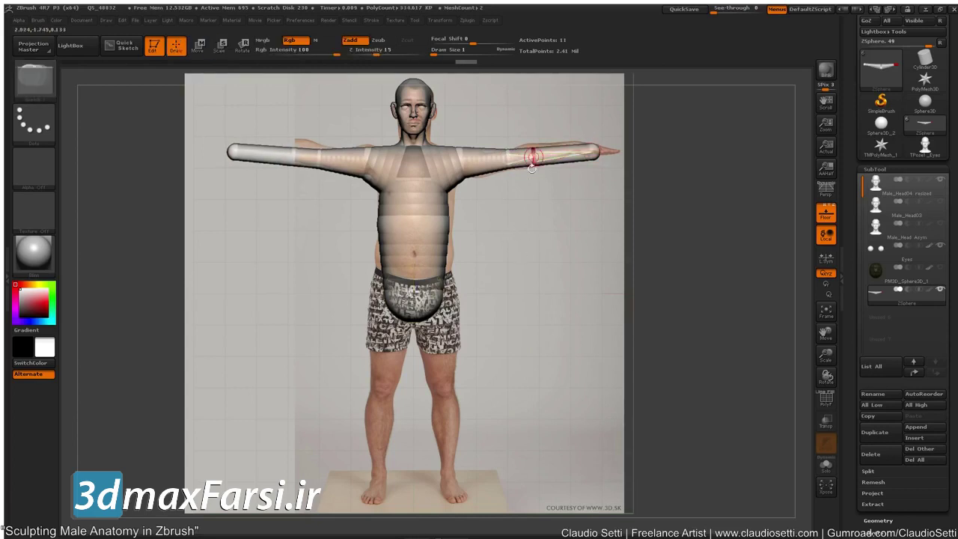
pyautogui.press('e')
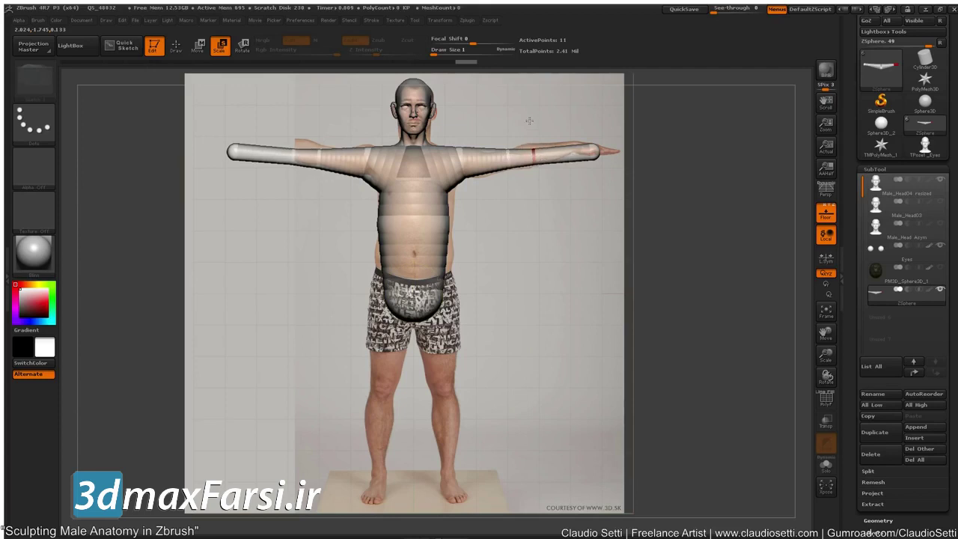
pyautogui.moveTo(545, 234); pyautogui.dragTo(547, 309)
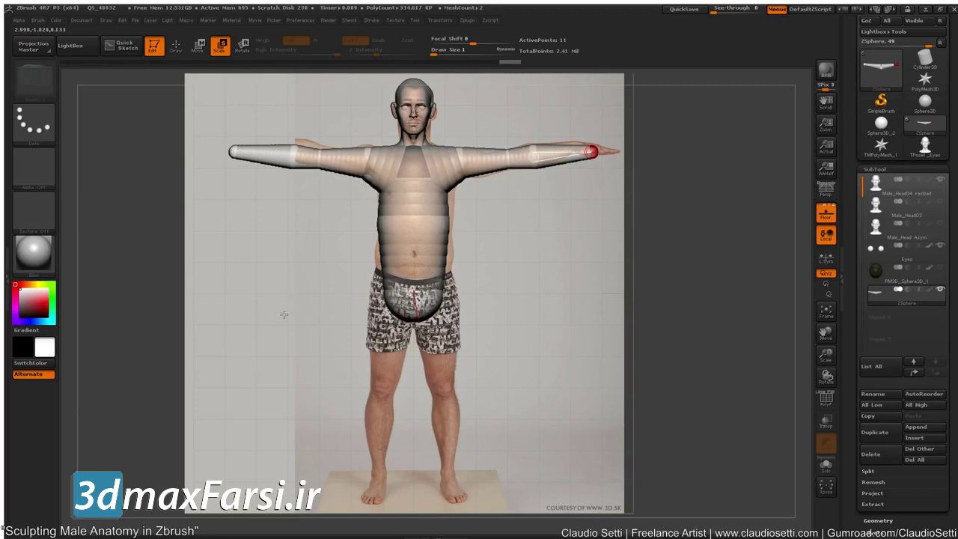
# Add a mirrored pair of hip ZSpheres and another pair for the legs, and pull the leg ends down to the feet
pyautogui.press('q')
pyautogui.moveTo(240, 365); pyautogui.dragTo(400, 355)
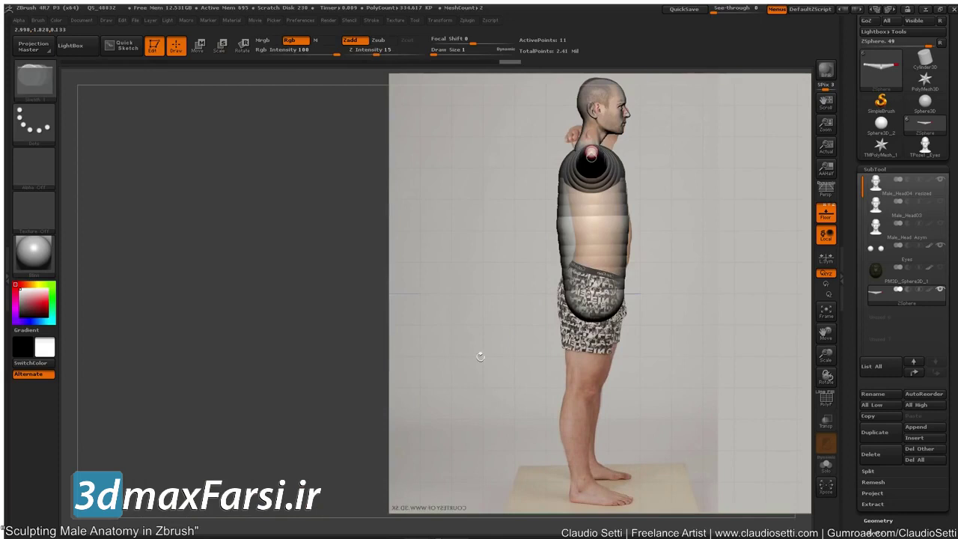
pyautogui.moveTo(440, 346); pyautogui.dragTo(570, 307)
pyautogui.moveTo(442, 305); pyautogui.dragTo(175, 201)
pyautogui.press('w')
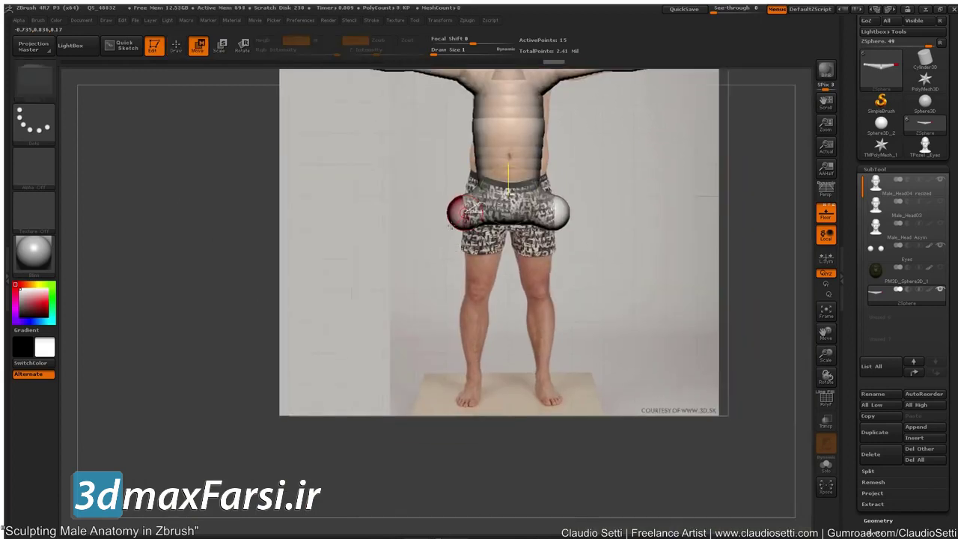
pyautogui.moveTo(470, 211); pyautogui.dragTo(471, 395)
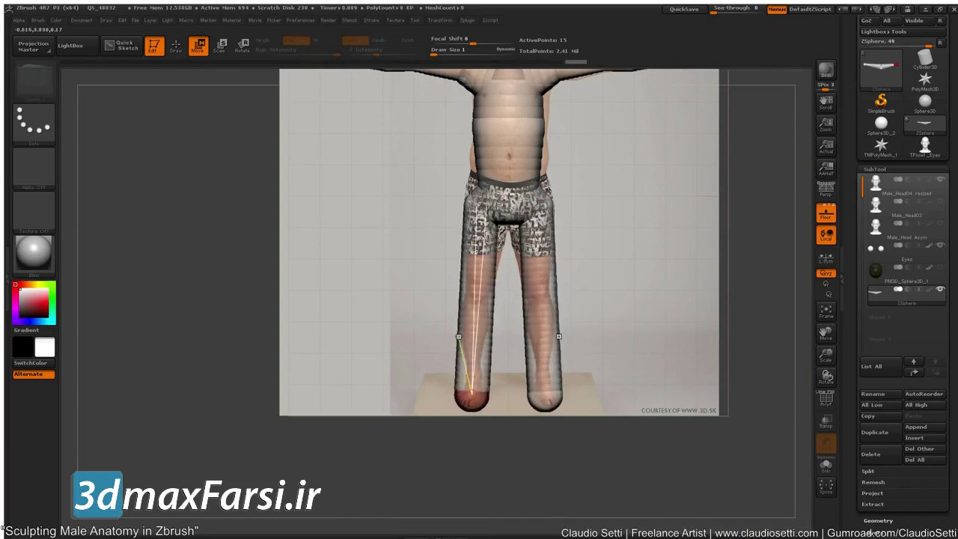
# Scale down the ankle and hip ZSpheres to slim the legs and move the hip joints up to the waistband
pyautogui.press('e')
pyautogui.moveTo(467, 351); pyautogui.dragTo(462, 255)
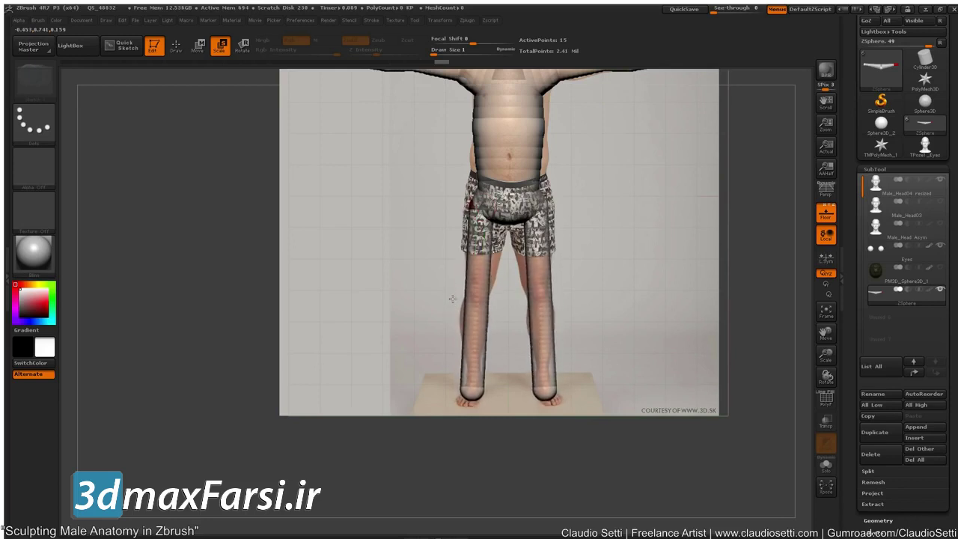
pyautogui.press('w')
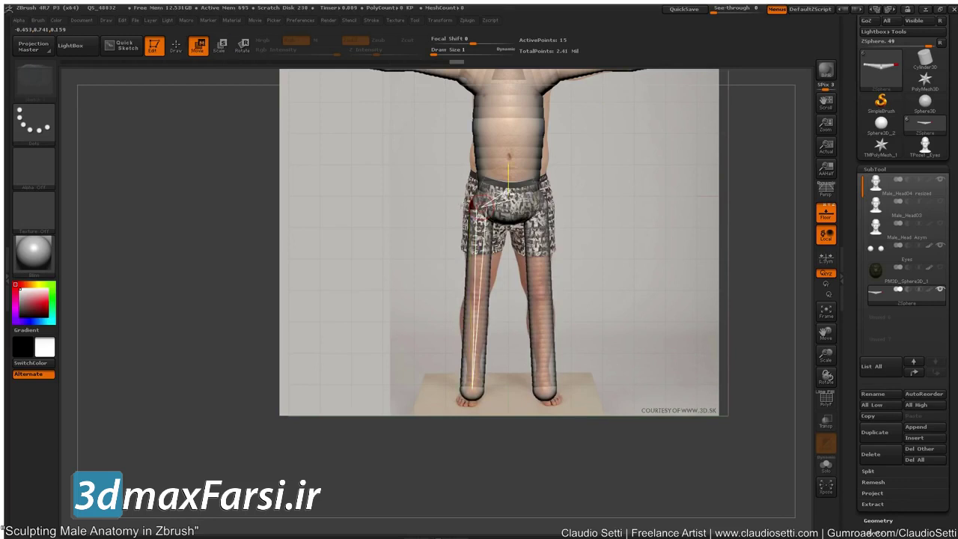
pyautogui.moveTo(471, 204); pyautogui.dragTo(465, 180)
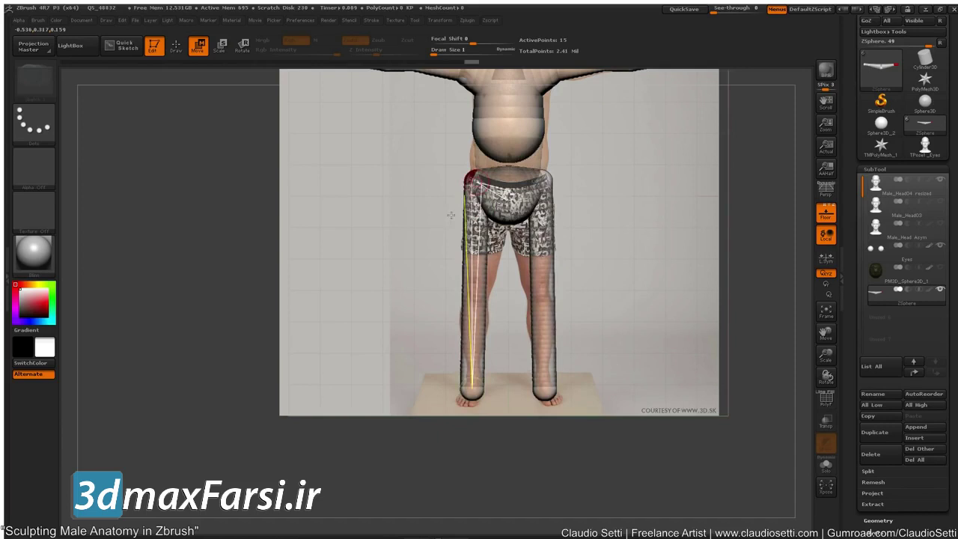
# Hide the floor reference images and move the hip ZSpheres slightly outward and down beside the pelvis to reconnect the torso
pyautogui.hotkey('shift', 'p')
pyautogui.keyDown('alt'); pyautogui.moveTo(343, 283); pyautogui.dragTo(250, 412); pyautogui.keyUp('alt')
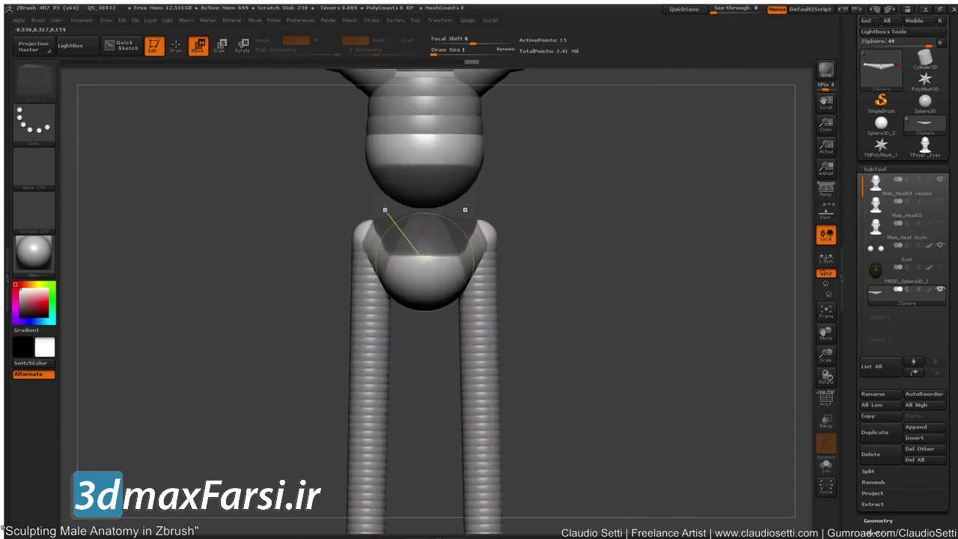
pyautogui.moveTo(360, 236)
pyautogui.mouseDown()
pyautogui.moveTo(359, 247)
pyautogui.moveTo(357, 224)
pyautogui.moveTo(354, 238)
pyautogui.mouseUp()
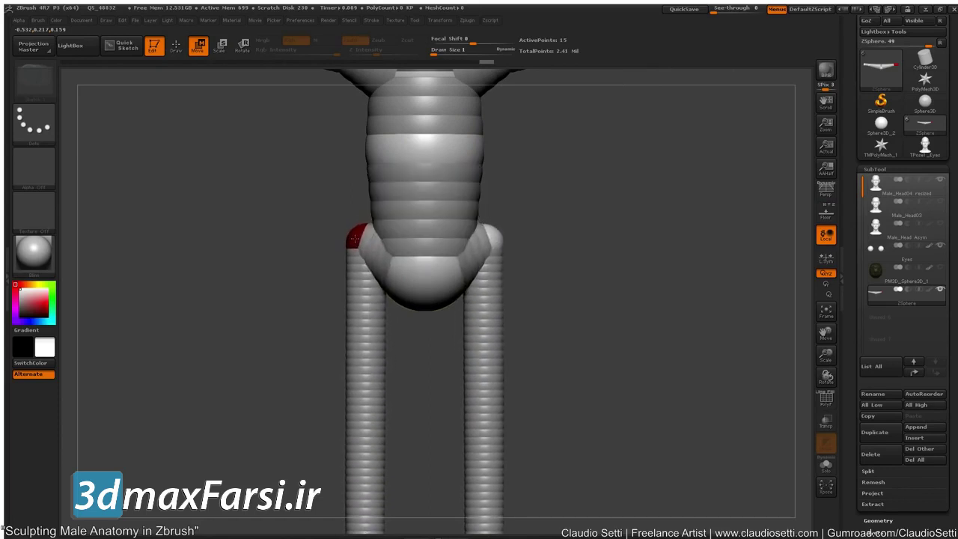
pyautogui.moveTo(275, 267); pyautogui.dragTo(233, 270)
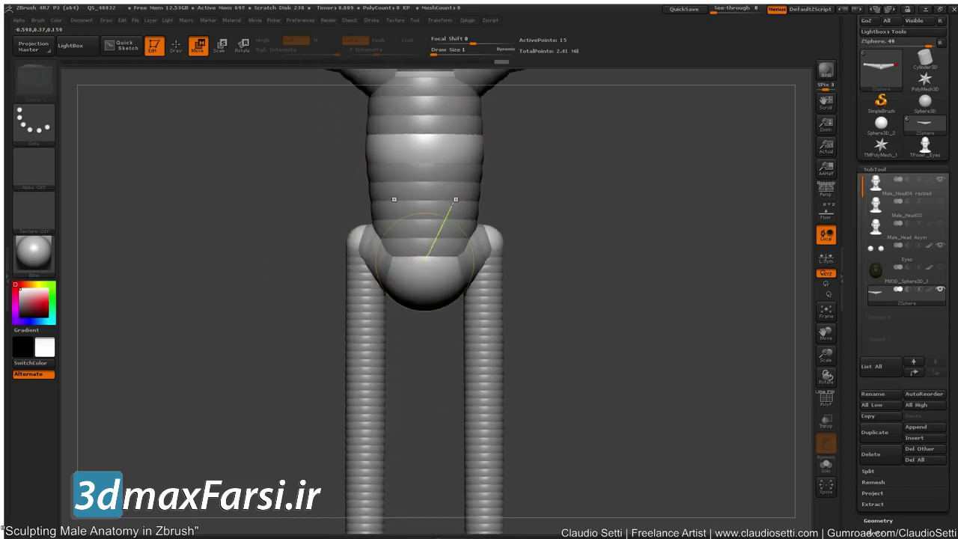
# Show the floor reference images again and adjust the hip and mid-torso ZSpheres to fit the front photo
pyautogui.hotkey('shift', 'p')
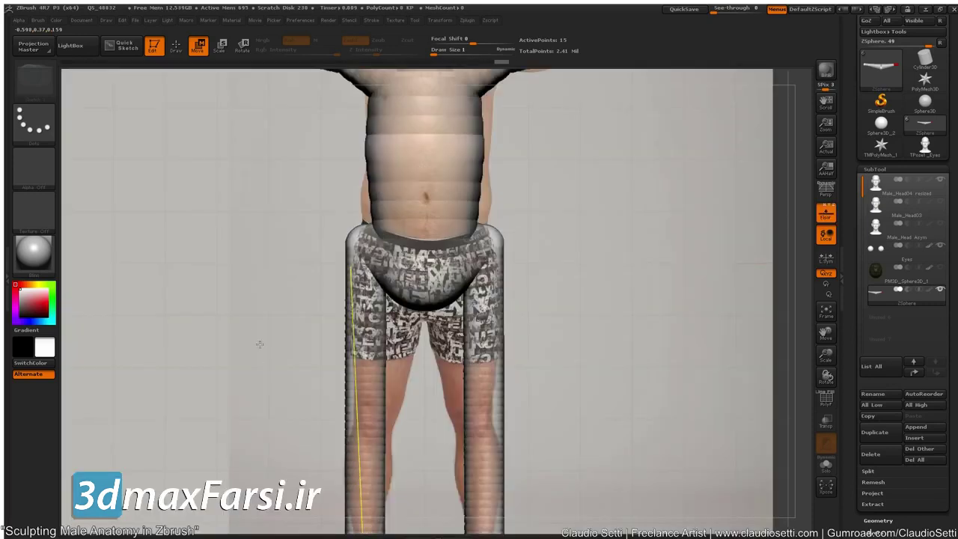
pyautogui.keyDown('alt'); pyautogui.moveTo(258, 348); pyautogui.dragTo(325, 250); pyautogui.keyUp('alt')
pyautogui.moveTo(352, 179); pyautogui.dragTo(357, 195)
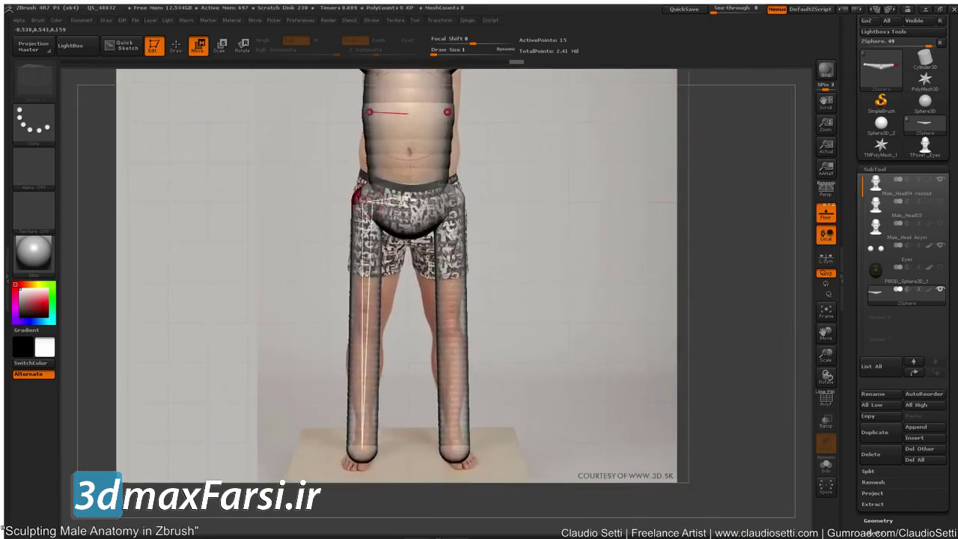
pyautogui.moveTo(408, 113); pyautogui.dragTo(408, 96)
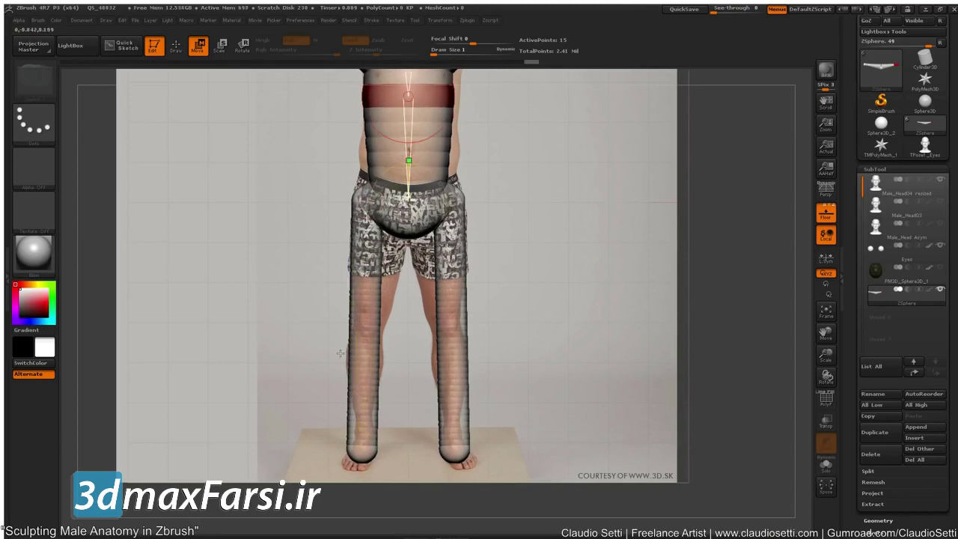
# Insert mirrored ZSpheres at the knees and mid-thighs, then enlarge the thigh ZSpheres and move them slightly down to match the front reference
pyautogui.press('q')
pyautogui.click(363, 327)
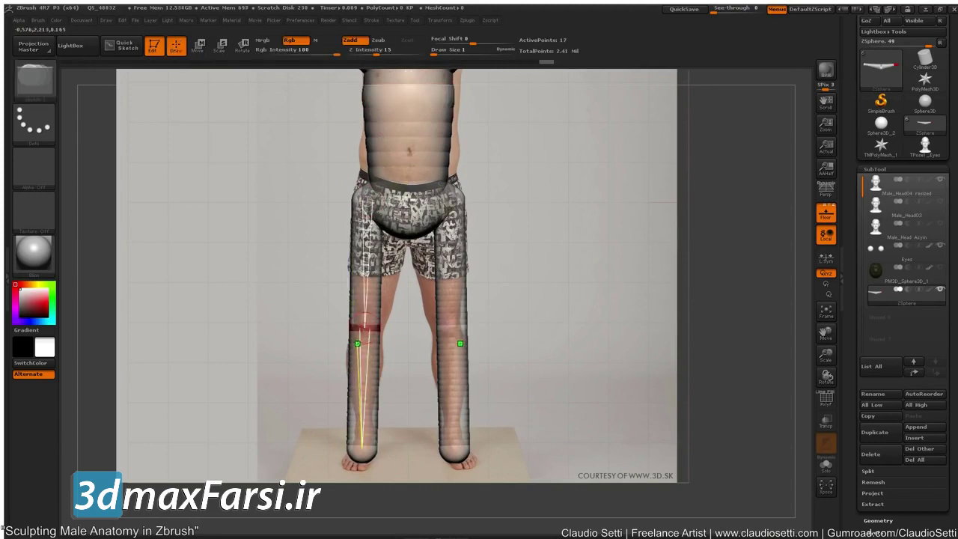
pyautogui.click(364, 269)
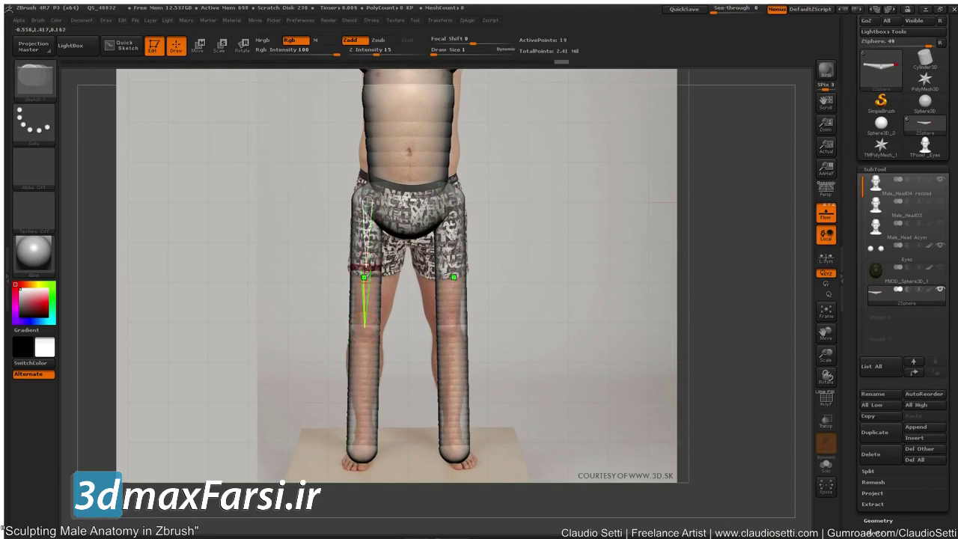
pyautogui.press('e')
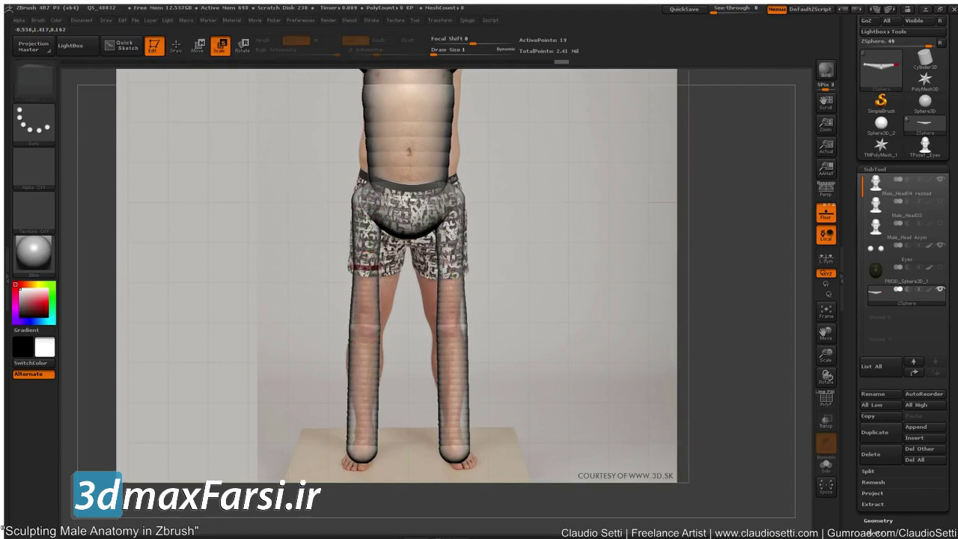
pyautogui.moveTo(382, 377); pyautogui.dragTo(380, 416)
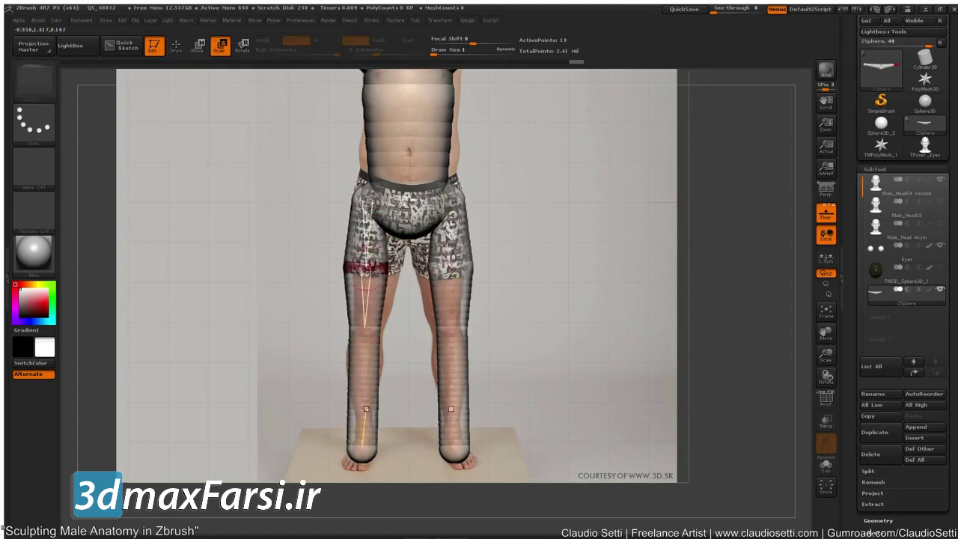
pyautogui.press('w')
pyautogui.moveTo(360, 265); pyautogui.dragTo(360, 278)
# Insert mirrored calf ZSpheres just below the knees and scale down the ankle ZSpheres to taper the lower legs
pyautogui.keyDown('alt'); pyautogui.moveTo(278, 428); pyautogui.dragTo(306, 324); pyautogui.keyUp('alt')
pyautogui.press('q')
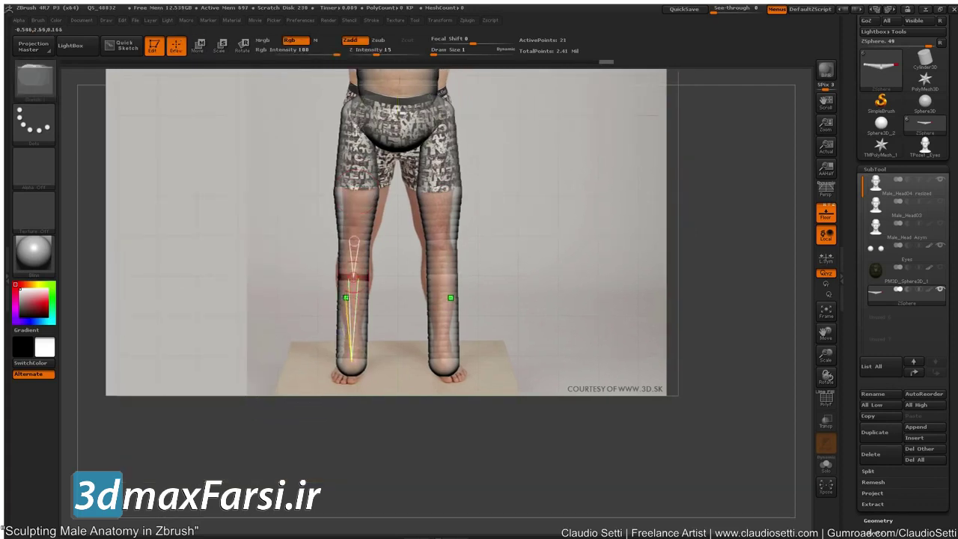
pyautogui.press('e')
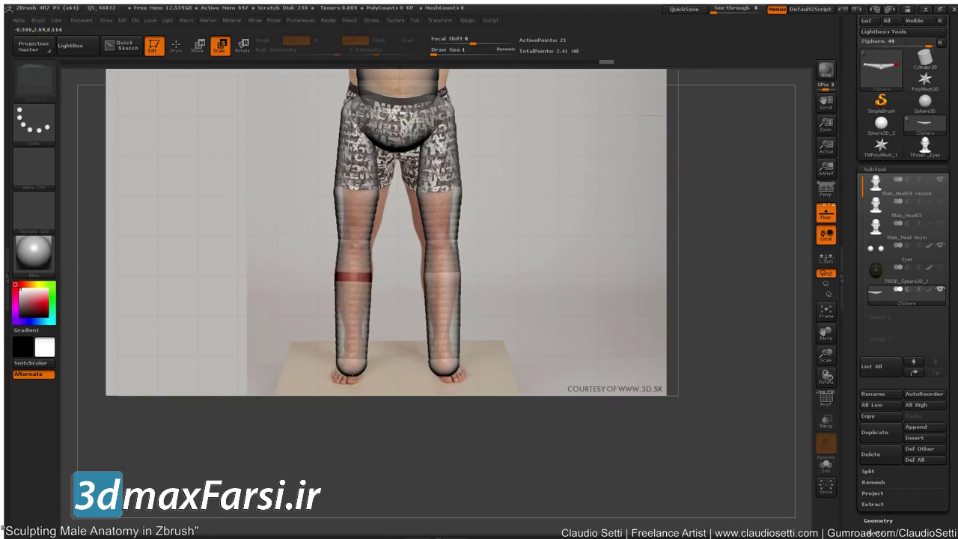
pyautogui.moveTo(350, 364); pyautogui.dragTo(350, 254)
# Add a mirrored pair of foot ZSpheres on the front of the ankles
pyautogui.moveTo(179, 263); pyautogui.dragTo(273, 264)
pyautogui.moveTo(267, 355); pyautogui.dragTo(206, 341)
pyautogui.keyDown('alt'); pyautogui.moveTo(204, 308); pyautogui.dragTo(205, 332); pyautogui.keyUp('alt')
pyautogui.moveTo(230, 375)
pyautogui.keyDown('alt'); pyautogui.mouseDown()
pyautogui.moveTo(237, 330)
pyautogui.moveTo(241, 419)
pyautogui.mouseUp(); pyautogui.keyUp('alt')
pyautogui.press('q')
pyautogui.moveTo(365, 362); pyautogui.dragTo(376, 371)
pyautogui.moveTo(269, 367); pyautogui.dragTo(305, 364)
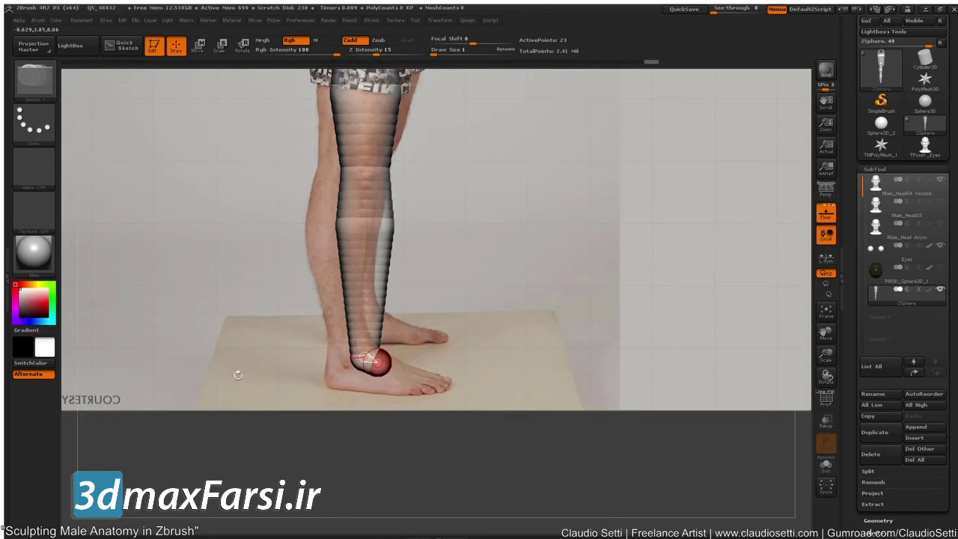
# Rotate the thigh, knee and lower-leg segments in an orthographic side view so the legs follow the reference leg's bend
pyautogui.keyDown('alt'); pyautogui.moveTo(223, 335); pyautogui.dragTo(238, 402); pyautogui.keyUp('alt')
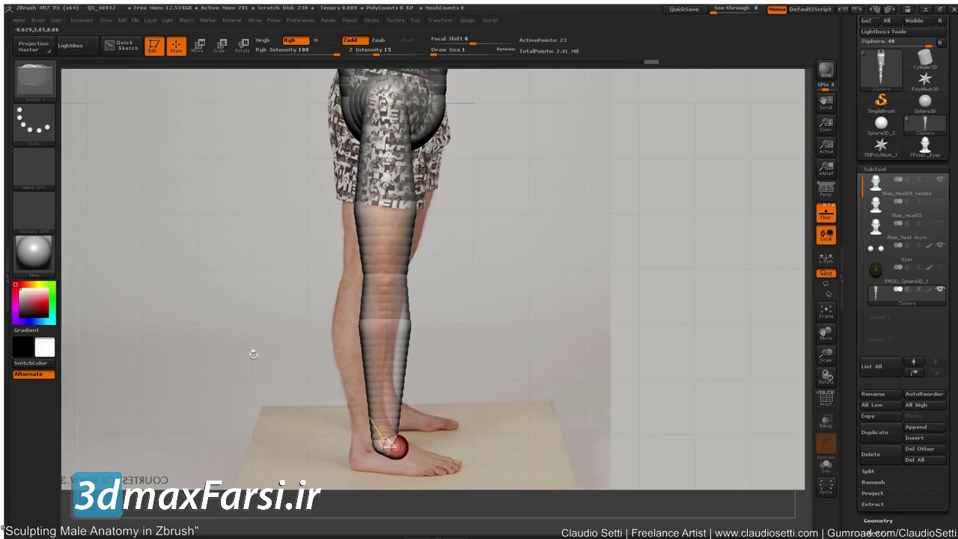
pyautogui.press('p')
pyautogui.keyDown('alt'); pyautogui.moveTo(223, 381); pyautogui.dragTo(226, 271); pyautogui.keyUp('alt')
pyautogui.moveTo(237, 365); pyautogui.dragTo(189, 377)
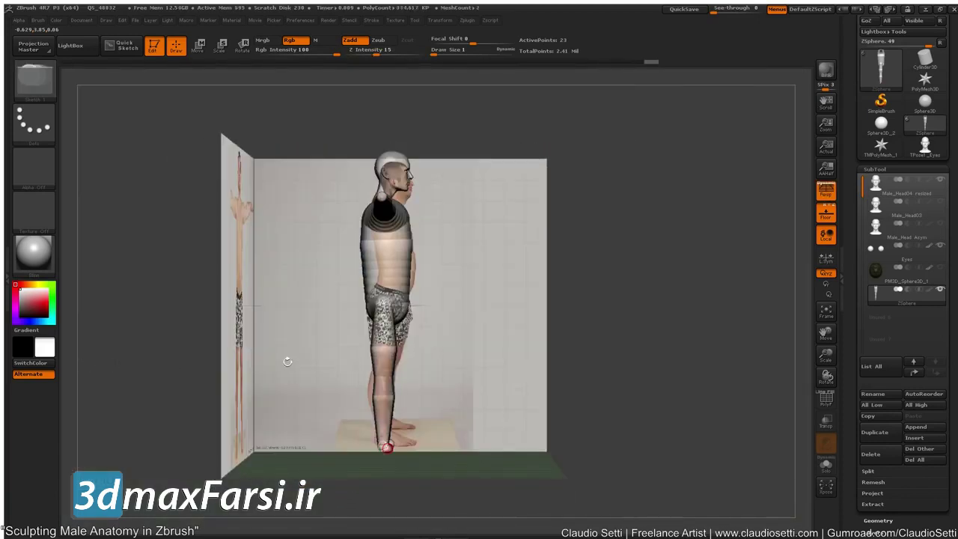
pyautogui.press('p')
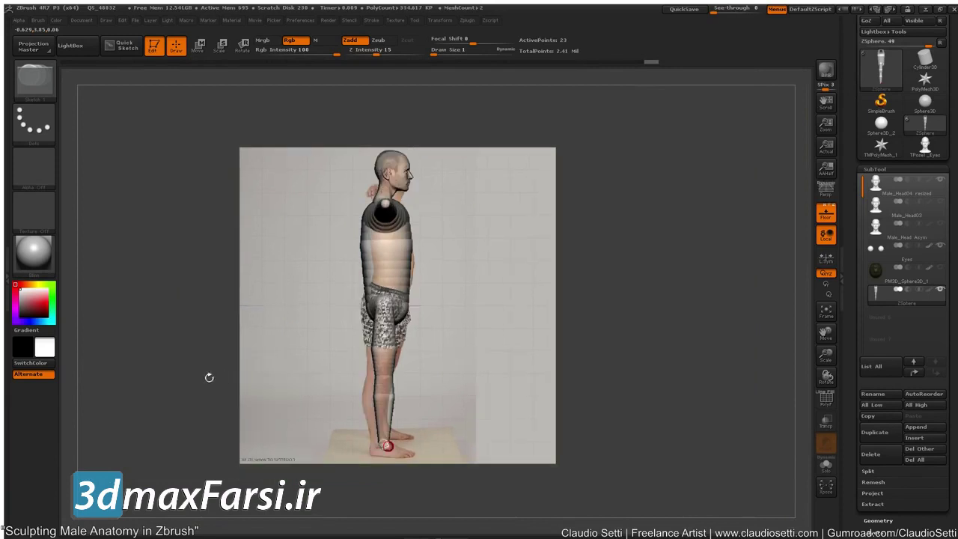
pyautogui.keyDown('alt'); pyautogui.moveTo(166, 328); pyautogui.dragTo(231, 377); pyautogui.keyUp('alt')
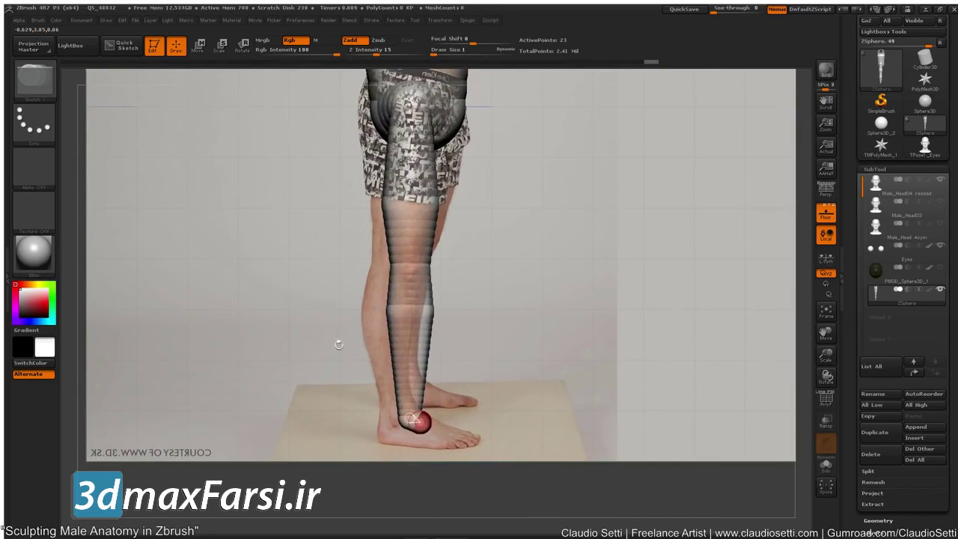
pyautogui.press('r')
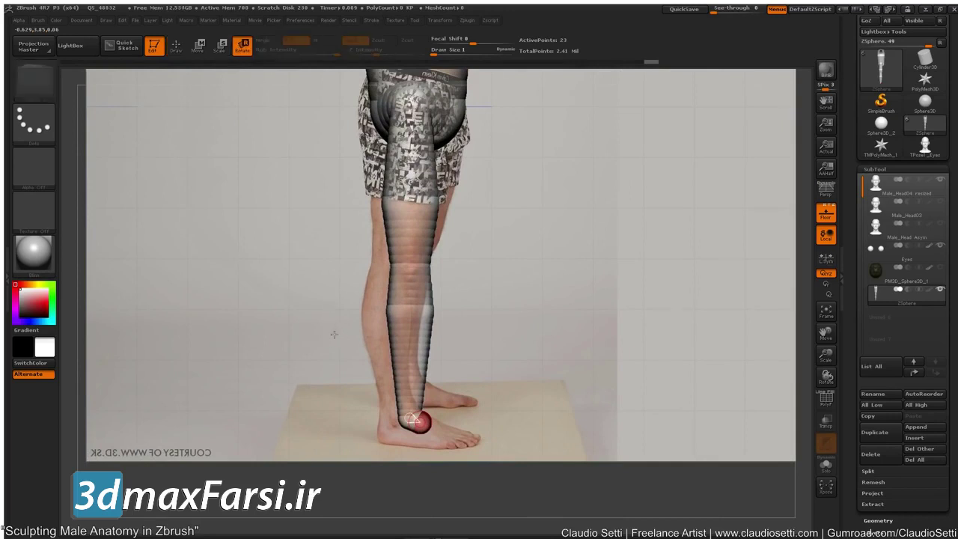
pyautogui.moveTo(408, 200); pyautogui.dragTo(396, 203)
pyautogui.moveTo(397, 258); pyautogui.dragTo(390, 262)
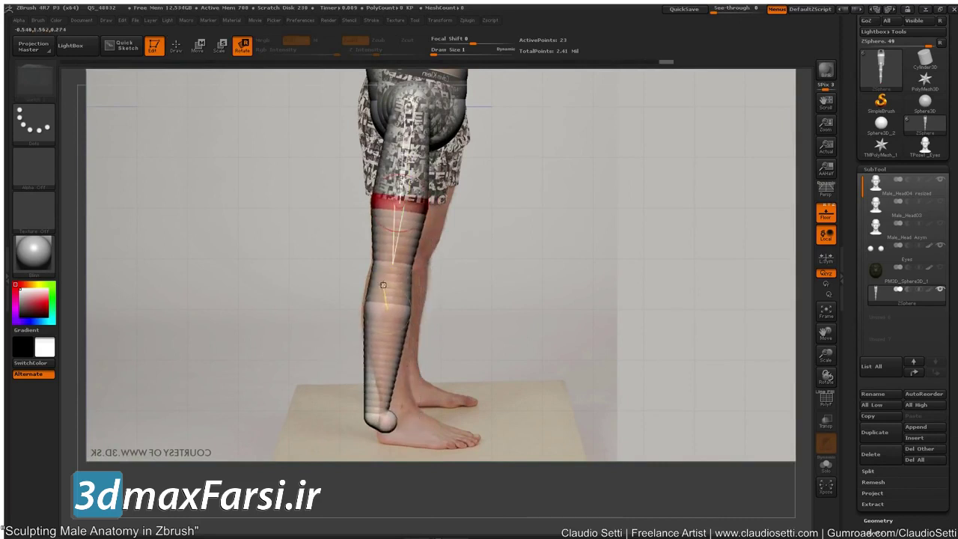
pyautogui.moveTo(377, 364); pyautogui.dragTo(395, 367)
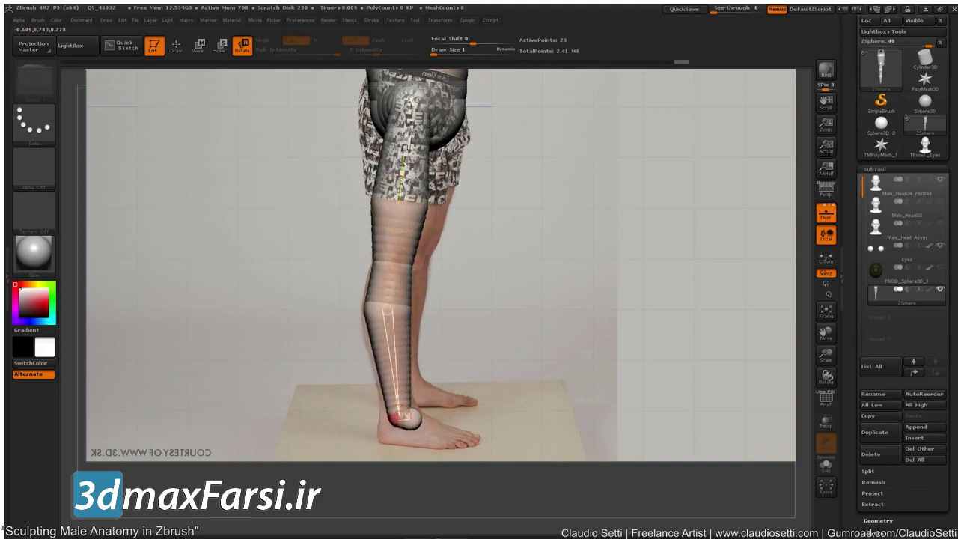
# Try rotating the mid-torso ZSphere in side view to match the reference's posture, and undo the rotation
pyautogui.keyDown('alt'); pyautogui.moveTo(249, 187); pyautogui.dragTo(256, 344); pyautogui.keyUp('alt')
pyautogui.moveTo(385, 169)
pyautogui.mouseDown()
pyautogui.moveTo(394, 168)
pyautogui.moveTo(381, 171)
pyautogui.mouseUp()
pyautogui.keyDown('alt'); pyautogui.moveTo(210, 149); pyautogui.dragTo(213, 262); pyautogui.keyUp('alt')
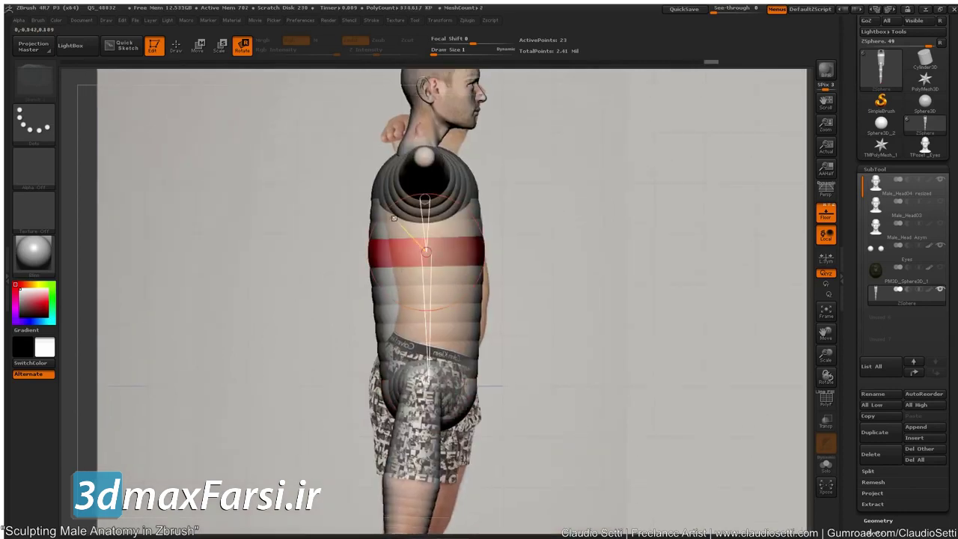
pyautogui.moveTo(428, 253)
pyautogui.mouseDown()
pyautogui.moveTo(450, 237)
pyautogui.moveTo(421, 251)
pyautogui.mouseUp()
pyautogui.keyDown('alt'); pyautogui.moveTo(248, 329); pyautogui.dragTo(249, 329); pyautogui.keyUp('alt')
pyautogui.press('-')
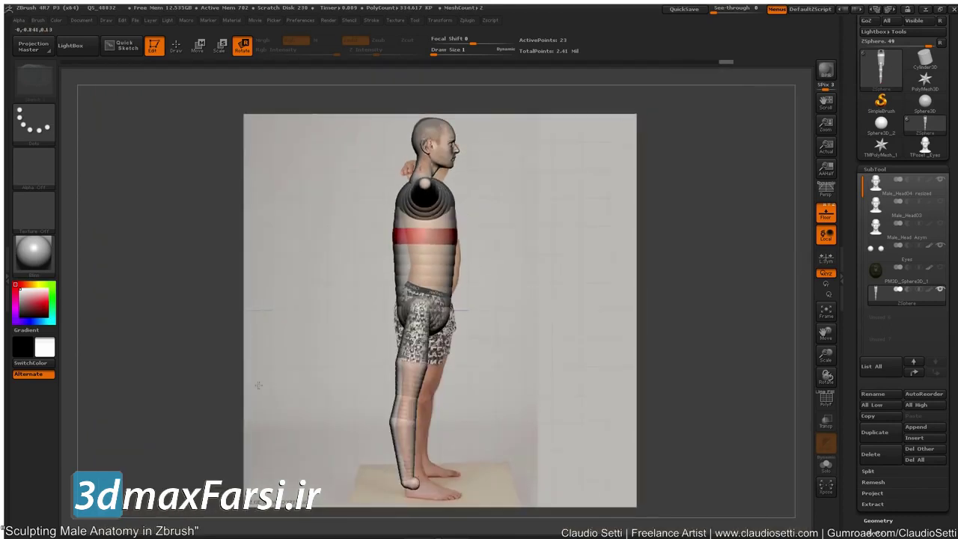
pyautogui.hotkey('ctrl', 'z')
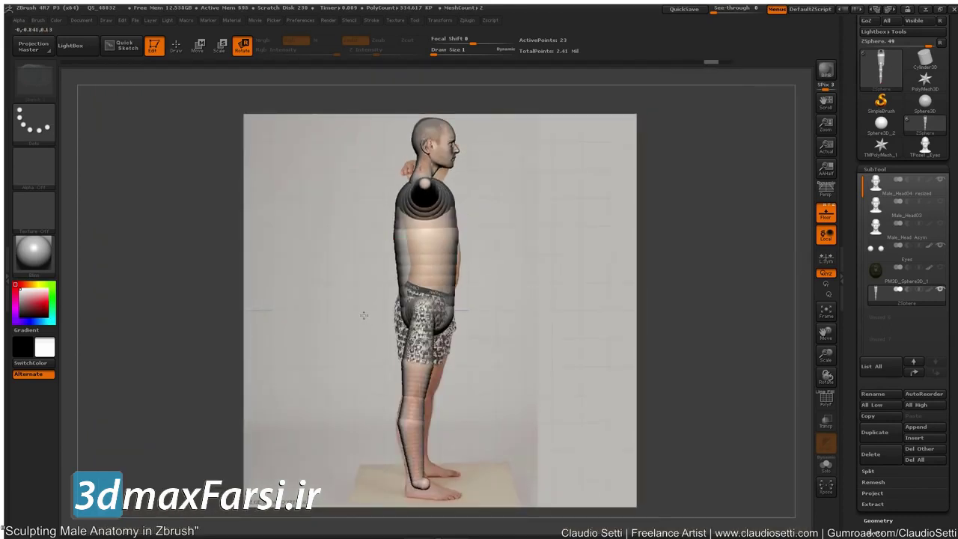
# Move the mid-torso ZSphere forward in side view and scale down the torso to follow the reference profile
pyautogui.press('w')
pyautogui.moveTo(410, 236); pyautogui.dragTo(409, 239)
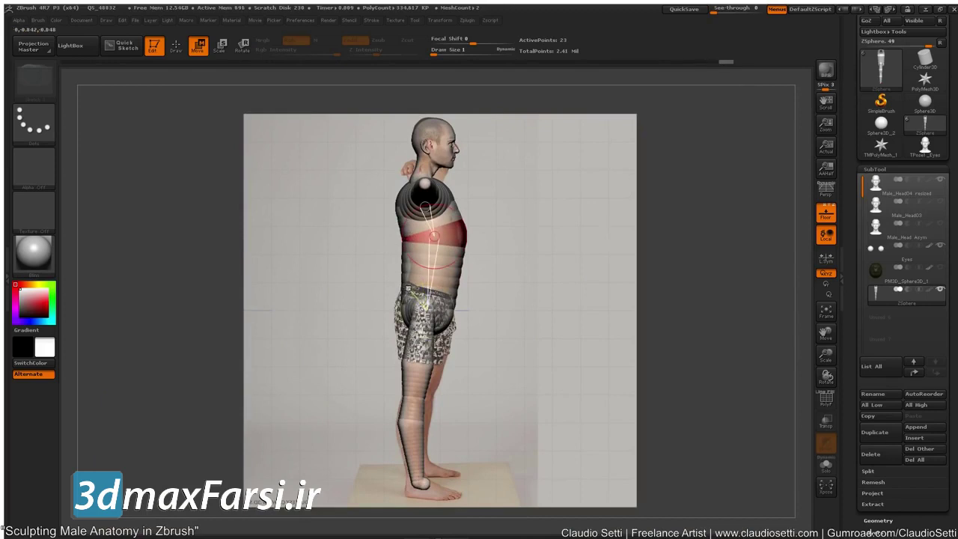
pyautogui.press('e')
pyautogui.moveTo(430, 236); pyautogui.dragTo(415, 238)
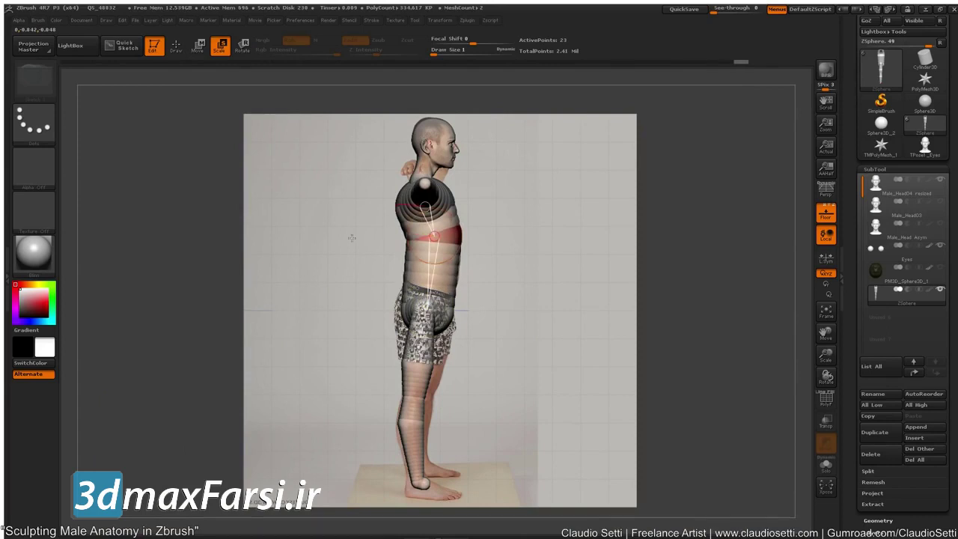
pyautogui.moveTo(352, 238); pyautogui.dragTo(298, 239)
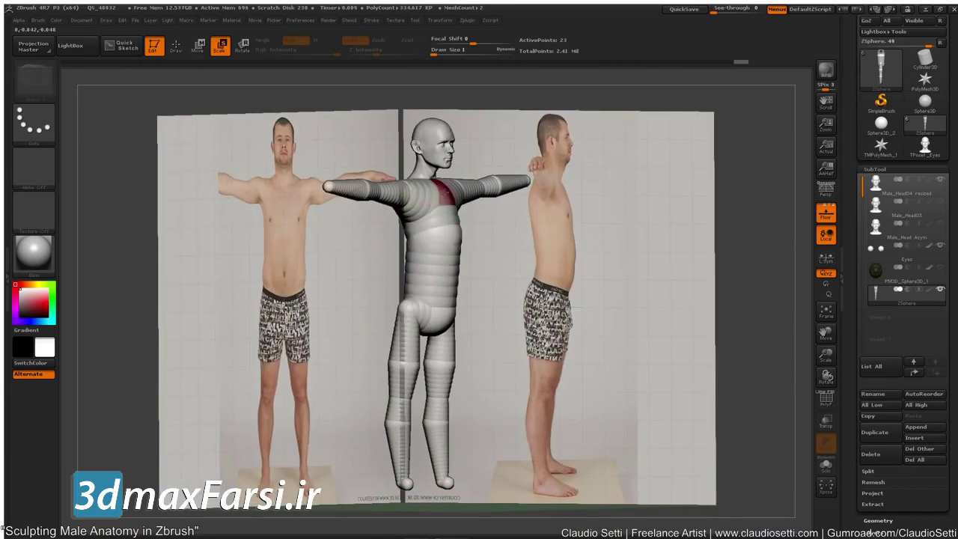
pyautogui.moveTo(246, 356); pyautogui.dragTo(292, 358)
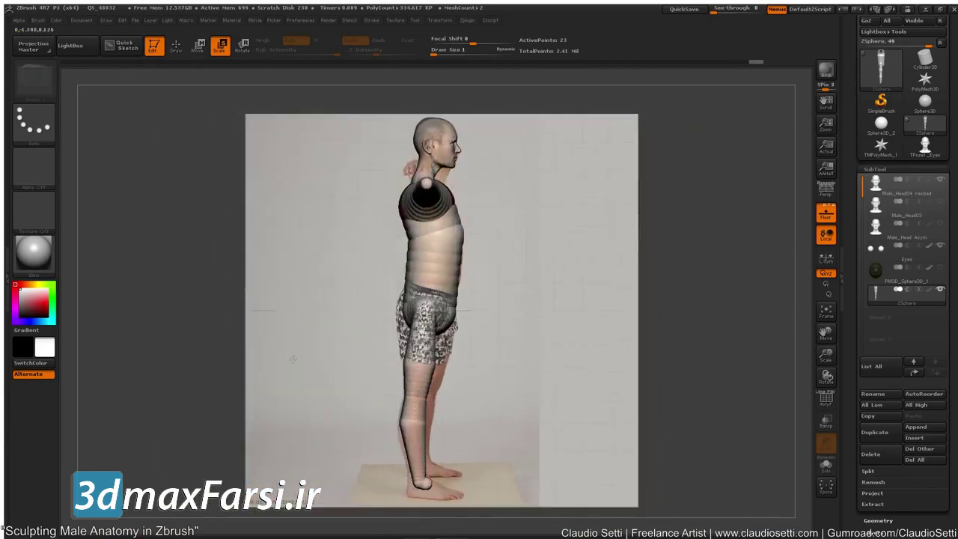
# Move the foot ZSpheres forward from the ankles to the toes of the reference feet in side view
pyautogui.keyDown('alt'); pyautogui.moveTo(233, 412); pyautogui.dragTo(267, 377); pyautogui.keyUp('alt')
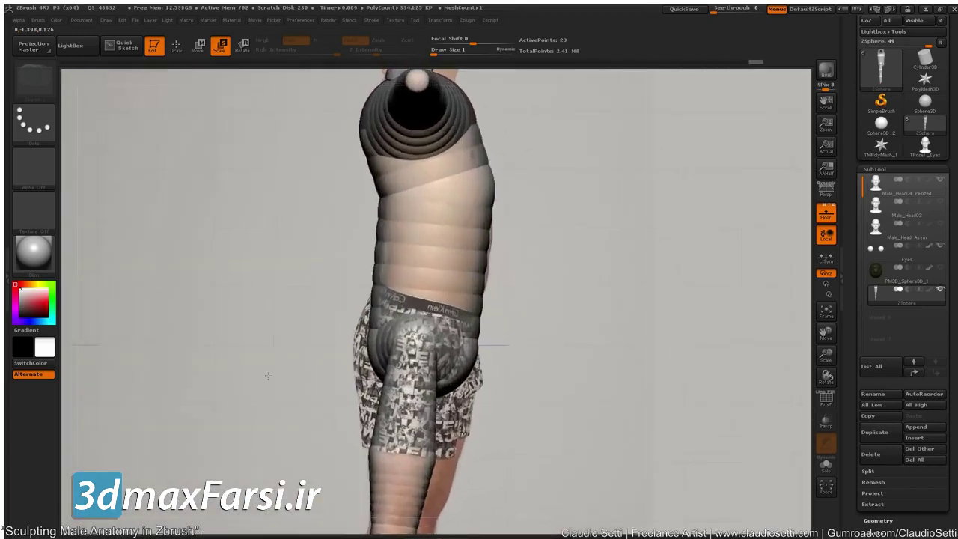
pyautogui.keyDown('alt'); pyautogui.moveTo(226, 456); pyautogui.dragTo(276, 306); pyautogui.keyUp('alt')
pyautogui.moveTo(300, 342); pyautogui.dragTo(214, 365)
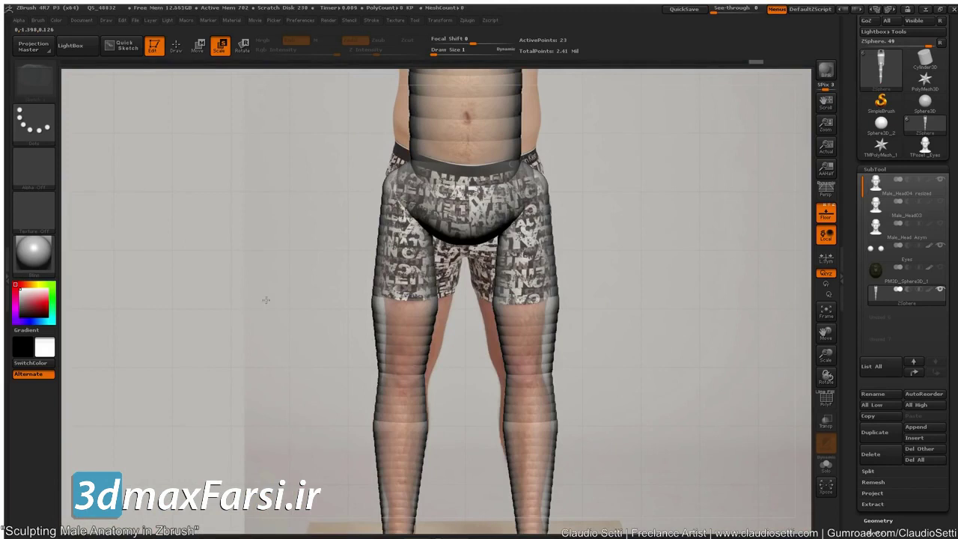
pyautogui.keyDown('alt'); pyautogui.moveTo(254, 385); pyautogui.dragTo(255, 357); pyautogui.keyUp('alt')
pyautogui.moveTo(217, 384)
pyautogui.keyDown('alt'); pyautogui.mouseDown()
pyautogui.moveTo(232, 400)
pyautogui.moveTo(232, 427)
pyautogui.moveTo(244, 342)
pyautogui.moveTo(227, 376)
pyautogui.mouseUp(); pyautogui.keyUp('alt')
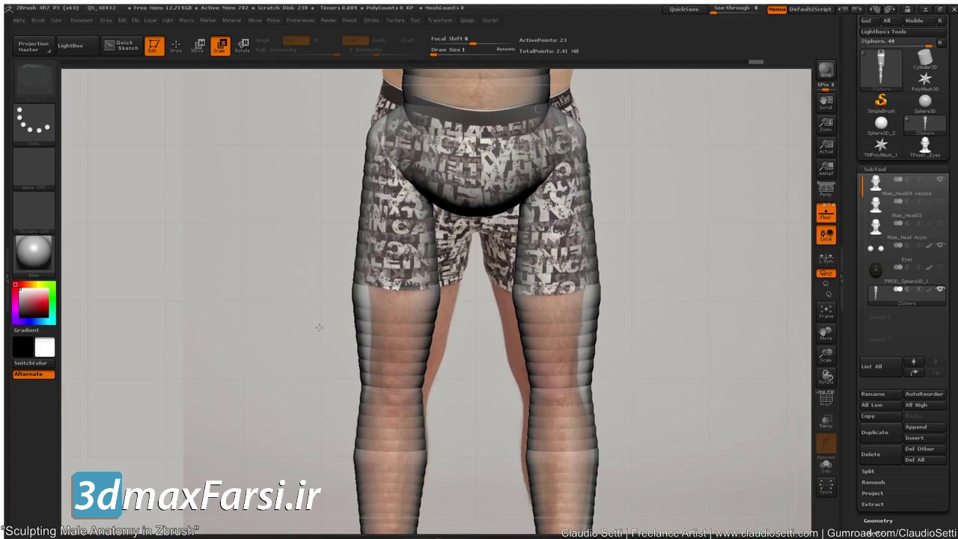
pyautogui.keyDown('alt'); pyautogui.moveTo(265, 409); pyautogui.dragTo(254, 356); pyautogui.keyUp('alt')
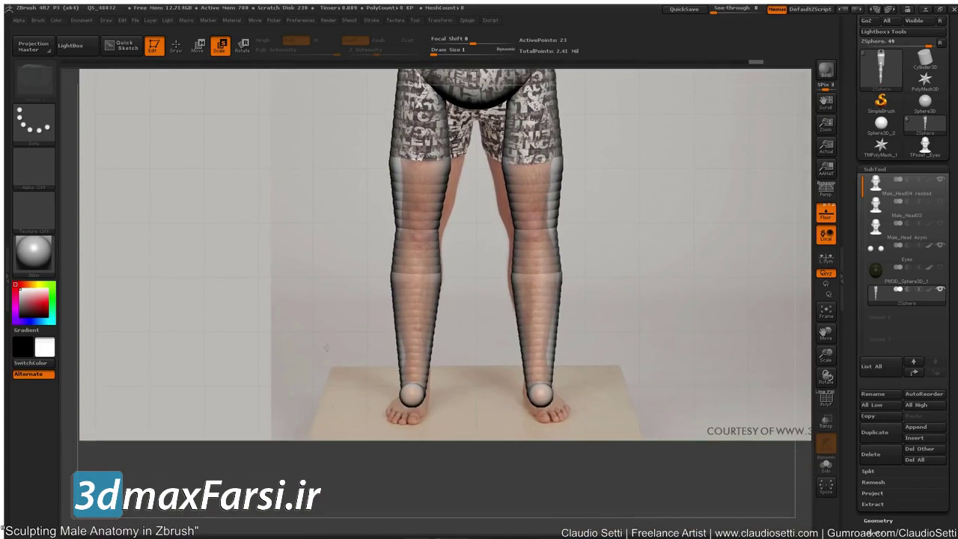
pyautogui.moveTo(301, 393); pyautogui.dragTo(348, 392)
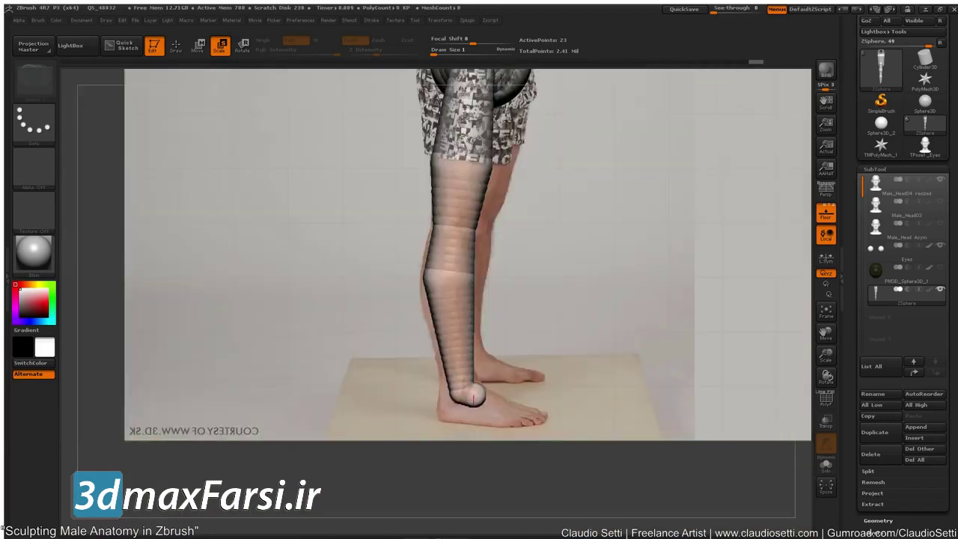
pyautogui.press('w')
pyautogui.moveTo(475, 397); pyautogui.dragTo(528, 396)
pyautogui.moveTo(311, 364); pyautogui.dragTo(263, 364)
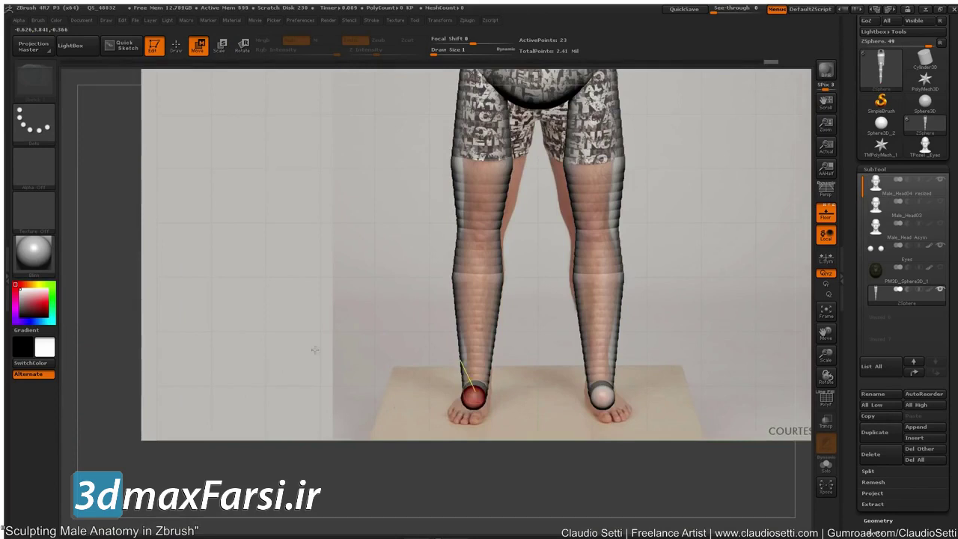
# Add five small mirrored ZSpheres around the end of each wrist as starting points for the fingers
pyautogui.keyDown('alt'); pyautogui.moveTo(292, 232); pyautogui.dragTo(244, 432); pyautogui.keyUp('alt')
pyautogui.keyDown('alt'); pyautogui.moveTo(288, 258); pyautogui.dragTo(276, 324); pyautogui.keyUp('alt')
pyautogui.keyDown('alt'); pyautogui.moveTo(668, 311); pyautogui.dragTo(407, 475); pyautogui.keyUp('alt')
pyautogui.keyDown('alt'); pyautogui.moveTo(569, 278); pyautogui.dragTo(394, 367); pyautogui.keyUp('alt')
pyautogui.keyDown('alt'); pyautogui.moveTo(355, 257); pyautogui.dragTo(341, 448); pyautogui.keyUp('alt')
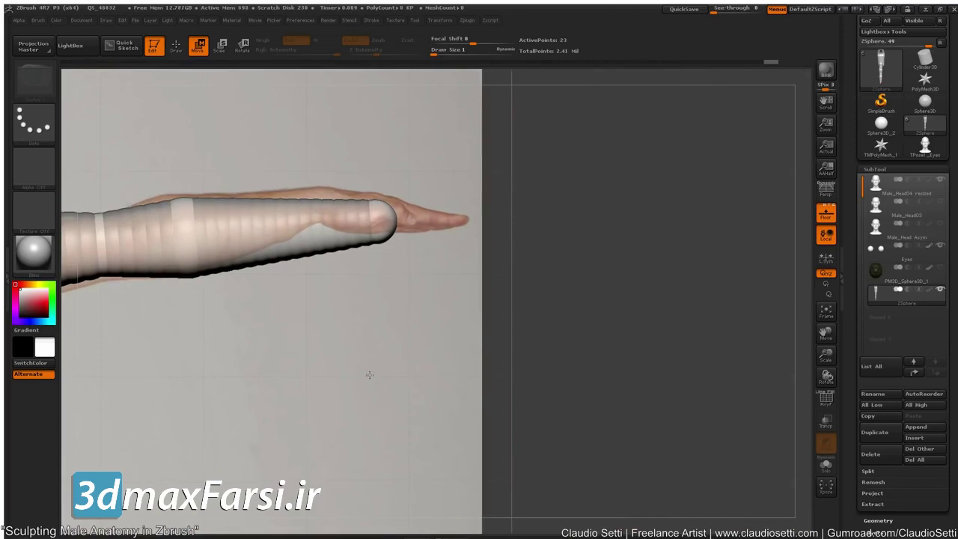
pyautogui.press('q')
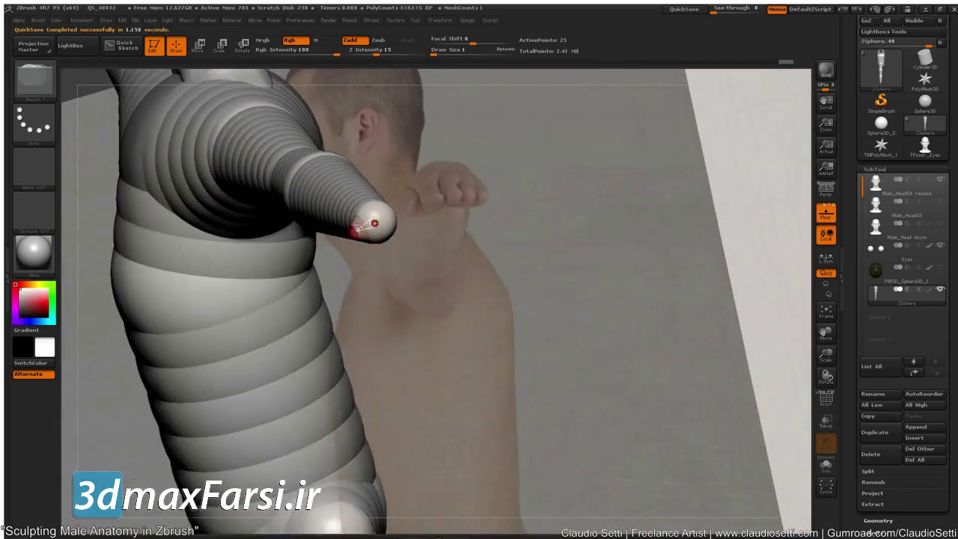
pyautogui.moveTo(417, 320); pyautogui.dragTo(359, 299)
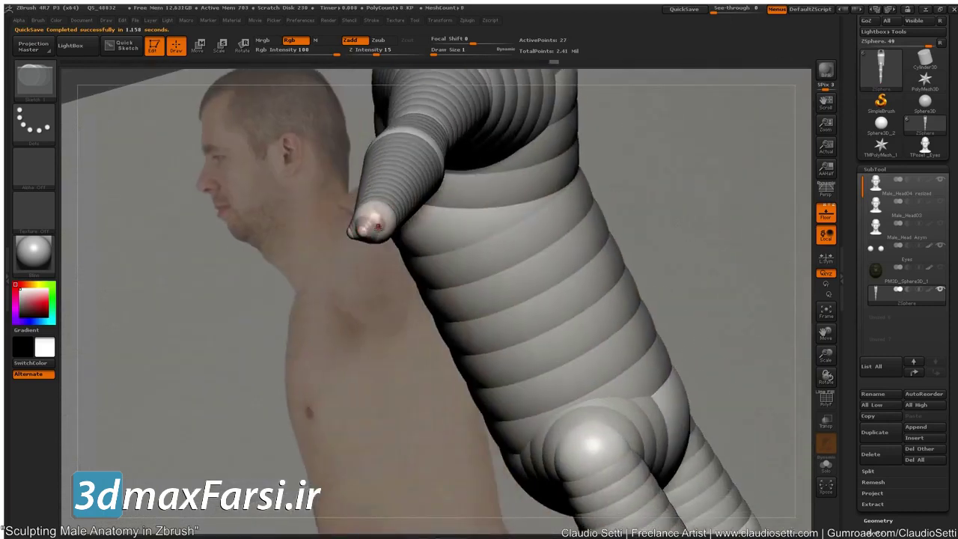
pyautogui.moveTo(273, 319); pyautogui.dragTo(228, 317)
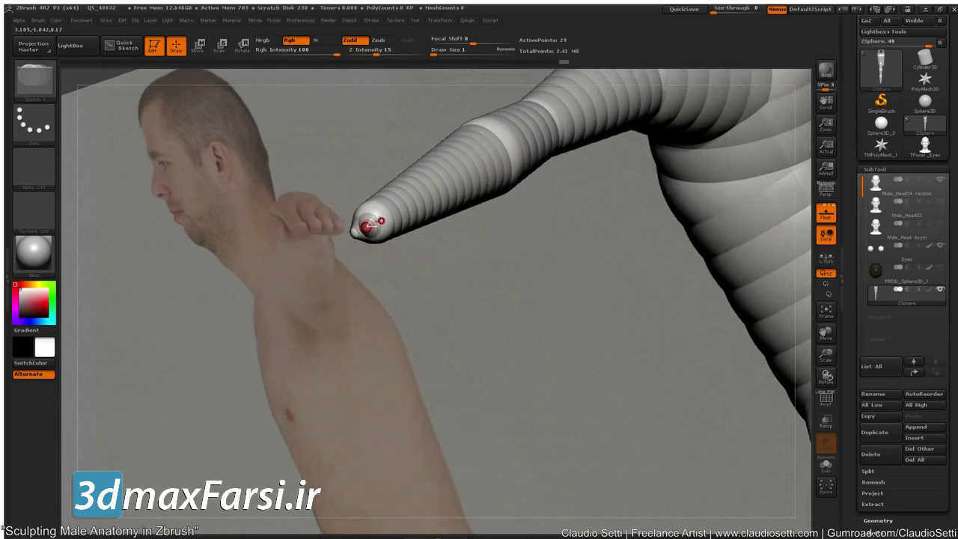
pyautogui.moveTo(226, 351); pyautogui.dragTo(165, 419)
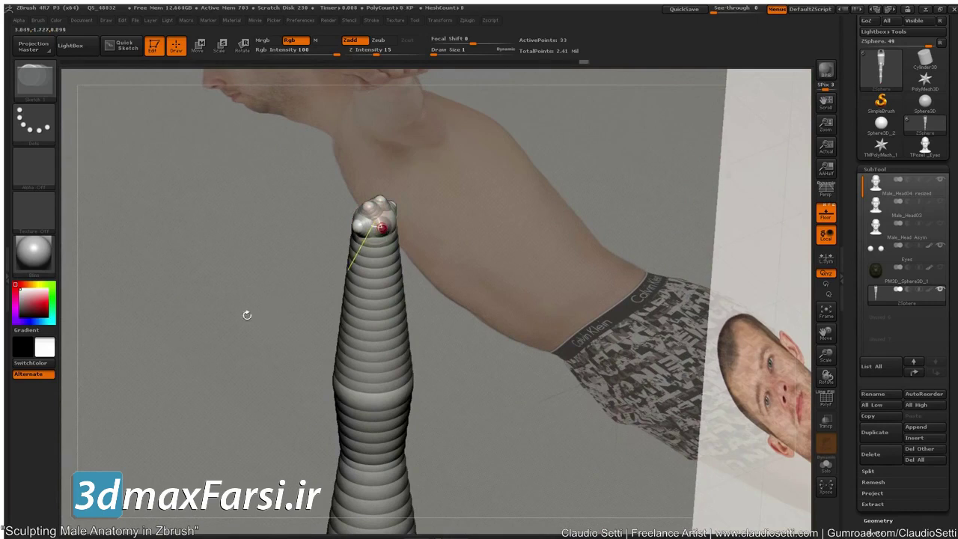
# Extend each of the five finger bases on the wrists with a second small mirrored ZSphere
pyautogui.keyDown('alt'); pyautogui.moveTo(231, 320); pyautogui.dragTo(196, 419); pyautogui.keyUp('alt')
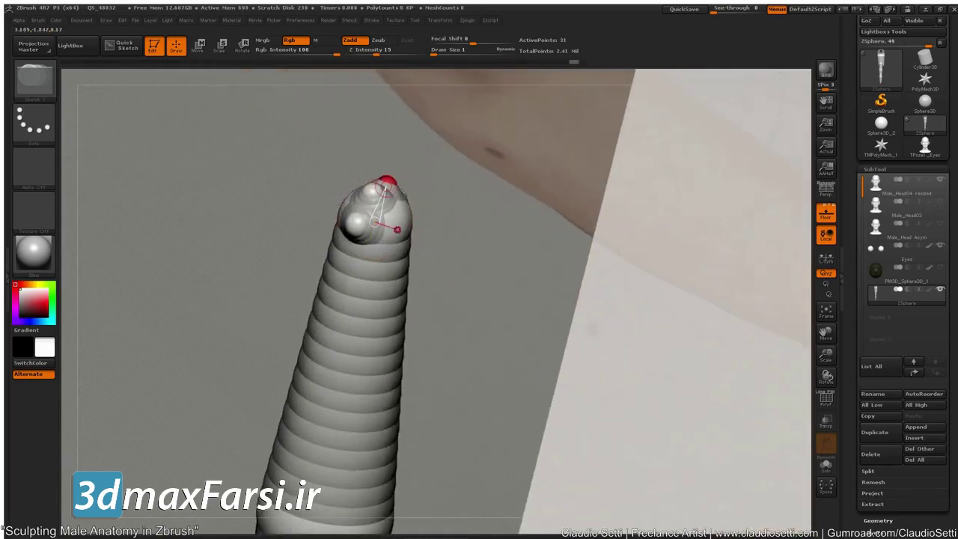
pyautogui.click(399, 234)
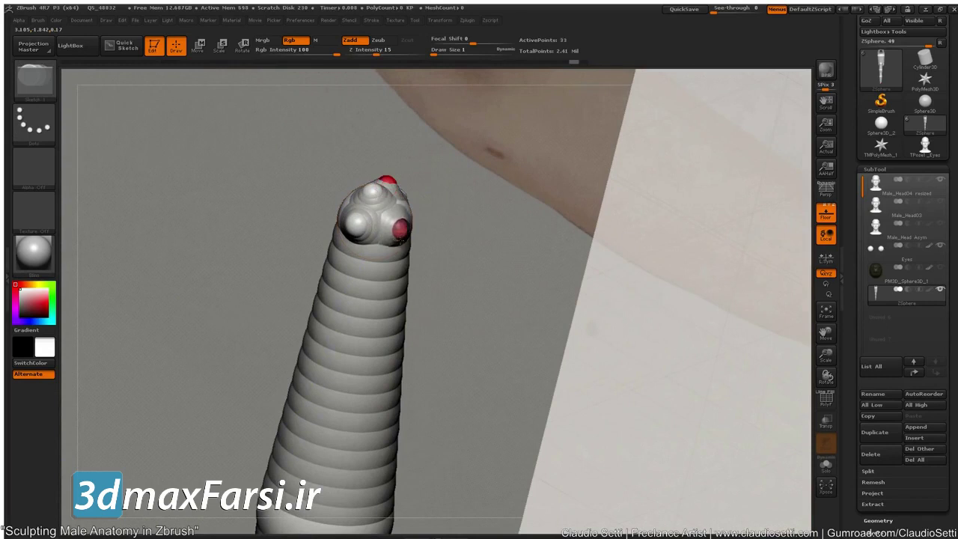
pyautogui.moveTo(242, 266); pyautogui.dragTo(272, 265)
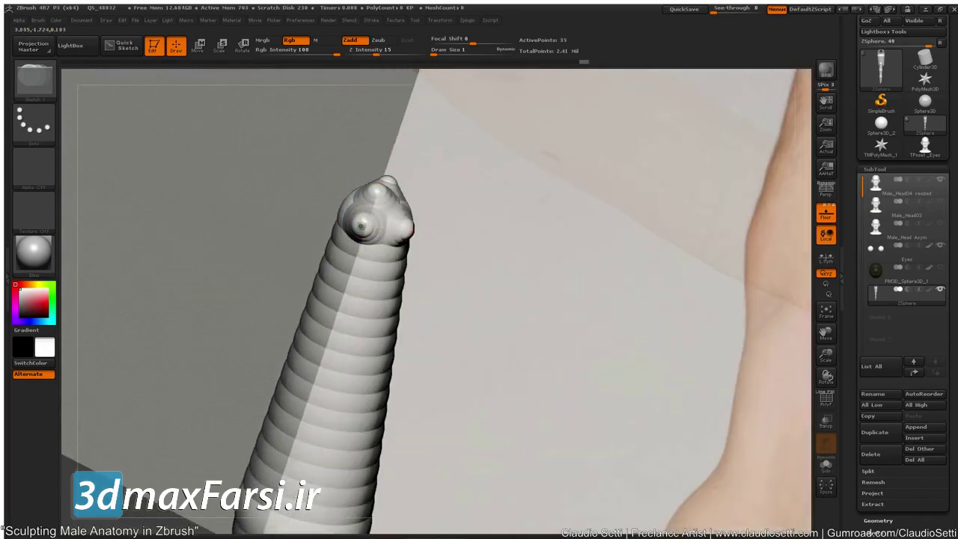
pyautogui.click(360, 224)
pyautogui.moveTo(255, 231); pyautogui.dragTo(365, 226)
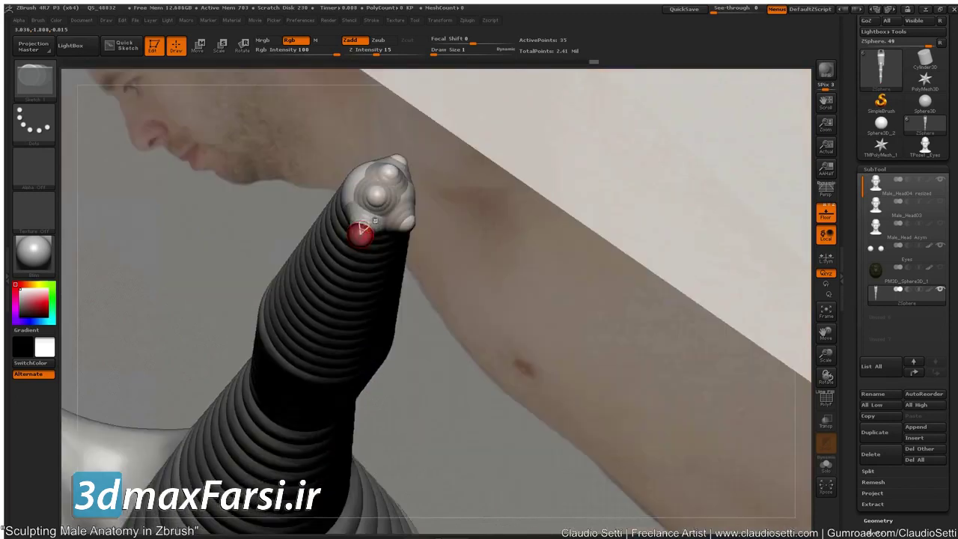
pyautogui.click(378, 196)
pyautogui.moveTo(441, 236); pyautogui.dragTo(247, 322)
pyautogui.hotkey('ctrl', 'z')
pyautogui.moveTo(259, 435); pyautogui.dragTo(386, 425)
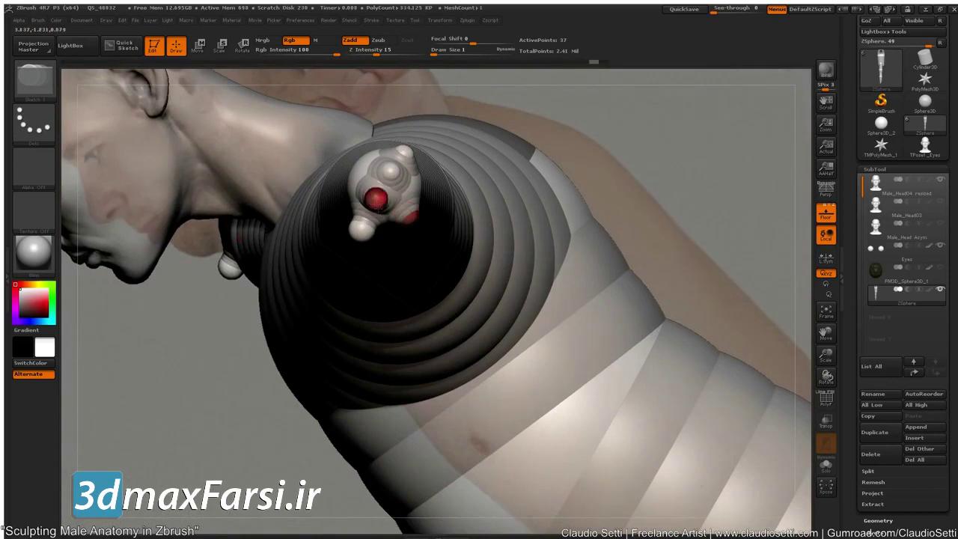
pyautogui.moveTo(393, 169); pyautogui.dragTo(387, 181)
pyautogui.moveTo(203, 359); pyautogui.dragTo(404, 198)
pyautogui.moveTo(410, 147); pyautogui.dragTo(415, 158)
pyautogui.moveTo(451, 255)
pyautogui.mouseDown()
pyautogui.moveTo(511, 193)
pyautogui.moveTo(410, 196)
pyautogui.moveTo(420, 186)
pyautogui.mouseUp()
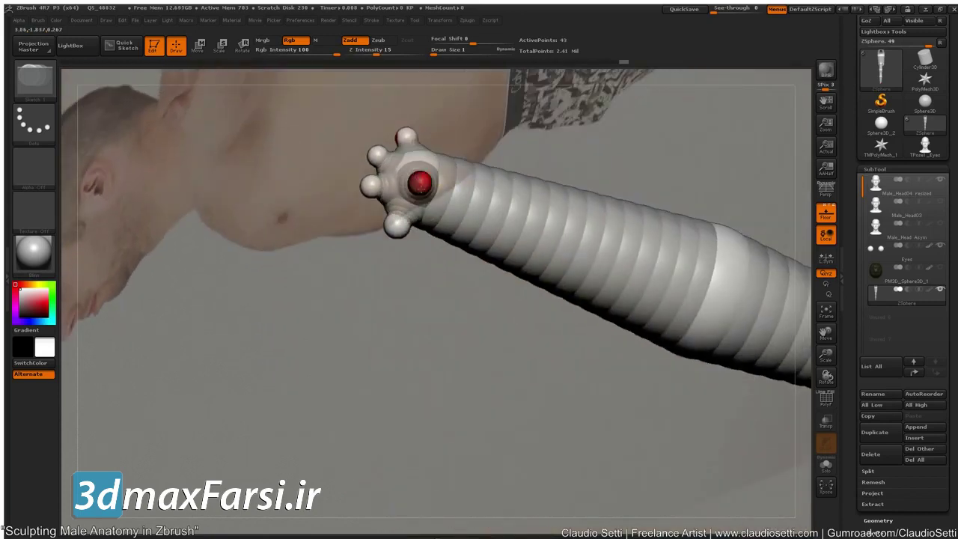
# Move the end ZSpheres outward from the wrist to stretch the thumb downward and fan out the four fingers
pyautogui.moveTo(342, 412)
pyautogui.mouseDown()
pyautogui.moveTo(384, 303)
pyautogui.moveTo(250, 379)
pyautogui.moveTo(277, 235)
pyautogui.moveTo(313, 341)
pyautogui.moveTo(239, 321)
pyautogui.mouseUp()
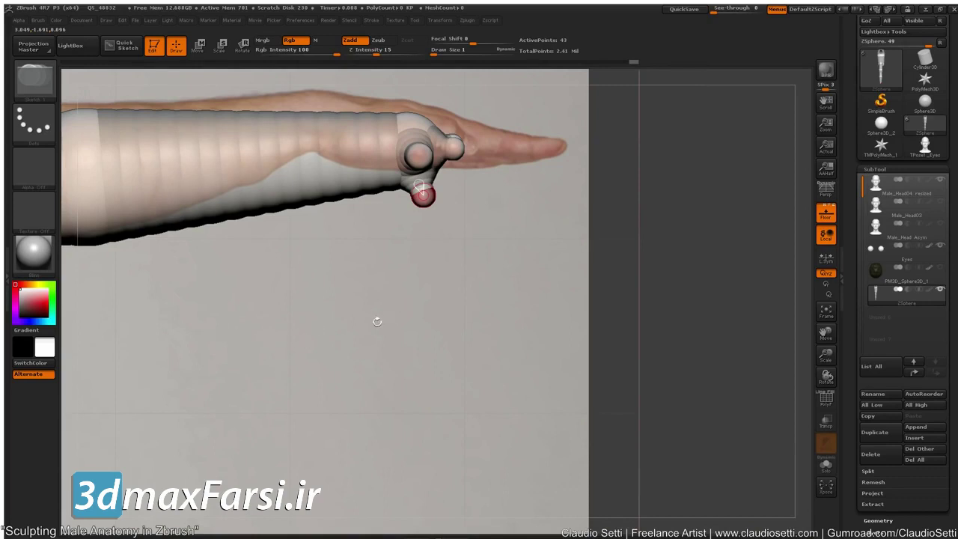
pyautogui.press('w')
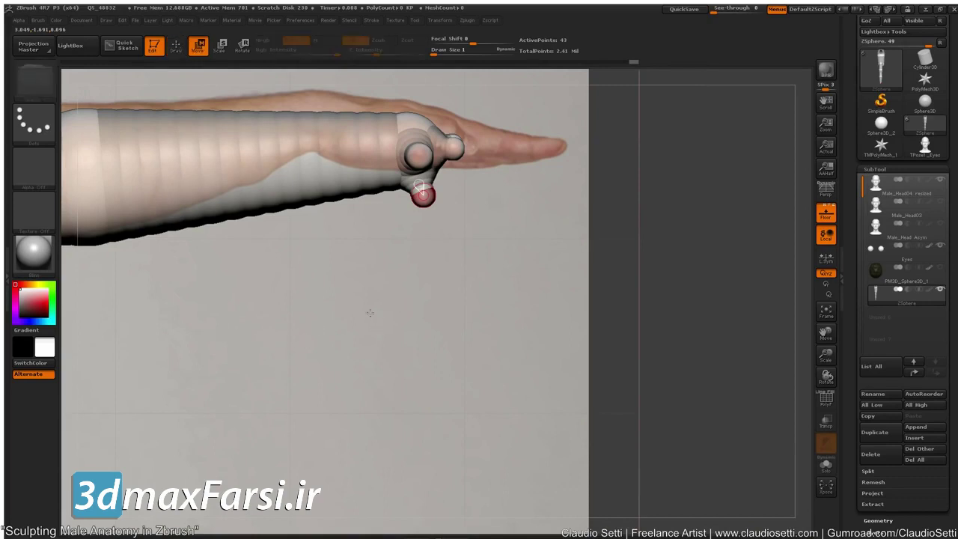
pyautogui.moveTo(422, 194); pyautogui.dragTo(433, 234)
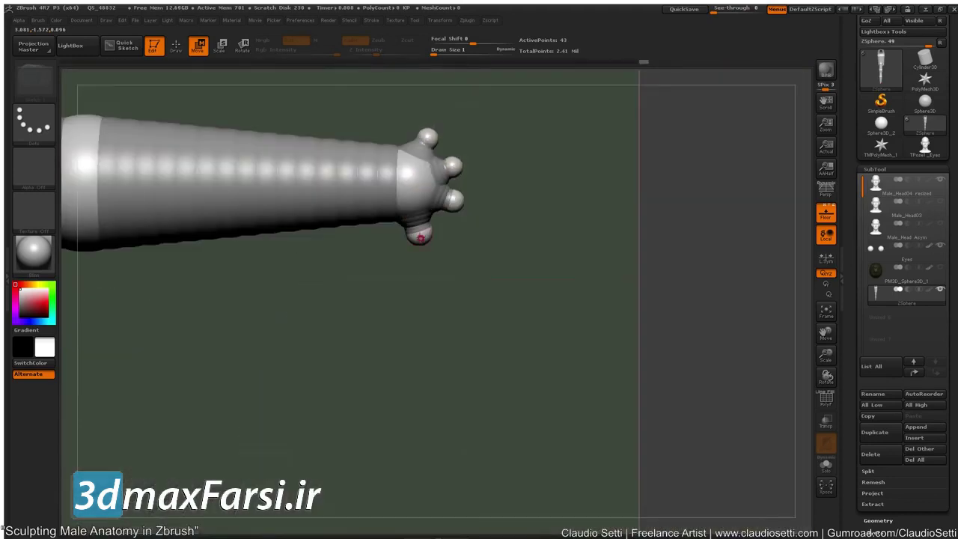
pyautogui.moveTo(420, 238); pyautogui.dragTo(442, 267)
pyautogui.moveTo(452, 199); pyautogui.dragTo(491, 226)
pyautogui.moveTo(453, 164); pyautogui.dragTo(498, 155)
pyautogui.moveTo(429, 133); pyautogui.dragTo(463, 111)
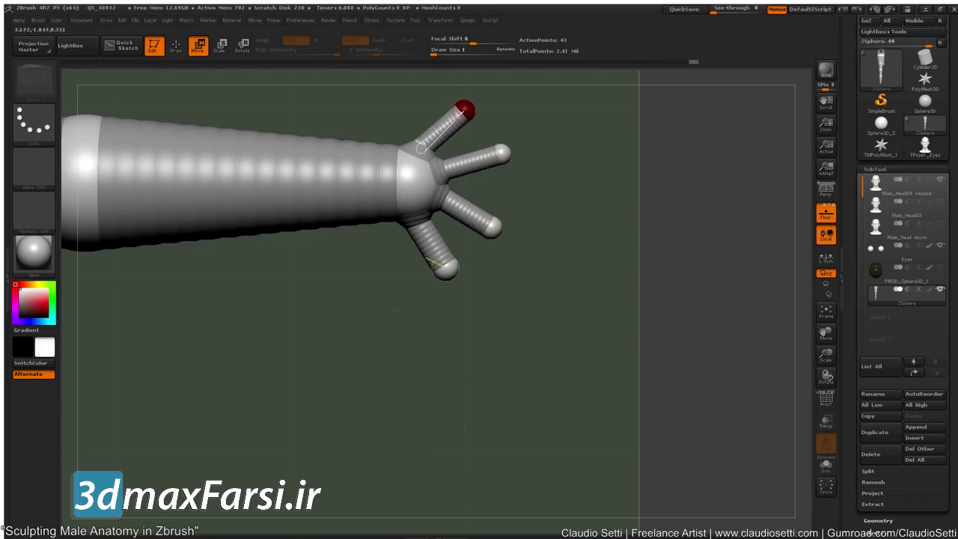
# Scale down the thicker finger ZSpheres so the fingers are slim and similar in thickness
pyautogui.press('e')
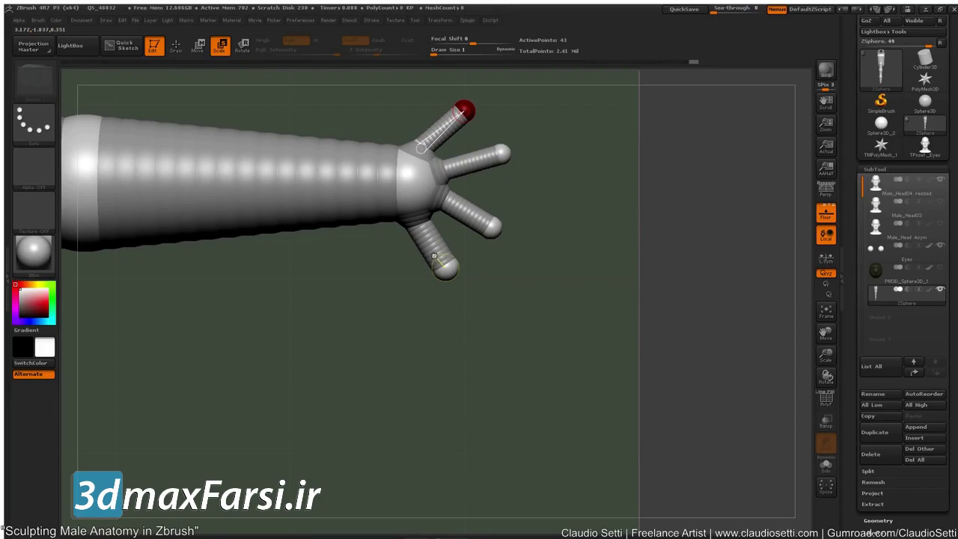
pyautogui.moveTo(436, 258); pyautogui.dragTo(376, 160)
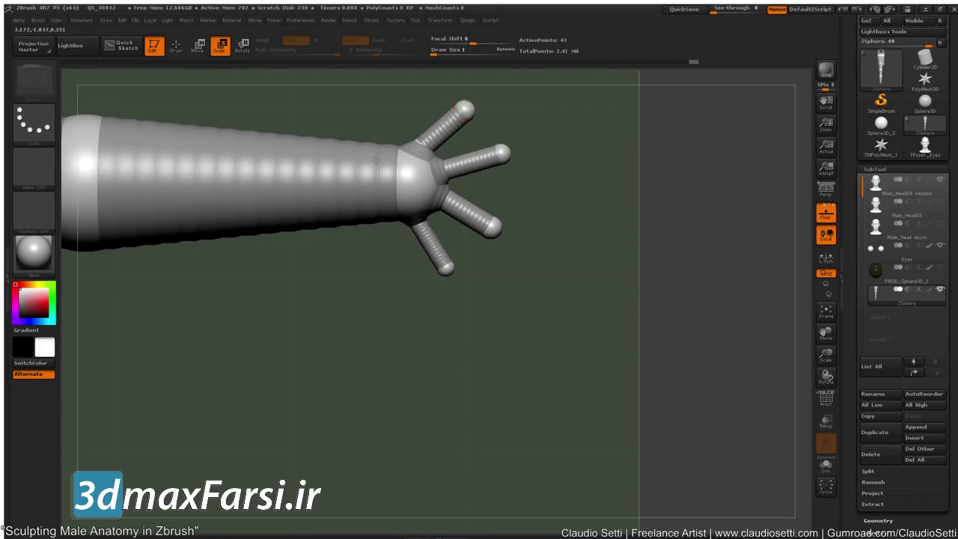
pyautogui.moveTo(486, 223); pyautogui.dragTo(368, 146)
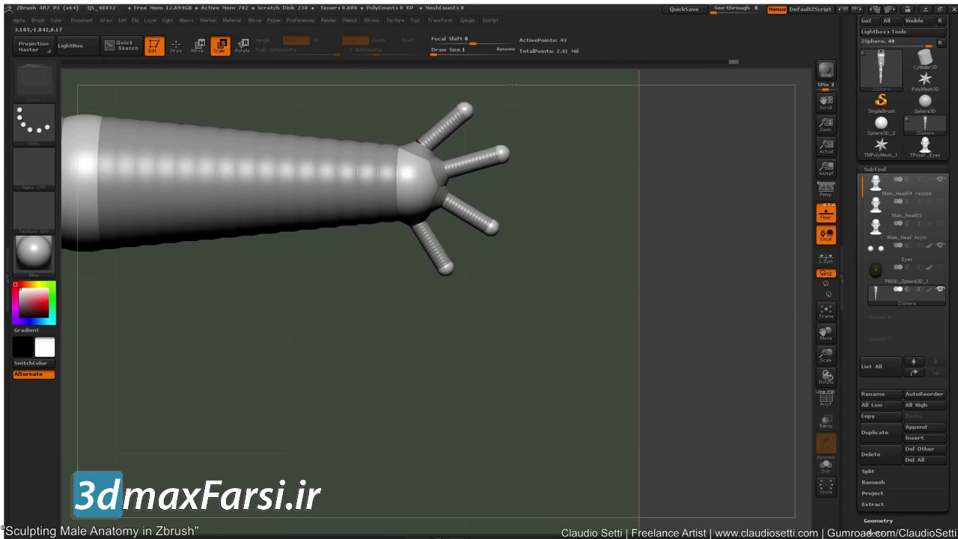
# Try rotating the thumb sideways at its tip while viewing the arm end-on, and undo the rotation
pyautogui.moveTo(353, 349); pyautogui.dragTo(365, 230)
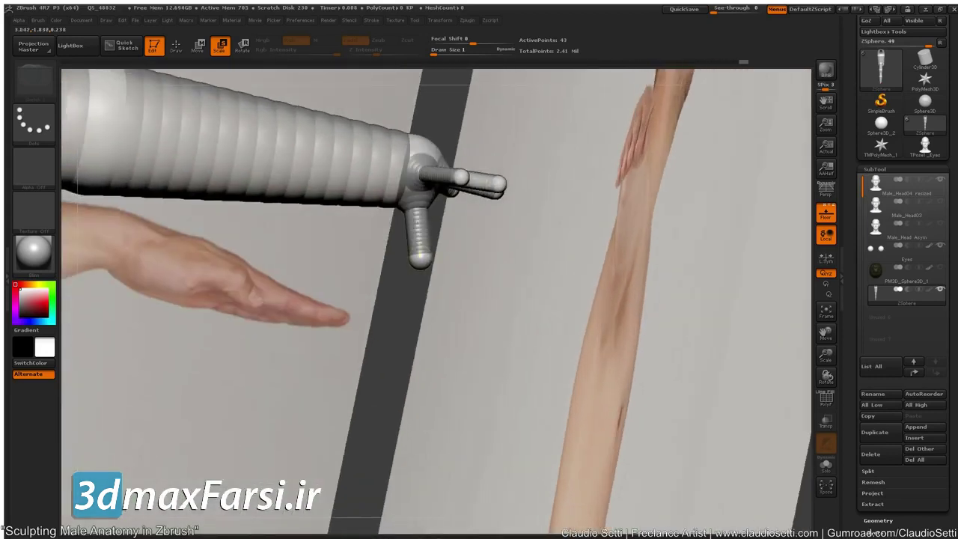
pyautogui.moveTo(359, 261); pyautogui.dragTo(349, 284)
pyautogui.moveTo(348, 320); pyautogui.dragTo(302, 317)
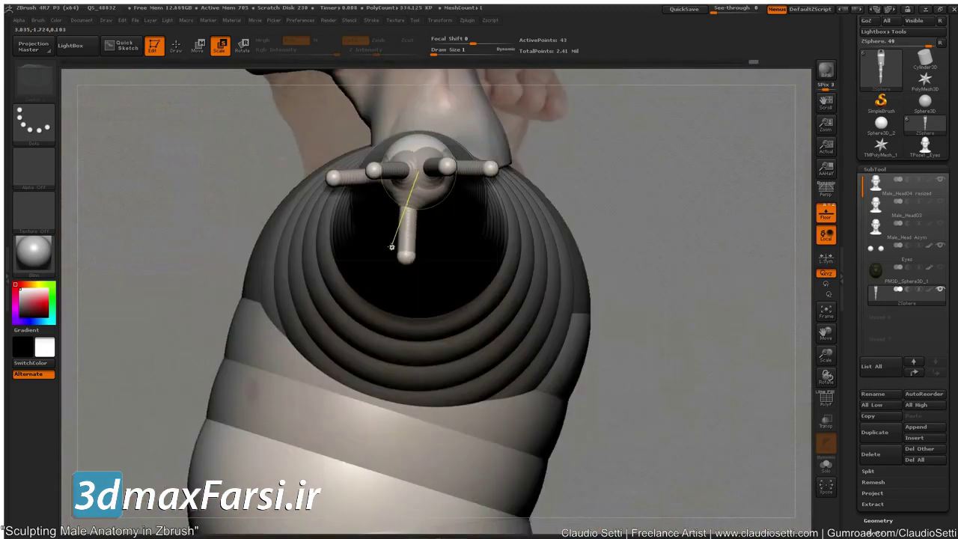
pyautogui.press('r')
pyautogui.moveTo(405, 256); pyautogui.dragTo(374, 246)
pyautogui.hotkey('ctrl', 'z')
pyautogui.hotkey('ctrl', 'z')
pyautogui.hotkey('ctrl', 'z')
pyautogui.hotkey('ctrl', 'z')
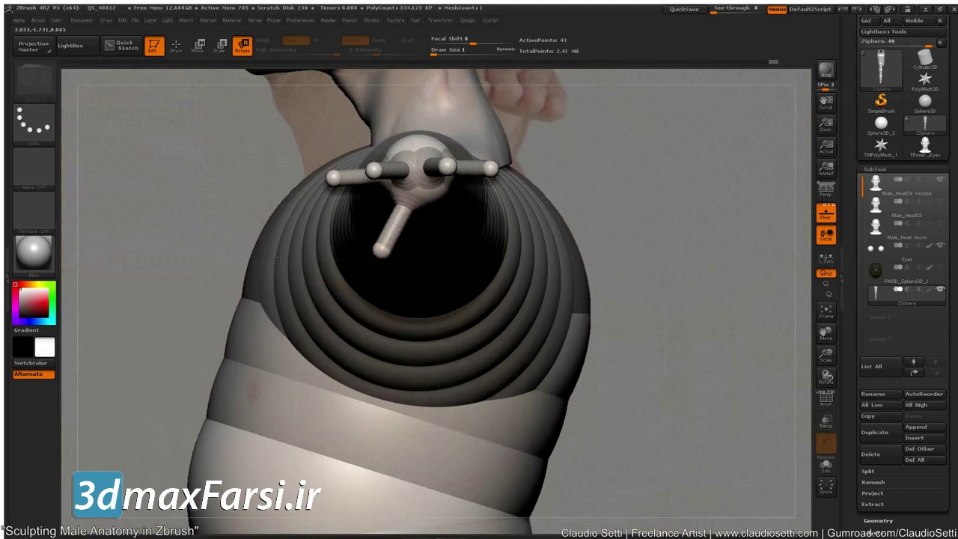
# Rotate the thumb from its base so it angles out sideways beneath the palm
pyautogui.moveTo(272, 258); pyautogui.dragTo(216, 278)
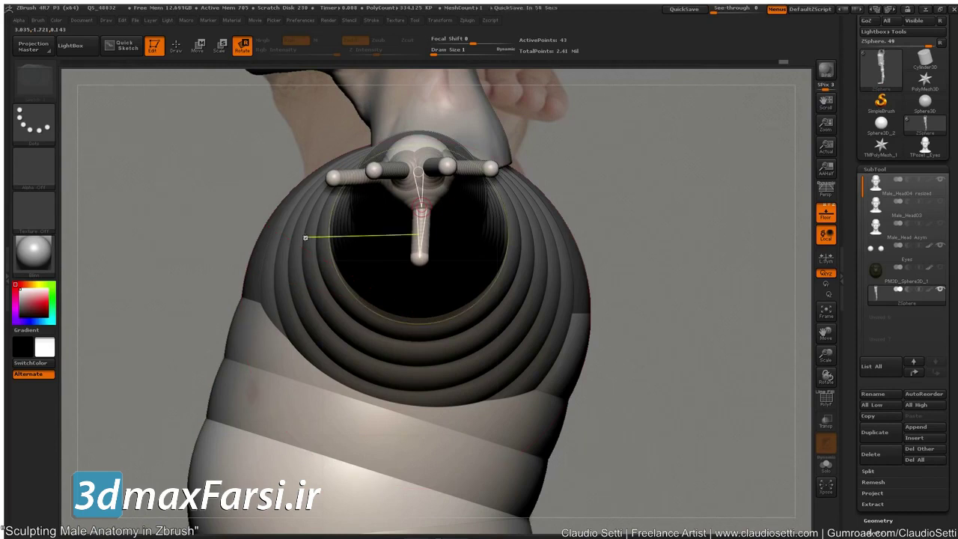
pyautogui.moveTo(208, 319); pyautogui.dragTo(189, 287)
pyautogui.moveTo(418, 205); pyautogui.dragTo(396, 200)
pyautogui.moveTo(307, 329); pyautogui.dragTo(375, 347)
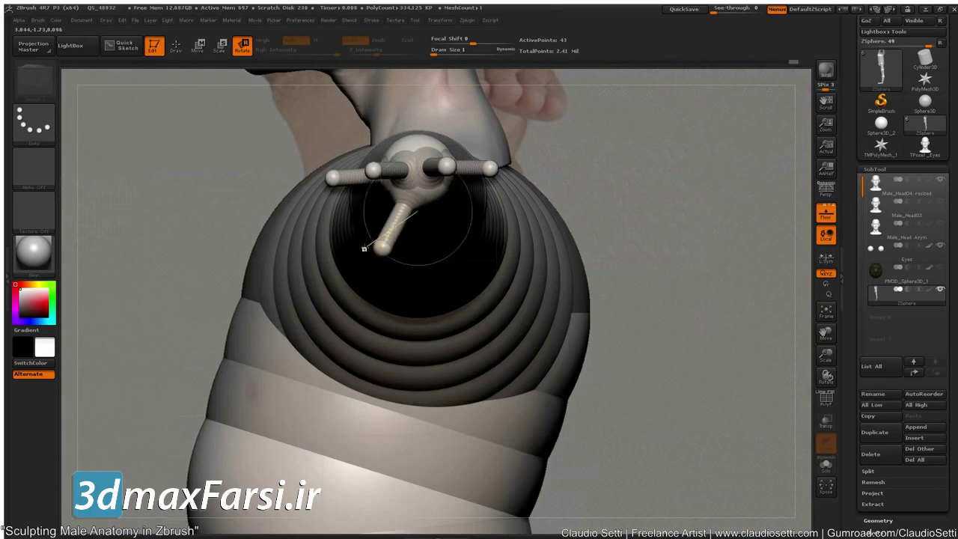
# Move the thumb tip forward in front view so the thumb slants toward the fingers
pyautogui.press('w')
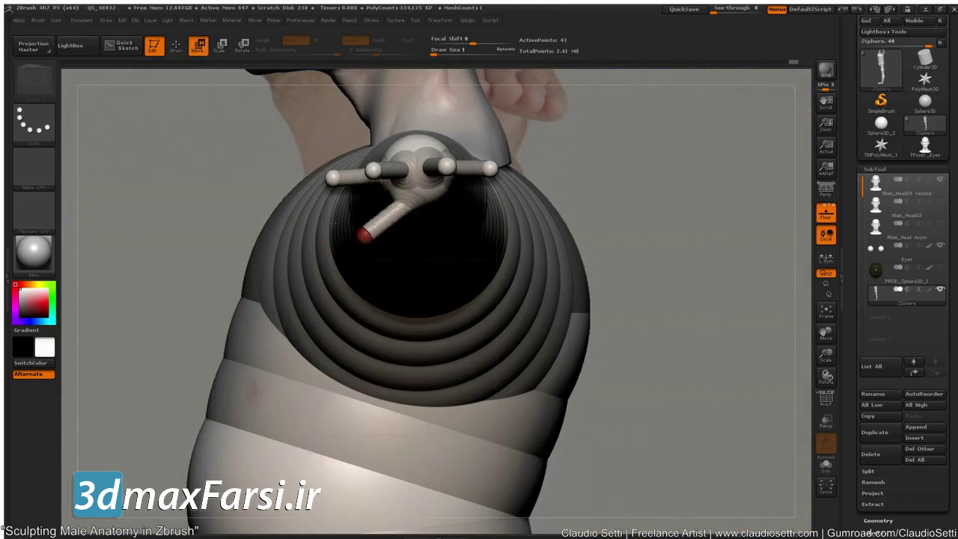
pyautogui.moveTo(142, 213); pyautogui.dragTo(226, 202)
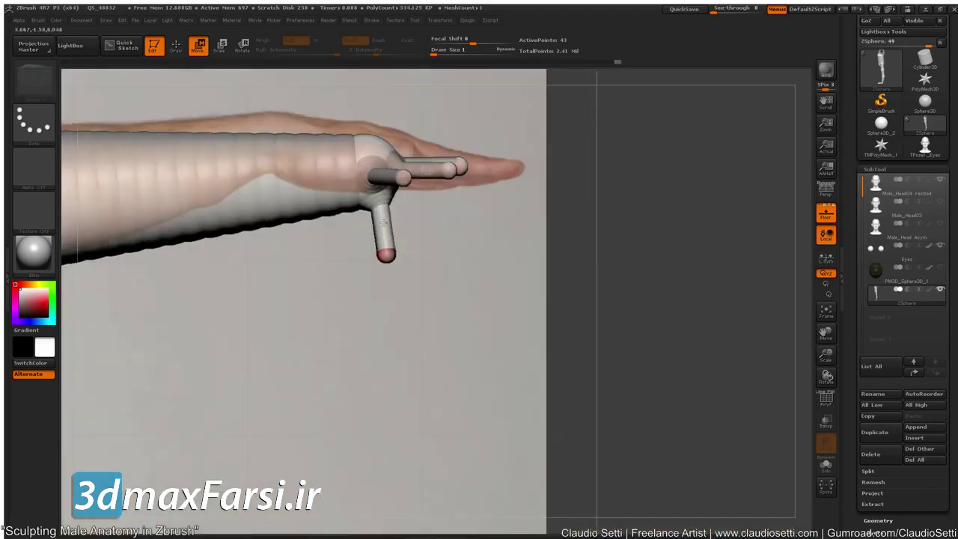
pyautogui.moveTo(327, 288); pyautogui.dragTo(389, 202)
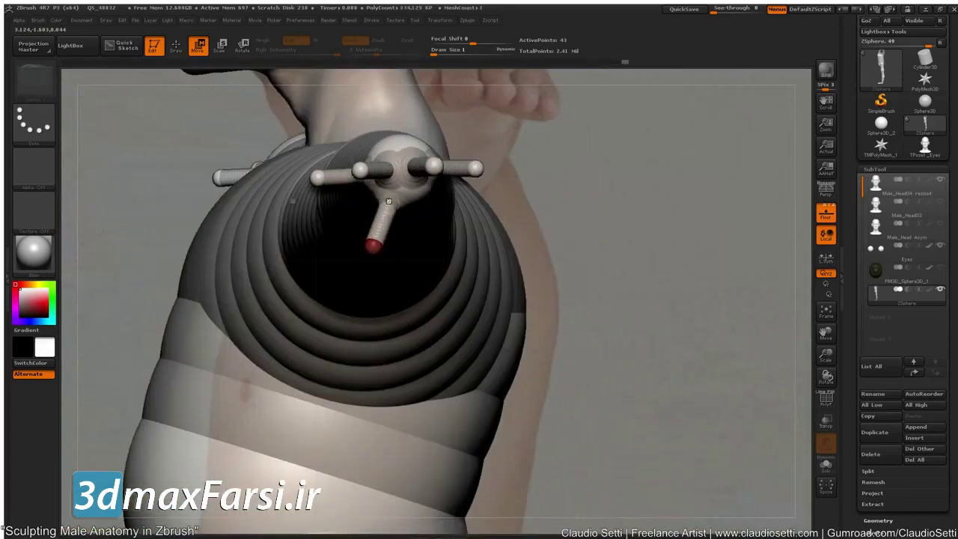
pyautogui.moveTo(156, 119); pyautogui.dragTo(205, 114)
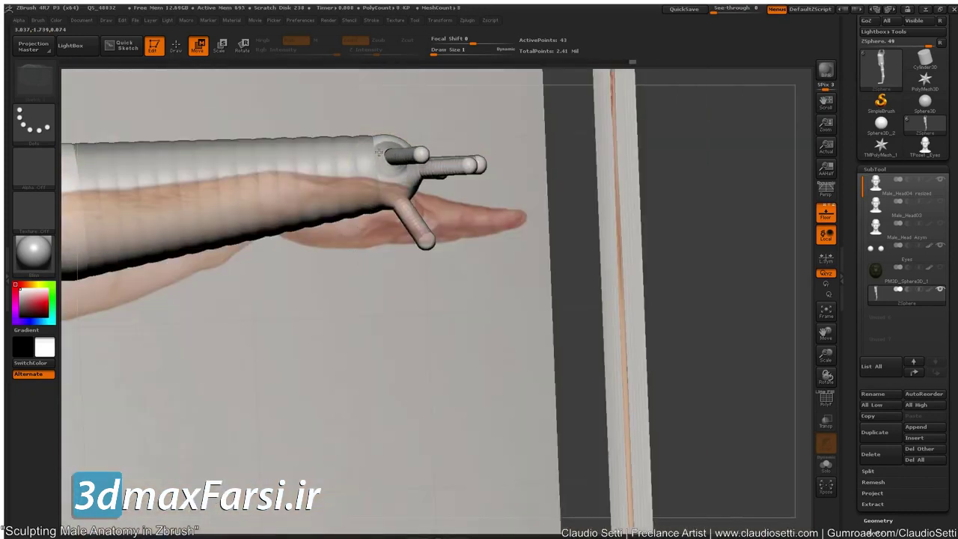
pyautogui.moveTo(352, 300); pyautogui.dragTo(386, 187)
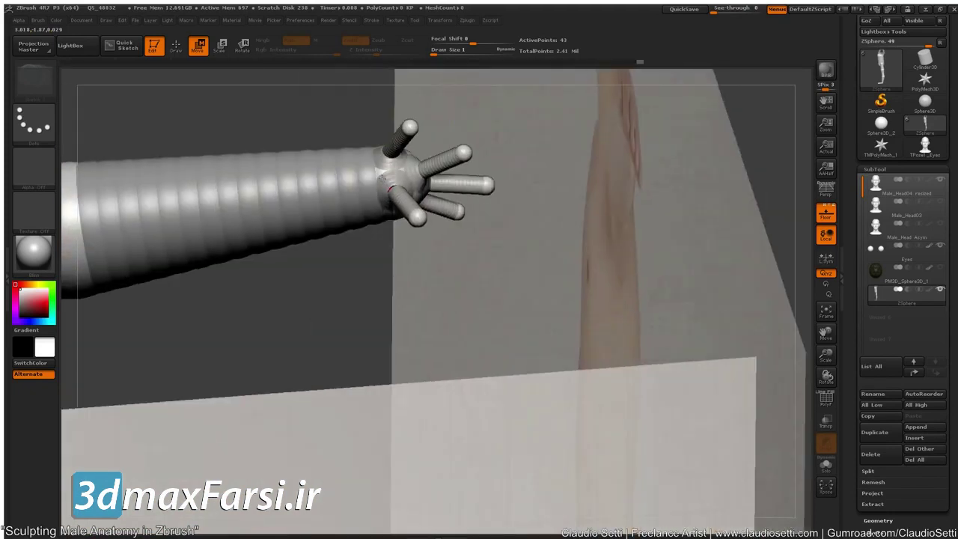
# Try moving the hand downward at the wrist in the end-on view, and undo the move
pyautogui.moveTo(307, 102); pyautogui.dragTo(405, 182)
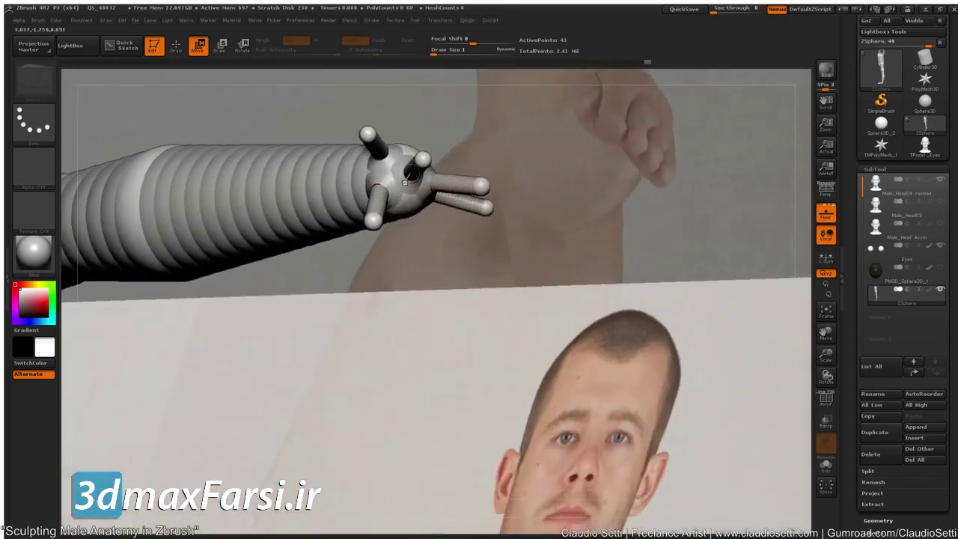
pyautogui.moveTo(303, 102); pyautogui.dragTo(402, 189)
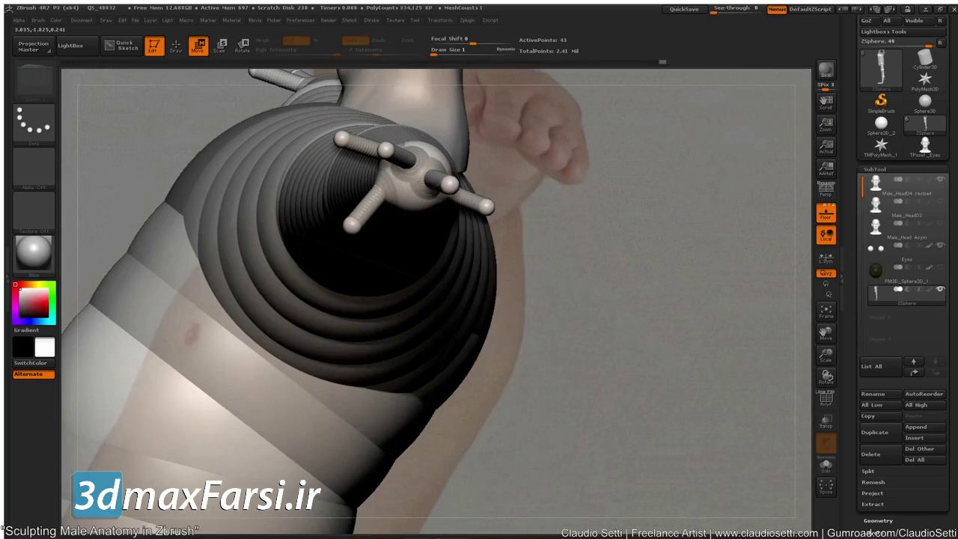
pyautogui.moveTo(350, 176); pyautogui.dragTo(323, 279)
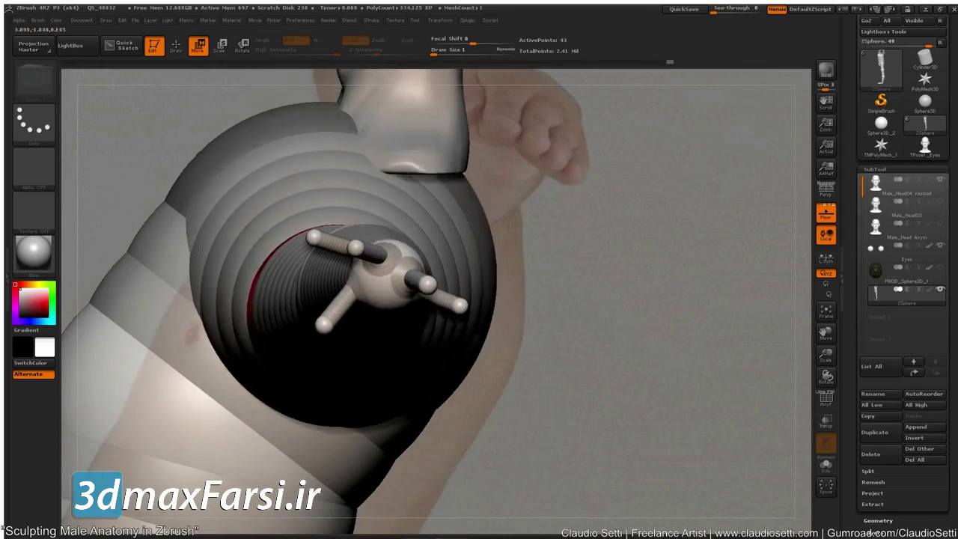
pyautogui.hotkey('ctrl', 'z')
# Insert a mirrored joint ZSphere midway along each of the four fingers and the thumb
pyautogui.moveTo(635, 404); pyautogui.dragTo(296, 225)
pyautogui.moveTo(288, 344); pyautogui.dragTo(272, 248)
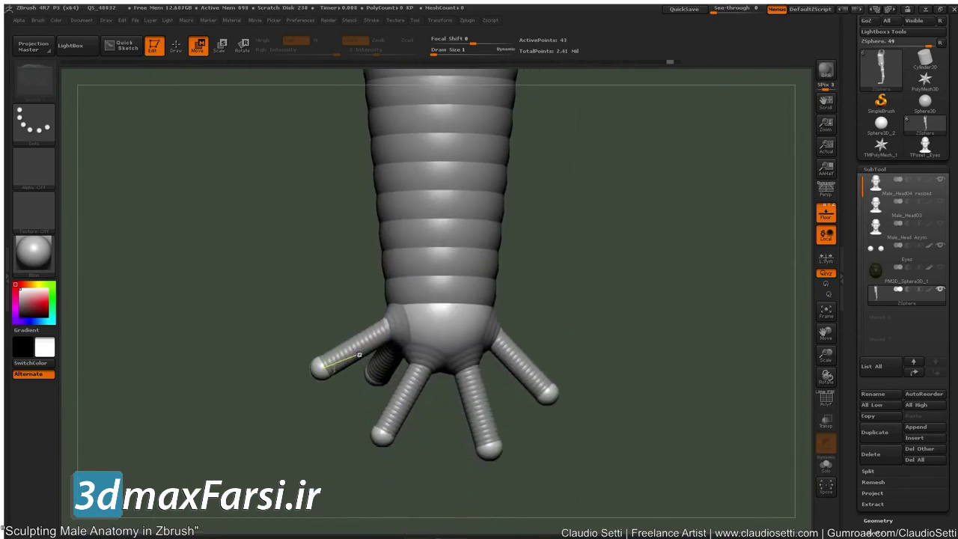
pyautogui.press('q')
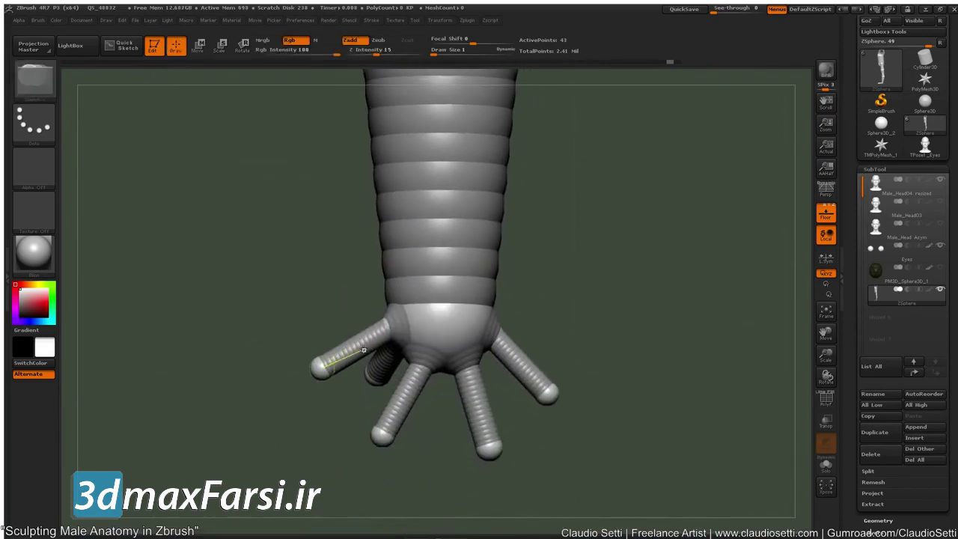
pyautogui.click(358, 345)
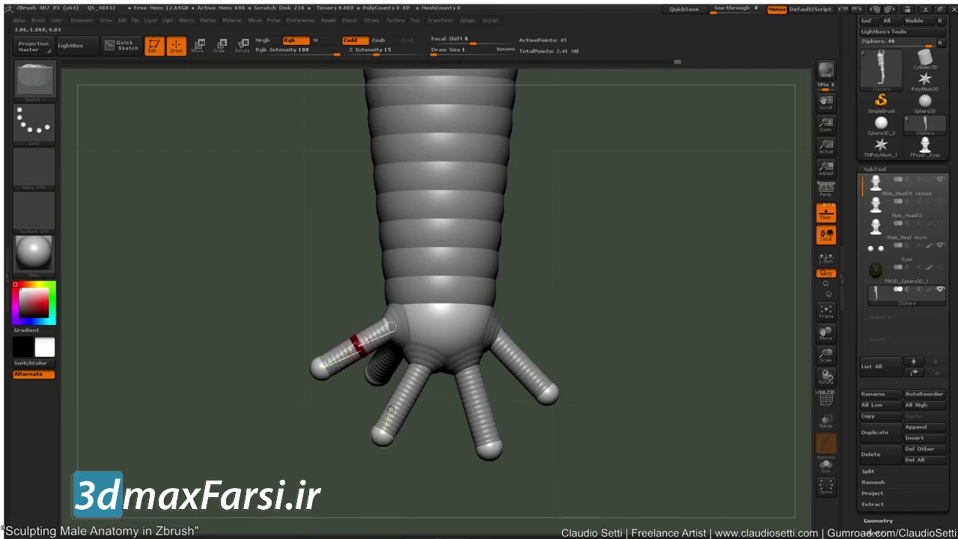
pyautogui.click(404, 396)
pyautogui.click(478, 406)
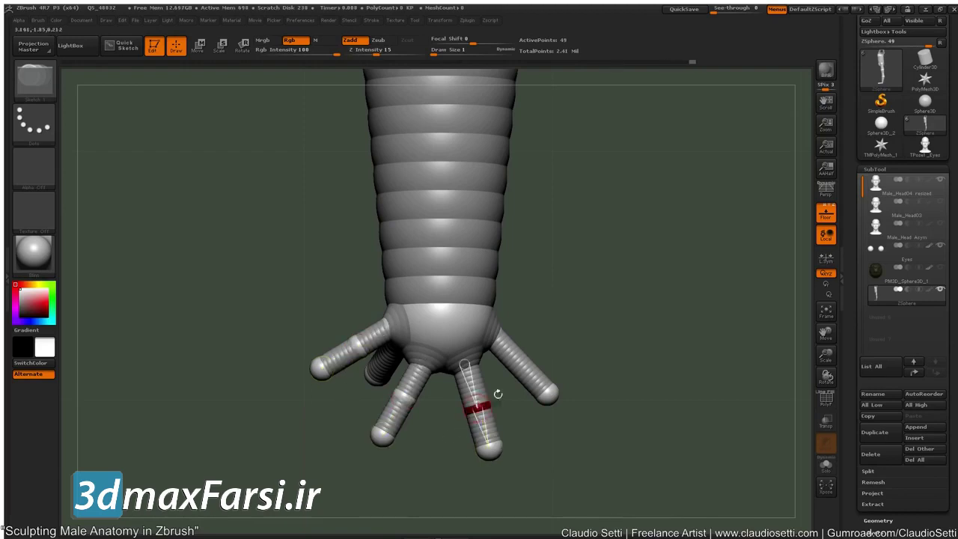
pyautogui.click(523, 366)
pyautogui.moveTo(256, 302); pyautogui.dragTo(421, 365)
# Rotate the end segments of the thumb and the first fingers at their middle joints to bend them naturally
pyautogui.press('r')
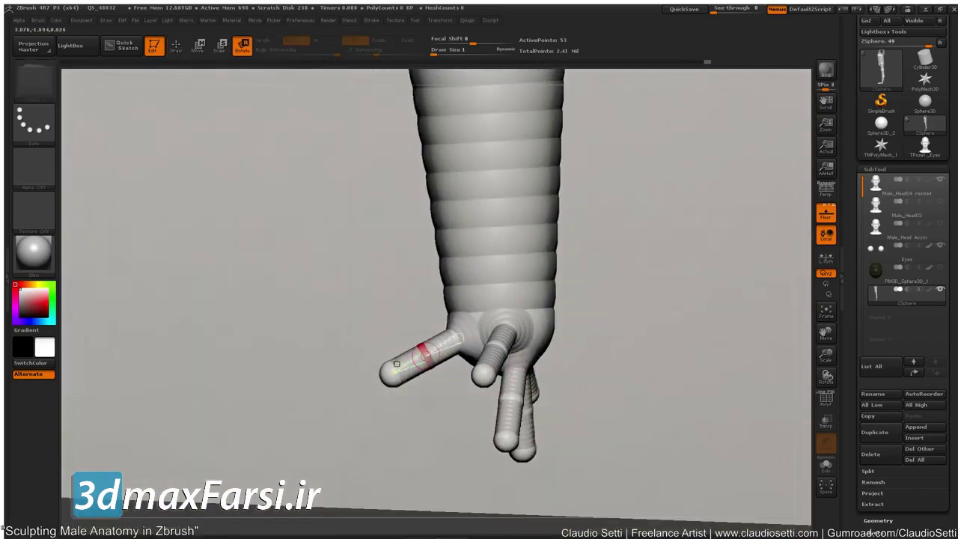
pyautogui.moveTo(391, 372); pyautogui.dragTo(386, 347)
pyautogui.moveTo(344, 264); pyautogui.dragTo(354, 331)
pyautogui.moveTo(501, 417); pyautogui.dragTo(488, 409)
pyautogui.moveTo(317, 238); pyautogui.dragTo(447, 449)
pyautogui.moveTo(342, 329); pyautogui.dragTo(327, 196)
pyautogui.moveTo(405, 285); pyautogui.dragTo(404, 306)
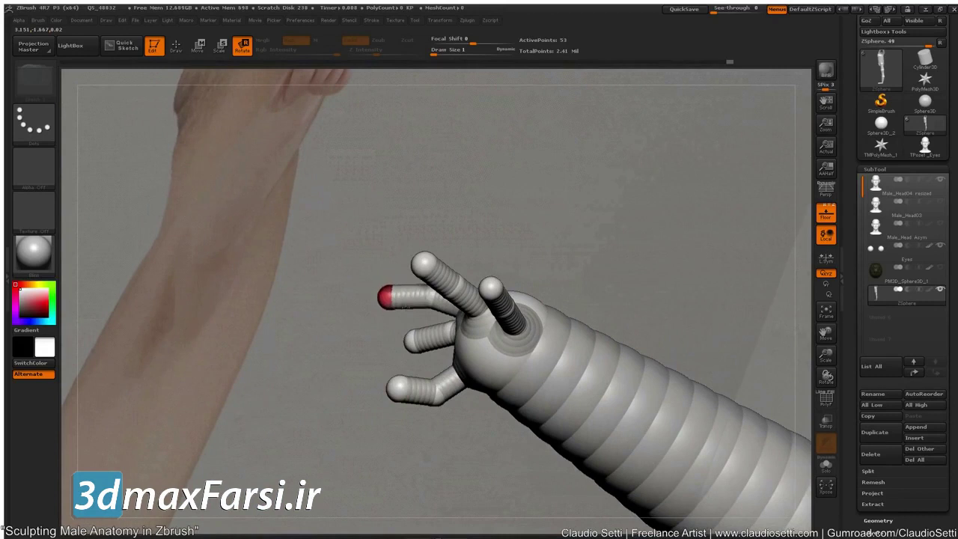
# Bend the remaining fingers at their middle joints and adjust their rotation to give the hand a relaxed curl
pyautogui.moveTo(372, 224); pyautogui.dragTo(307, 155)
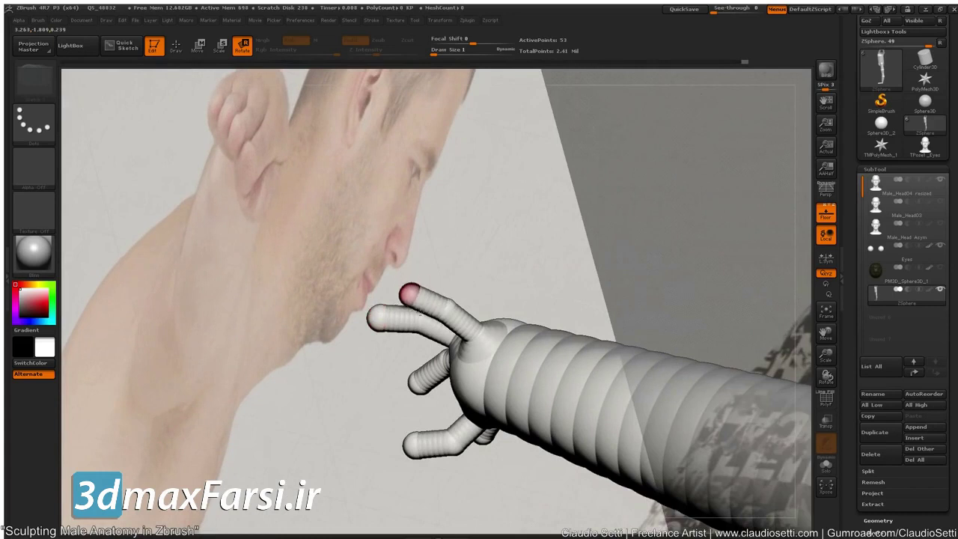
pyautogui.moveTo(418, 321); pyautogui.dragTo(419, 327)
pyautogui.moveTo(342, 365); pyautogui.dragTo(302, 342)
pyautogui.moveTo(300, 293); pyautogui.dragTo(314, 291)
pyautogui.moveTo(437, 329); pyautogui.dragTo(514, 187)
pyautogui.keyDown('alt'); pyautogui.moveTo(513, 232); pyautogui.dragTo(482, 274); pyautogui.keyUp('alt')
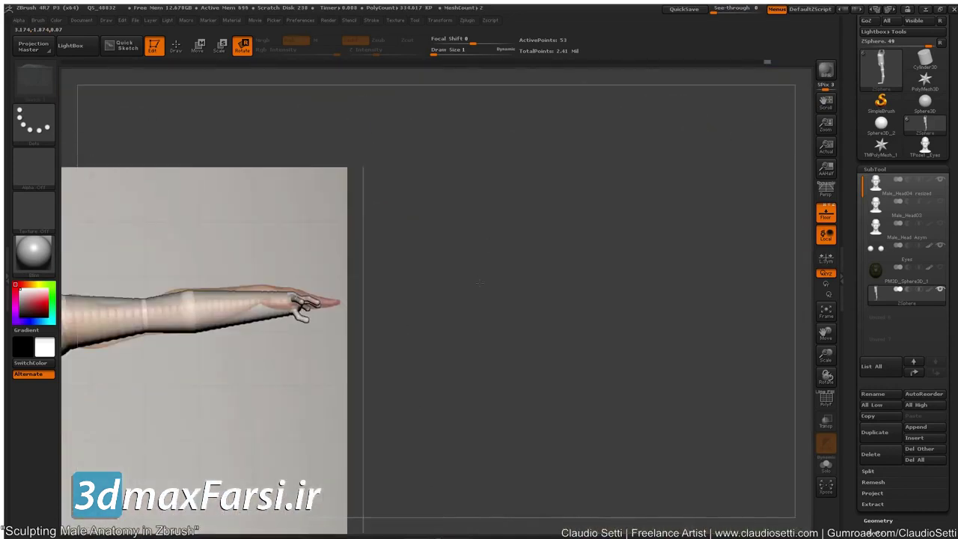
pyautogui.keyDown('alt'); pyautogui.moveTo(428, 392); pyautogui.dragTo(813, 308); pyautogui.keyUp('alt')
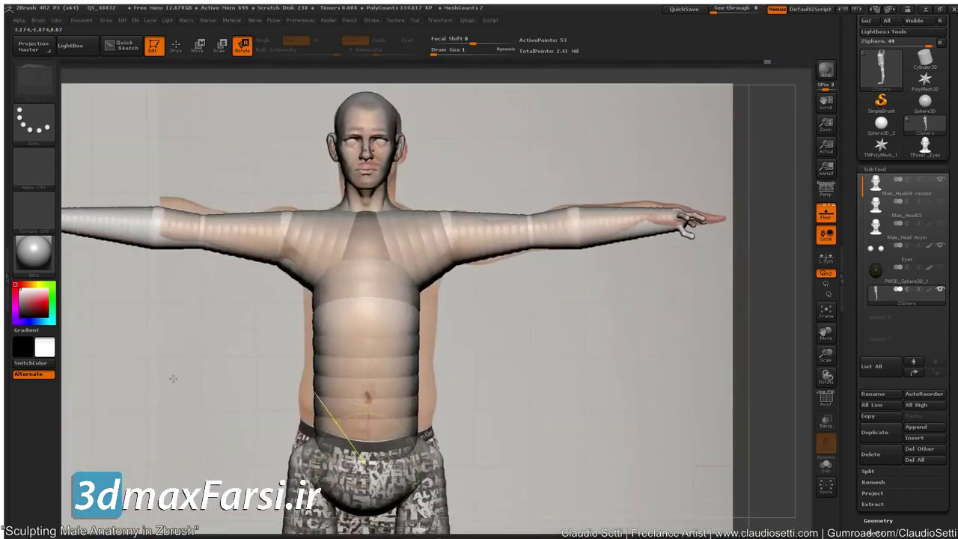
# Insert a mirrored ZSphere into the forearm just before the wrist
pyautogui.keyDown('alt'); pyautogui.moveTo(163, 385); pyautogui.dragTo(260, 360); pyautogui.keyUp('alt')
pyautogui.keyDown('alt'); pyautogui.moveTo(265, 400); pyautogui.dragTo(241, 456); pyautogui.keyUp('alt')
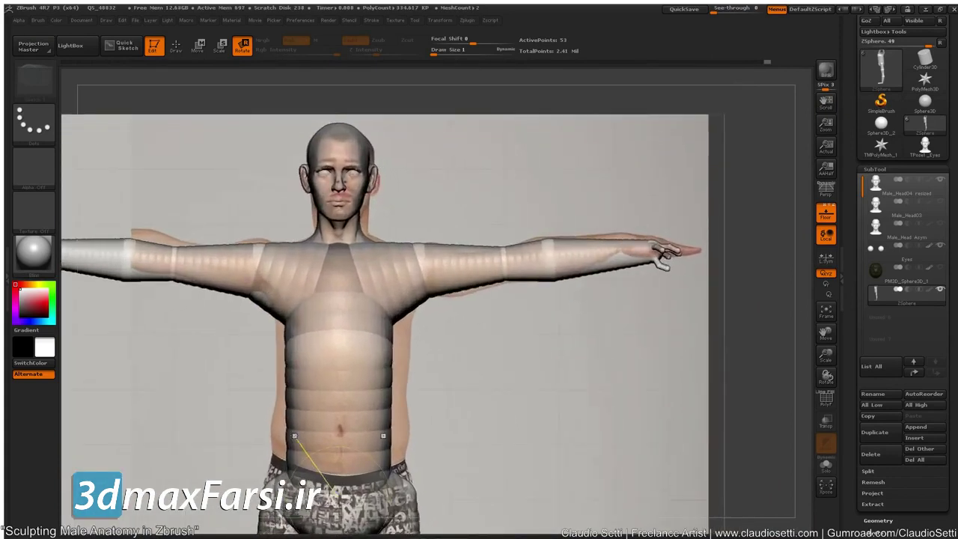
pyautogui.press('q')
pyautogui.moveTo(617, 247); pyautogui.dragTo(611, 177)
pyautogui.press('e')
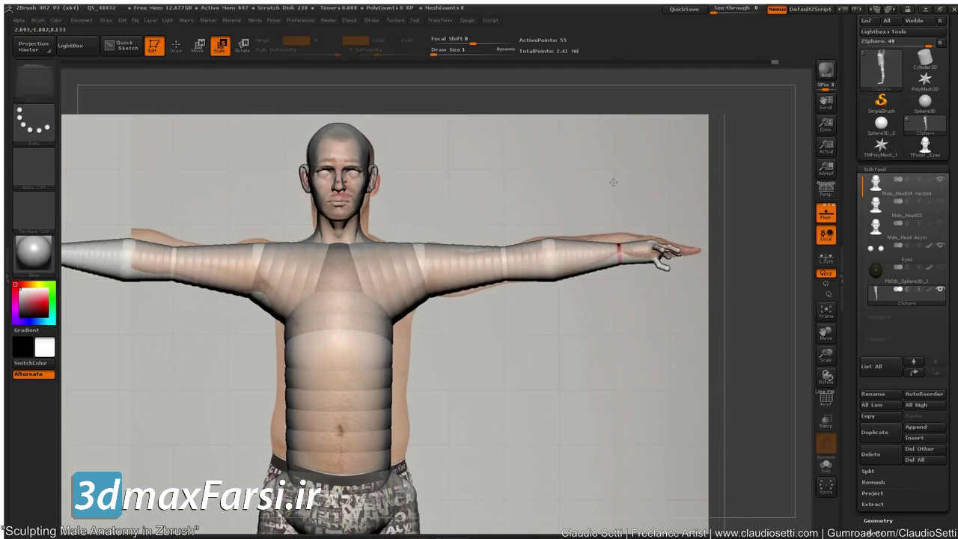
pyautogui.press('r')
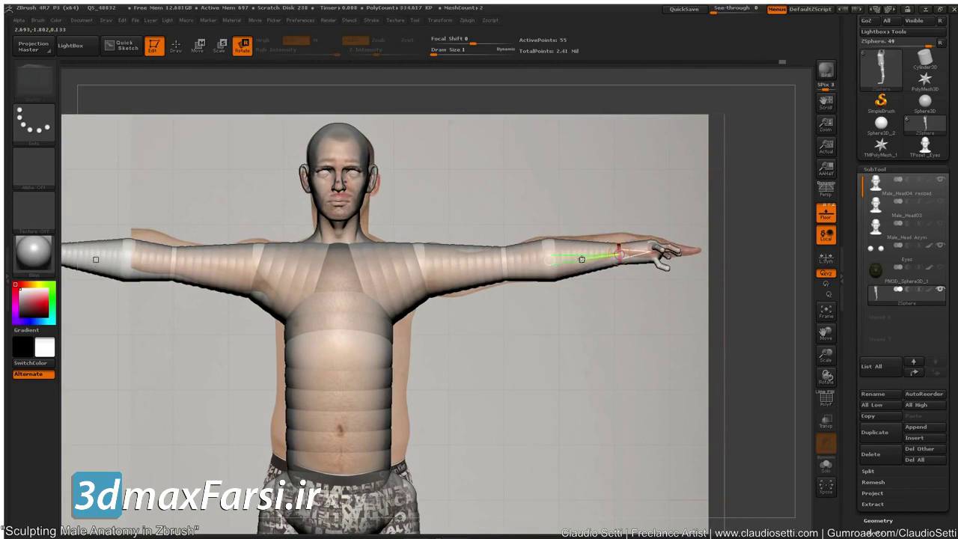
pyautogui.moveTo(453, 266); pyautogui.dragTo(455, 264)
# Scale the ZSphere at the base of the hand and the elbow ZSphere to refine the arm's thickness
pyautogui.moveTo(561, 375); pyautogui.dragTo(432, 419)
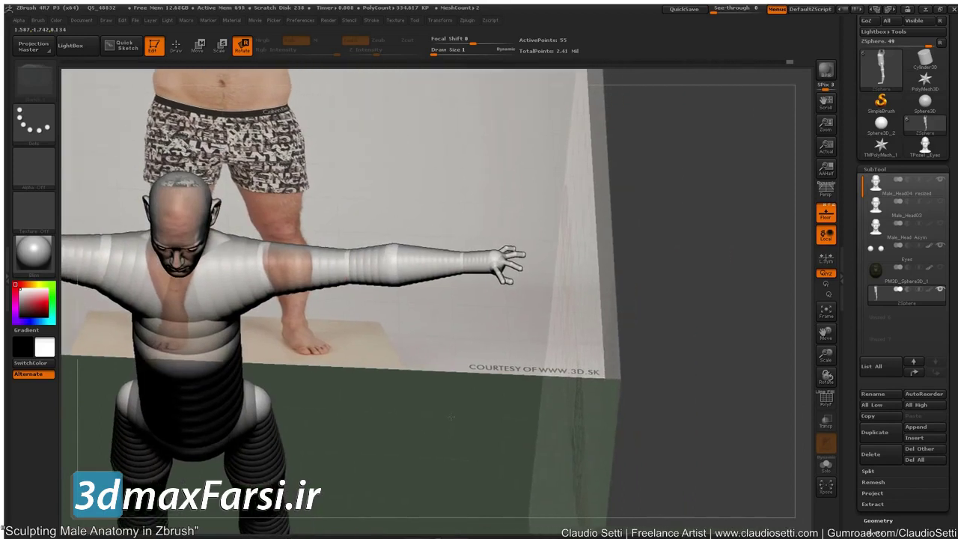
pyautogui.keyDown('alt'); pyautogui.moveTo(509, 269); pyautogui.dragTo(574, 313); pyautogui.keyUp('alt')
pyautogui.press('e')
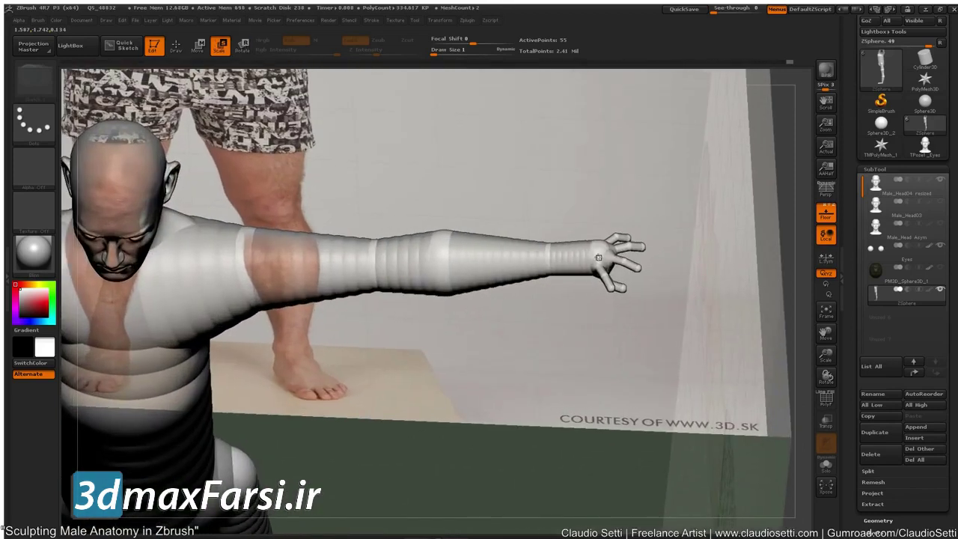
pyautogui.moveTo(614, 269); pyautogui.dragTo(606, 301)
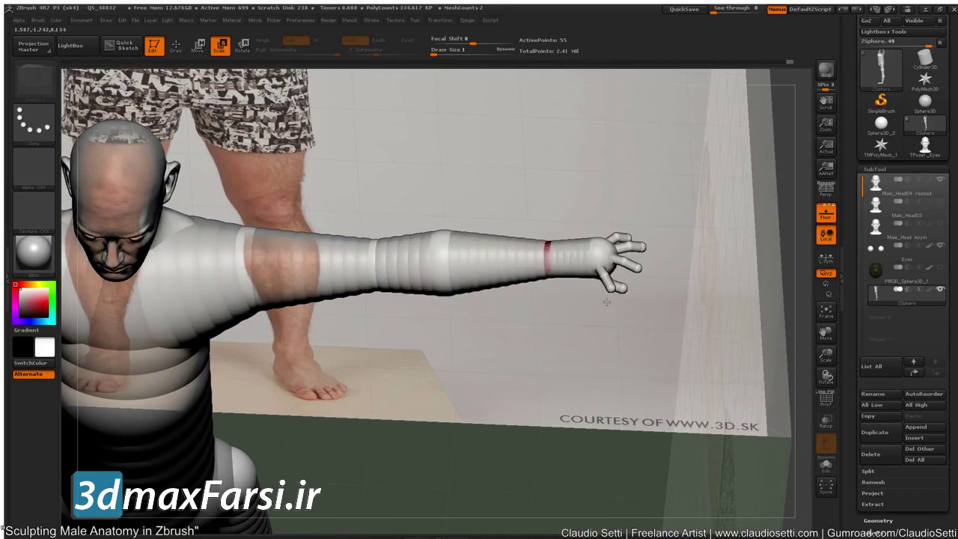
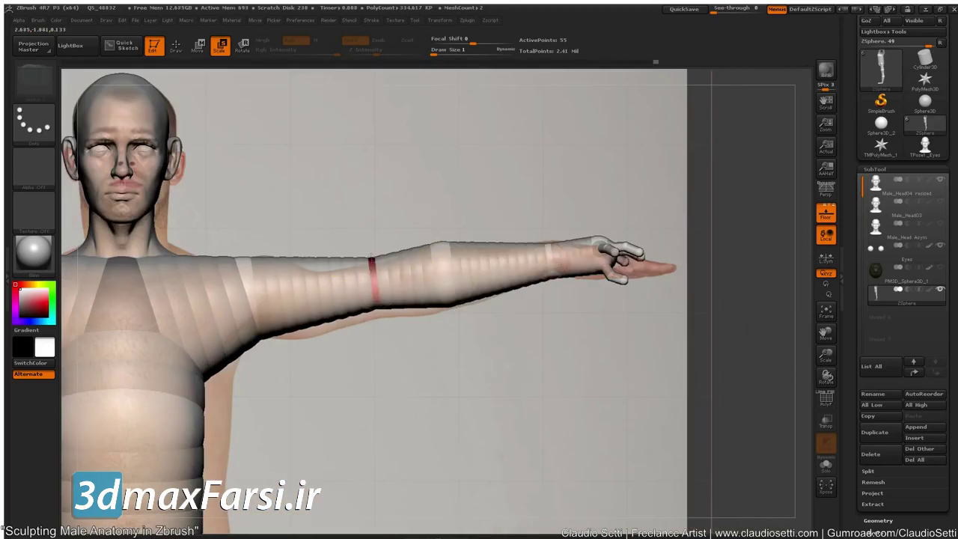
pyautogui.click(442, 268)
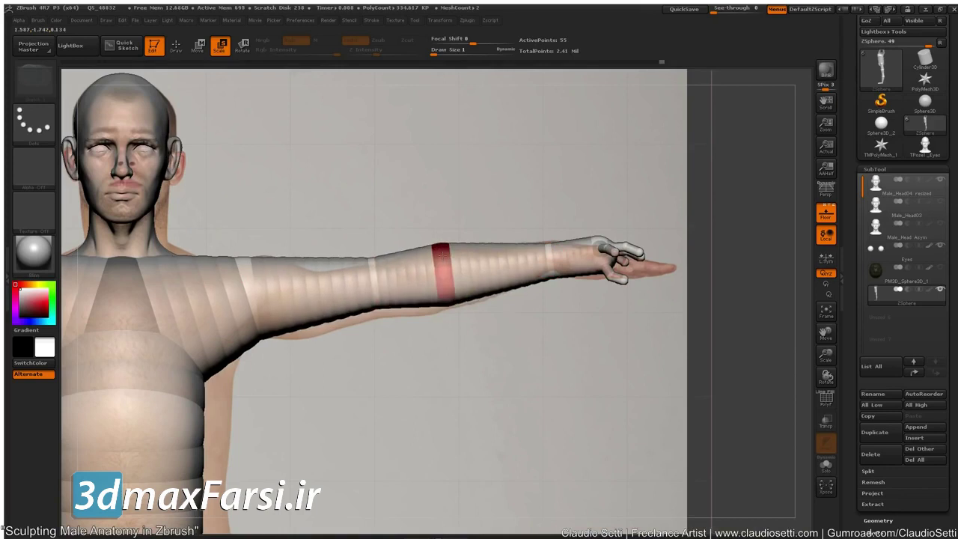
# Hide the floor grid with its reference images and frame the whole figure from the front
pyautogui.keyDown('alt'); pyautogui.moveTo(447, 351); pyautogui.dragTo(442, 301); pyautogui.keyUp('alt')
pyautogui.keyDown('alt'); pyautogui.moveTo(409, 394); pyautogui.dragTo(561, 378); pyautogui.keyUp('alt')
pyautogui.keyDown('alt'); pyautogui.moveTo(278, 374); pyautogui.dragTo(297, 312); pyautogui.keyUp('alt')
pyautogui.keyDown('shift'); pyautogui.moveTo(276, 309); pyautogui.dragTo(232, 312); pyautogui.keyUp('shift')
pyautogui.hotkey('shift', 'p')
pyautogui.moveTo(268, 253)
pyautogui.mouseDown()
pyautogui.moveTo(358, 248)
pyautogui.moveTo(281, 253)
pyautogui.mouseUp()
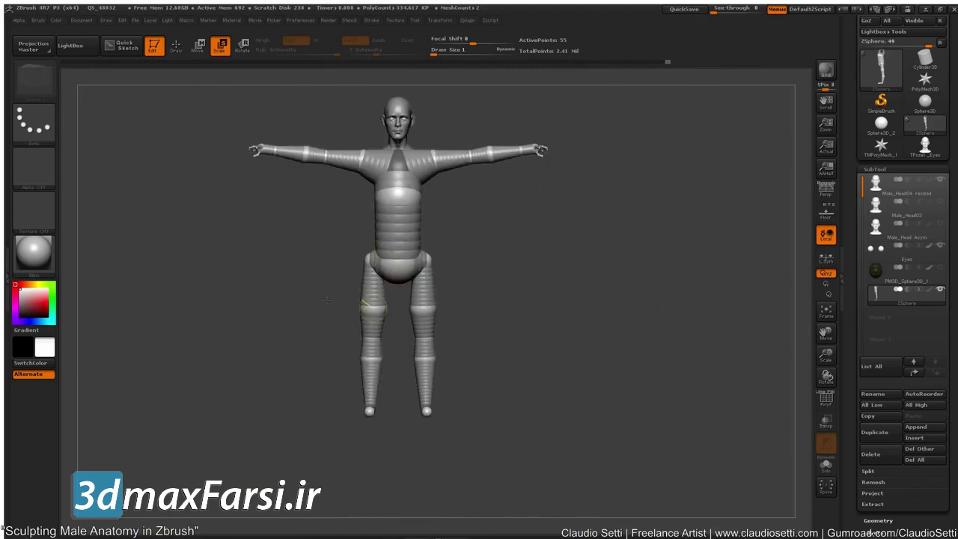
pyautogui.moveTo(231, 312)
pyautogui.mouseDown()
pyautogui.moveTo(290, 308)
pyautogui.moveTo(237, 301)
pyautogui.mouseUp()
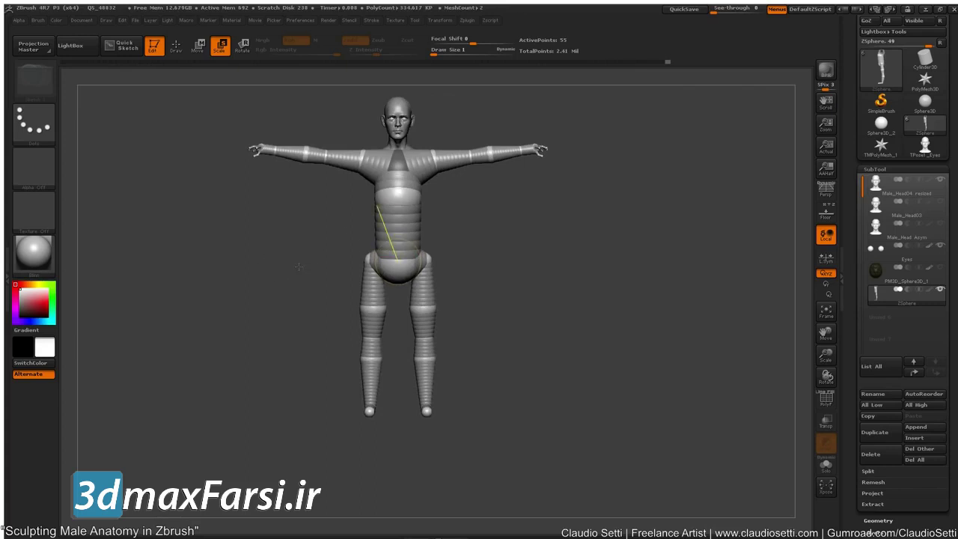
# Preview the armature's adaptive skin at densities 1 and 2, keep density 2, and close the preview
pyautogui.press('a')
pyautogui.moveTo(236, 277); pyautogui.dragTo(233, 329)
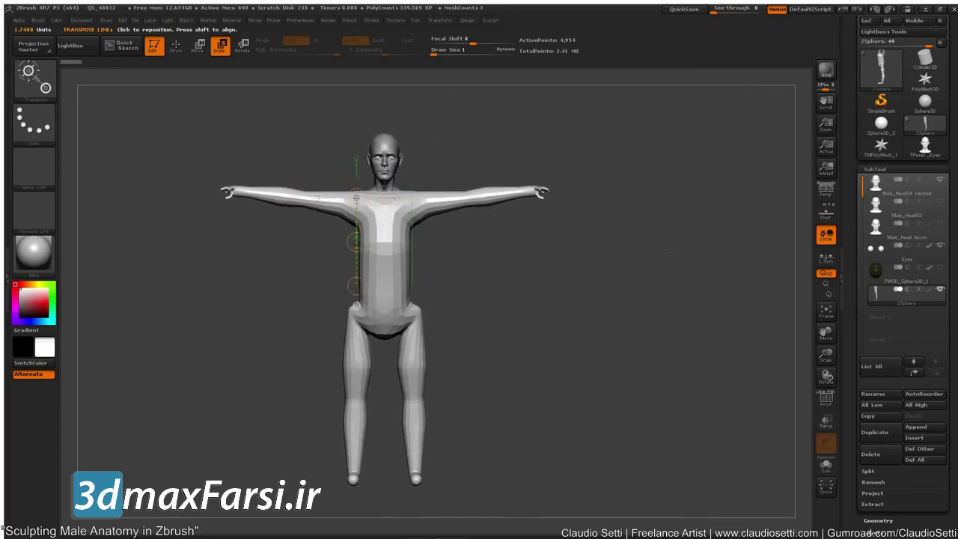
pyautogui.scroll(-5, 855, 342)
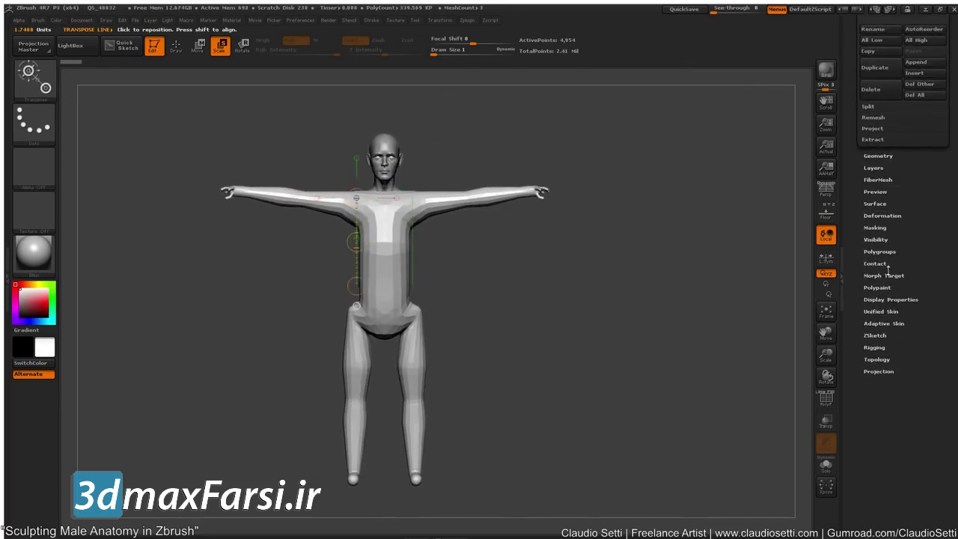
pyautogui.click(877, 323)
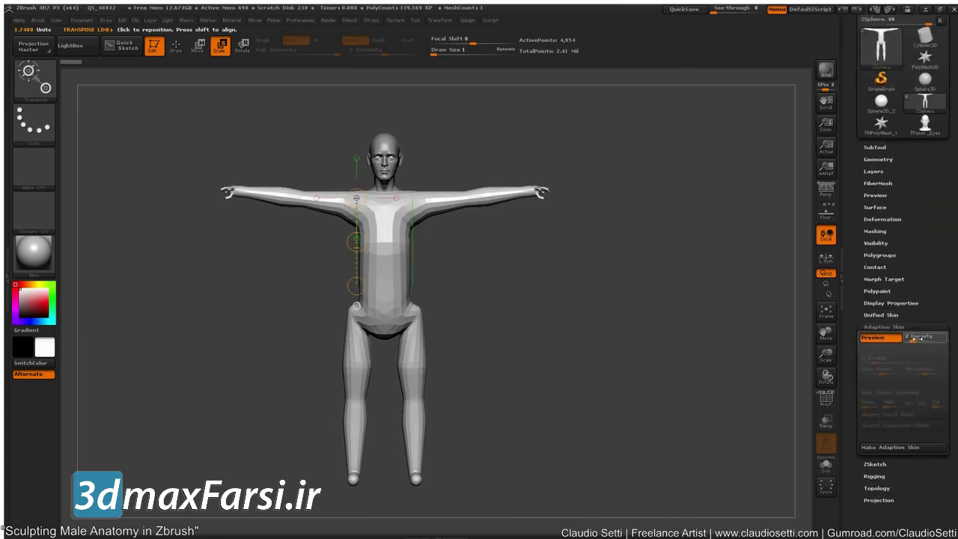
pyautogui.moveTo(913, 350); pyautogui.dragTo(905, 348)
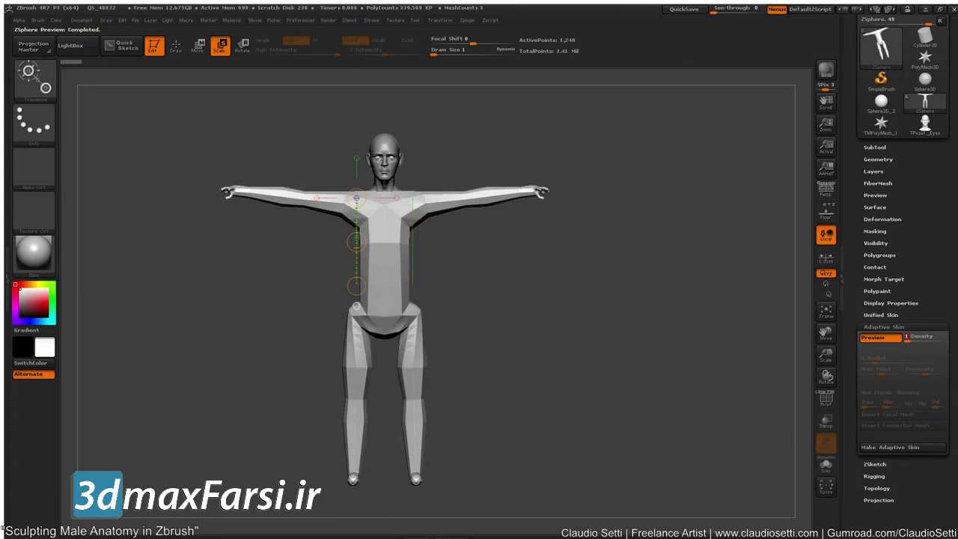
pyautogui.moveTo(908, 341); pyautogui.dragTo(914, 340)
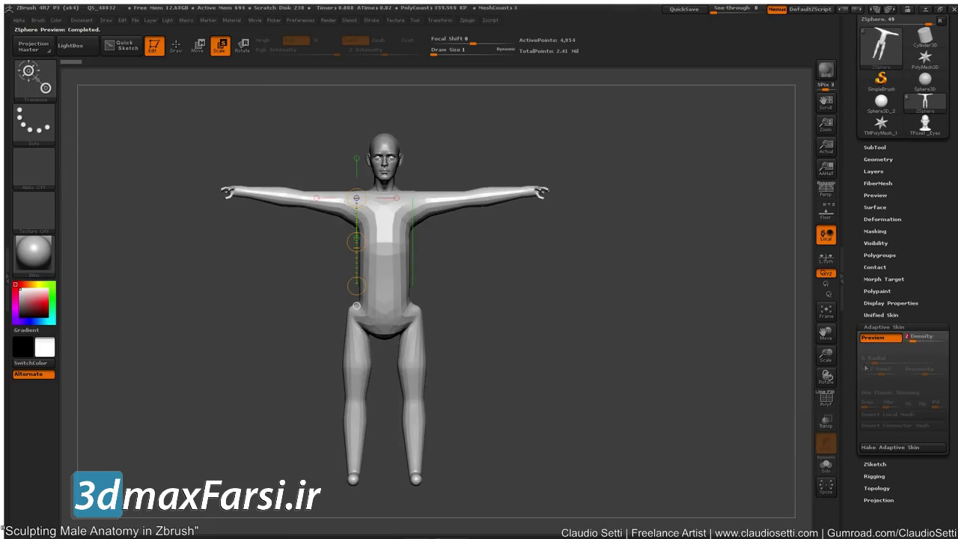
pyautogui.click(878, 341)
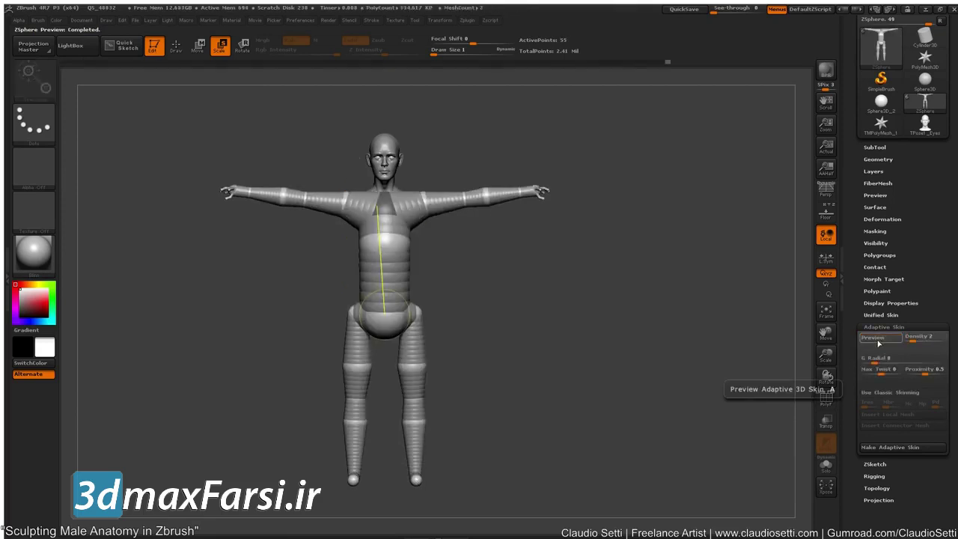
pyautogui.click(874, 342)
pyautogui.click(880, 339)
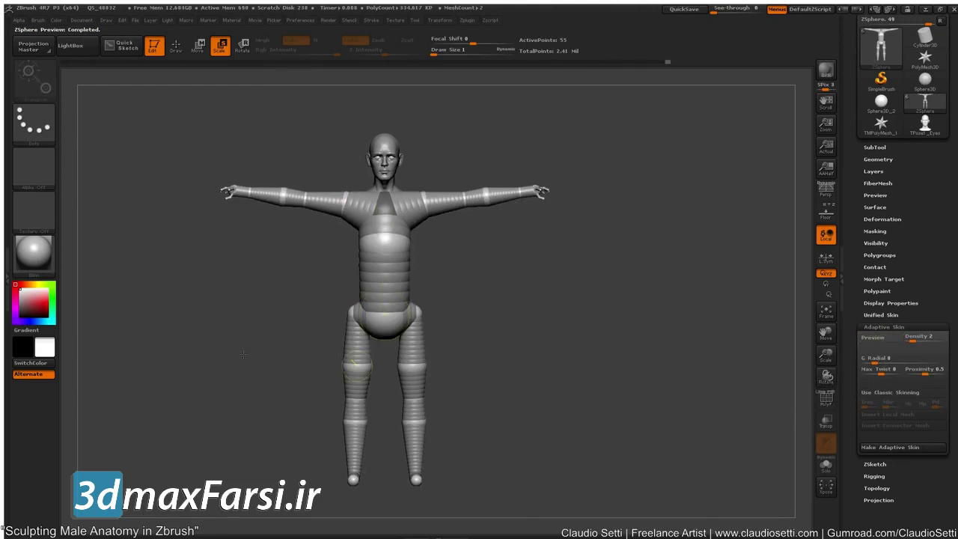
# Generate an adaptive skin mesh from the armature at density 2 and append Skin_ZSphere as a new subtool
pyautogui.keyDown('alt'); pyautogui.moveTo(240, 342); pyautogui.dragTo(271, 357); pyautogui.keyUp('alt')
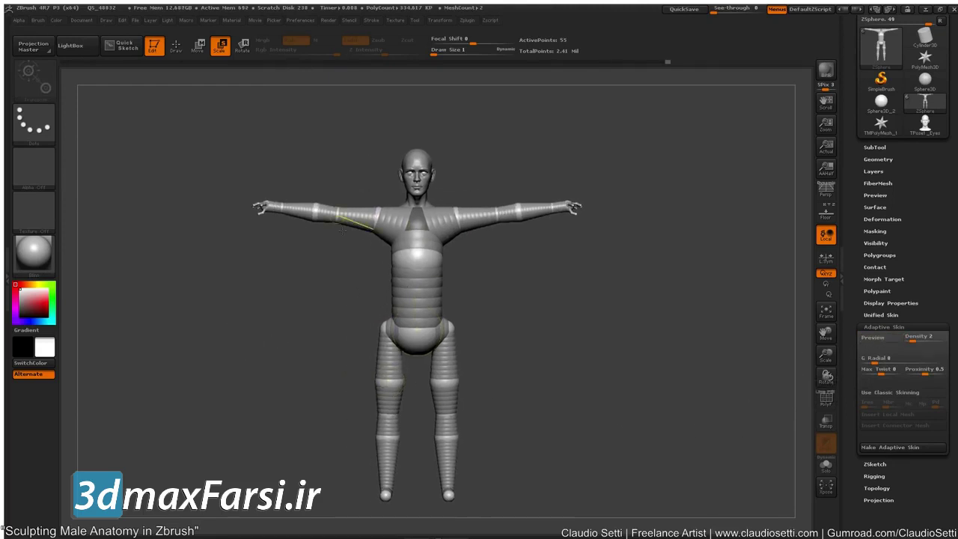
pyautogui.click(893, 447)
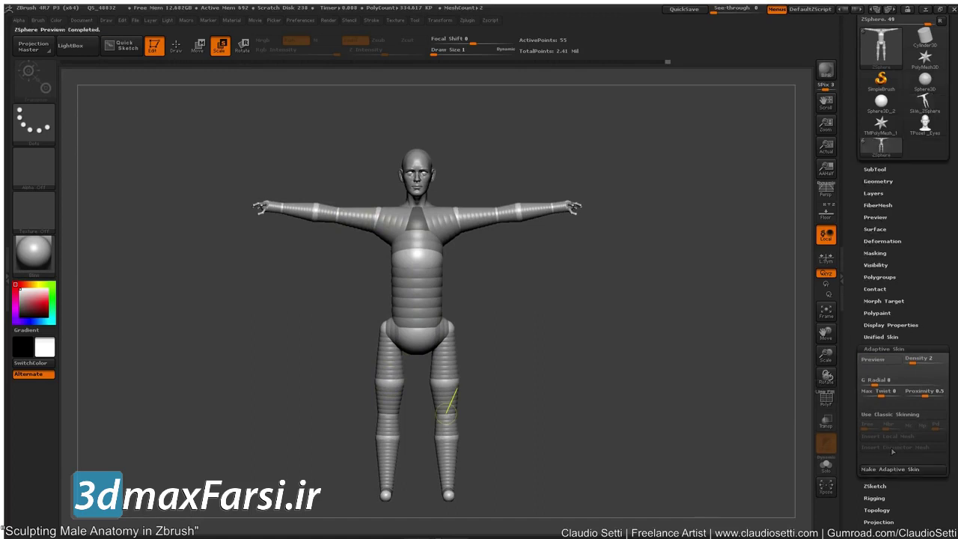
pyautogui.moveTo(852, 238); pyautogui.dragTo(857, 318)
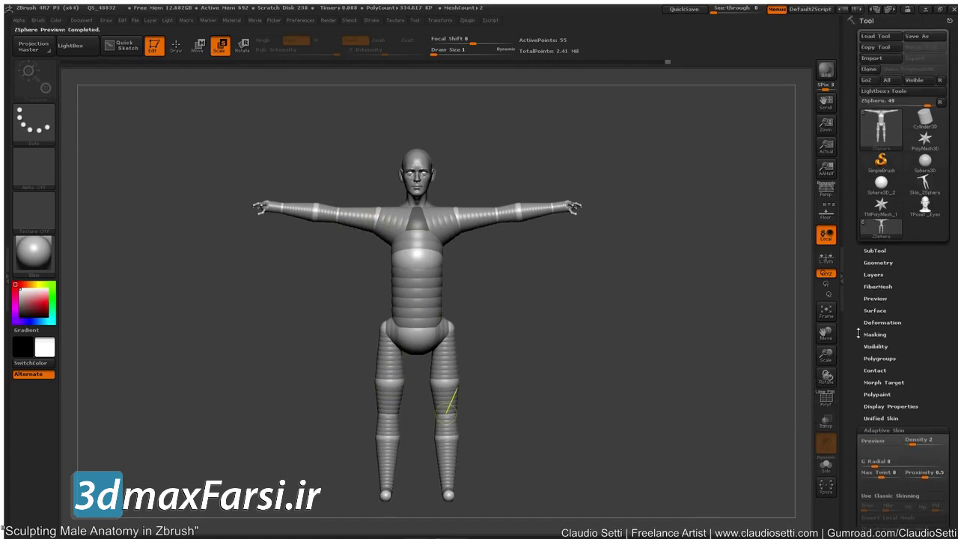
pyautogui.click(872, 250)
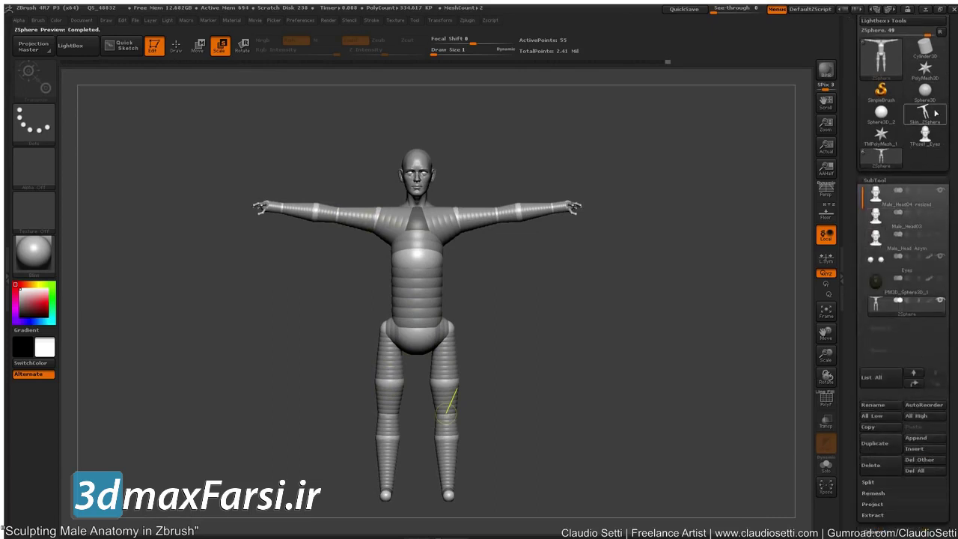
pyautogui.moveTo(924, 115)
pyautogui.click(916, 439)
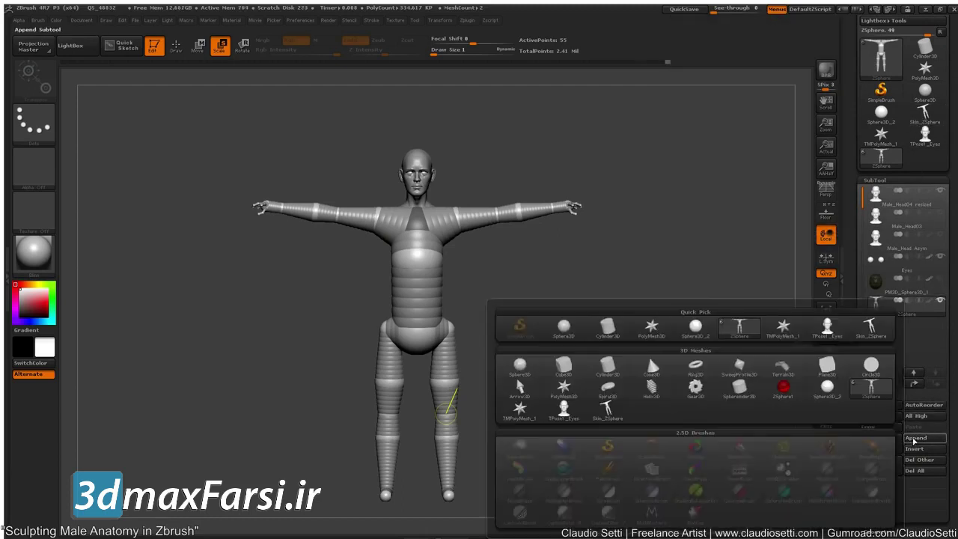
pyautogui.click(871, 328)
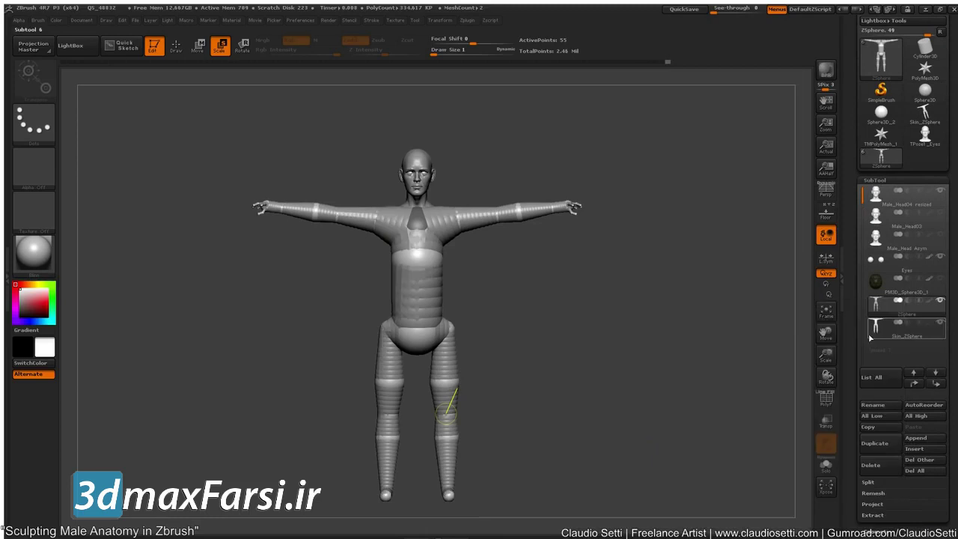
# Make the Skin_ZSphere subtool active, leave the ZSphere armature hidden, and quick-save the project
pyautogui.click(895, 330)
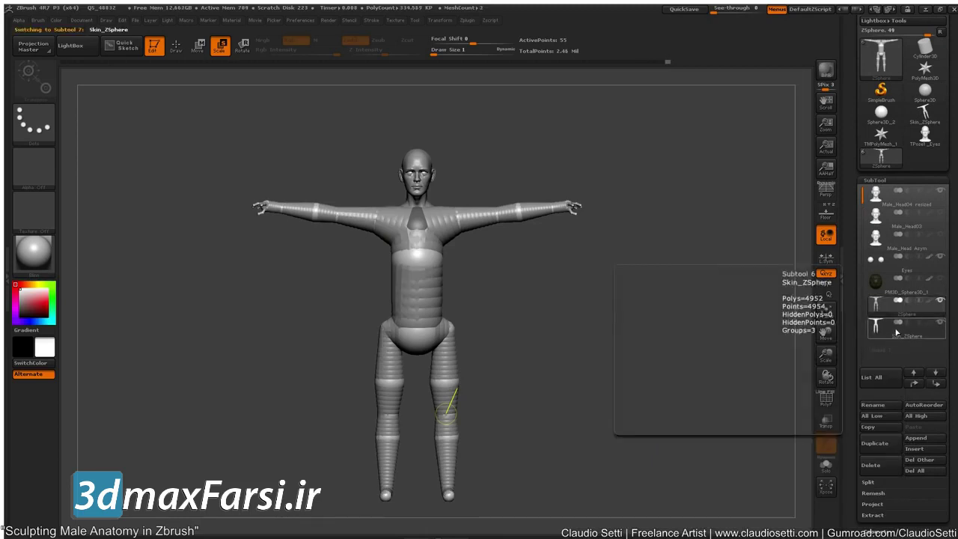
pyautogui.click(940, 303)
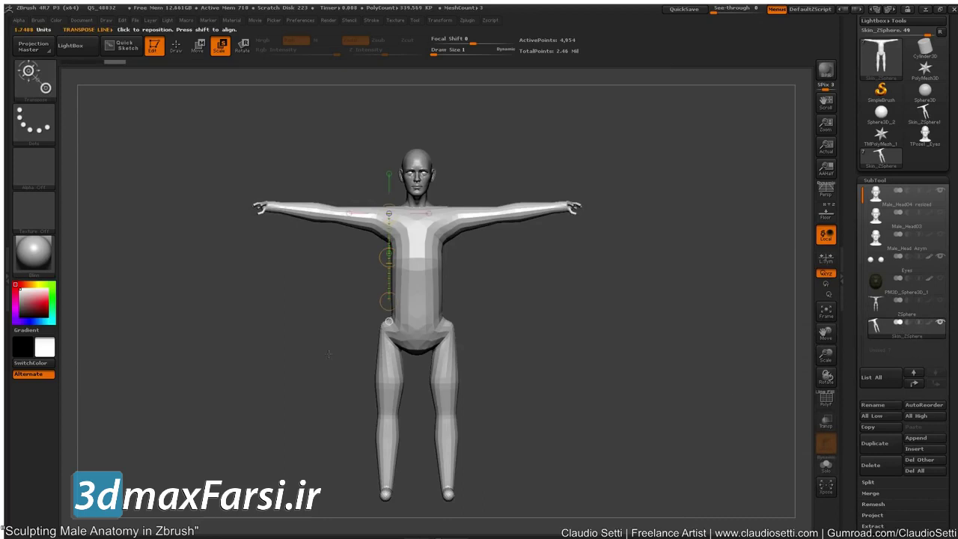
pyautogui.hotkey('ctrl', 's')
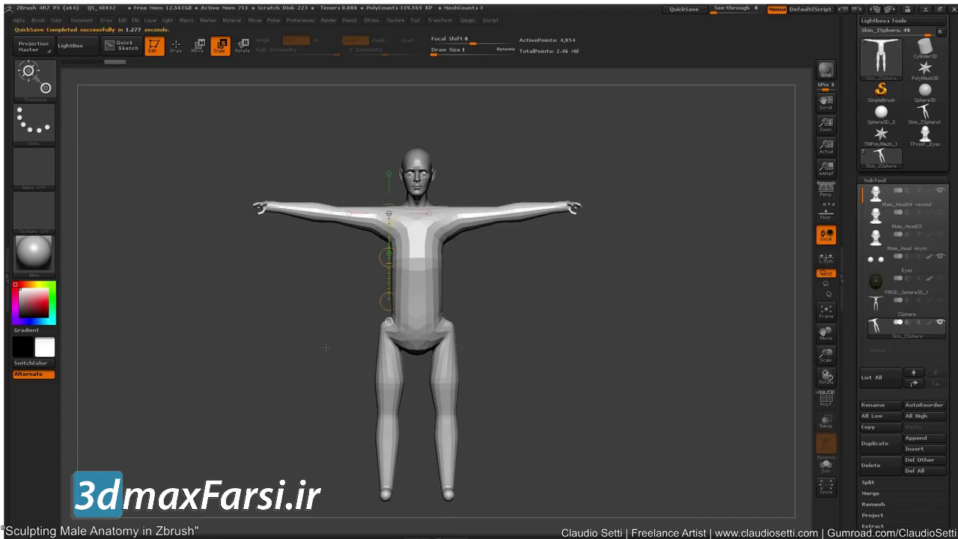
# Switch to draw mode, examine the body mesh, and compare its subdivision levels 1 and 2
pyautogui.press('q')
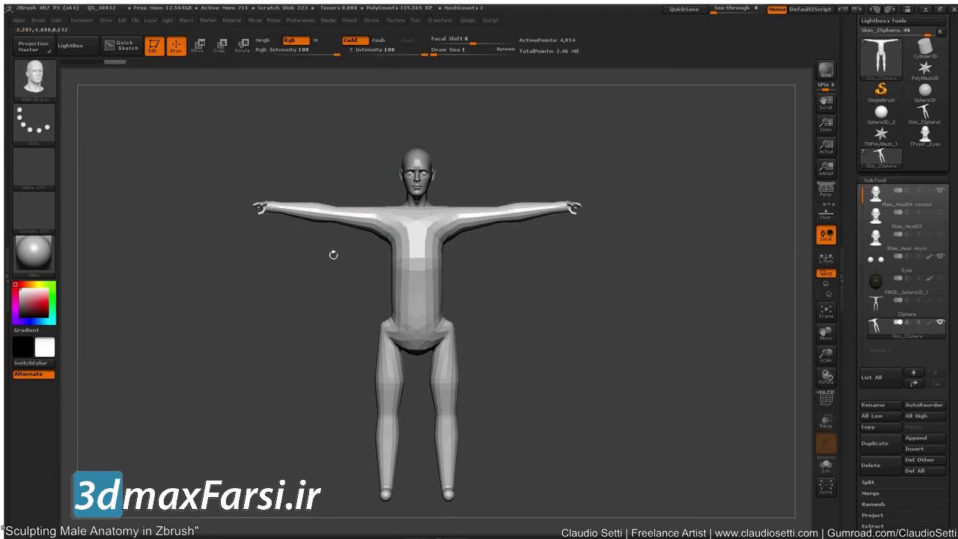
pyautogui.moveTo(368, 287); pyautogui.dragTo(302, 297)
pyautogui.keyDown('alt'); pyautogui.moveTo(244, 376); pyautogui.dragTo(339, 248); pyautogui.keyUp('alt')
pyautogui.keyDown('alt'); pyautogui.moveTo(218, 280); pyautogui.dragTo(262, 298); pyautogui.keyUp('alt')
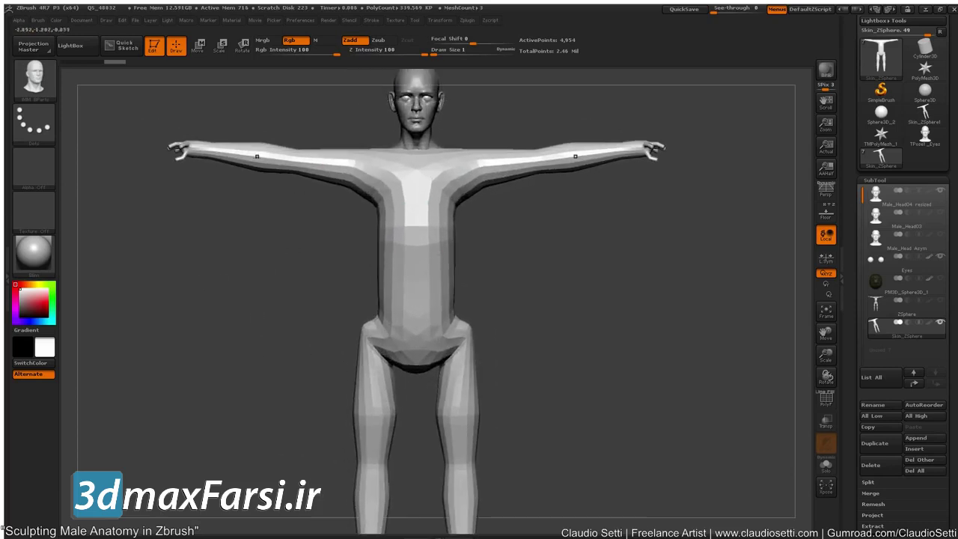
pyautogui.moveTo(253, 292)
pyautogui.mouseDown()
pyautogui.moveTo(351, 291)
pyautogui.moveTo(265, 290)
pyautogui.mouseUp()
pyautogui.keyDown('alt'); pyautogui.moveTo(285, 356); pyautogui.dragTo(259, 313); pyautogui.keyUp('alt')
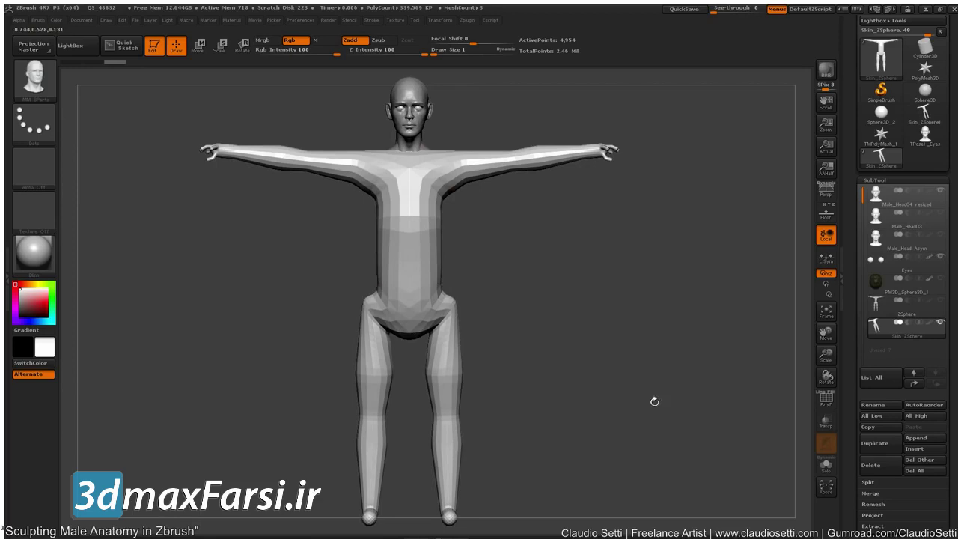
pyautogui.moveTo(854, 438); pyautogui.dragTo(852, 338)
pyautogui.click(877, 276)
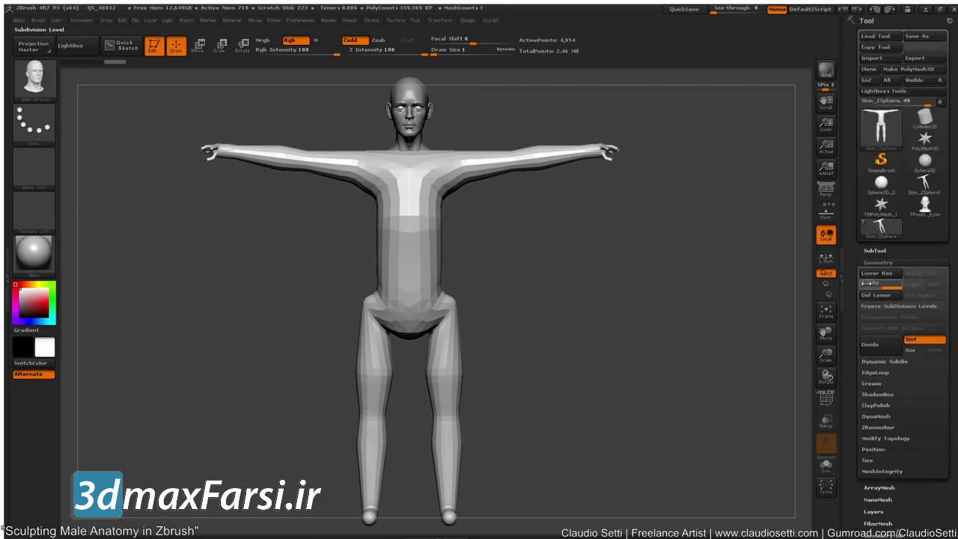
pyautogui.moveTo(881, 288); pyautogui.dragTo(877, 287)
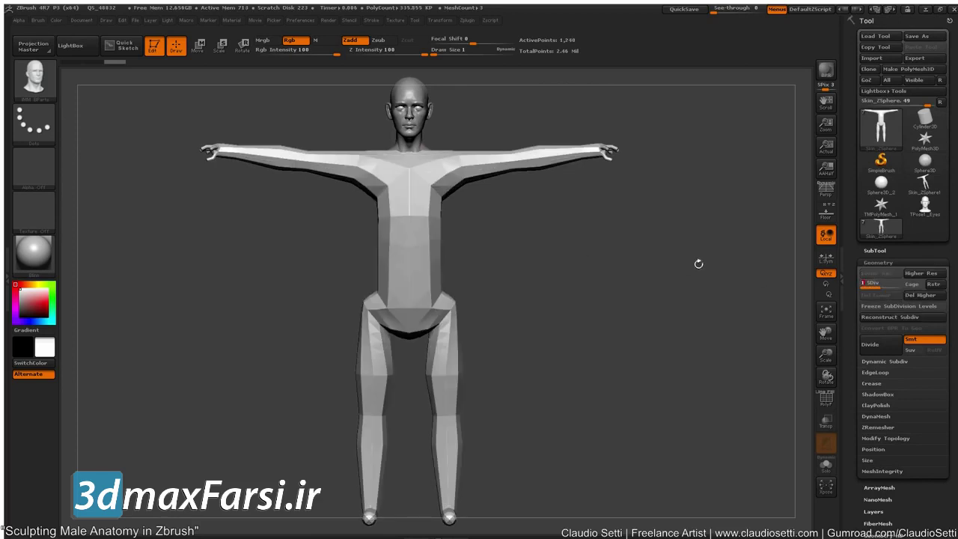
pyautogui.moveTo(895, 285); pyautogui.dragTo(903, 284)
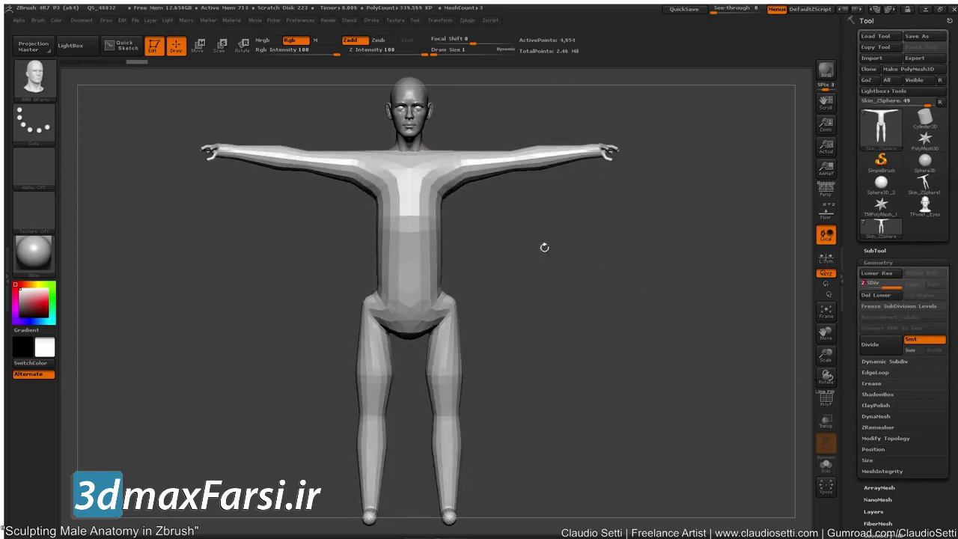
# Try a third subdivision level on the body mesh, return to level 2, and delete the higher level
pyautogui.click(398, 196)
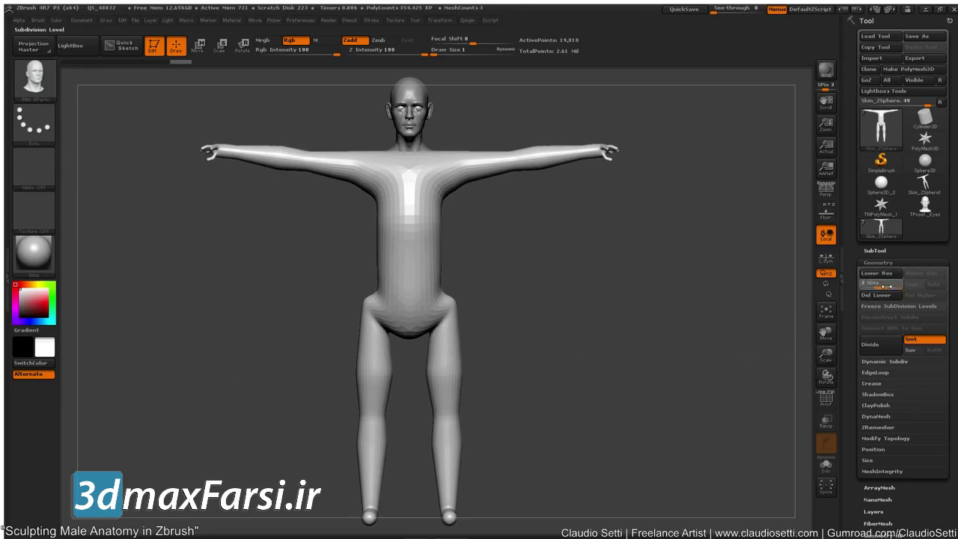
pyautogui.click(881, 285)
pyautogui.click(916, 296)
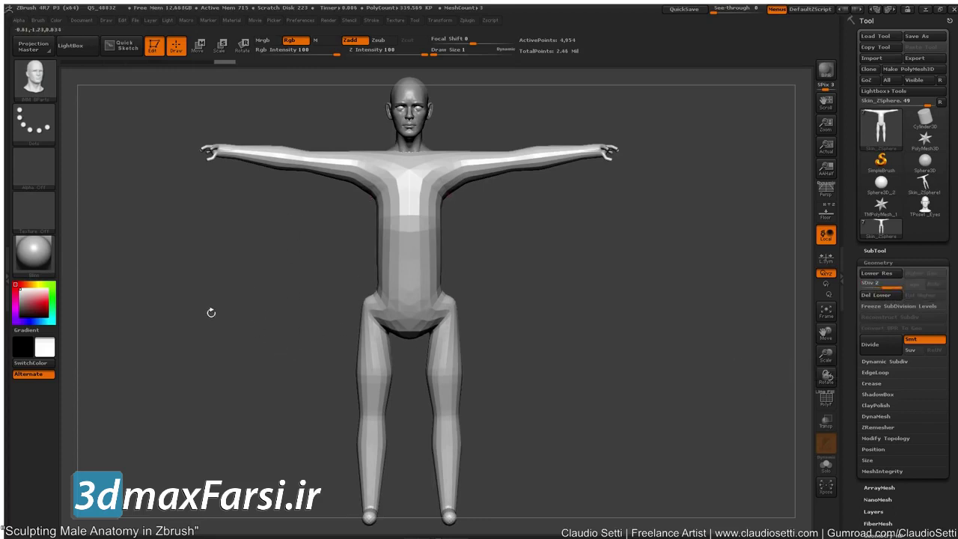
# Choose the ClayBuildup brush and turn on its BackFaceMask auto masking
pyautogui.press('b')
pyautogui.press('c')
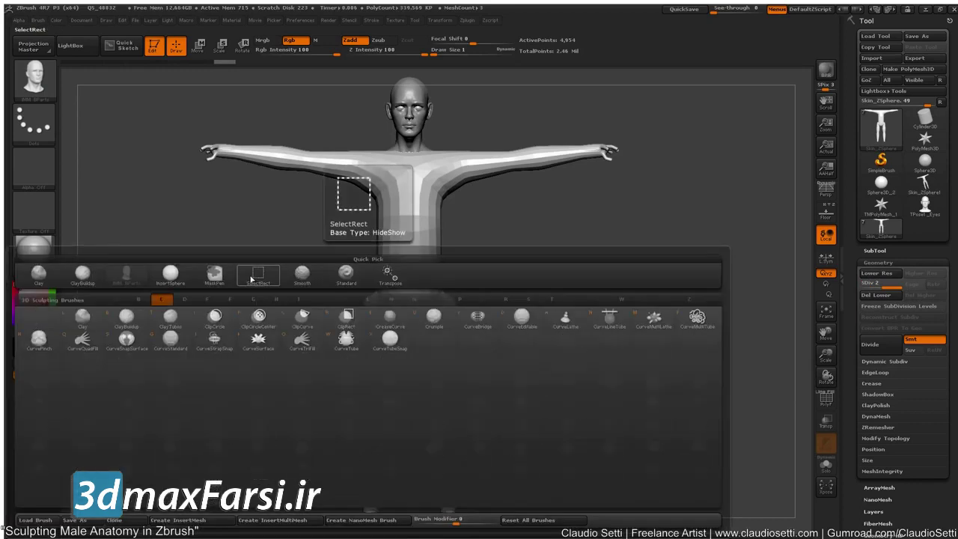
pyautogui.press('b')
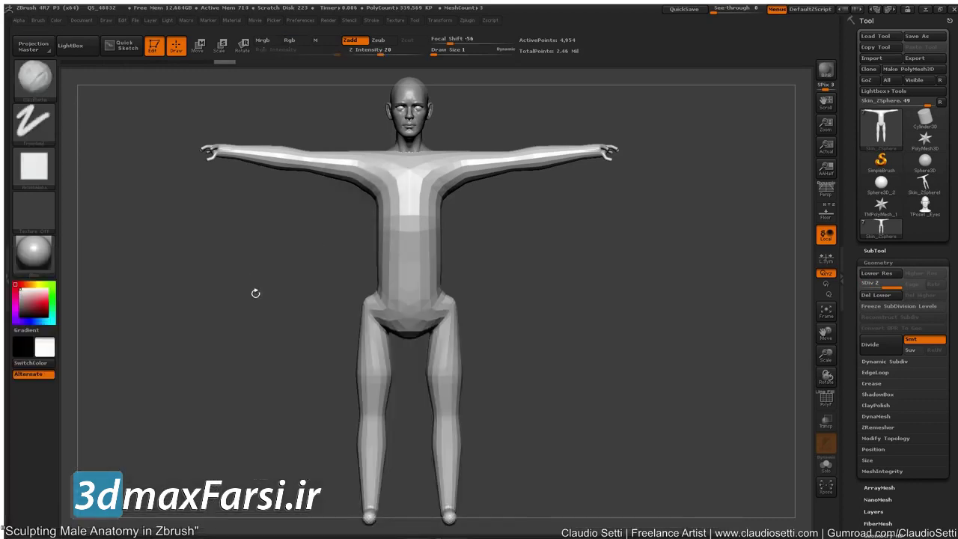
pyautogui.click(38, 21)
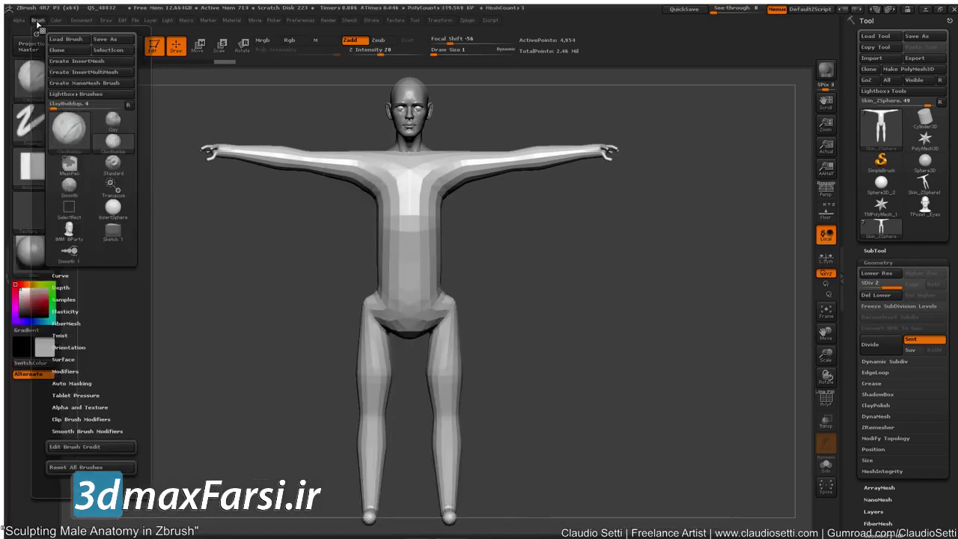
pyautogui.click(76, 383)
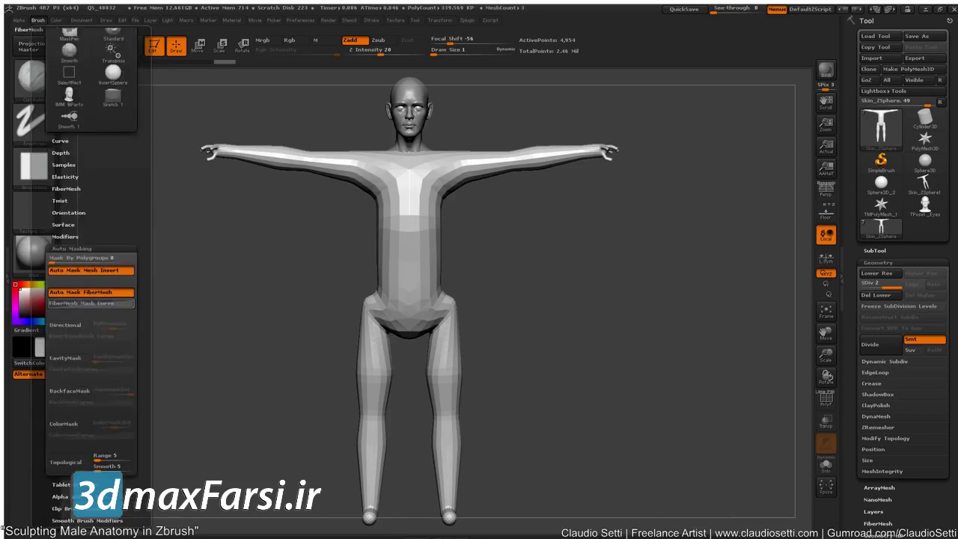
pyautogui.click(66, 395)
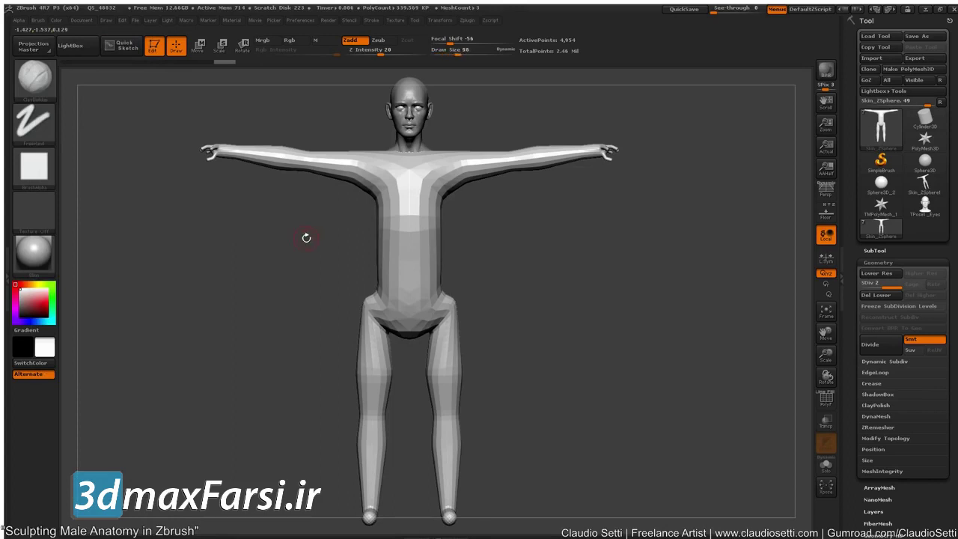
# Mask the body so only the hands stay editable, and enlarge both hands with Transpose Scale
pyautogui.moveTo(193, 301); pyautogui.dragTo(238, 275)
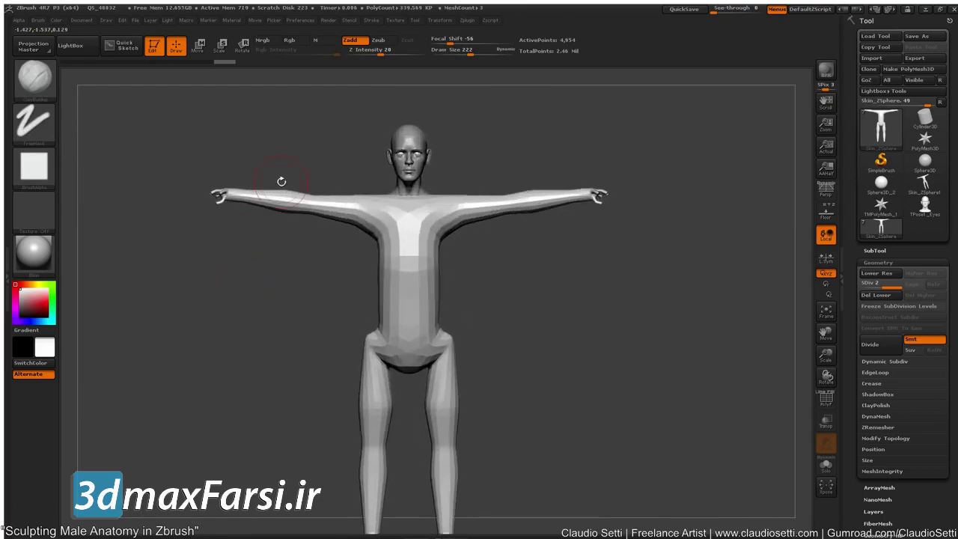
pyautogui.moveTo(223, 327); pyautogui.dragTo(224, 252)
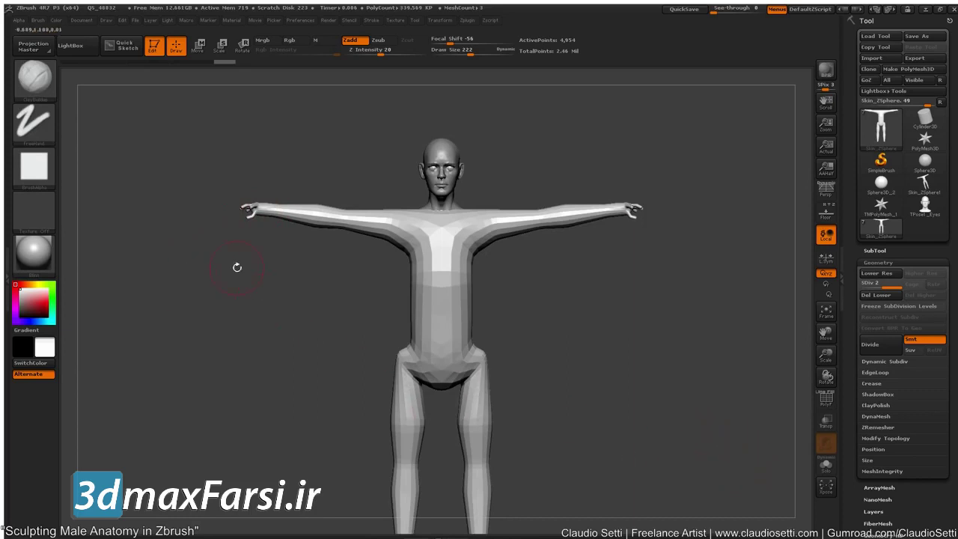
pyautogui.moveTo(146, 163)
pyautogui.keyDown('ctrl'); pyautogui.mouseDown()
pyautogui.moveTo(175, 209)
pyautogui.moveTo(273, 252)
pyautogui.mouseUp(); pyautogui.keyUp('ctrl')
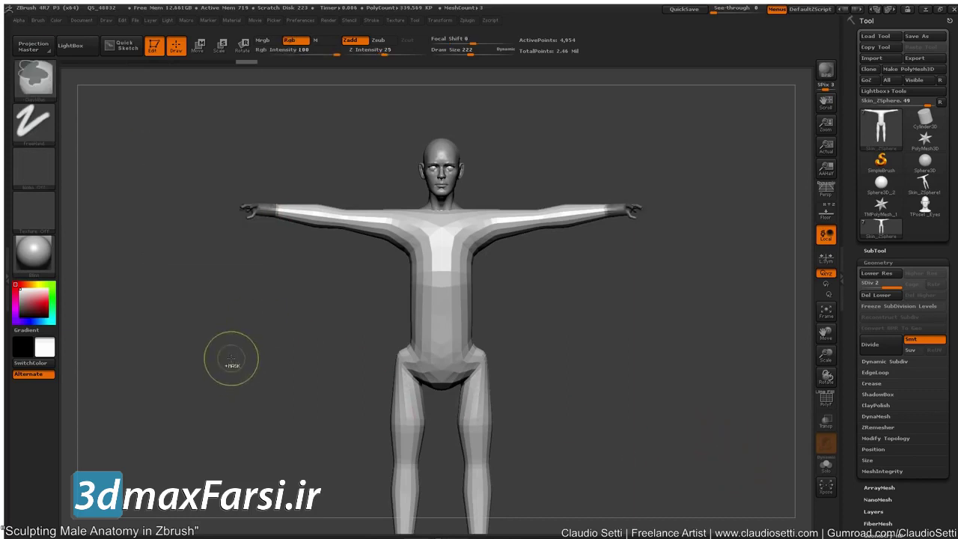
pyautogui.keyDown('ctrl'); pyautogui.click(259, 311); pyautogui.keyUp('ctrl')
pyautogui.press('e')
pyautogui.moveTo(270, 209)
pyautogui.keyDown('shift'); pyautogui.mouseDown()
pyautogui.moveTo(202, 209)
pyautogui.moveTo(218, 210)
pyautogui.mouseUp(); pyautogui.keyUp('shift')
pyautogui.moveTo(213, 288); pyautogui.dragTo(239, 242)
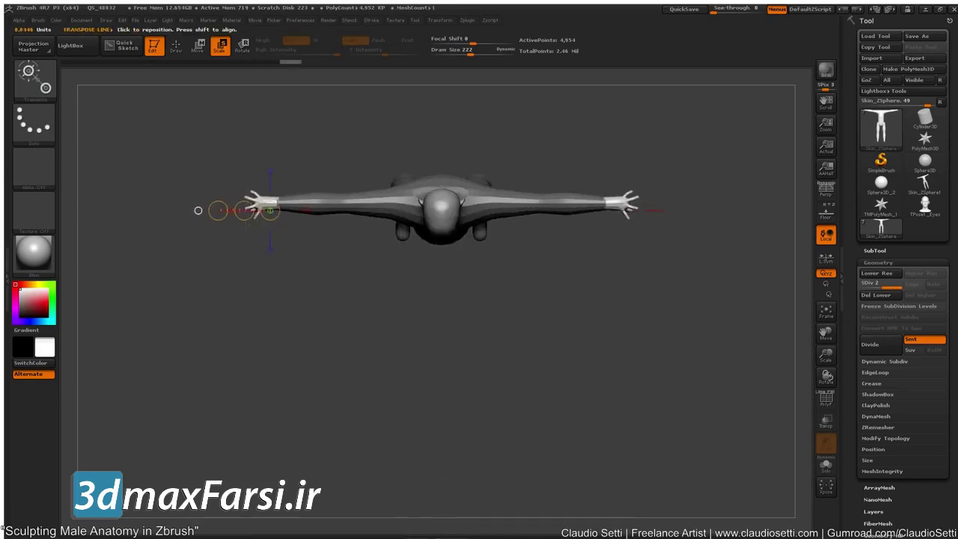
pyautogui.moveTo(260, 196); pyautogui.dragTo(272, 283)
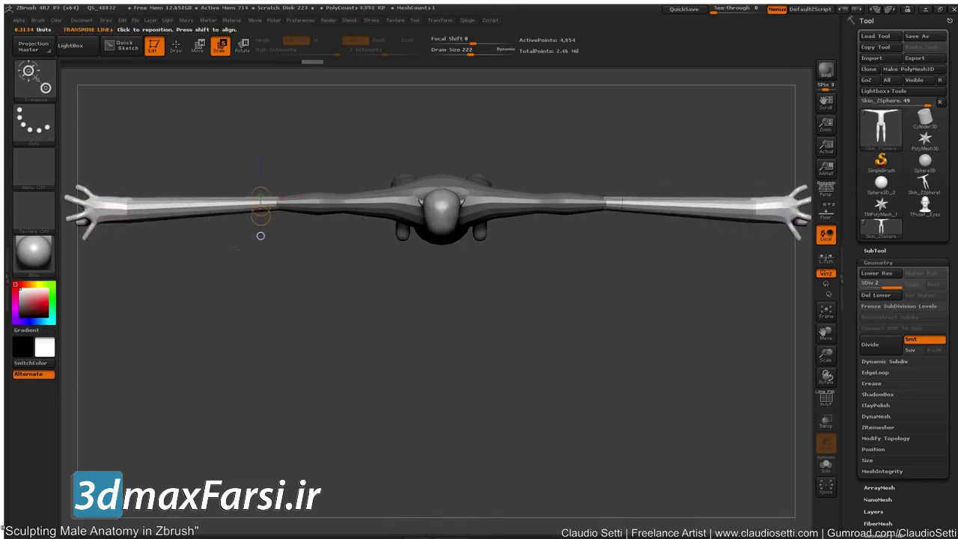
# Move the enlarged hands inward to the wrists with Transpose Move and clear the mask
pyautogui.press('w')
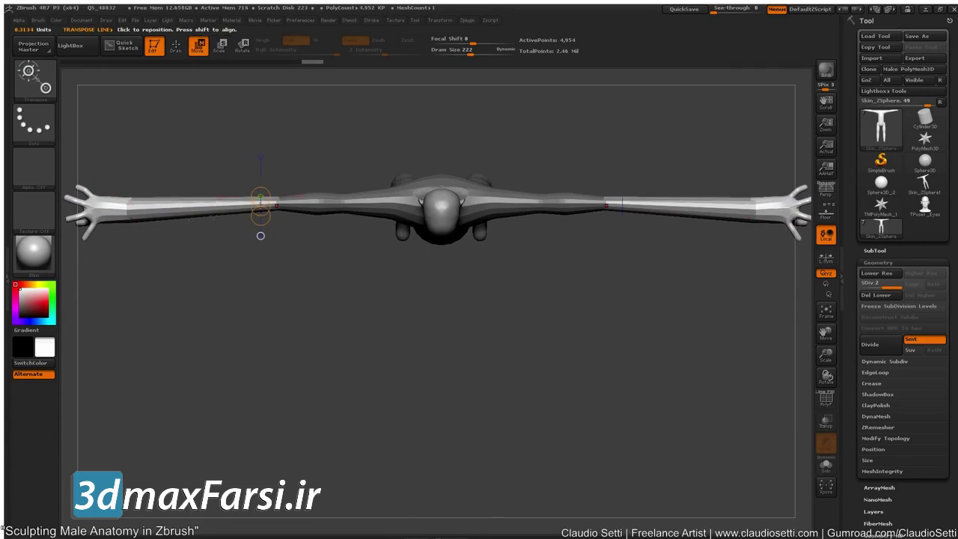
pyautogui.moveTo(254, 190); pyautogui.dragTo(333, 85)
pyautogui.moveTo(276, 201); pyautogui.dragTo(102, 206)
pyautogui.click(198, 46)
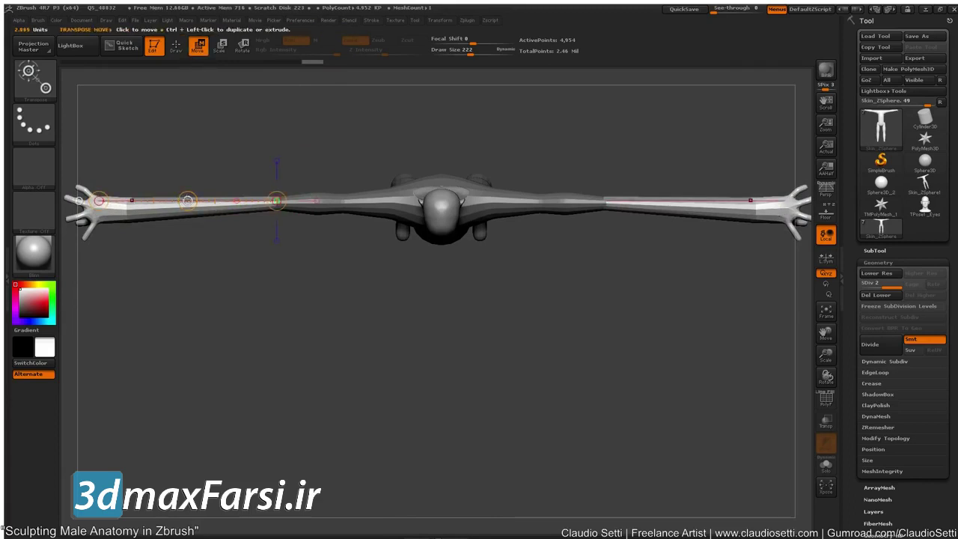
pyautogui.keyDown('shift'); pyautogui.moveTo(188, 200); pyautogui.dragTo(332, 192); pyautogui.keyUp('shift')
pyautogui.keyDown('shift'); pyautogui.moveTo(250, 329); pyautogui.dragTo(310, 402); pyautogui.keyUp('shift')
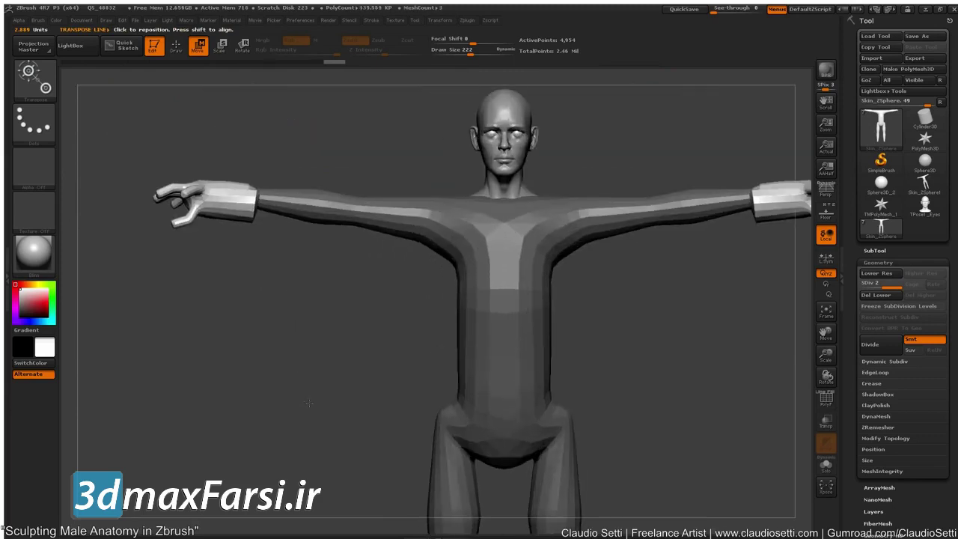
pyautogui.keyDown('ctrl'); pyautogui.click(310, 314); pyautogui.keyUp('ctrl')
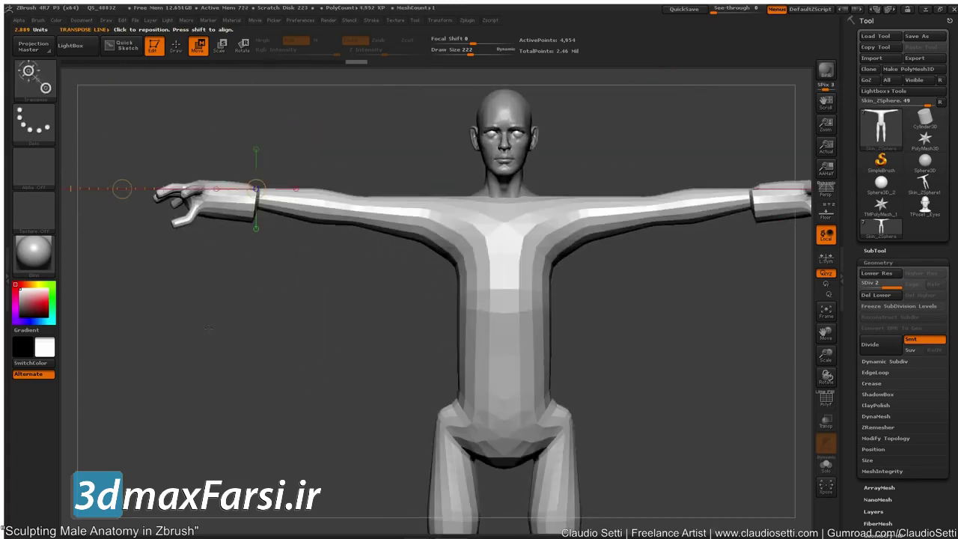
# Return to draw mode and smooth the stepped joints between the hands and forearms from several angles
pyautogui.press('q')
pyautogui.keyDown('shift'); pyautogui.moveTo(250, 196); pyautogui.dragTo(241, 210); pyautogui.keyUp('shift')
pyautogui.moveTo(238, 268)
pyautogui.mouseDown()
pyautogui.moveTo(237, 276)
pyautogui.moveTo(238, 262)
pyautogui.mouseUp()
pyautogui.keyDown('shift'); pyautogui.moveTo(237, 207); pyautogui.dragTo(233, 213); pyautogui.keyUp('shift')
pyautogui.moveTo(241, 302); pyautogui.dragTo(240, 262)
pyautogui.moveTo(235, 214)
pyautogui.keyDown('shift'); pyautogui.mouseDown()
pyautogui.moveTo(230, 204)
pyautogui.moveTo(225, 243)
pyautogui.mouseUp(); pyautogui.keyUp('shift')
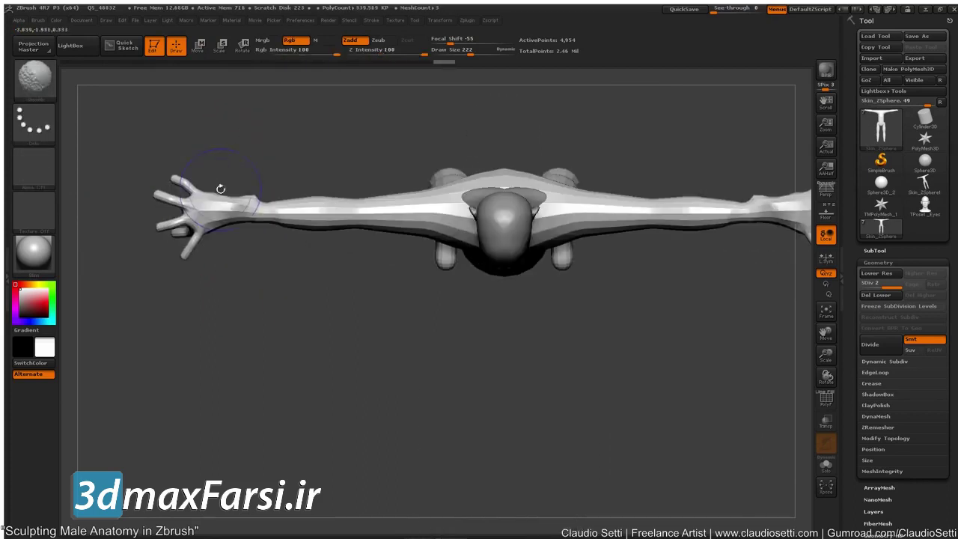
pyautogui.moveTo(220, 188)
pyautogui.keyDown('shift'); pyautogui.mouseDown()
pyautogui.moveTo(225, 205)
pyautogui.moveTo(254, 211)
pyautogui.mouseUp(); pyautogui.keyUp('shift')
pyautogui.moveTo(255, 318)
pyautogui.mouseDown()
pyautogui.moveTo(255, 252)
pyautogui.moveTo(259, 311)
pyautogui.mouseUp()
# Display the front reference photo, isolate the hands with a mask, and move them inward to match the reference arm span
pyautogui.hotkey('shift', 'p')
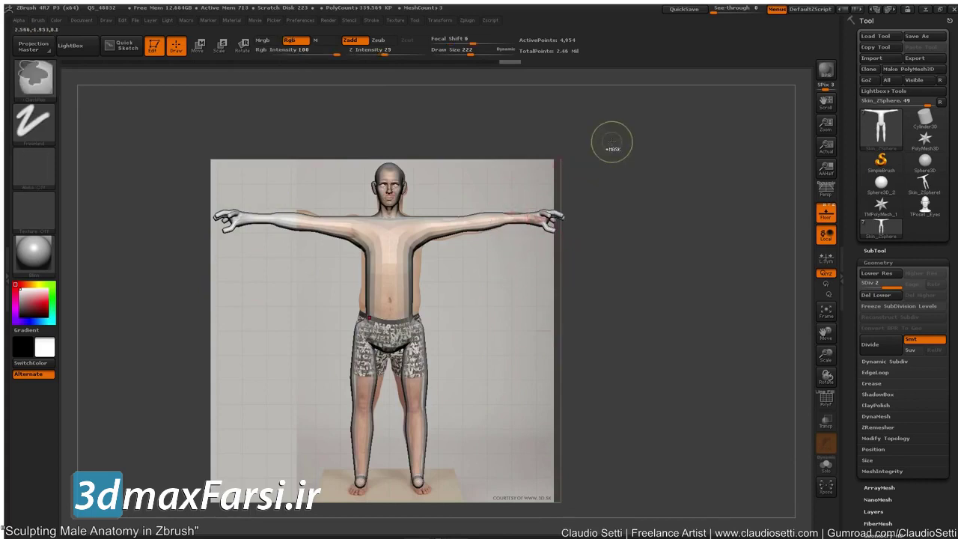
pyautogui.moveTo(594, 148)
pyautogui.keyDown('ctrl'); pyautogui.mouseDown()
pyautogui.moveTo(531, 261)
pyautogui.moveTo(502, 261)
pyautogui.mouseUp(); pyautogui.keyUp('ctrl')
pyautogui.press('w')
pyautogui.moveTo(507, 223); pyautogui.dragTo(549, 219)
pyautogui.keyDown('alt'); pyautogui.moveTo(622, 312); pyautogui.dragTo(557, 426); pyautogui.keyUp('alt')
pyautogui.moveTo(361, 224); pyautogui.dragTo(310, 222)
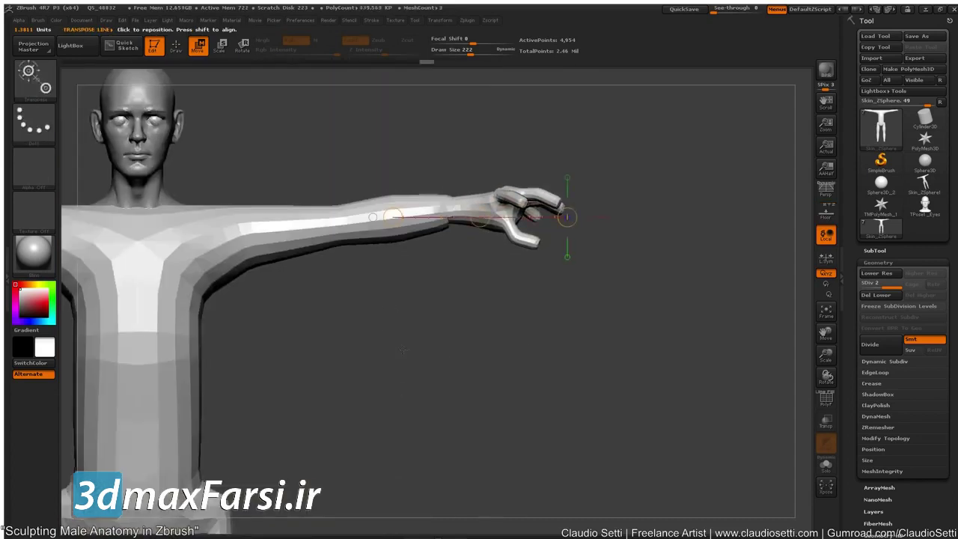
# Smooth the overlap between hands and forearms and start filling the pinched wrists with ClayBuildup
pyautogui.press('q')
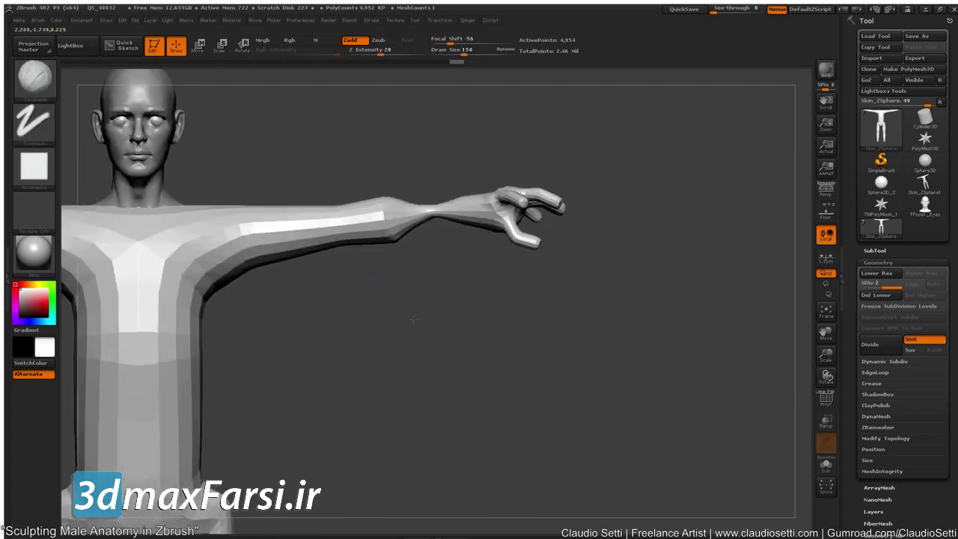
pyautogui.moveTo(445, 210); pyautogui.dragTo(401, 224)
pyautogui.moveTo(407, 297); pyautogui.dragTo(444, 224)
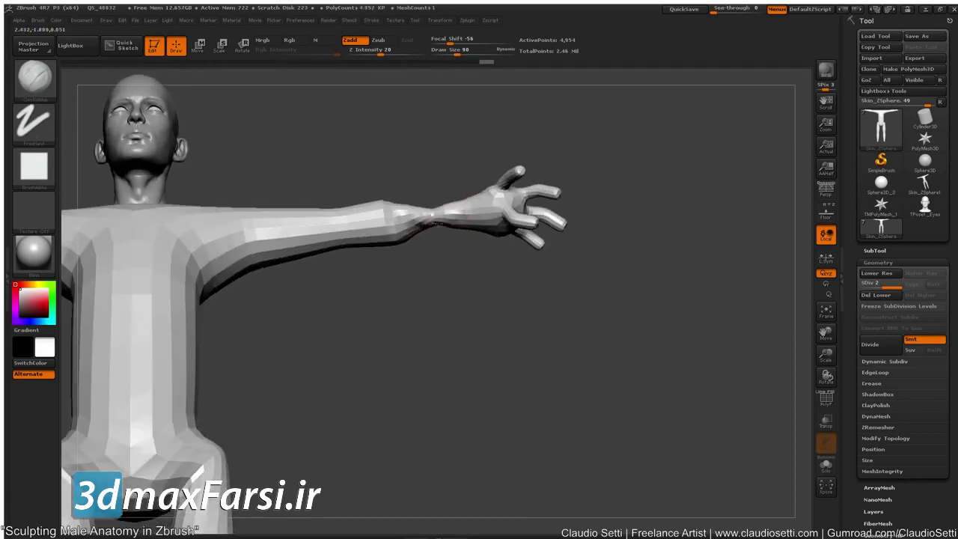
pyautogui.moveTo(419, 274)
pyautogui.mouseDown()
pyautogui.moveTo(441, 224)
pyautogui.moveTo(431, 224)
pyautogui.mouseUp()
pyautogui.moveTo(445, 317)
pyautogui.mouseDown()
pyautogui.moveTo(452, 241)
pyautogui.moveTo(420, 249)
pyautogui.mouseUp()
pyautogui.moveTo(441, 288); pyautogui.dragTo(410, 213)
pyautogui.moveTo(464, 239); pyautogui.dragTo(436, 271)
pyautogui.moveTo(376, 242)
pyautogui.mouseDown()
pyautogui.moveTo(389, 275)
pyautogui.moveTo(456, 259)
pyautogui.moveTo(463, 282)
pyautogui.mouseUp()
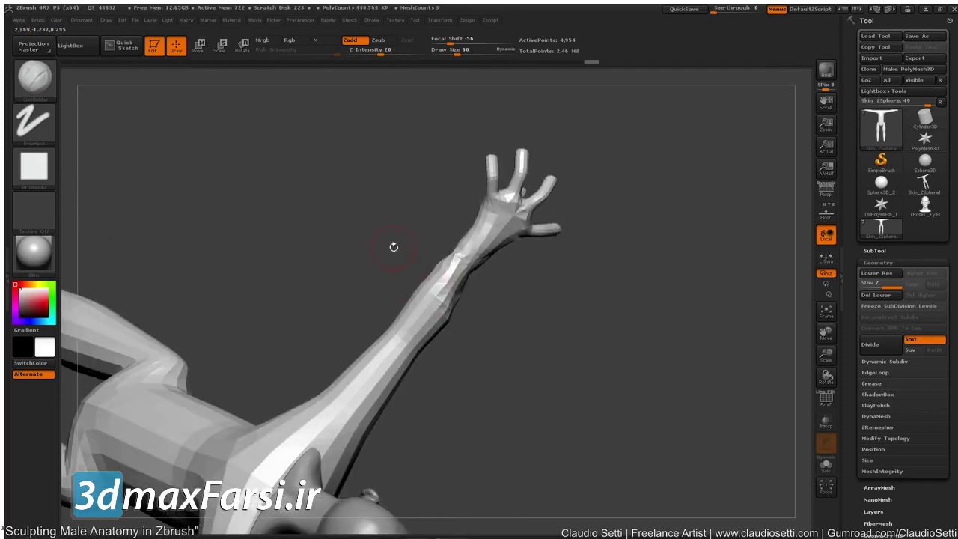
# Build up volume all around the wrists and lower forearms with ClayBuildup strokes, smoothing the rough spots
pyautogui.moveTo(400, 254); pyautogui.dragTo(380, 226)
pyautogui.moveTo(474, 265); pyautogui.dragTo(456, 284)
pyautogui.moveTo(399, 251); pyautogui.dragTo(403, 207)
pyautogui.moveTo(446, 273); pyautogui.dragTo(479, 268)
pyautogui.keyDown('shift'); pyautogui.moveTo(419, 233); pyautogui.dragTo(395, 217); pyautogui.keyUp('shift')
pyautogui.moveTo(458, 265); pyautogui.dragTo(496, 257)
pyautogui.moveTo(413, 334)
pyautogui.mouseDown()
pyautogui.moveTo(419, 325)
pyautogui.moveTo(391, 289)
pyautogui.mouseUp()
pyautogui.moveTo(475, 283); pyautogui.dragTo(440, 295)
pyautogui.moveTo(423, 348)
pyautogui.mouseDown()
pyautogui.moveTo(412, 307)
pyautogui.moveTo(473, 296)
pyautogui.mouseUp()
pyautogui.moveTo(426, 224); pyautogui.dragTo(417, 214)
pyautogui.moveTo(468, 298); pyautogui.dragTo(437, 304)
pyautogui.moveTo(404, 221)
pyautogui.keyDown('shift'); pyautogui.mouseDown()
pyautogui.moveTo(415, 289)
pyautogui.moveTo(464, 257)
pyautogui.moveTo(521, 277)
pyautogui.moveTo(500, 280)
pyautogui.moveTo(533, 272)
pyautogui.moveTo(452, 287)
pyautogui.mouseUp(); pyautogui.keyUp('shift')
pyautogui.moveTo(436, 237); pyautogui.dragTo(422, 220)
pyautogui.moveTo(432, 284); pyautogui.dragTo(487, 293)
pyautogui.moveTo(438, 359)
pyautogui.mouseDown()
pyautogui.moveTo(459, 278)
pyautogui.moveTo(454, 320)
pyautogui.mouseUp()
pyautogui.moveTo(469, 221); pyautogui.dragTo(434, 184)
pyautogui.moveTo(495, 295); pyautogui.dragTo(466, 320)
pyautogui.moveTo(524, 278); pyautogui.dragTo(461, 331)
pyautogui.moveTo(419, 216); pyautogui.dragTo(427, 156)
pyautogui.moveTo(540, 272); pyautogui.dragTo(483, 334)
pyautogui.moveTo(443, 219); pyautogui.dragTo(446, 278)
pyautogui.moveTo(562, 258)
pyautogui.mouseDown()
pyautogui.moveTo(572, 242)
pyautogui.moveTo(561, 262)
pyautogui.mouseUp()
pyautogui.moveTo(466, 209)
pyautogui.mouseDown()
pyautogui.moveTo(470, 281)
pyautogui.moveTo(472, 250)
pyautogui.mouseUp()
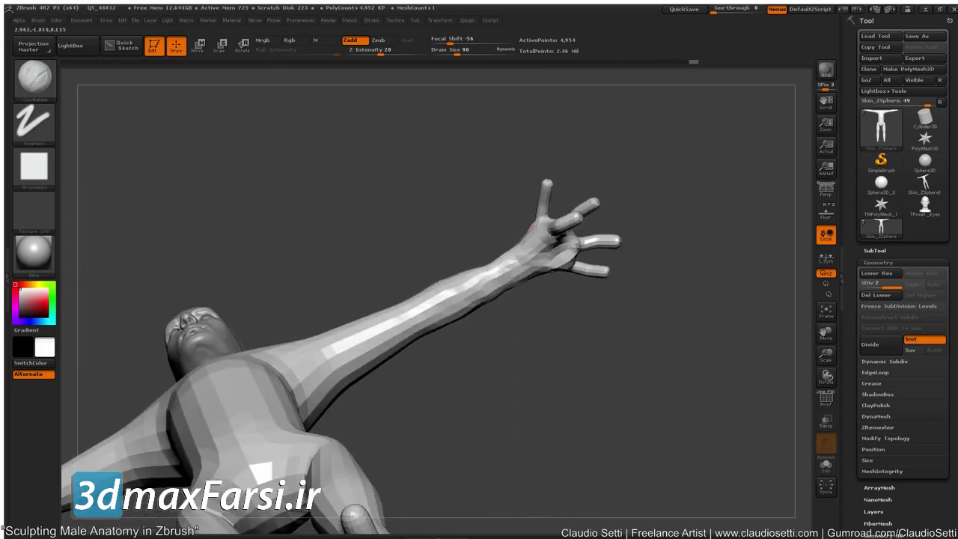
pyautogui.moveTo(442, 191); pyautogui.dragTo(487, 210)
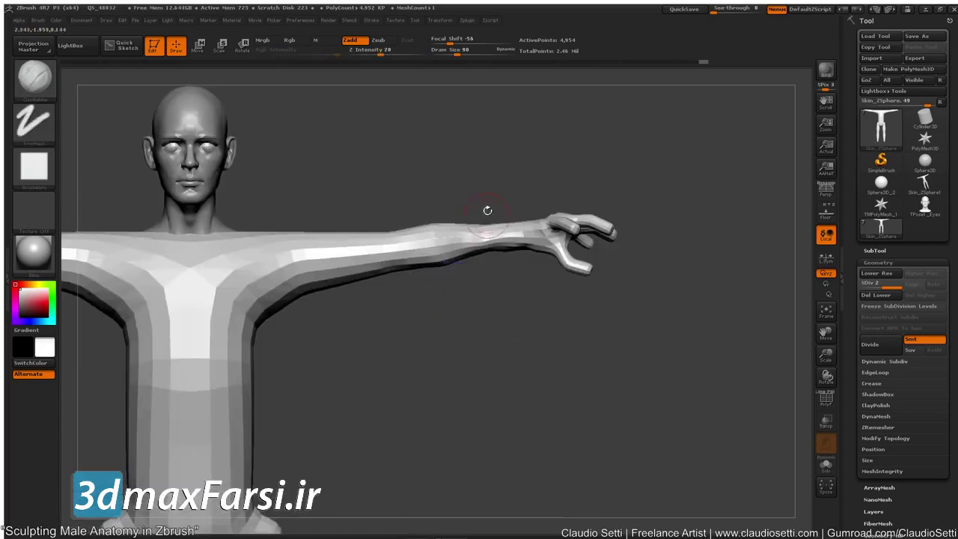
# Choose the Move Topological brush and pull the thumbs forward in the side view
pyautogui.moveTo(561, 291); pyautogui.dragTo(384, 325)
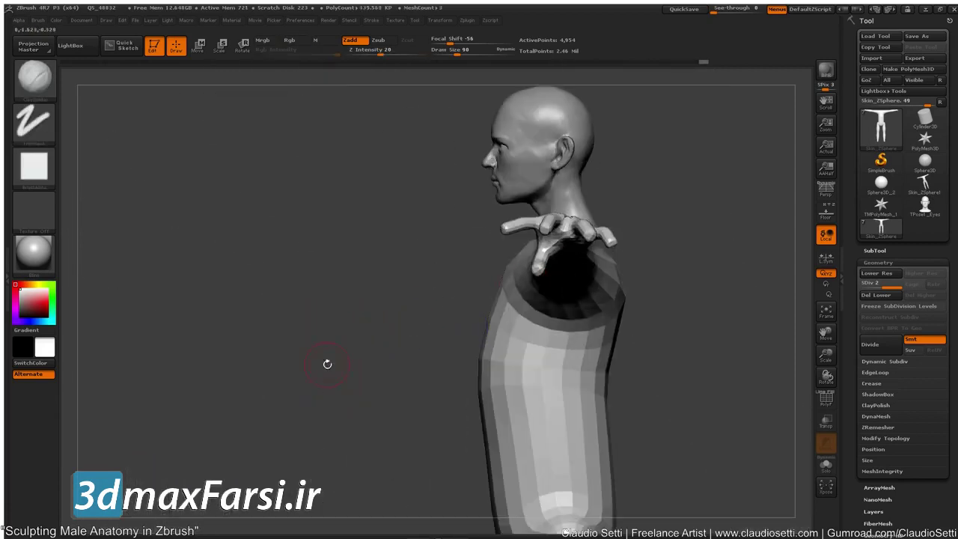
pyautogui.press('b')
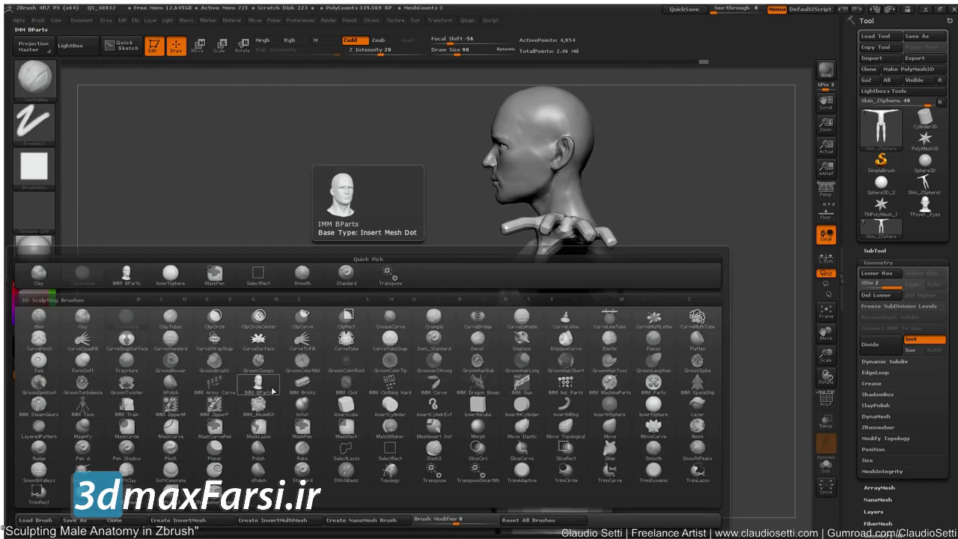
pyautogui.click(254, 278)
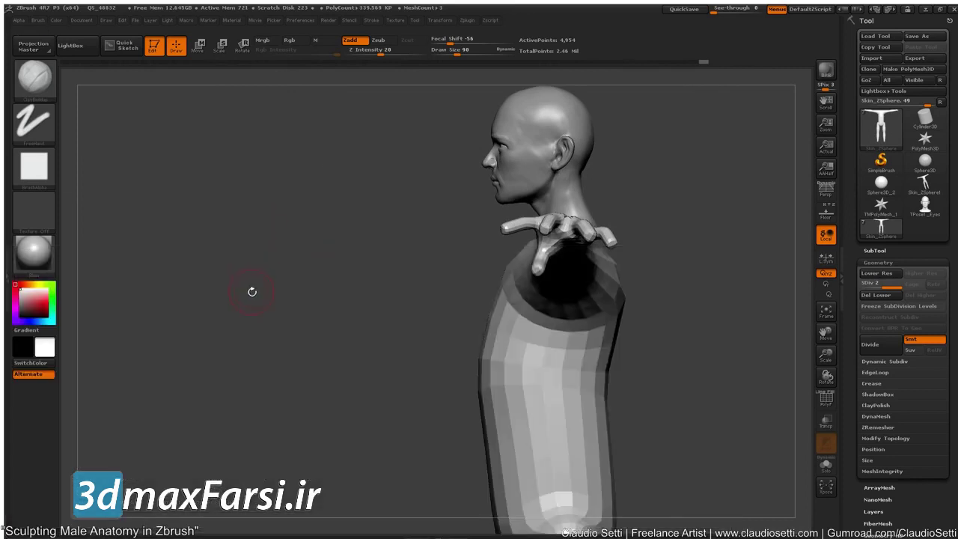
pyautogui.press('b')
pyautogui.press('m')
pyautogui.press('t')
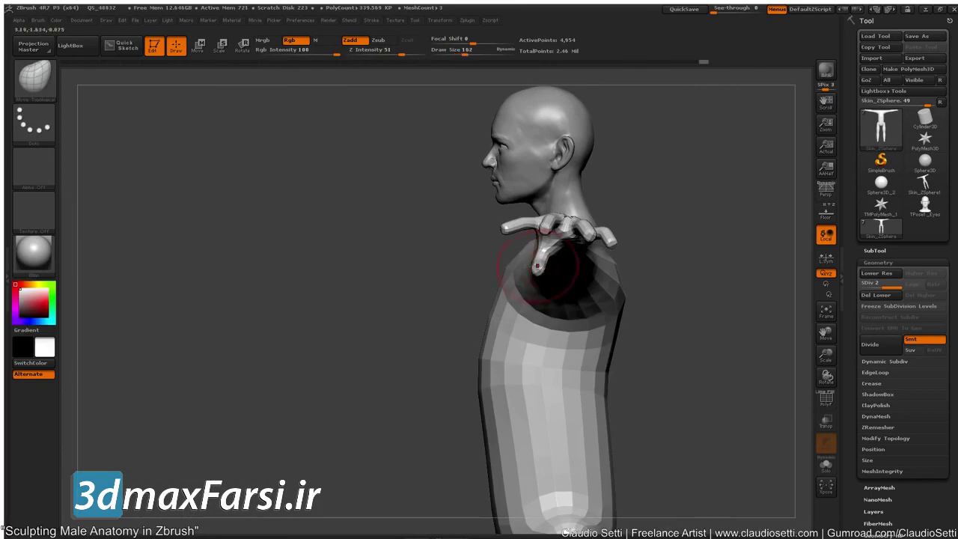
pyautogui.moveTo(536, 265); pyautogui.dragTo(532, 259)
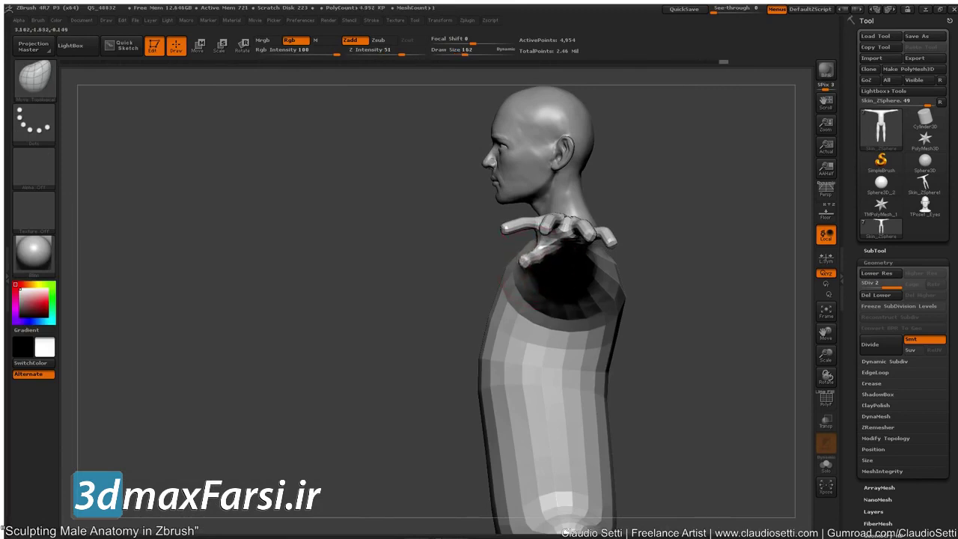
# Adjust the position and spread of the fingers with the Move Topological brush
pyautogui.moveTo(392, 257); pyautogui.dragTo(458, 254)
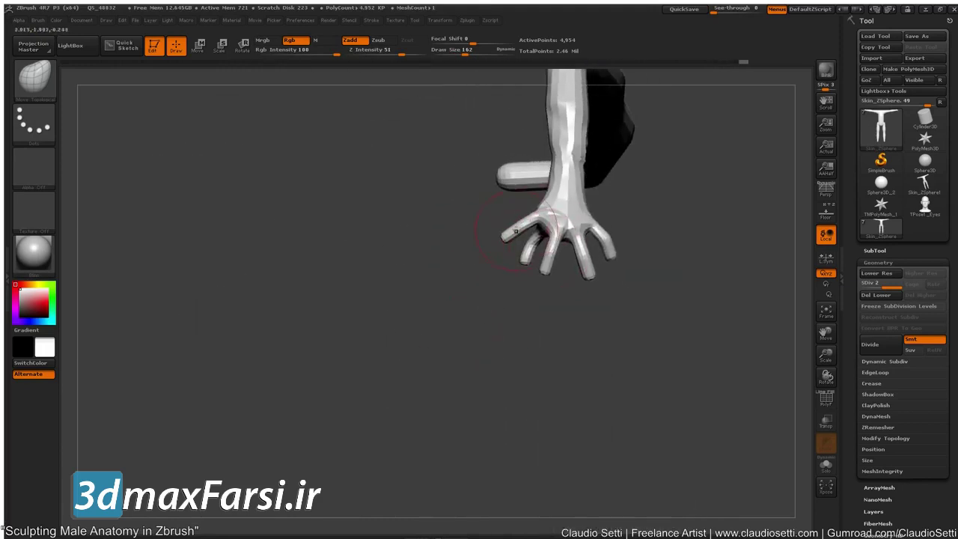
pyautogui.moveTo(513, 232); pyautogui.dragTo(509, 230)
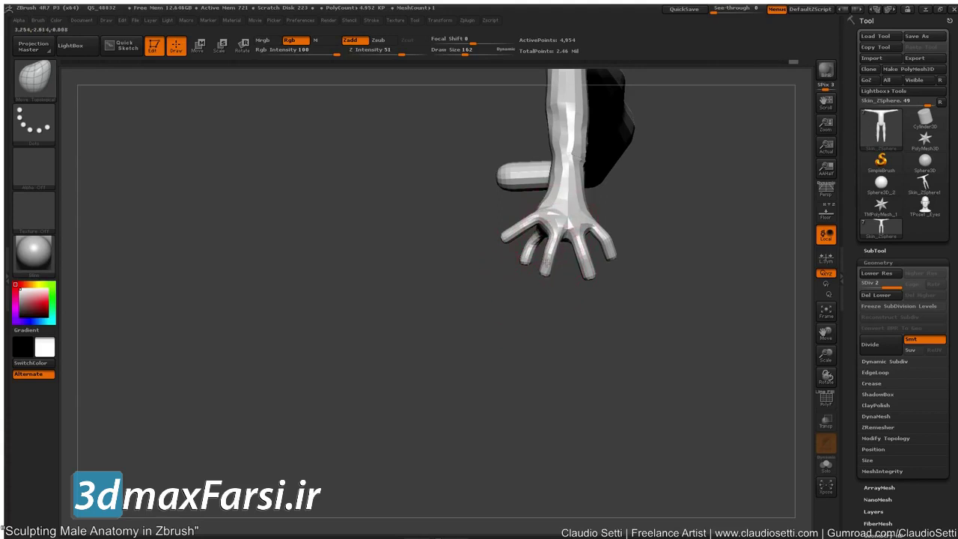
pyautogui.moveTo(527, 332); pyautogui.dragTo(533, 338)
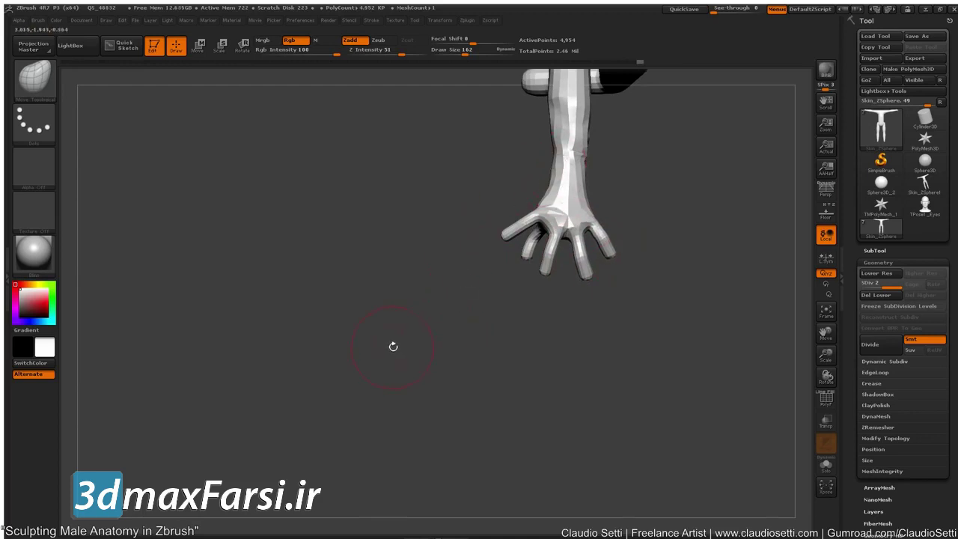
# Switch to the Move brush at draw size 254 and adjust the overall shape of the hands
pyautogui.press('b')
pyautogui.press('m')
pyautogui.press('v')
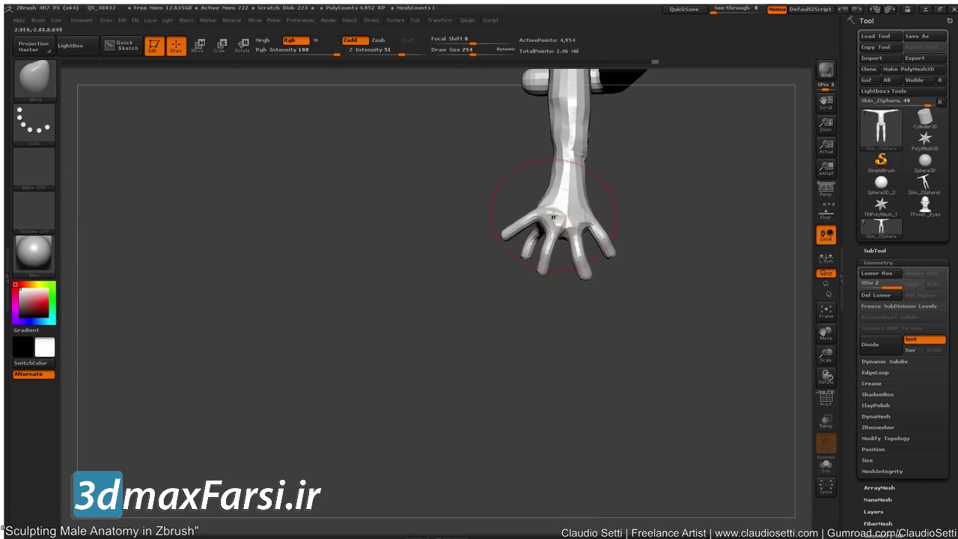
# Choose the Move Topological brush and adjust the spread and bend of the individual fingers from several angles
pyautogui.press('b')
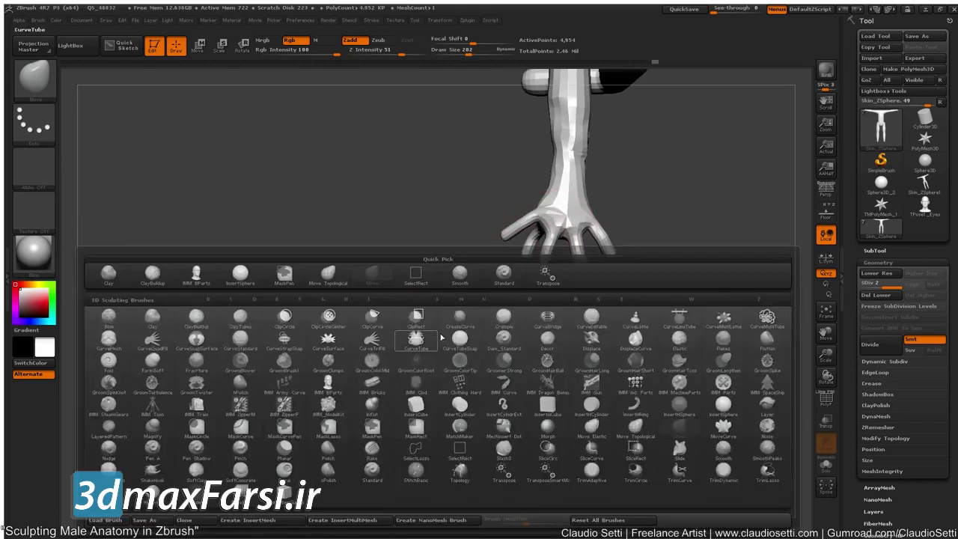
pyautogui.press('m')
pyautogui.press('t')
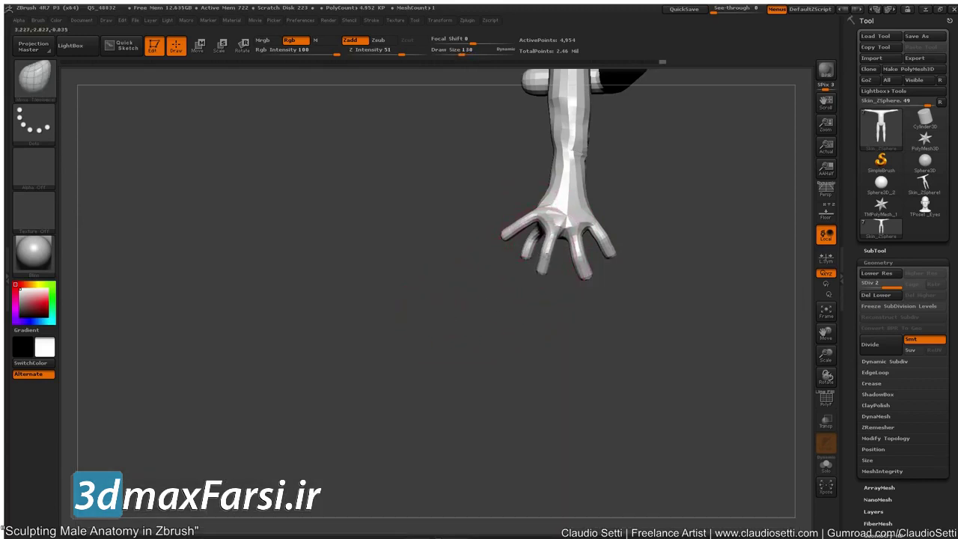
pyautogui.moveTo(391, 370)
pyautogui.mouseDown()
pyautogui.moveTo(327, 342)
pyautogui.moveTo(487, 326)
pyautogui.moveTo(530, 271)
pyautogui.mouseUp()
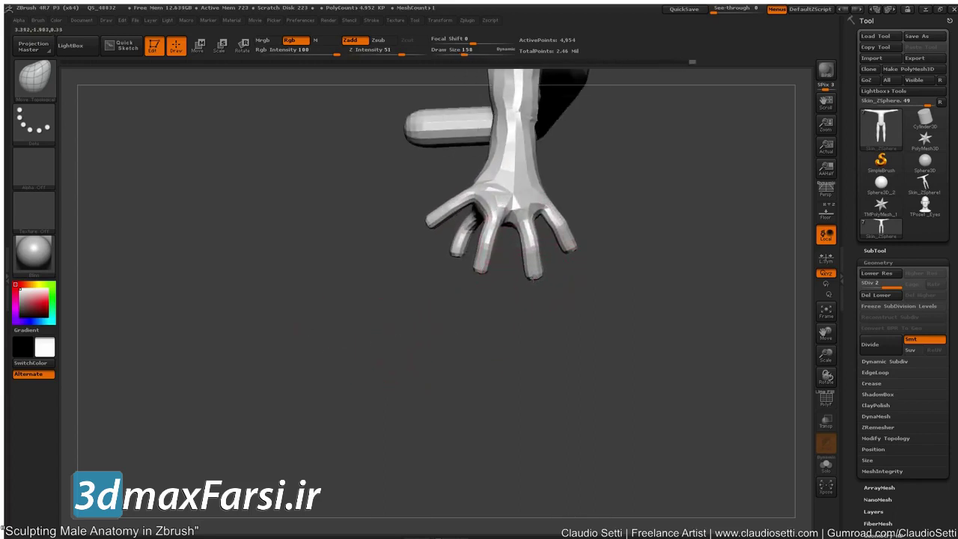
pyautogui.moveTo(479, 350)
pyautogui.mouseDown()
pyautogui.moveTo(377, 342)
pyautogui.moveTo(552, 292)
pyautogui.moveTo(529, 264)
pyautogui.moveTo(542, 263)
pyautogui.mouseUp()
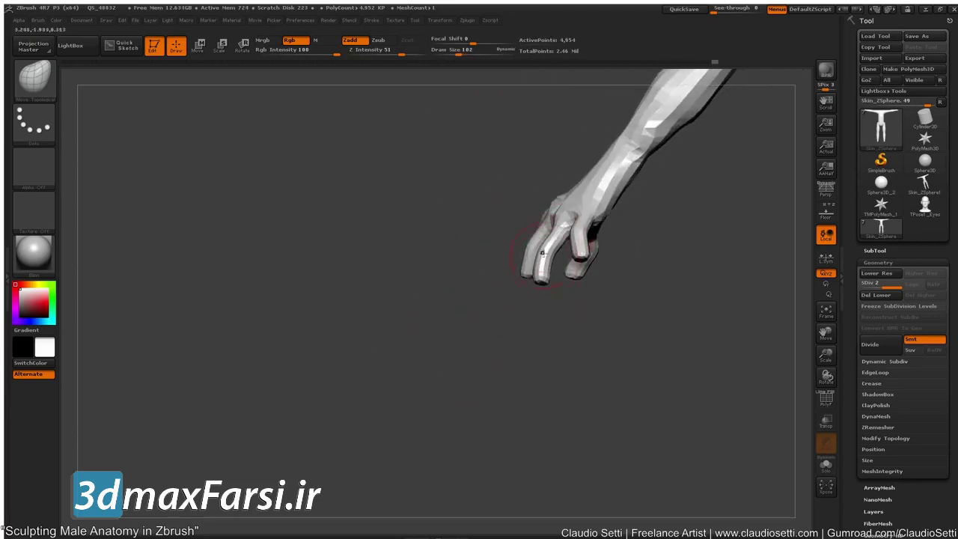
pyautogui.moveTo(511, 233); pyautogui.dragTo(491, 215)
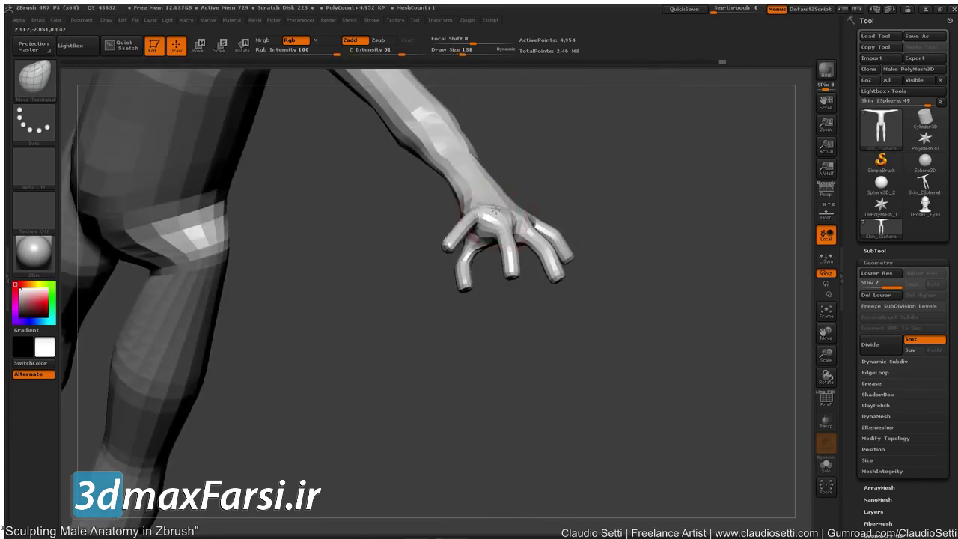
pyautogui.moveTo(410, 228); pyautogui.dragTo(414, 139)
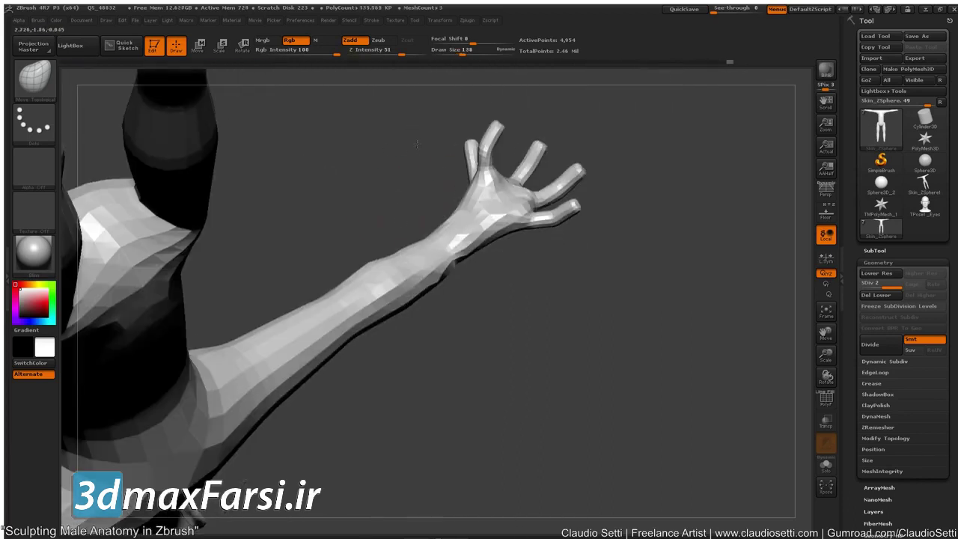
# Reshape the palms and the bases of the fingers with short Move Topological strokes
pyautogui.moveTo(416, 196); pyautogui.dragTo(443, 228)
pyautogui.moveTo(493, 202)
pyautogui.mouseDown()
pyautogui.moveTo(434, 206)
pyautogui.moveTo(510, 196)
pyautogui.mouseUp()
pyautogui.moveTo(430, 195); pyautogui.dragTo(374, 198)
pyautogui.moveTo(503, 201); pyautogui.dragTo(513, 203)
pyautogui.moveTo(420, 197); pyautogui.dragTo(359, 199)
pyautogui.moveTo(479, 213); pyautogui.dragTo(488, 213)
pyautogui.moveTo(428, 248); pyautogui.dragTo(400, 244)
pyautogui.moveTo(470, 199); pyautogui.dragTo(478, 200)
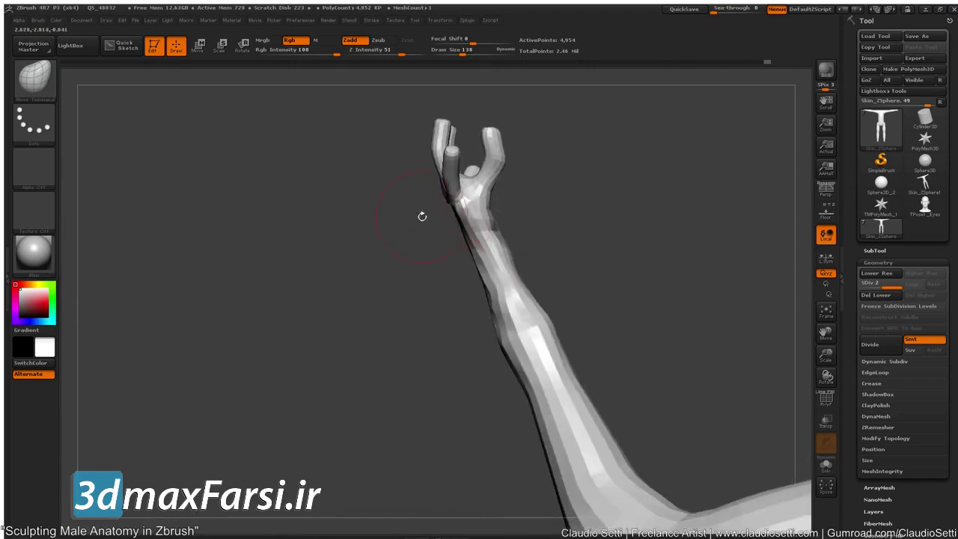
# Nudge the knuckles and the placement of the fingers until the hands read well from all sides
pyautogui.moveTo(421, 216); pyautogui.dragTo(393, 215)
pyautogui.moveTo(458, 199); pyautogui.dragTo(458, 194)
pyautogui.moveTo(406, 261); pyautogui.dragTo(417, 139)
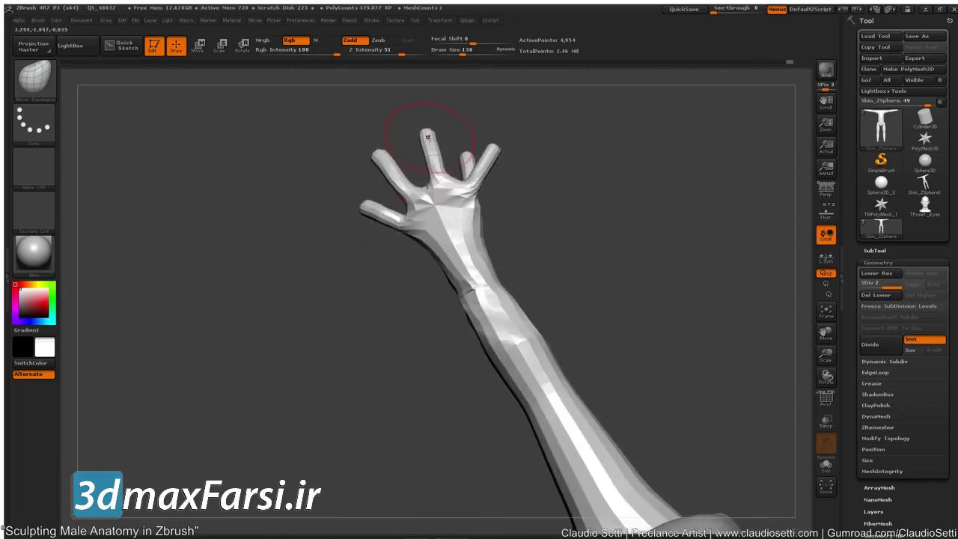
pyautogui.moveTo(465, 182); pyautogui.dragTo(485, 151)
pyautogui.moveTo(413, 262); pyautogui.dragTo(468, 213)
pyautogui.moveTo(424, 239)
pyautogui.mouseDown()
pyautogui.moveTo(438, 199)
pyautogui.moveTo(423, 187)
pyautogui.mouseUp()
pyautogui.moveTo(404, 360); pyautogui.dragTo(349, 385)
pyautogui.moveTo(413, 466)
pyautogui.keyDown('alt'); pyautogui.mouseDown()
pyautogui.moveTo(354, 433)
pyautogui.moveTo(346, 350)
pyautogui.moveTo(235, 400)
pyautogui.moveTo(310, 307)
pyautogui.moveTo(287, 354)
pyautogui.mouseUp(); pyautogui.keyUp('alt')
# Switch to the Move brush, turn off Rgb, set the draw size to 422 and widen the upper torso below the armpits
pyautogui.press('b')
pyautogui.press('m')
pyautogui.press('v')
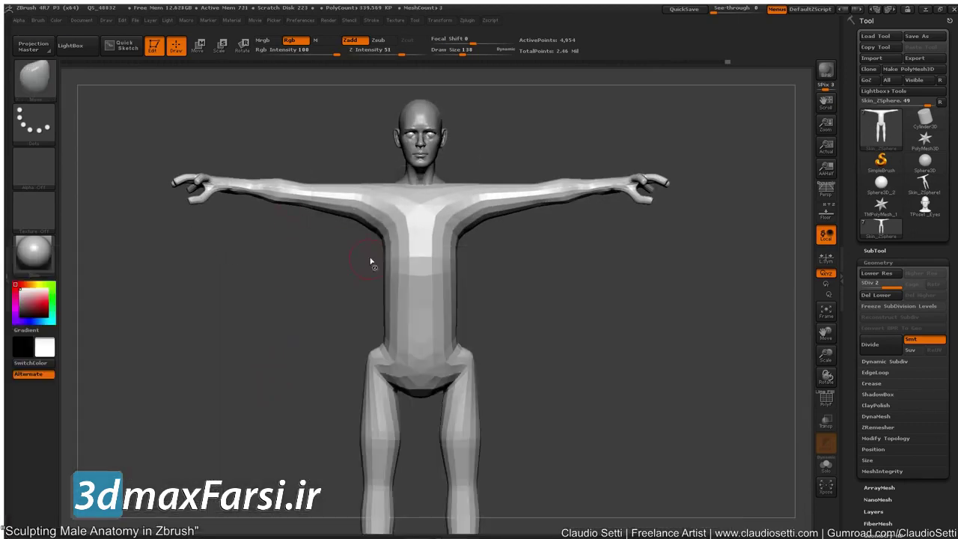
pyautogui.click(291, 40)
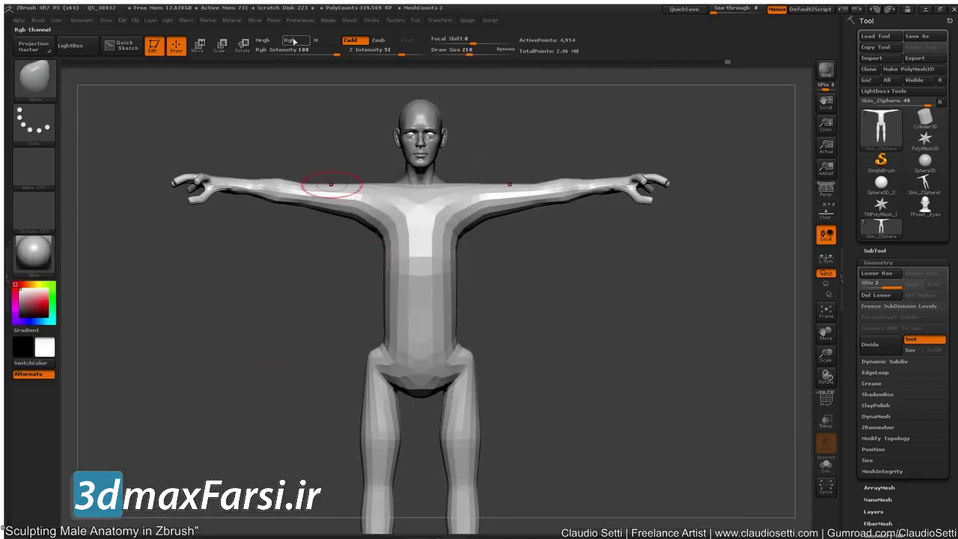
pyautogui.press(']')
pyautogui.press(']')
pyautogui.press(']')
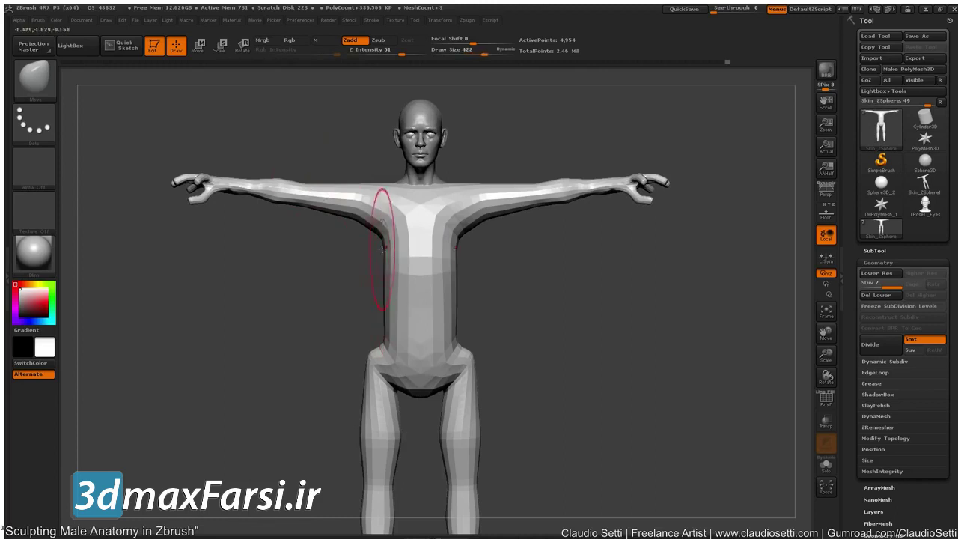
pyautogui.moveTo(383, 245); pyautogui.dragTo(369, 248)
pyautogui.moveTo(404, 187); pyautogui.dragTo(402, 193)
# Adjust the profile of the torso and pelvis in the side view with the Move brush
pyautogui.moveTo(307, 266)
pyautogui.mouseDown()
pyautogui.moveTo(418, 263)
pyautogui.moveTo(417, 273)
pyautogui.mouseUp()
pyautogui.moveTo(429, 324); pyautogui.dragTo(420, 327)
pyautogui.moveTo(333, 324)
pyautogui.mouseDown()
pyautogui.moveTo(348, 269)
pyautogui.moveTo(277, 303)
pyautogui.mouseUp()
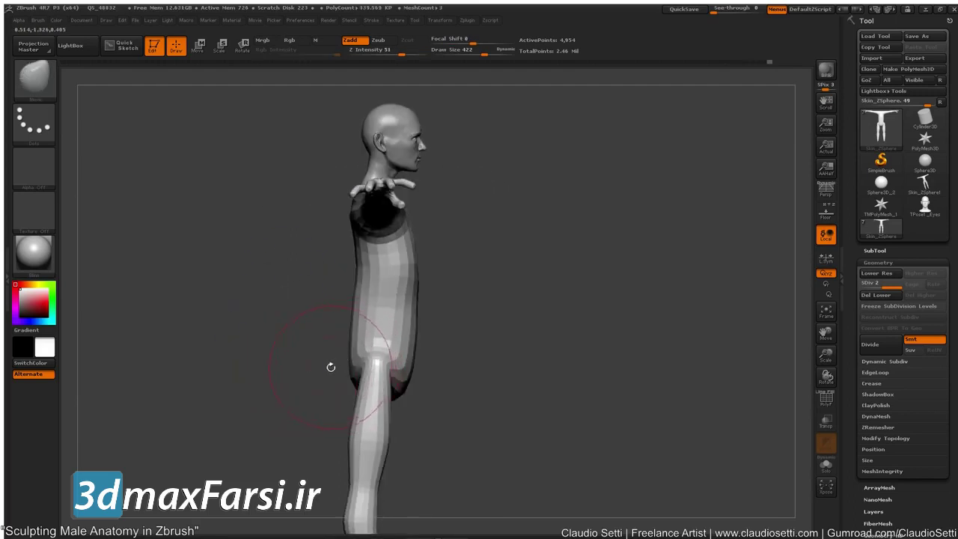
pyautogui.moveTo(406, 357); pyautogui.dragTo(397, 359)
pyautogui.moveTo(318, 366)
pyautogui.mouseDown()
pyautogui.moveTo(258, 368)
pyautogui.moveTo(282, 365)
pyautogui.moveTo(278, 306)
pyautogui.moveTo(277, 316)
pyautogui.mouseUp()
pyautogui.keyDown('alt'); pyautogui.moveTo(271, 273); pyautogui.dragTo(292, 380); pyautogui.keyUp('alt')
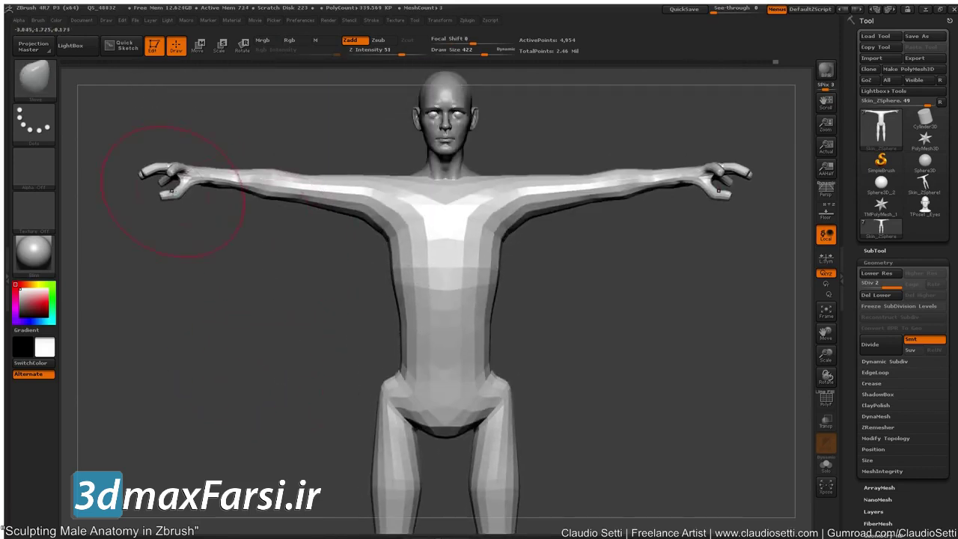
# Reduce the draw size to 222 and refine the hands, the underside of the arms, the armpits and the trapezius slope
pyautogui.press('[')
pyautogui.press('[')
pyautogui.press('[')
pyautogui.moveTo(176, 192); pyautogui.dragTo(176, 197)
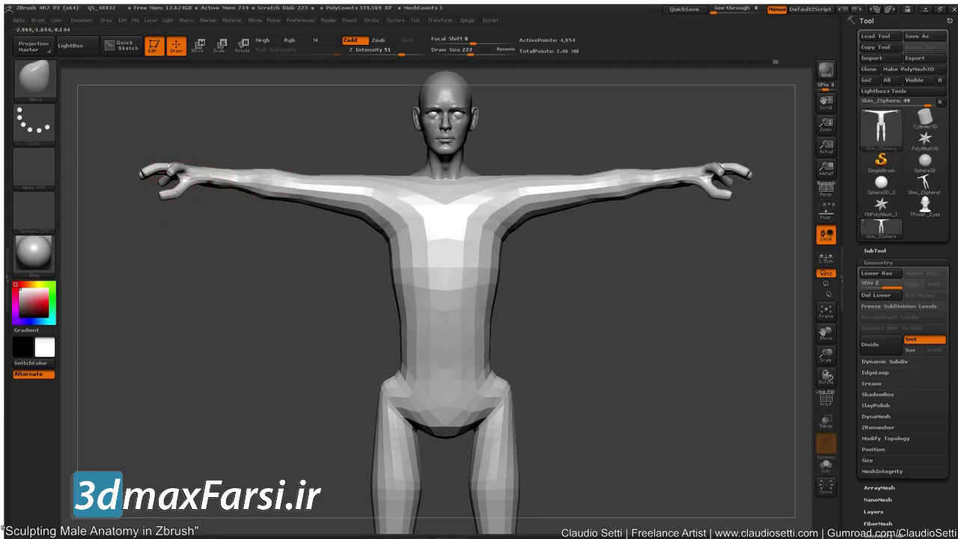
pyautogui.moveTo(308, 203); pyautogui.dragTo(308, 209)
pyautogui.moveTo(380, 233)
pyautogui.mouseDown()
pyautogui.moveTo(386, 228)
pyautogui.moveTo(388, 252)
pyautogui.mouseUp()
pyautogui.moveTo(423, 182); pyautogui.dragTo(391, 169)
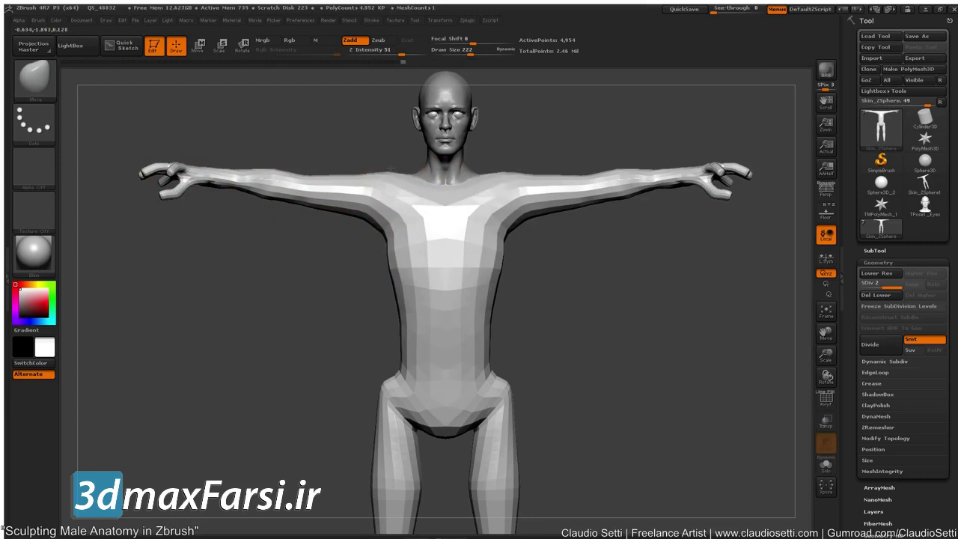
# Fill out the inner thighs, outer hips and outer calves with the Move brush
pyautogui.keyDown('alt'); pyautogui.moveTo(289, 401); pyautogui.dragTo(291, 255); pyautogui.keyUp('alt')
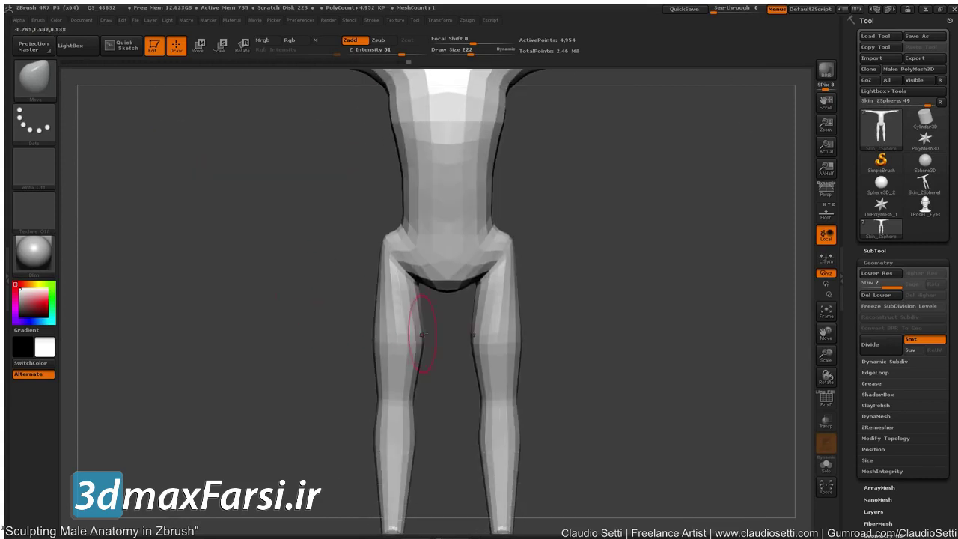
pyautogui.moveTo(420, 314); pyautogui.dragTo(425, 314)
pyautogui.moveTo(408, 364); pyautogui.dragTo(412, 388)
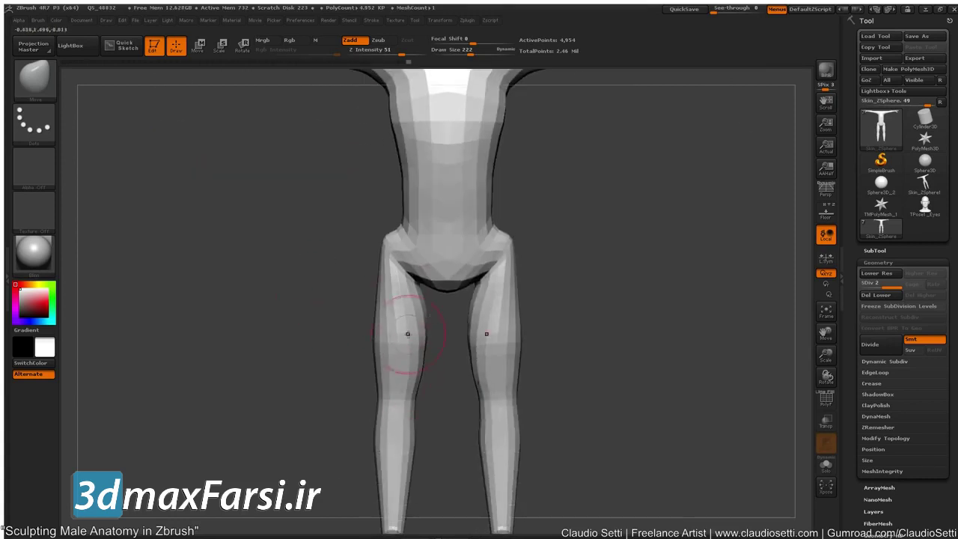
pyautogui.moveTo(411, 281)
pyautogui.mouseDown()
pyautogui.moveTo(422, 289)
pyautogui.moveTo(376, 294)
pyautogui.moveTo(378, 267)
pyautogui.mouseUp()
pyautogui.moveTo(375, 441); pyautogui.dragTo(364, 443)
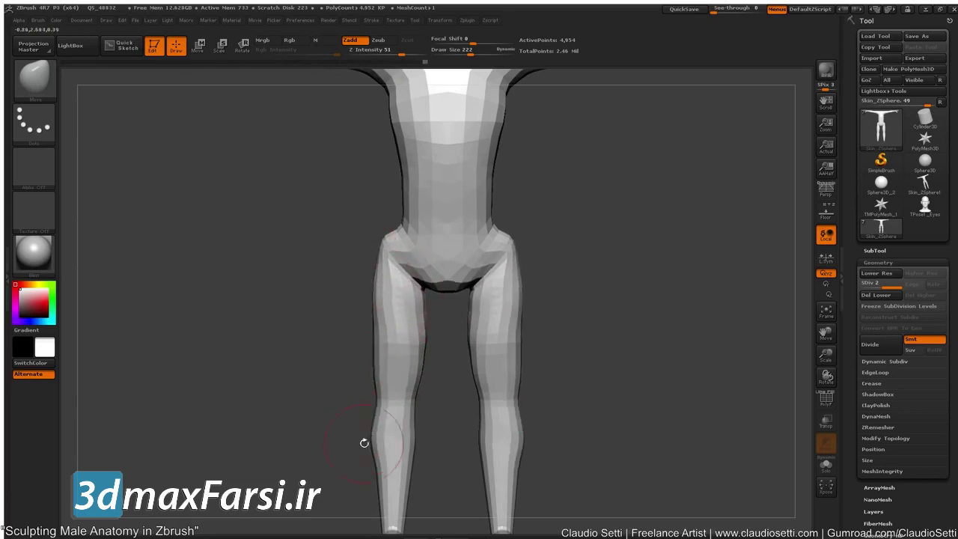
# Drop to subdivision level 1, widen the feet from below with the Move brush and turn on the polyframe display
pyautogui.moveTo(302, 466); pyautogui.dragTo(374, 283)
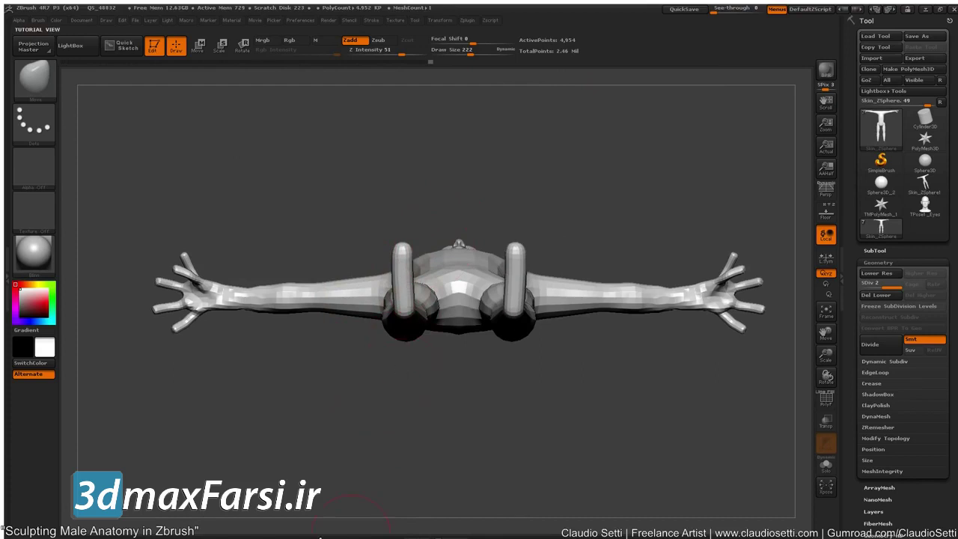
pyautogui.hotkey('shift', 'd')
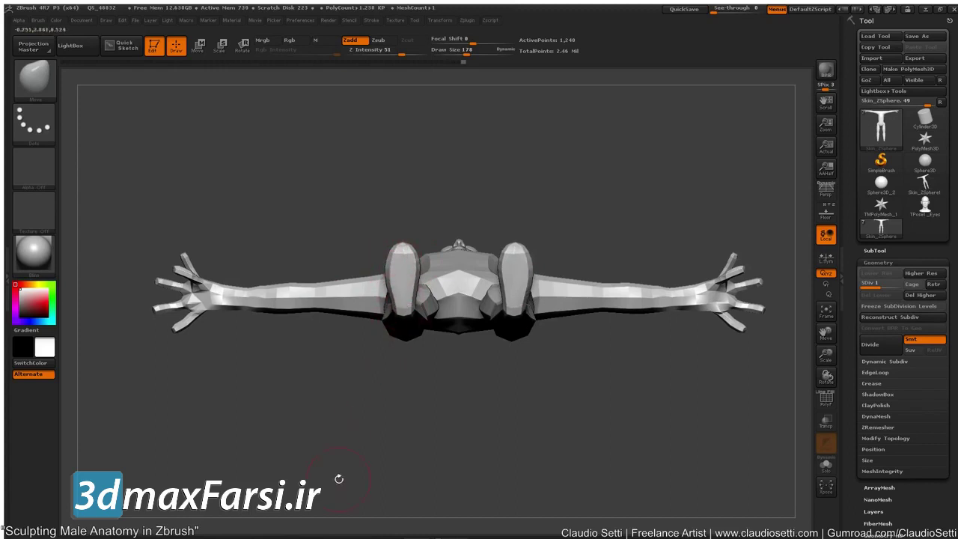
pyautogui.hotkey('shift', 'f')
pyautogui.moveTo(325, 197)
pyautogui.mouseDown()
pyautogui.moveTo(300, 290)
pyautogui.moveTo(325, 295)
pyautogui.moveTo(278, 316)
pyautogui.moveTo(273, 305)
pyautogui.moveTo(318, 243)
pyautogui.moveTo(306, 248)
pyautogui.moveTo(296, 184)
pyautogui.moveTo(308, 262)
pyautogui.mouseUp()
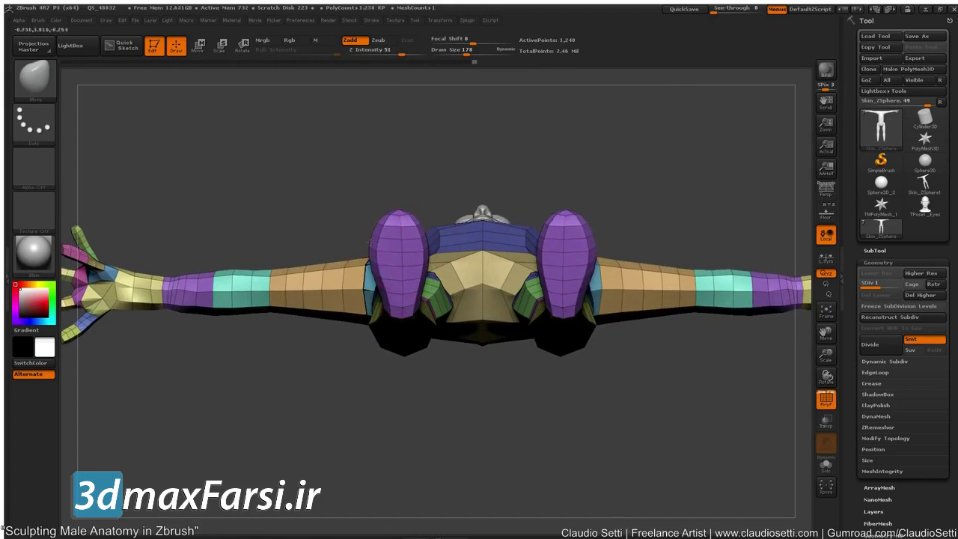
# Pull the heels back in the side view, return to subdivision level 2 and expand the Dynamic Subdiv settings
pyautogui.moveTo(366, 201); pyautogui.dragTo(348, 302)
pyautogui.moveTo(259, 249)
pyautogui.keyDown('alt'); pyautogui.mouseDown()
pyautogui.moveTo(264, 291)
pyautogui.moveTo(307, 295)
pyautogui.moveTo(305, 329)
pyautogui.mouseUp(); pyautogui.keyUp('alt')
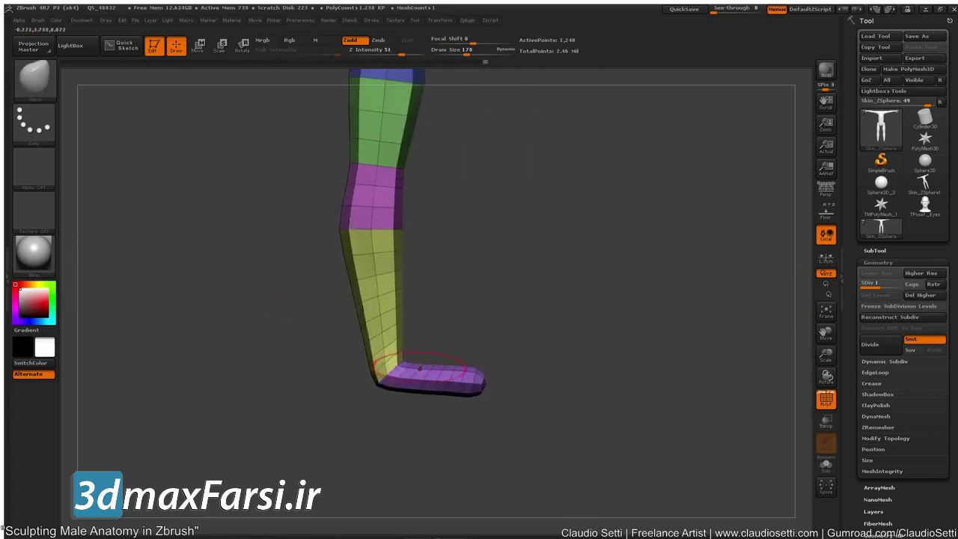
pyautogui.moveTo(369, 374); pyautogui.dragTo(356, 377)
pyautogui.hotkey('ctrl', 'd')
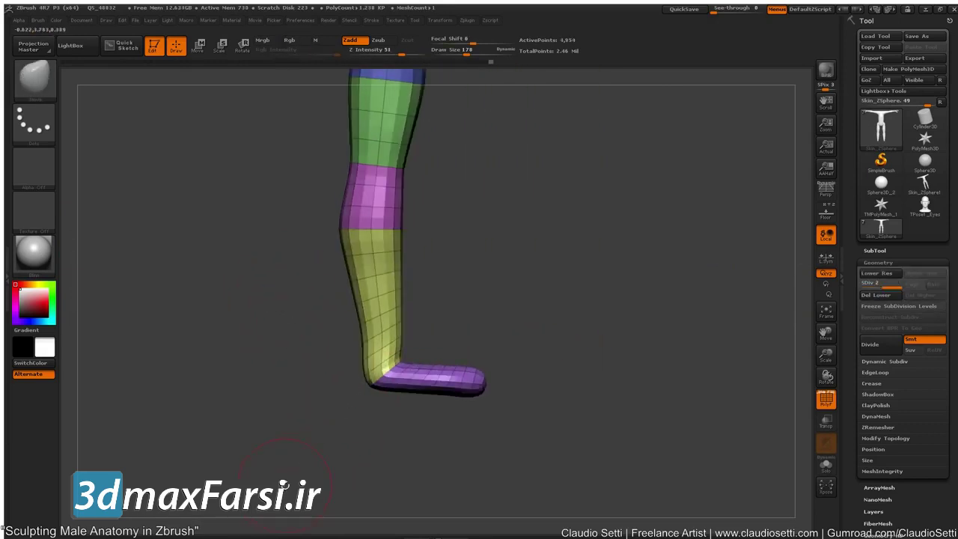
pyautogui.moveTo(279, 332)
pyautogui.mouseDown()
pyautogui.moveTo(216, 327)
pyautogui.moveTo(281, 335)
pyautogui.mouseUp()
pyautogui.click(875, 362)
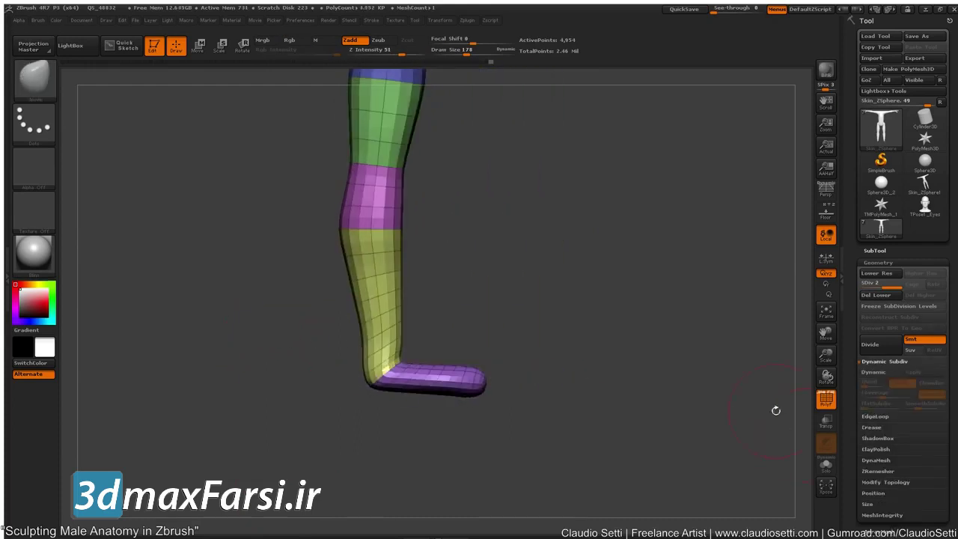
pyautogui.moveTo(296, 412)
pyautogui.mouseDown()
pyautogui.moveTo(223, 390)
pyautogui.moveTo(239, 239)
pyautogui.moveTo(248, 334)
pyautogui.mouseUp()
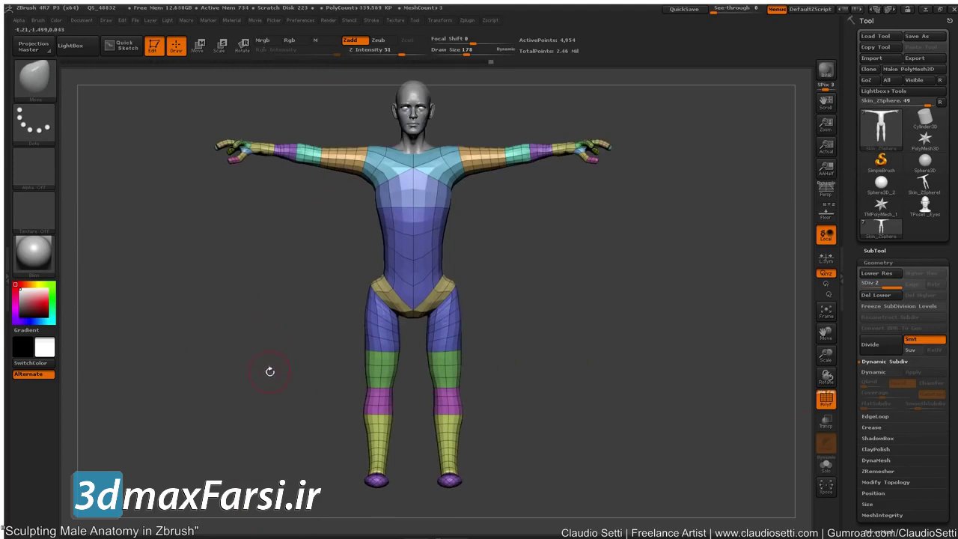
# Return to subdivision level 1 with polyframes on and reshape the torso sides, hips, thighs and calves at draw size 250
pyautogui.hotkey('shift', 'f')
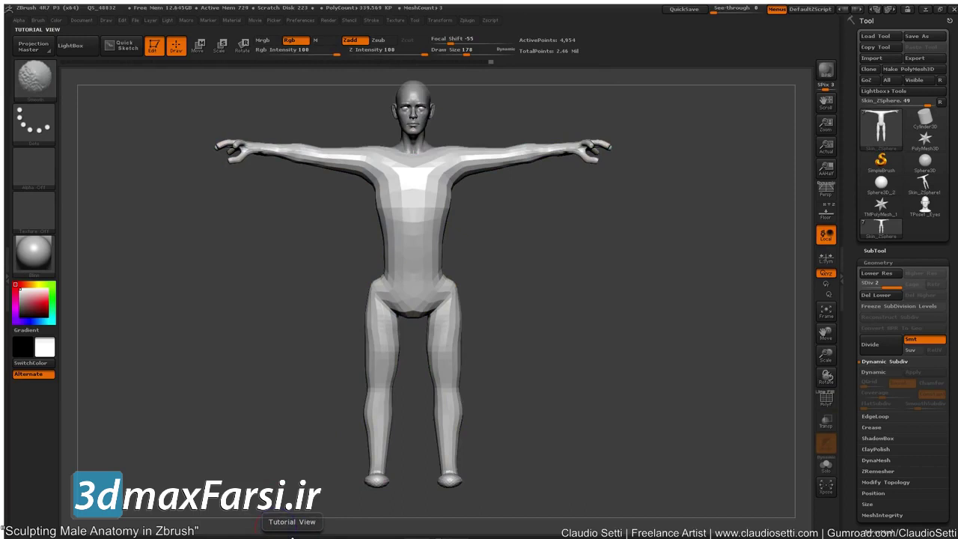
pyautogui.hotkey('shift', 'd')
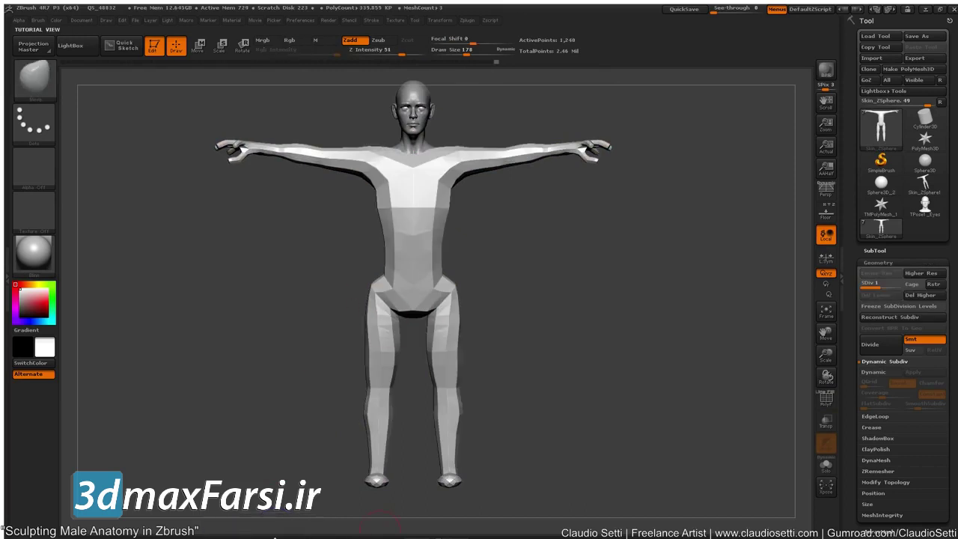
pyautogui.hotkey('shift', 'f')
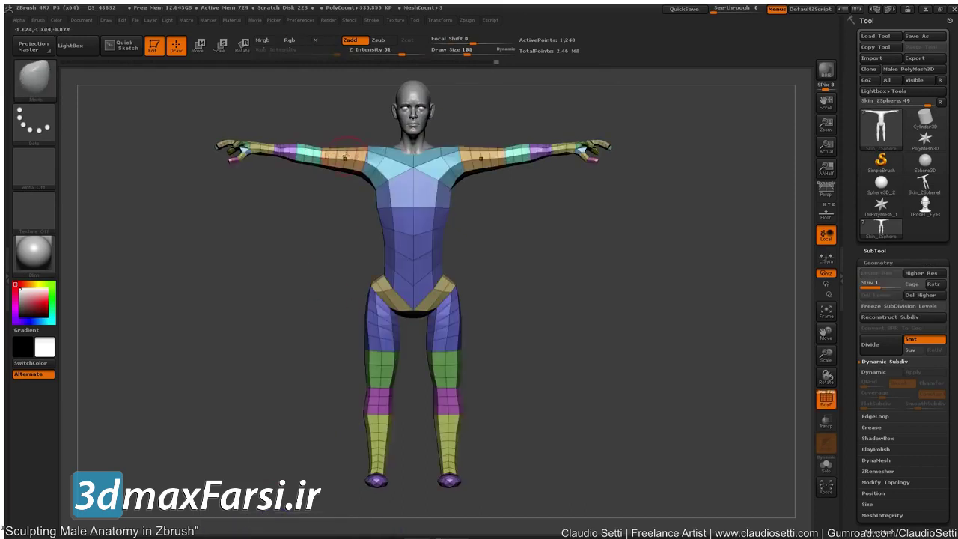
pyautogui.press(']')
pyautogui.press(']')
pyautogui.moveTo(376, 187); pyautogui.dragTo(371, 189)
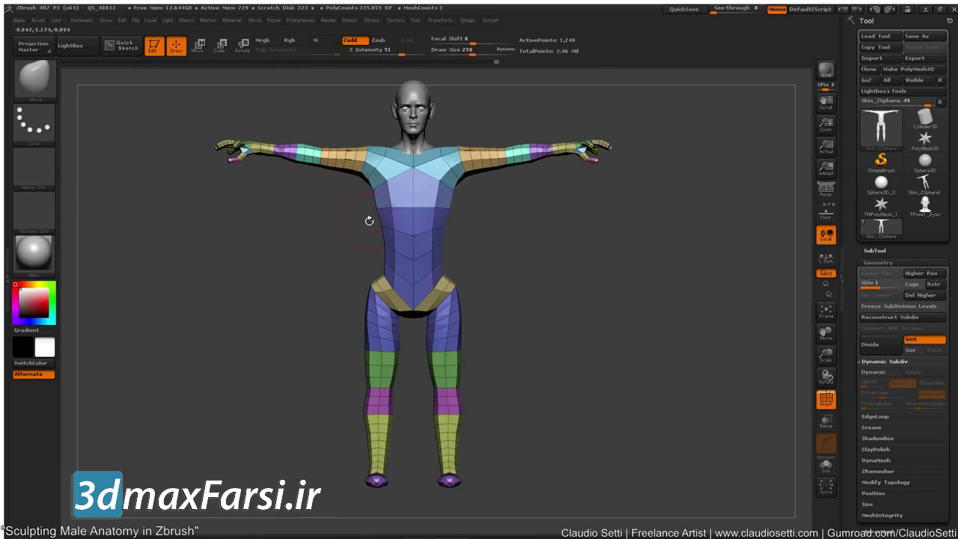
pyautogui.moveTo(376, 285); pyautogui.dragTo(374, 296)
pyautogui.moveTo(364, 328); pyautogui.dragTo(396, 350)
pyautogui.moveTo(363, 424); pyautogui.dragTo(362, 453)
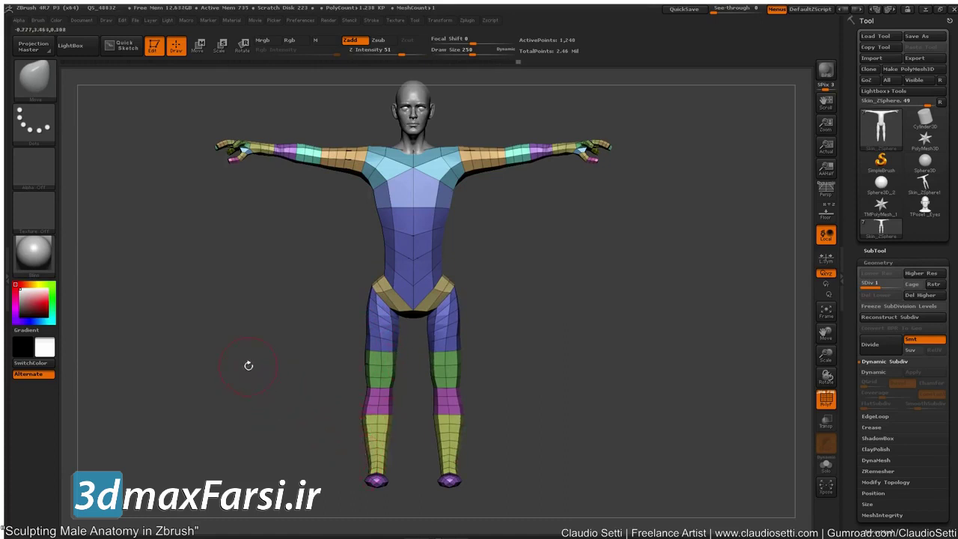
# Enlarge the Move brush to draw size 562 and above, and raise the hips and crotch in the front view
pyautogui.keyDown('alt'); pyautogui.moveTo(239, 411); pyautogui.dragTo(249, 312); pyautogui.keyUp('alt')
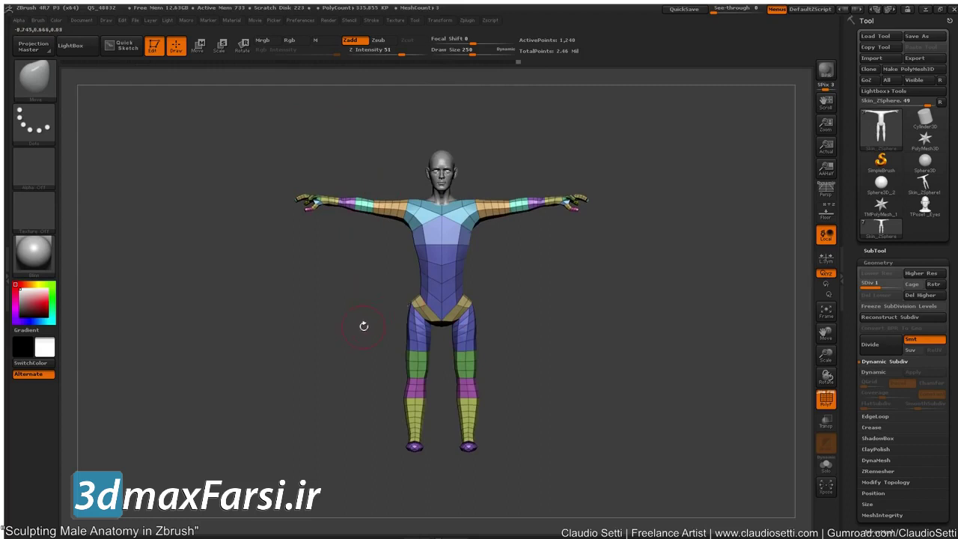
pyautogui.moveTo(334, 330); pyautogui.dragTo(376, 331)
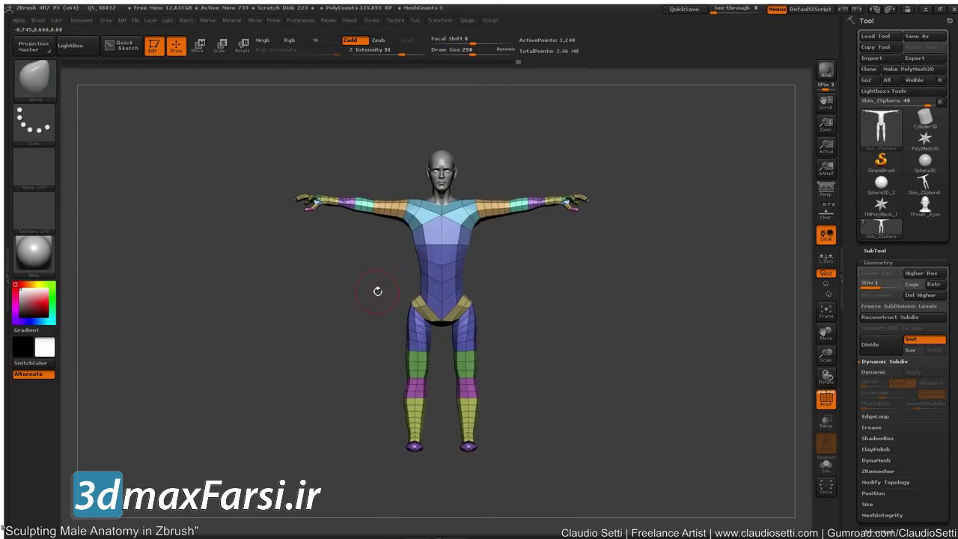
pyautogui.keyDown('alt'); pyautogui.moveTo(249, 313); pyautogui.dragTo(217, 316); pyautogui.keyUp('alt')
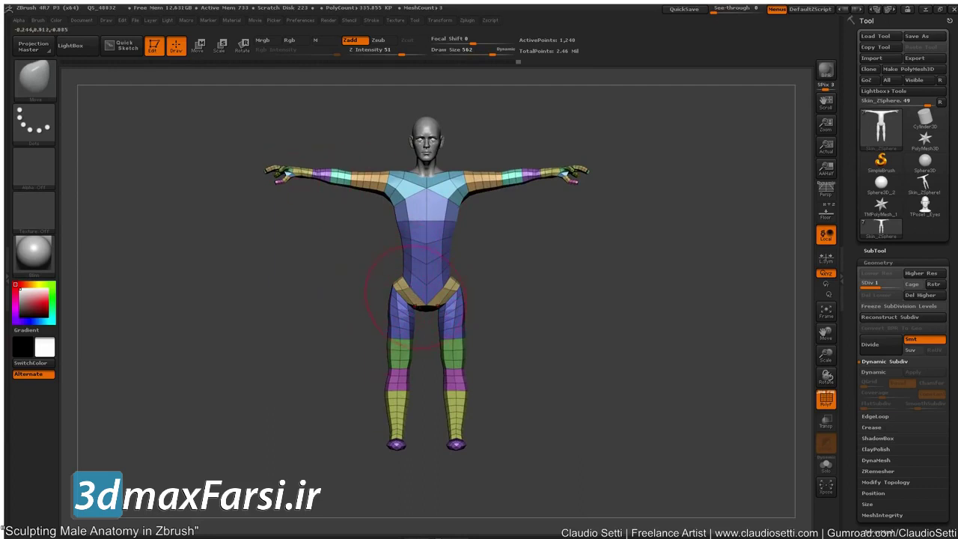
pyautogui.moveTo(410, 287)
pyautogui.mouseDown()
pyautogui.moveTo(394, 276)
pyautogui.moveTo(408, 276)
pyautogui.moveTo(407, 268)
pyautogui.moveTo(395, 270)
pyautogui.mouseUp()
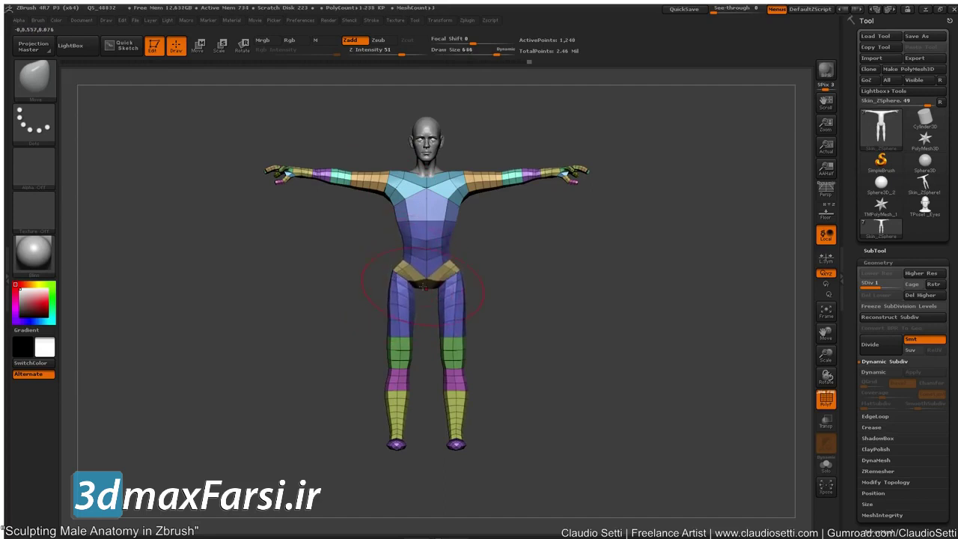
pyautogui.moveTo(425, 288); pyautogui.dragTo(391, 273)
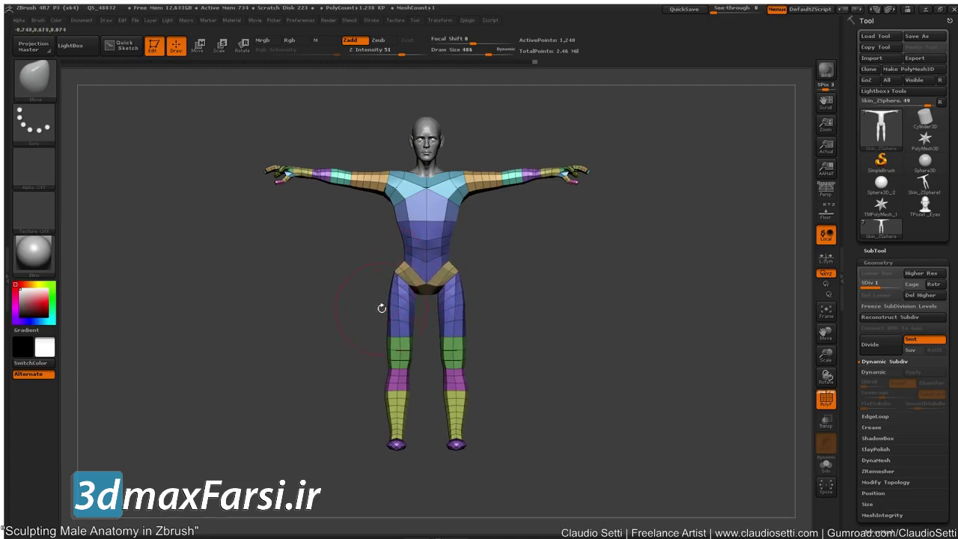
# Fill out the inner thighs and inner knees in the front view with the Move brush at draw size 418
pyautogui.moveTo(414, 315); pyautogui.dragTo(422, 313)
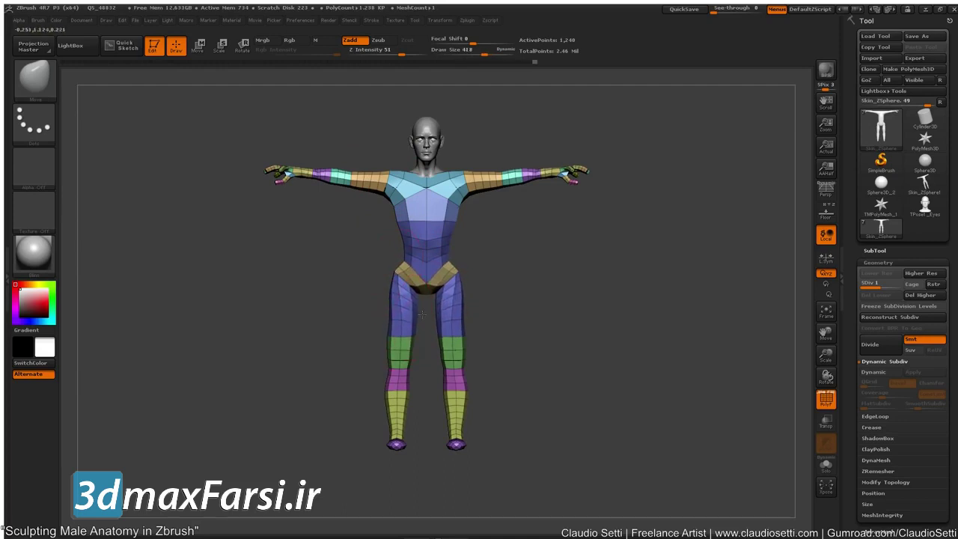
pyautogui.moveTo(410, 348); pyautogui.dragTo(417, 347)
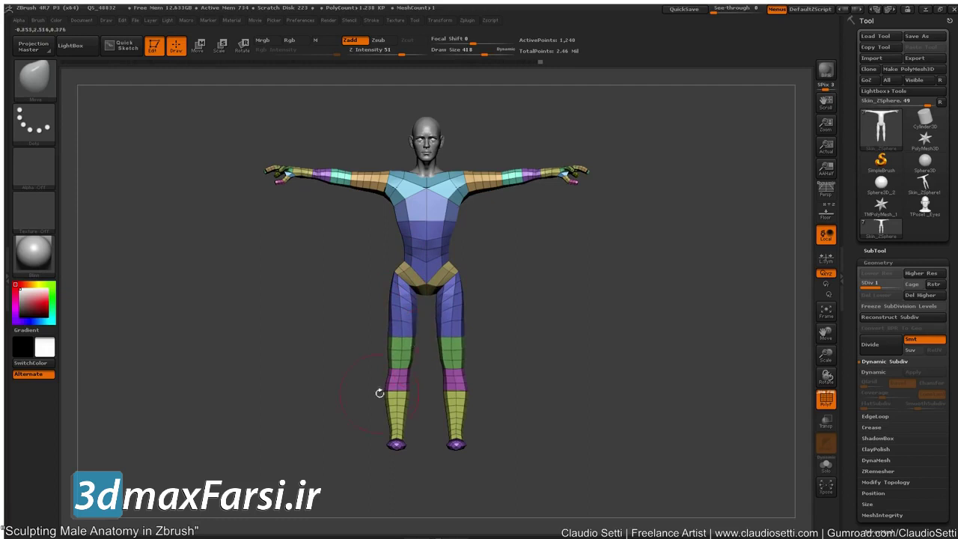
# Mask everything above the lower legs, lengthen the unmasked shins and feet downward with a vertical transpose line, and clear the mask
pyautogui.press('ctrl')
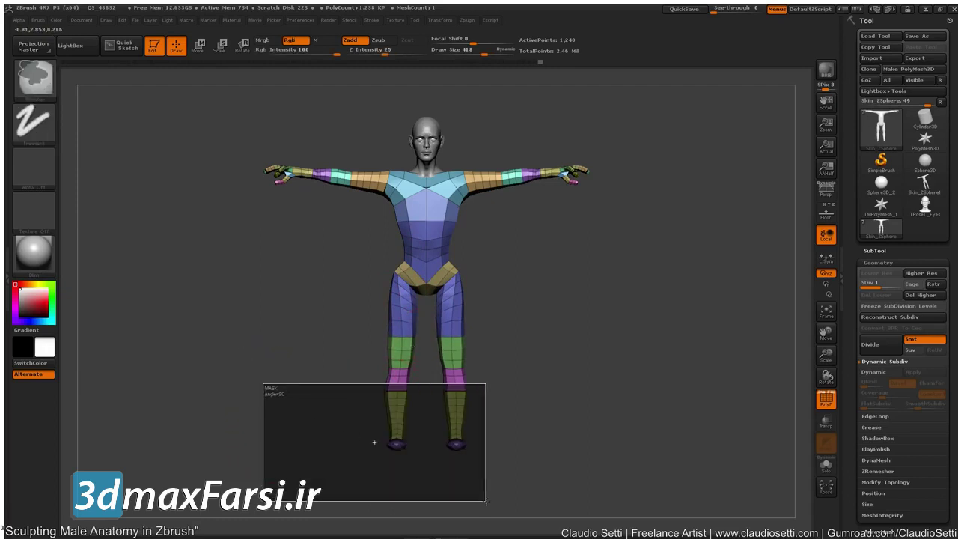
pyautogui.keyDown('ctrl'); pyautogui.click(307, 397); pyautogui.keyUp('ctrl')
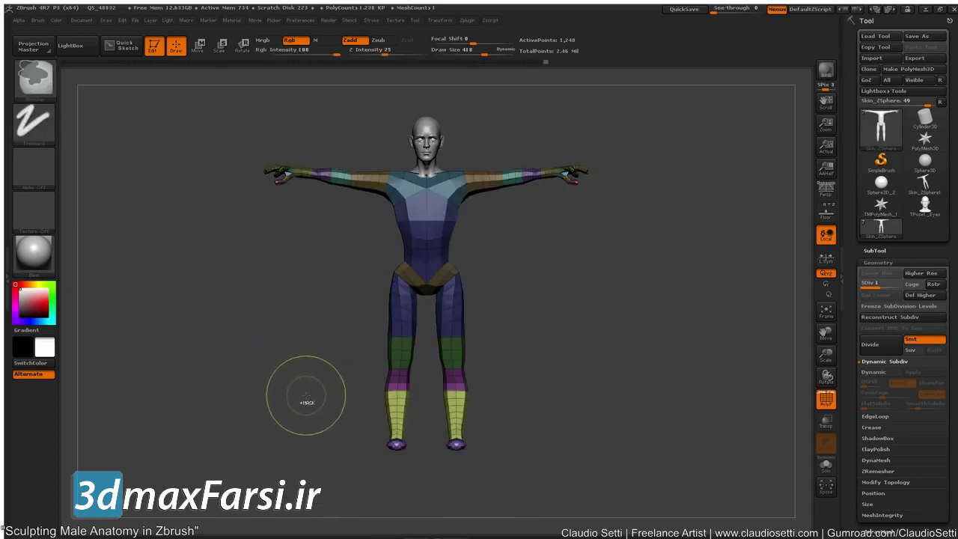
pyautogui.press('w')
pyautogui.moveTo(391, 340); pyautogui.dragTo(391, 454)
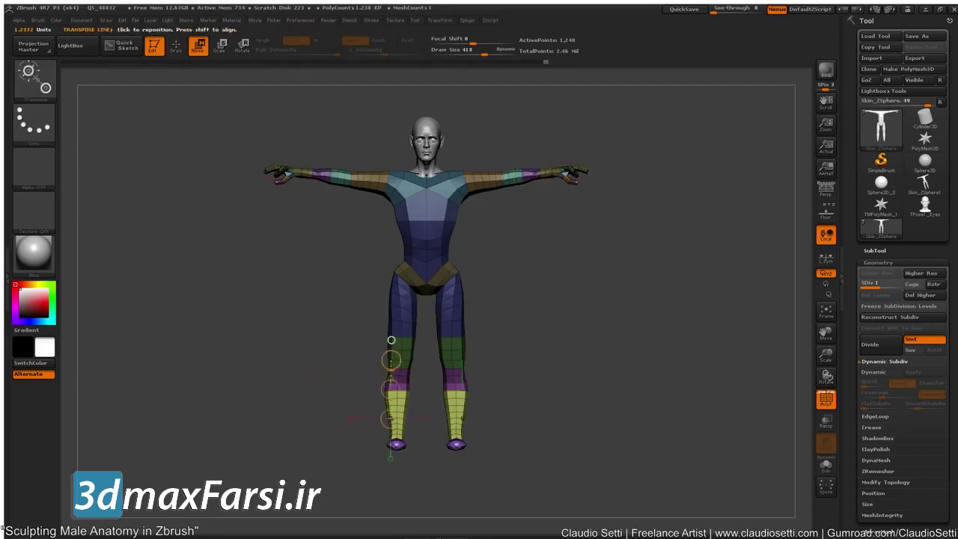
pyautogui.moveTo(399, 375); pyautogui.dragTo(397, 446)
pyautogui.moveTo(397, 410); pyautogui.dragTo(397, 429)
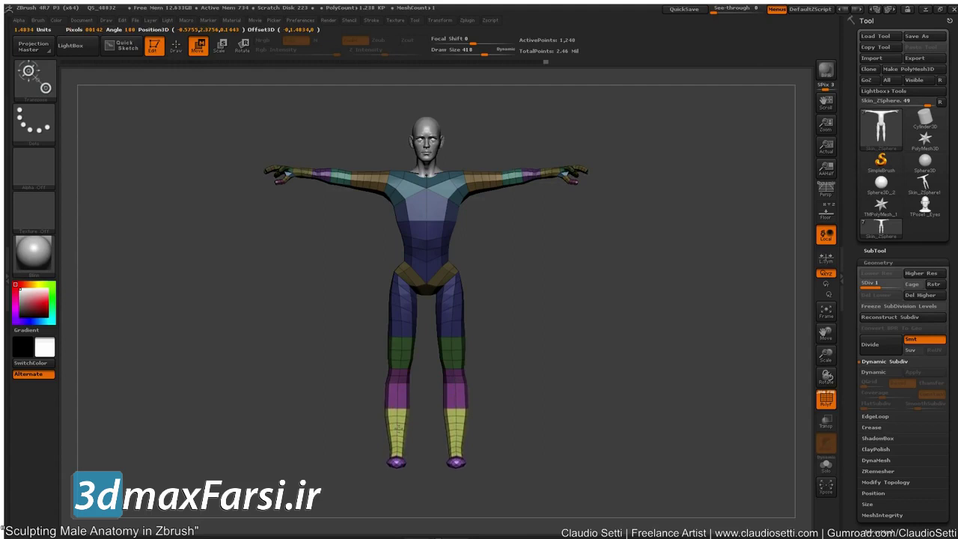
pyautogui.moveTo(260, 380)
pyautogui.mouseDown()
pyautogui.moveTo(321, 380)
pyautogui.moveTo(266, 382)
pyautogui.moveTo(284, 400)
pyautogui.moveTo(321, 381)
pyautogui.moveTo(374, 382)
pyautogui.moveTo(270, 340)
pyautogui.mouseUp()
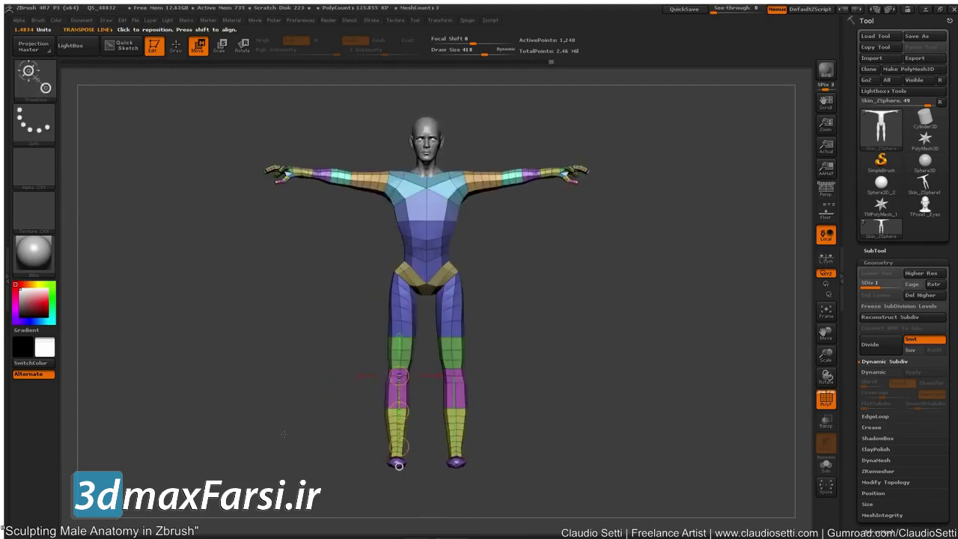
# Return to the Move brush at draw size 310 and push the buttocks and upper rear thighs backward in the side view
pyautogui.press('q')
pyautogui.moveTo(272, 339); pyautogui.dragTo(391, 320)
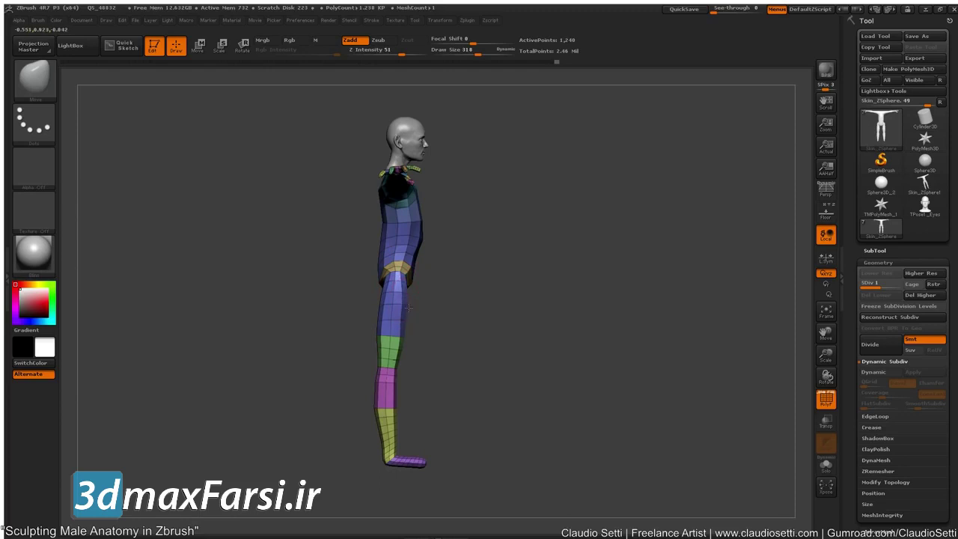
pyautogui.moveTo(383, 283); pyautogui.dragTo(377, 285)
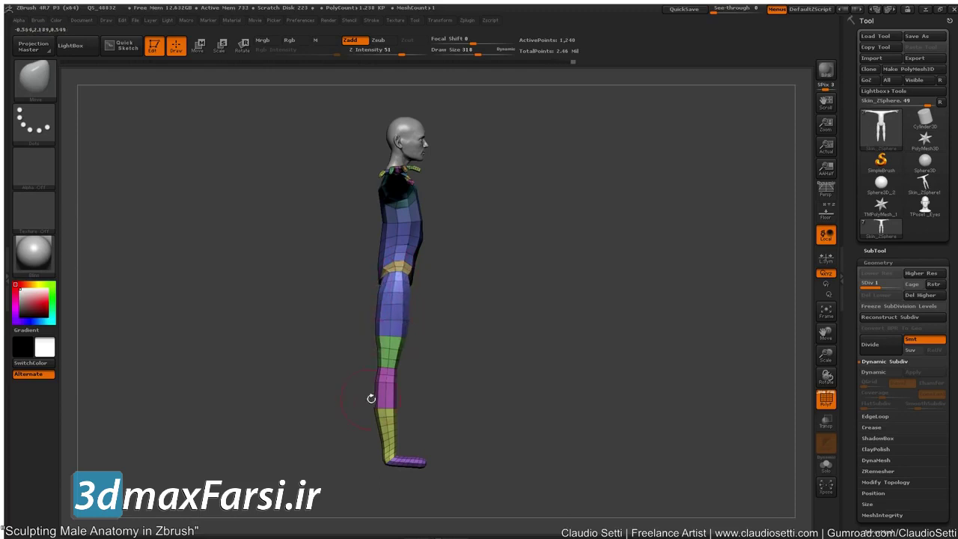
# Reshape the calves, heels, feet and shins in a close side view, reducing the Move brush to draw size 210
pyautogui.moveTo(373, 408)
pyautogui.mouseDown()
pyautogui.moveTo(376, 427)
pyautogui.moveTo(362, 449)
pyautogui.moveTo(344, 449)
pyautogui.moveTo(287, 425)
pyautogui.moveTo(283, 402)
pyautogui.mouseUp()
pyautogui.moveTo(445, 330)
pyautogui.mouseDown()
pyautogui.moveTo(277, 411)
pyautogui.moveTo(317, 341)
pyautogui.moveTo(356, 391)
pyautogui.mouseUp()
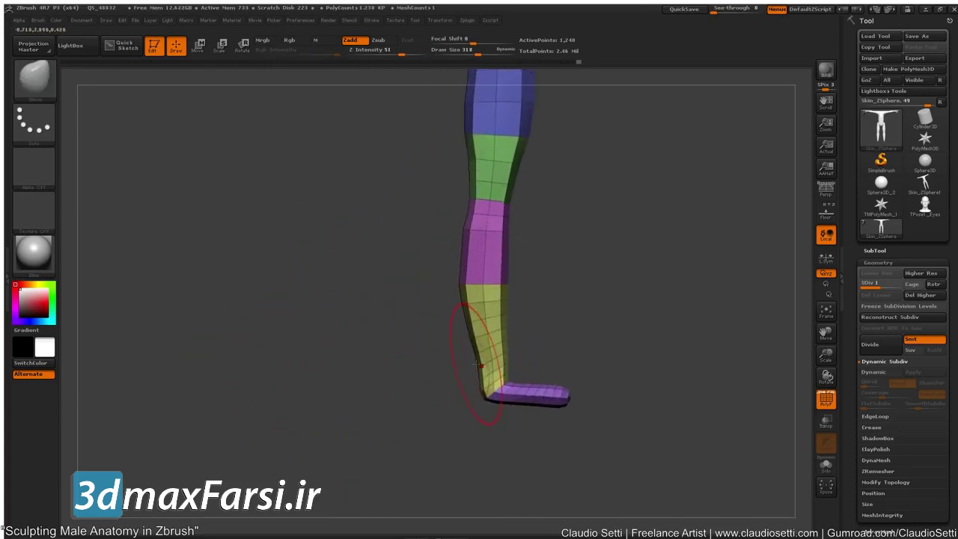
pyautogui.moveTo(478, 368); pyautogui.dragTo(468, 391)
pyautogui.moveTo(552, 393); pyautogui.dragTo(550, 389)
pyautogui.moveTo(506, 341); pyautogui.dragTo(497, 343)
pyautogui.press('[')
pyautogui.moveTo(505, 300); pyautogui.dragTo(500, 299)
pyautogui.moveTo(497, 366); pyautogui.dragTo(494, 367)
# Fill out the inner thighs and the area just above the knees in the front view
pyautogui.moveTo(380, 374); pyautogui.dragTo(208, 360)
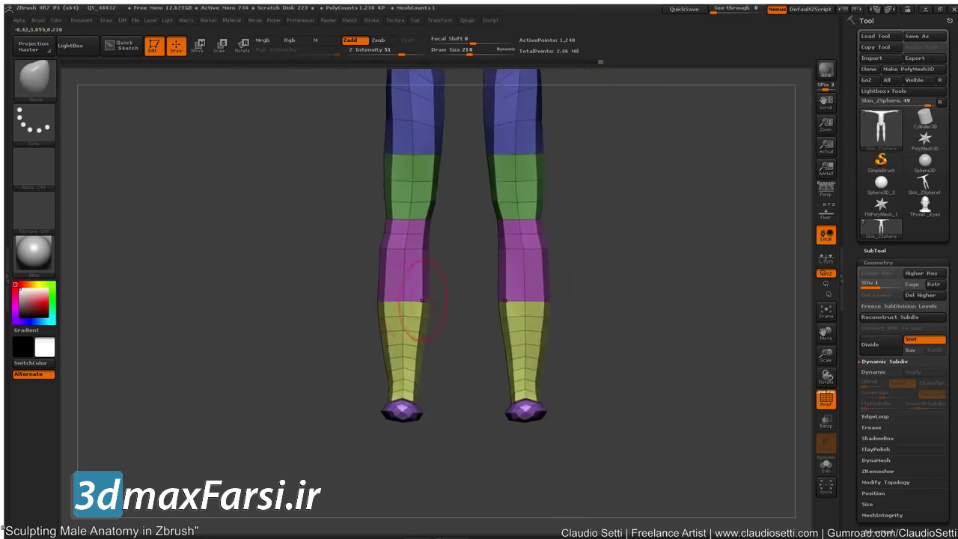
pyautogui.moveTo(433, 180); pyautogui.dragTo(438, 180)
pyautogui.keyDown('alt'); pyautogui.moveTo(273, 230); pyautogui.dragTo(273, 422); pyautogui.keyUp('alt')
pyautogui.moveTo(437, 282)
pyautogui.mouseDown()
pyautogui.moveTo(447, 286)
pyautogui.moveTo(447, 264)
pyautogui.mouseUp()
pyautogui.moveTo(441, 321); pyautogui.dragTo(448, 320)
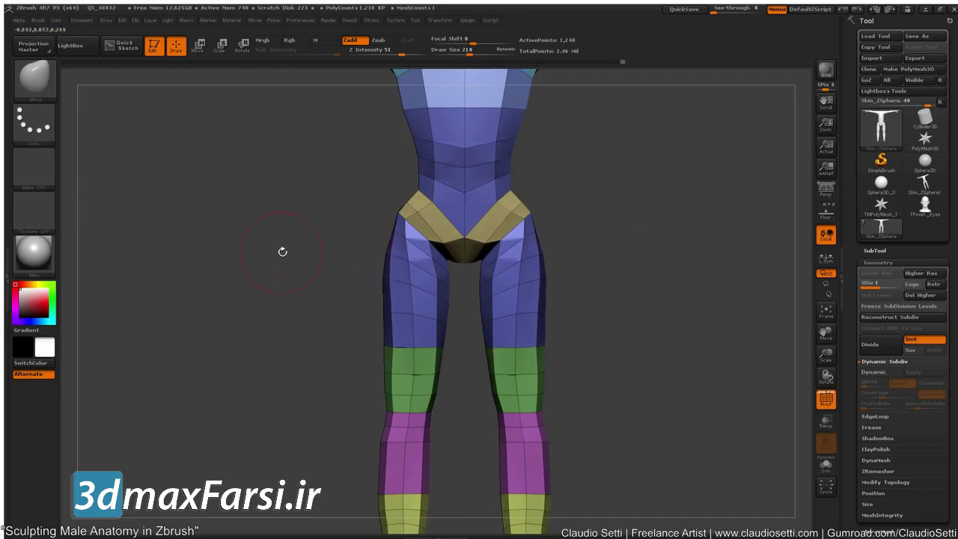
# Inspect the body's overall proportions from the front, side and three-quarter views
pyautogui.press('f')
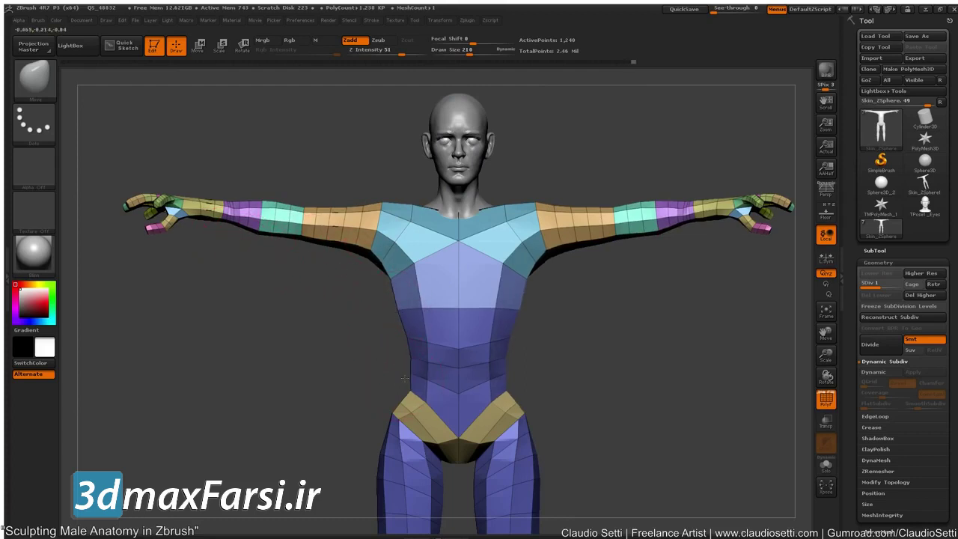
pyautogui.moveTo(267, 467)
pyautogui.keyDown('alt'); pyautogui.mouseDown()
pyautogui.moveTo(256, 411)
pyautogui.moveTo(214, 354)
pyautogui.moveTo(212, 311)
pyautogui.mouseUp(); pyautogui.keyUp('alt')
pyautogui.moveTo(212, 312)
pyautogui.mouseDown()
pyautogui.moveTo(269, 319)
pyautogui.moveTo(228, 315)
pyautogui.moveTo(231, 330)
pyautogui.moveTo(285, 316)
pyautogui.mouseUp()
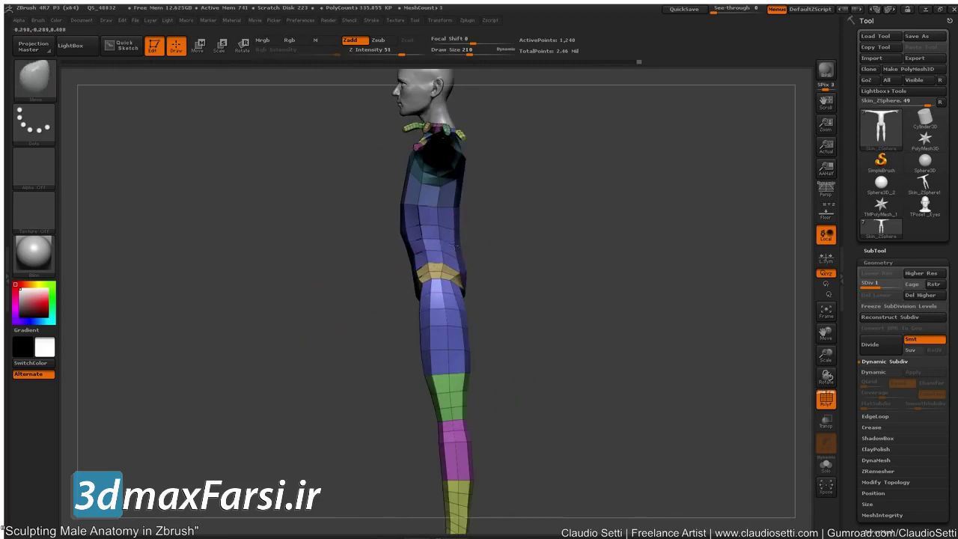
pyautogui.keyDown('shift'); pyautogui.moveTo(372, 193); pyautogui.dragTo(377, 204); pyautogui.keyUp('shift')
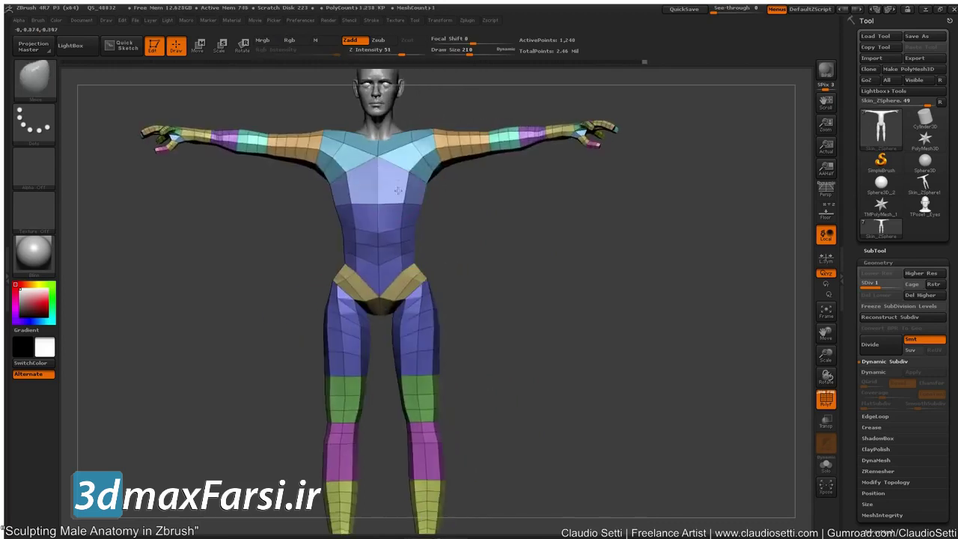
pyautogui.moveTo(376, 201); pyautogui.dragTo(407, 176, button='right')
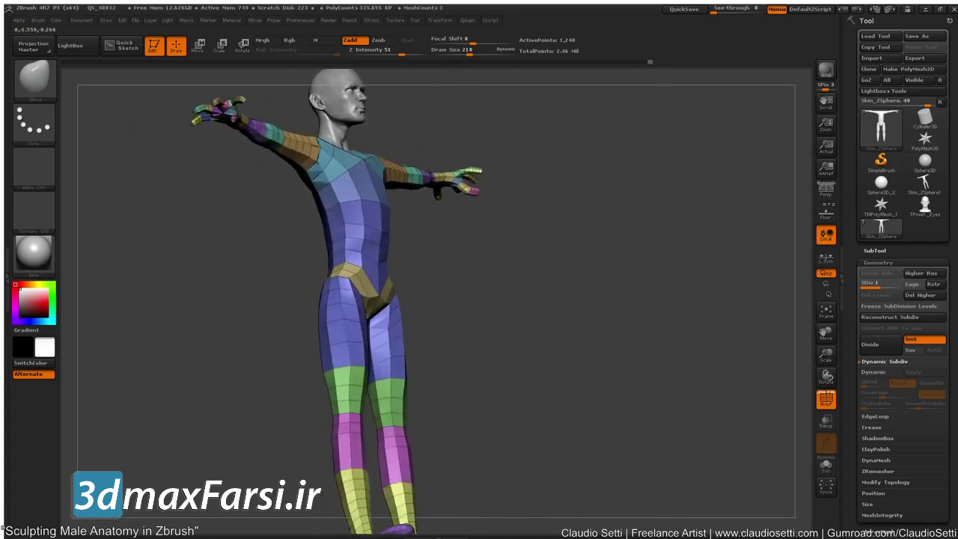
pyautogui.moveTo(291, 222); pyautogui.dragTo(314, 150, button='right')
pyautogui.keyDown('shift'); pyautogui.moveTo(254, 216); pyautogui.dragTo(188, 299, button='right'); pyautogui.keyUp('shift')
pyautogui.moveTo(235, 326)
pyautogui.keyDown('alt'); pyautogui.mouseDown(button='right')
pyautogui.moveTo(259, 344)
pyautogui.moveTo(216, 357)
pyautogui.moveTo(212, 375)
pyautogui.moveTo(206, 344)
pyautogui.moveTo(218, 335)
pyautogui.mouseUp(button='right'); pyautogui.keyUp('alt')
pyautogui.moveTo(267, 311); pyautogui.dragTo(243, 335, button='right')
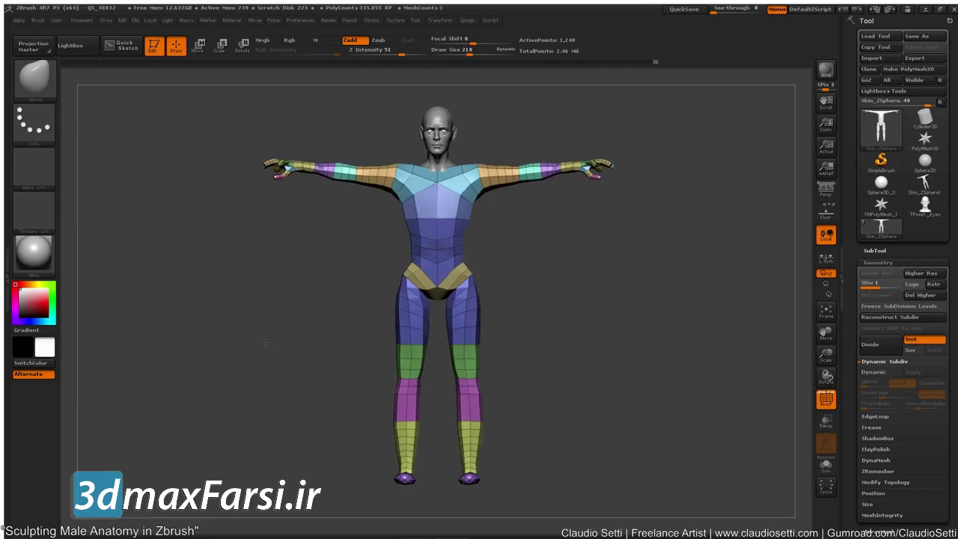